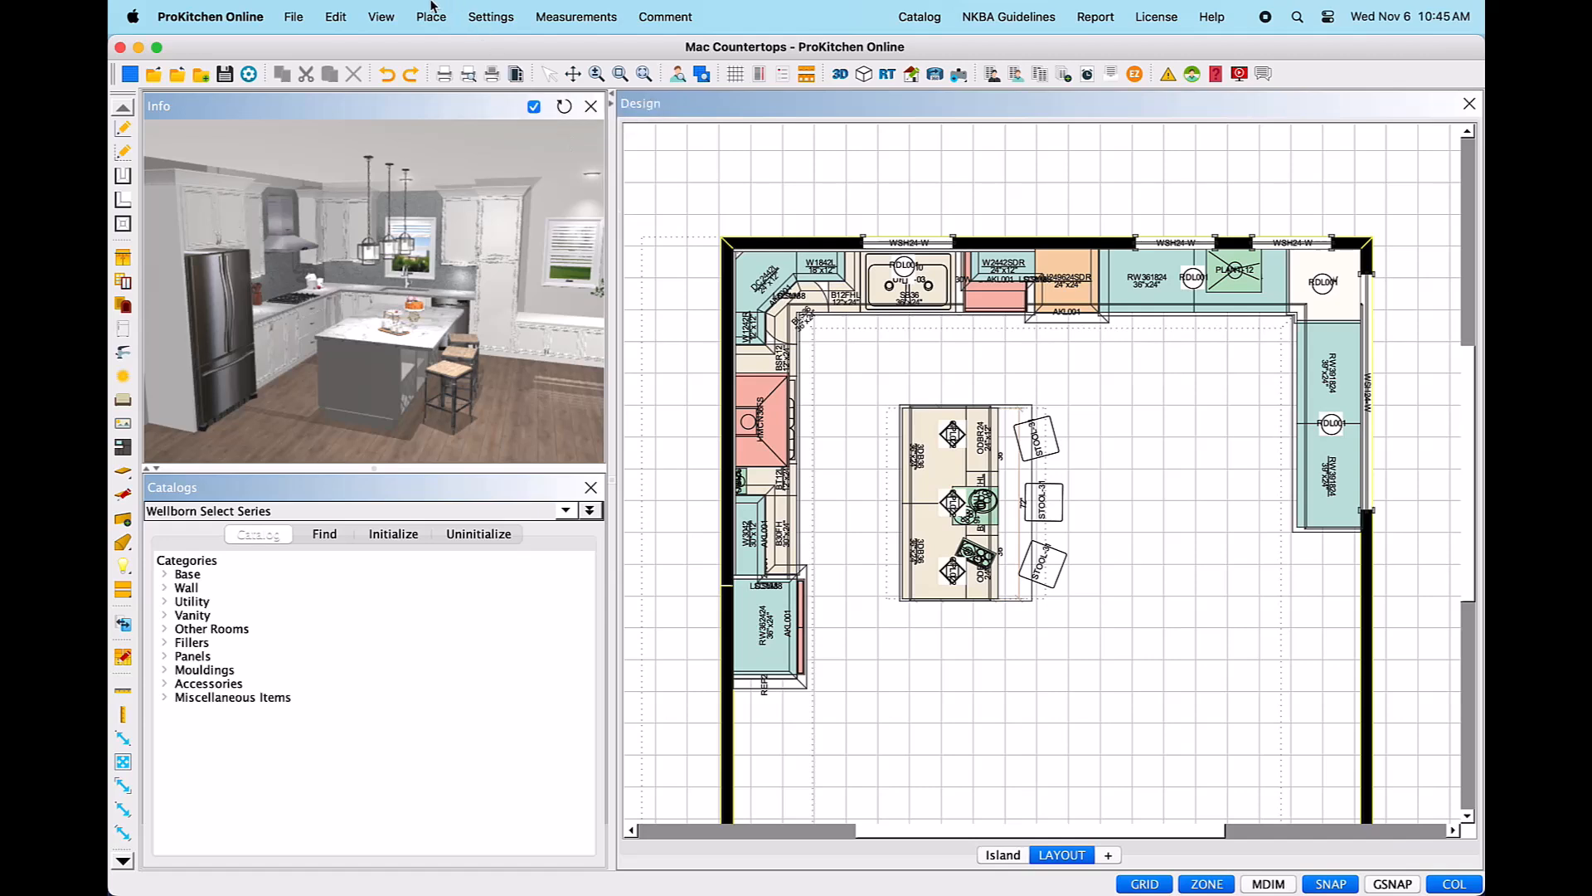
- Search the default countertop textures for Quartz #012 and select the matching texture
left_click(492, 18)
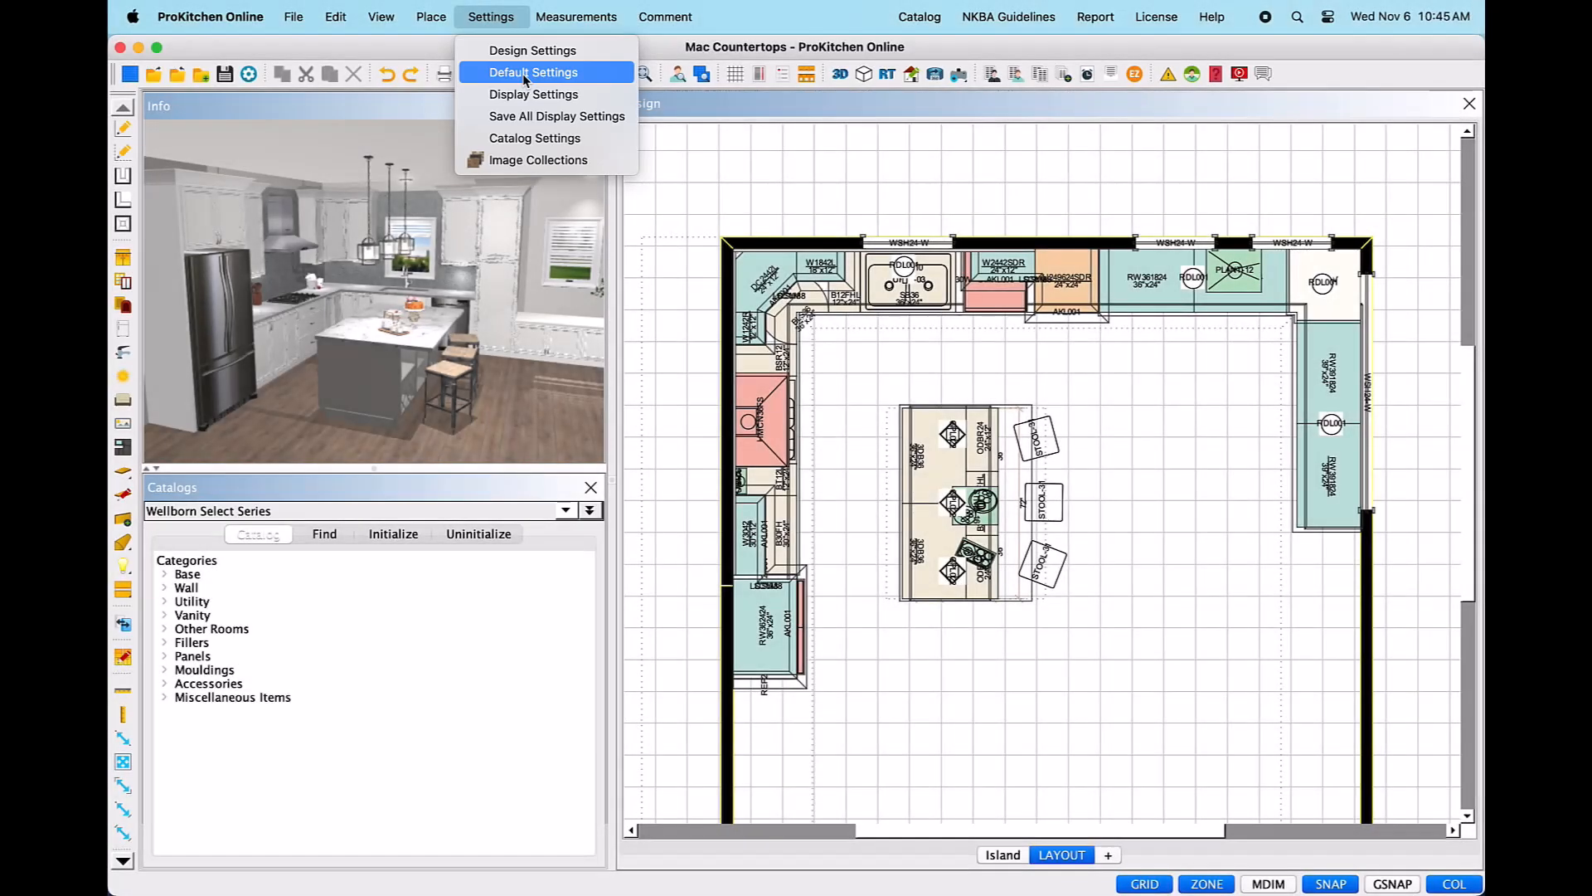
left_click(525, 73)
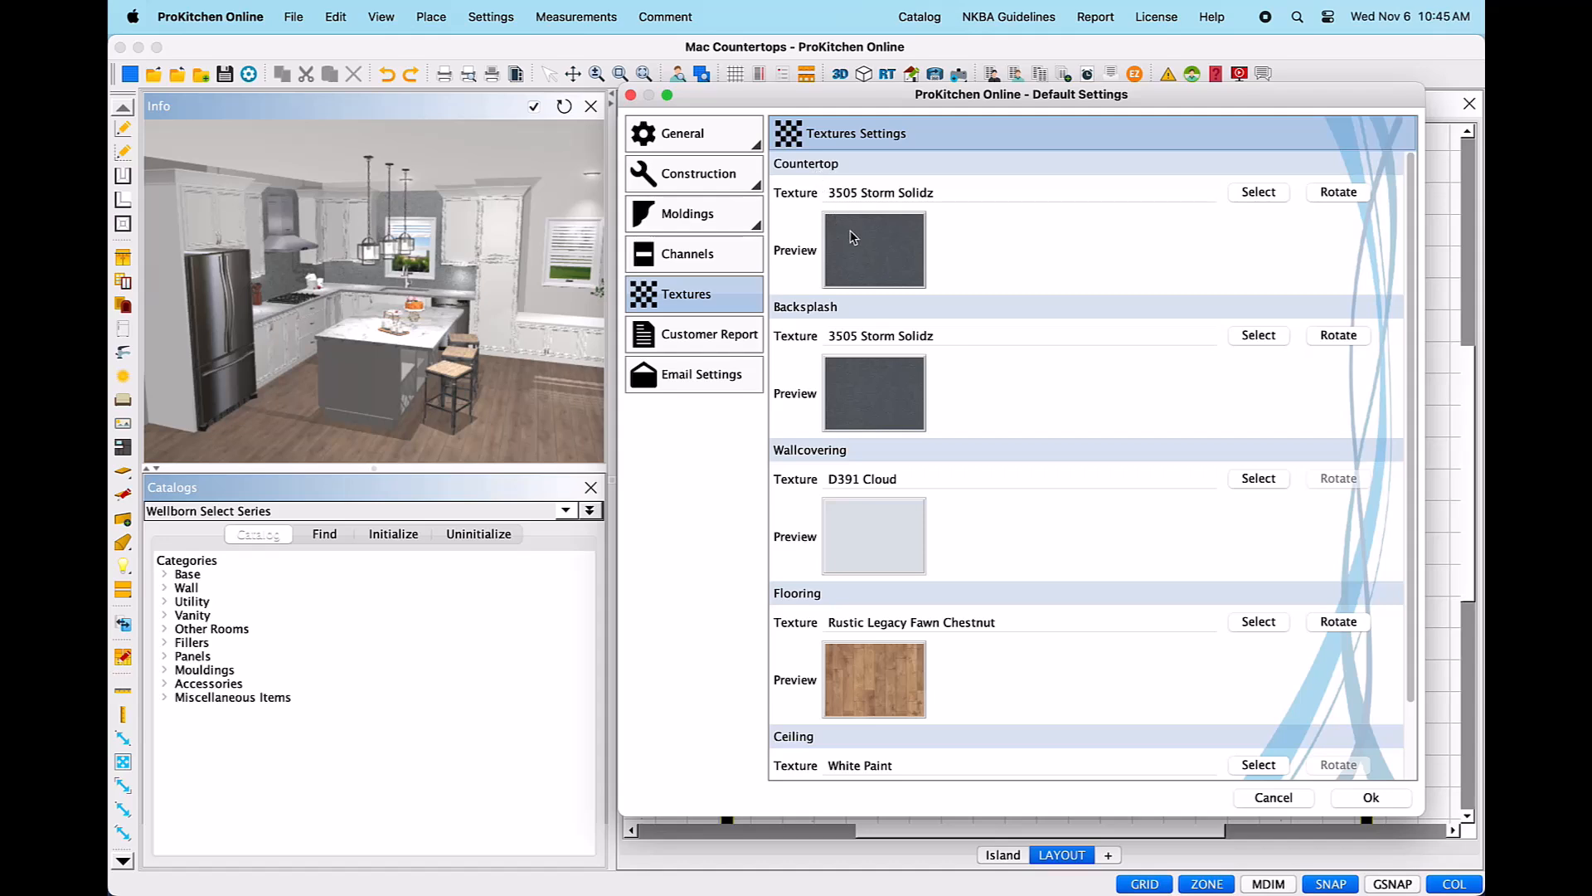
left_click(1259, 192)
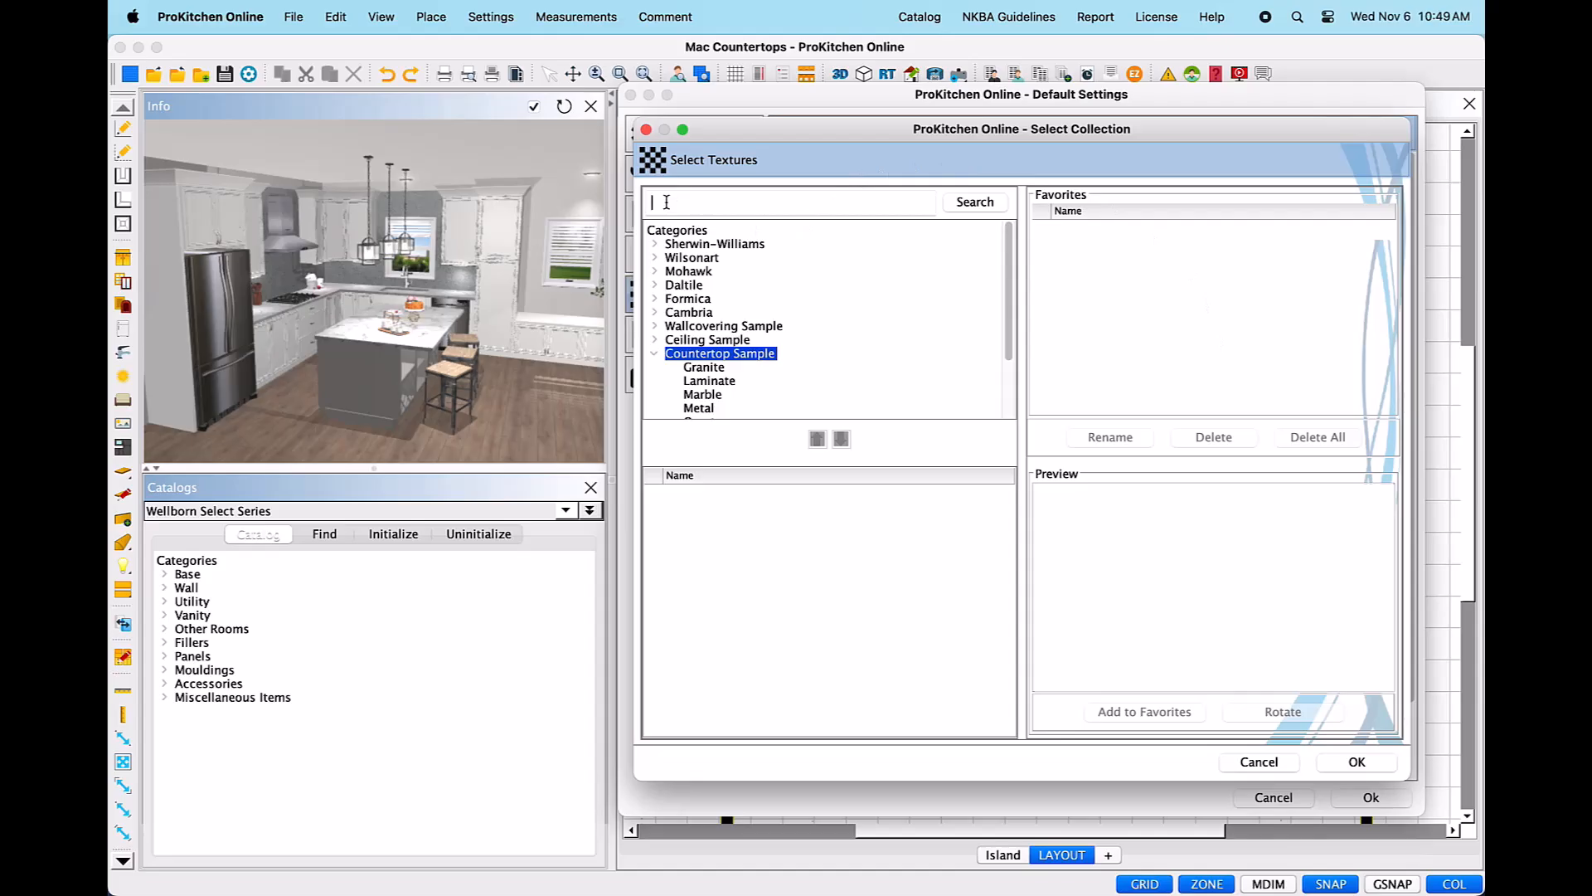
type("Quartz")
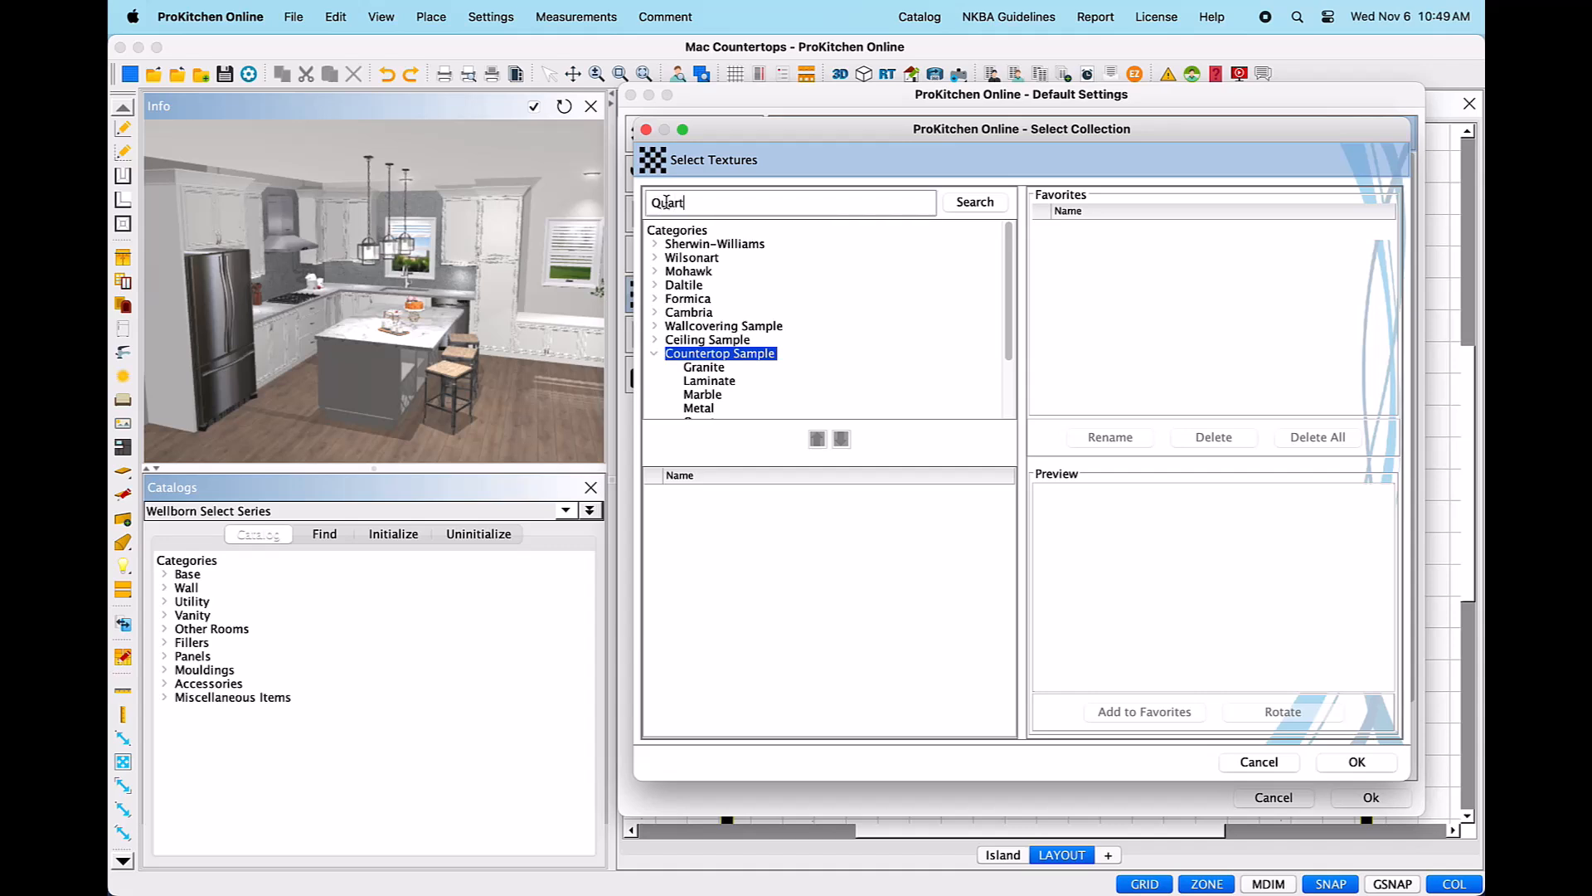
type(" #012")
left_click(979, 204)
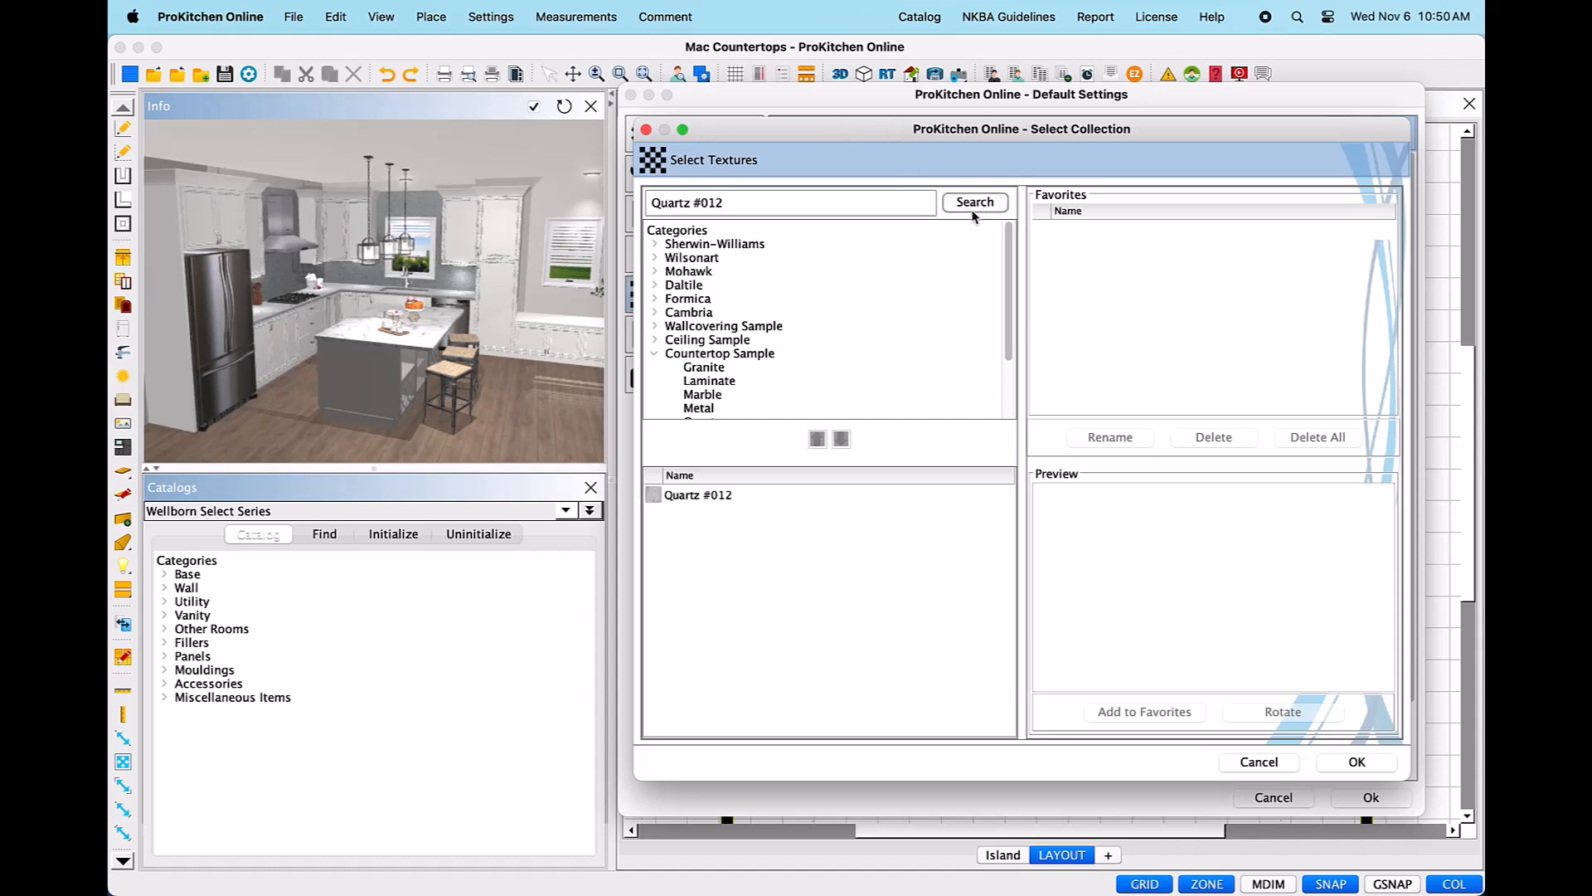
left_click(699, 496)
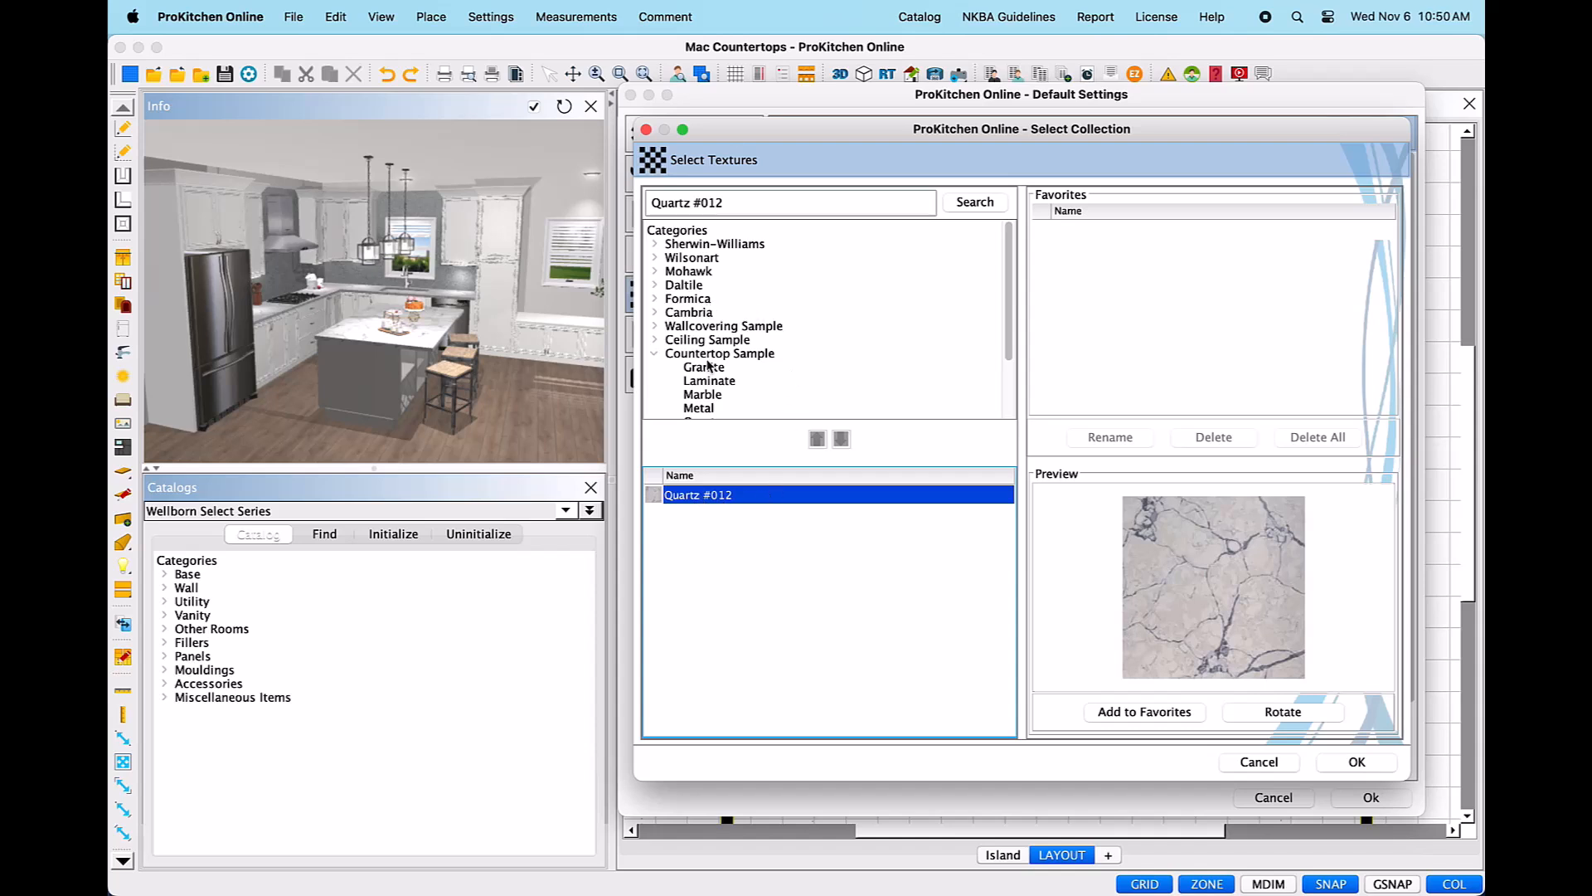
- Choose Quartz #012 from the Quartz category of Countertop Sample as the default countertop texture and save the default settings
left_click_drag(1013, 302, 1010, 334)
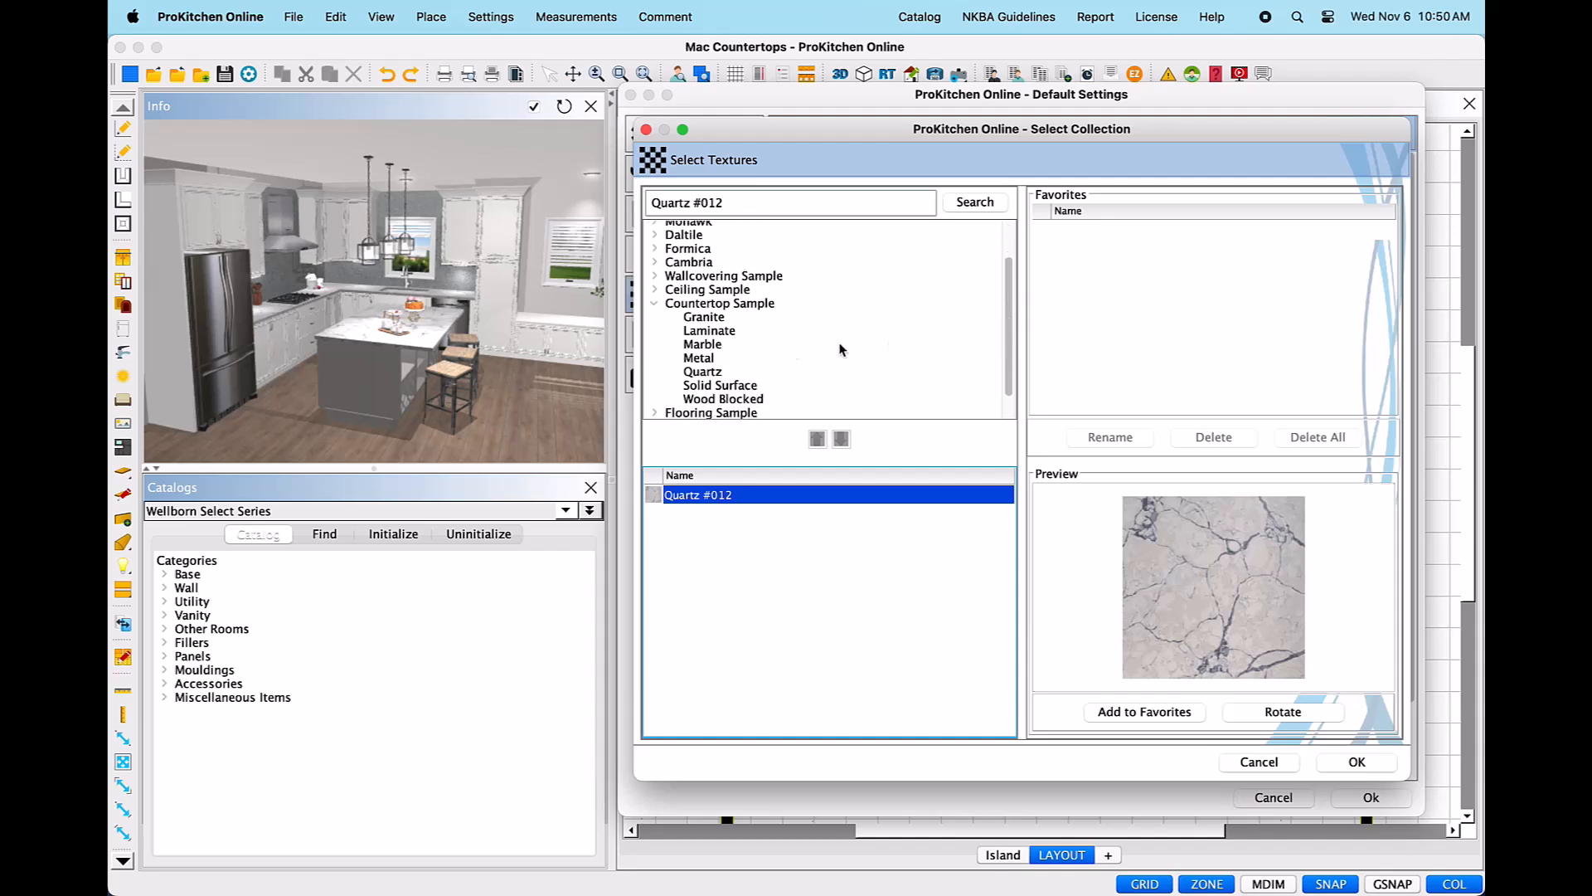
left_click(715, 374)
left_click(656, 304)
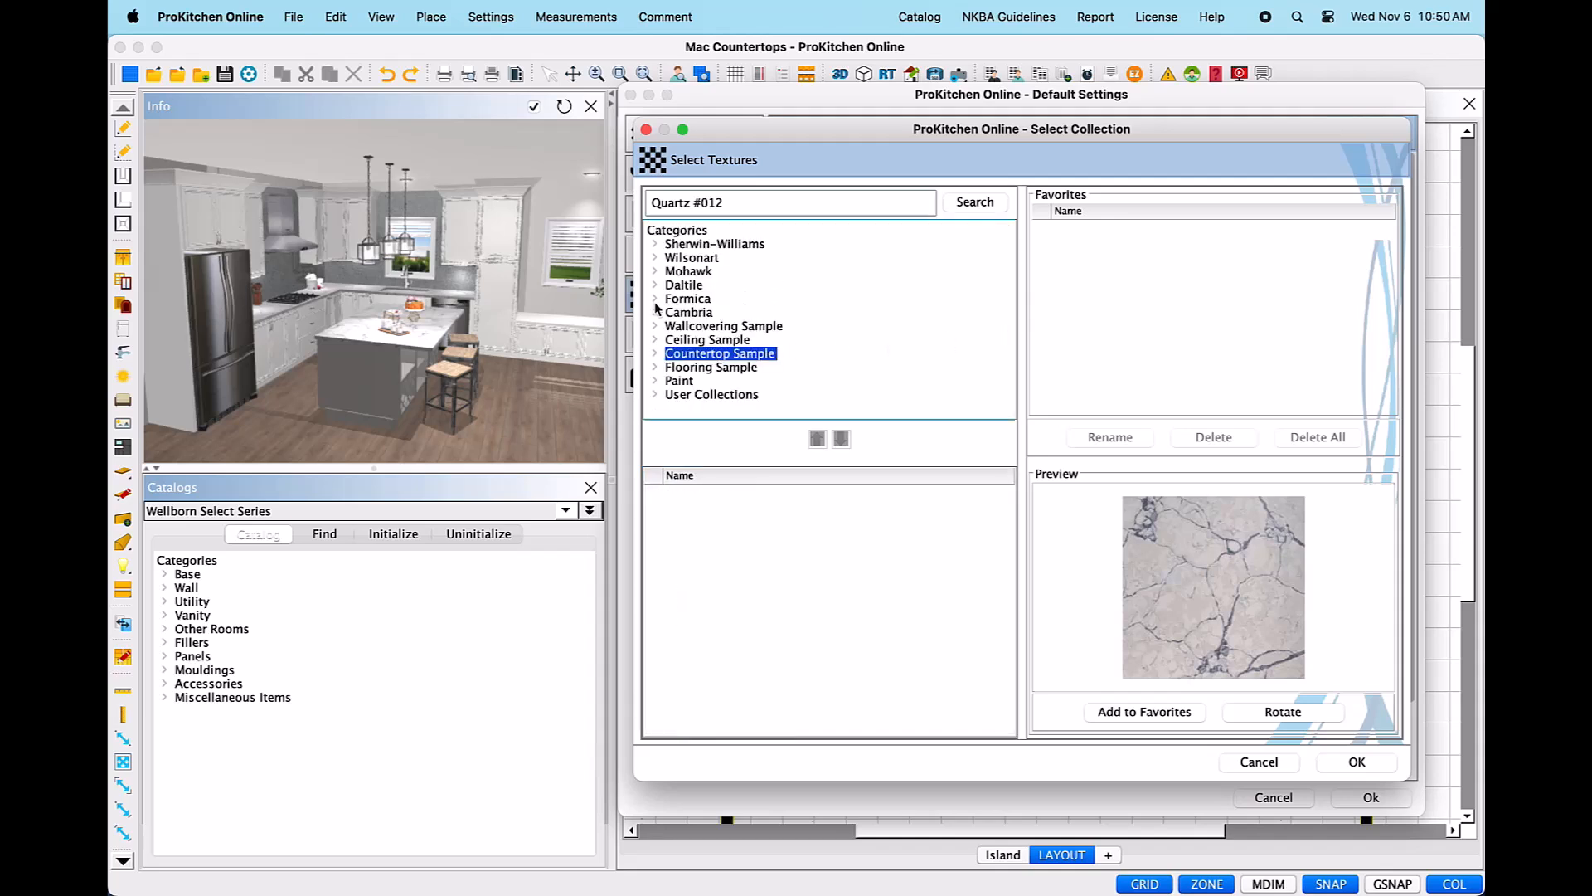
left_click(655, 354)
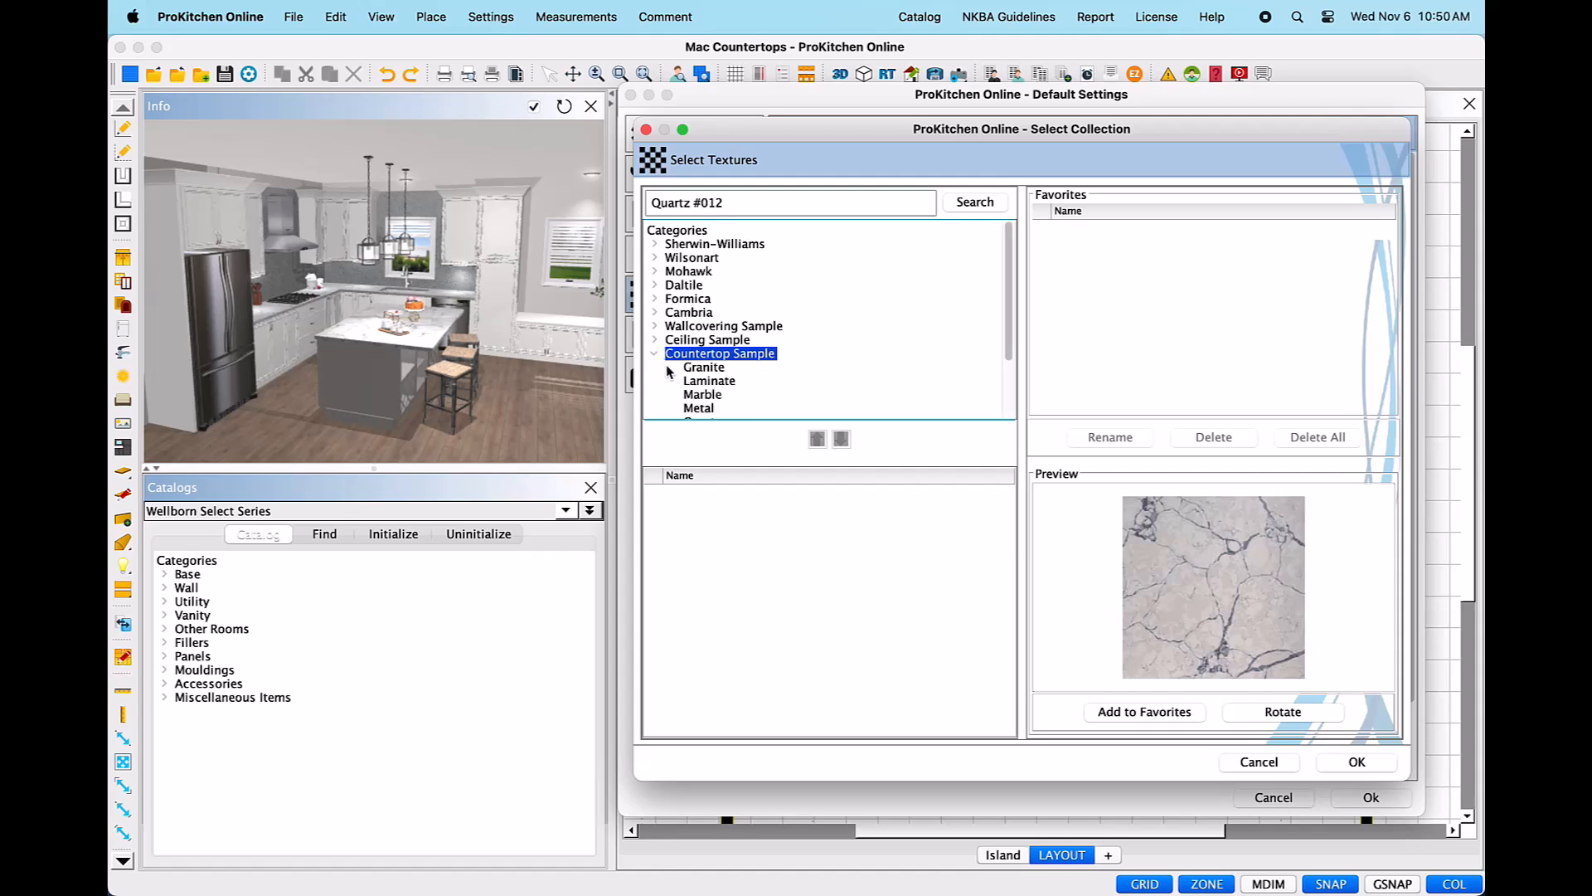
scroll(746, 382, "down", 3)
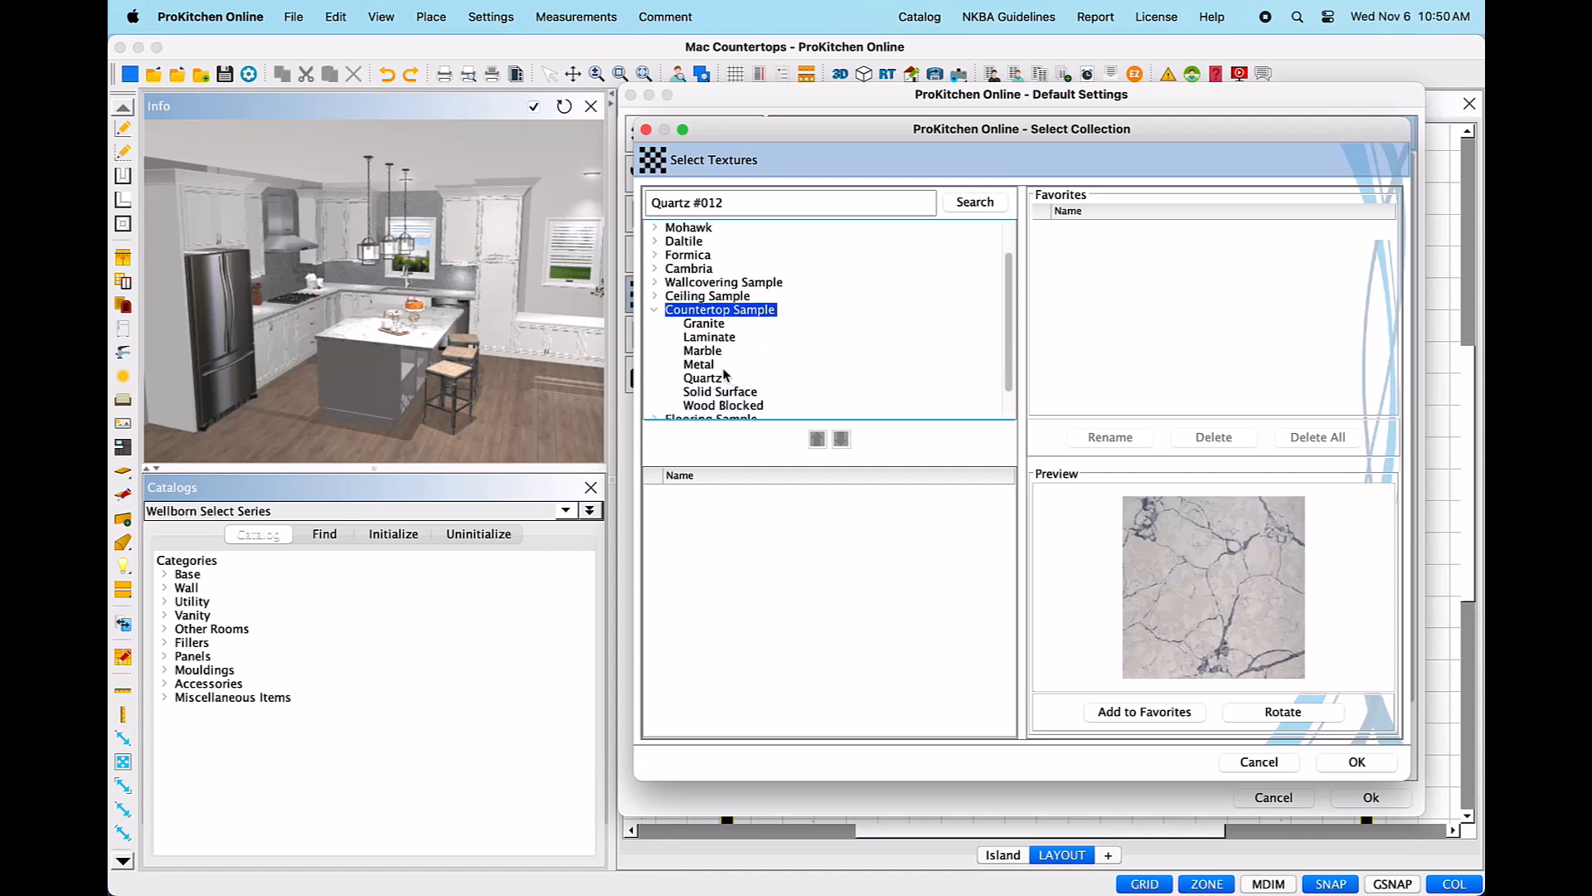
left_click(705, 379)
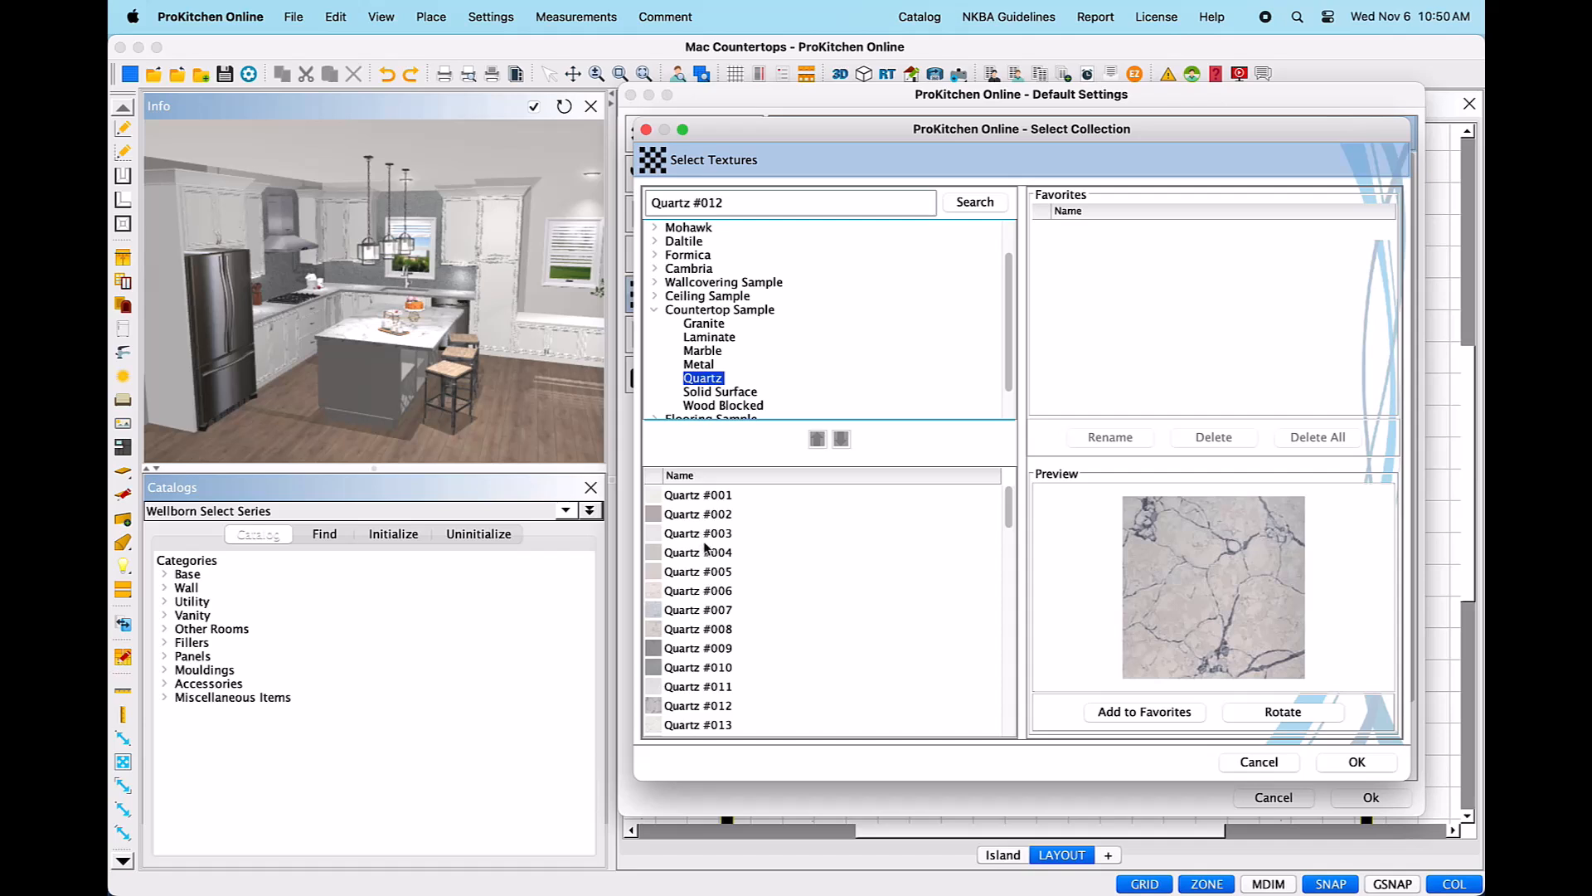
left_click(701, 574)
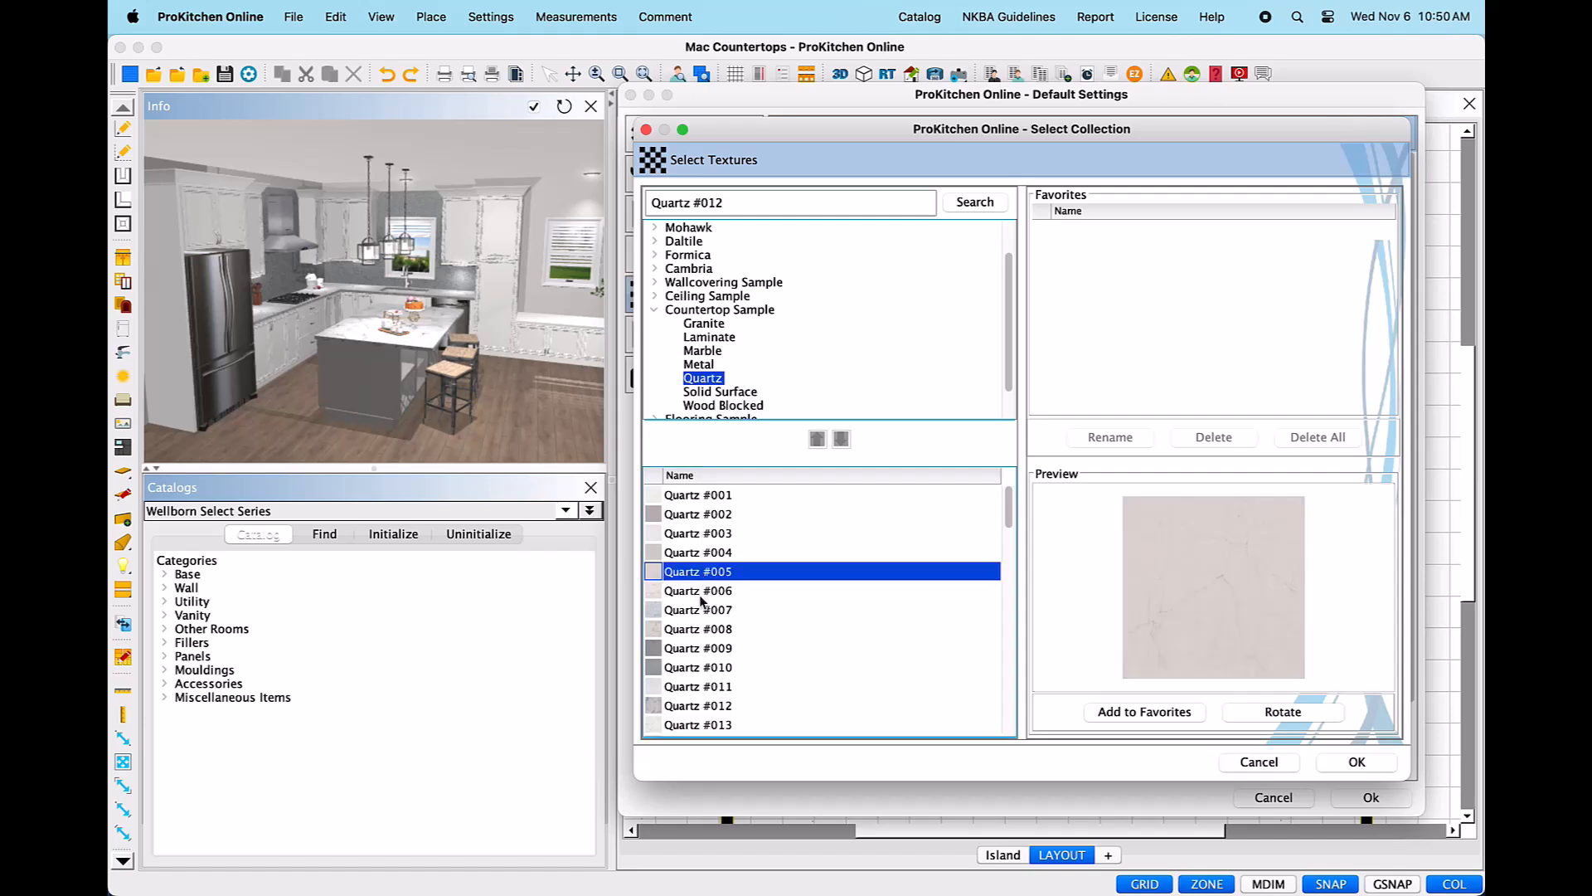
left_click(700, 628)
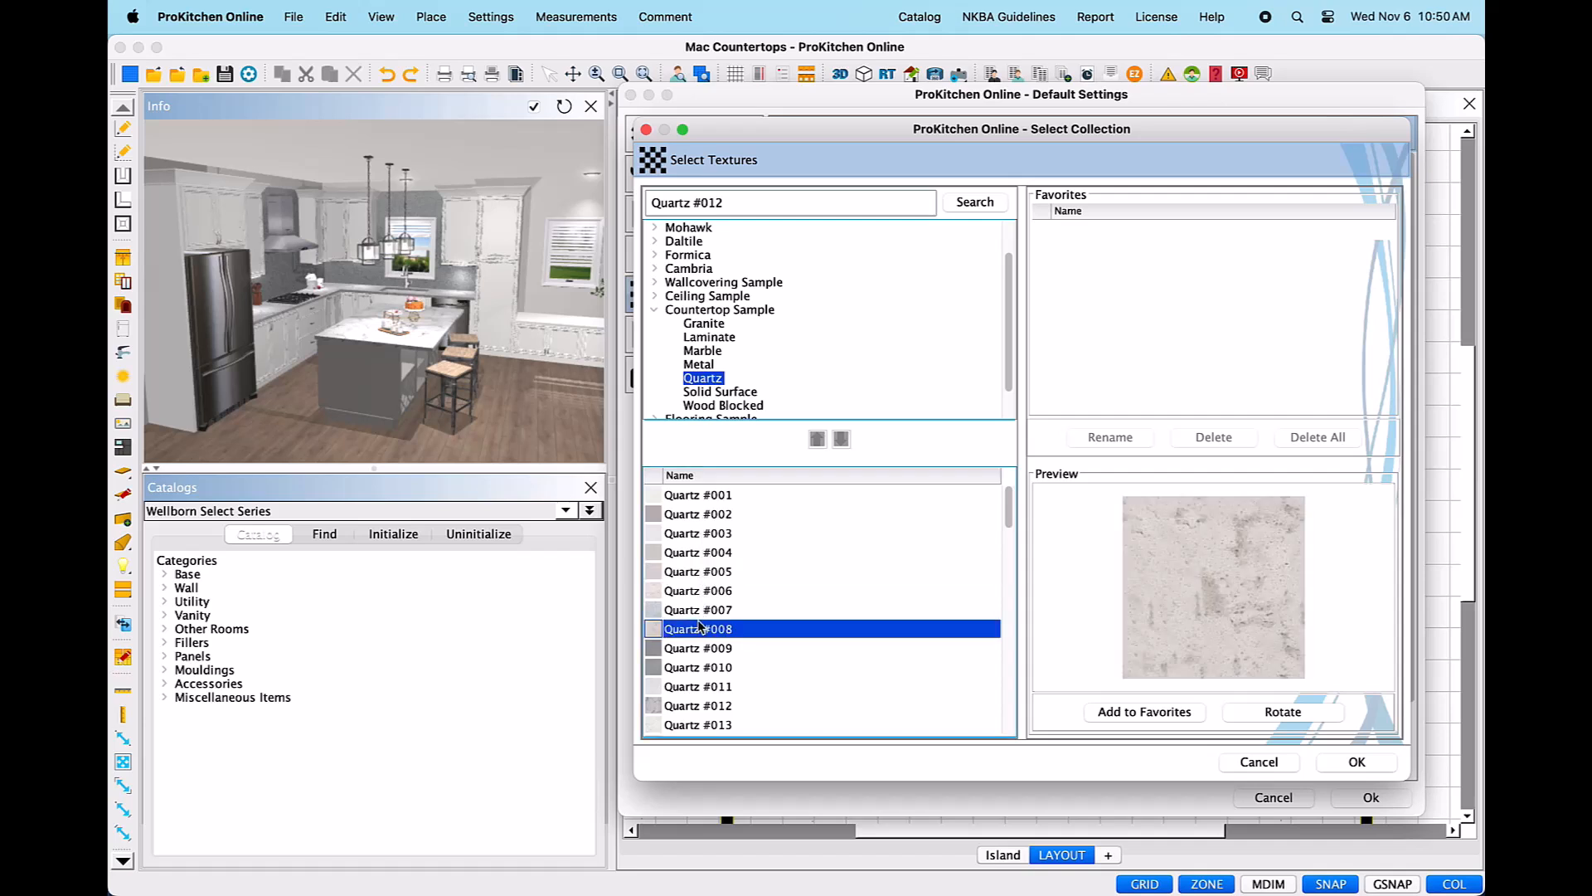
left_click(703, 707)
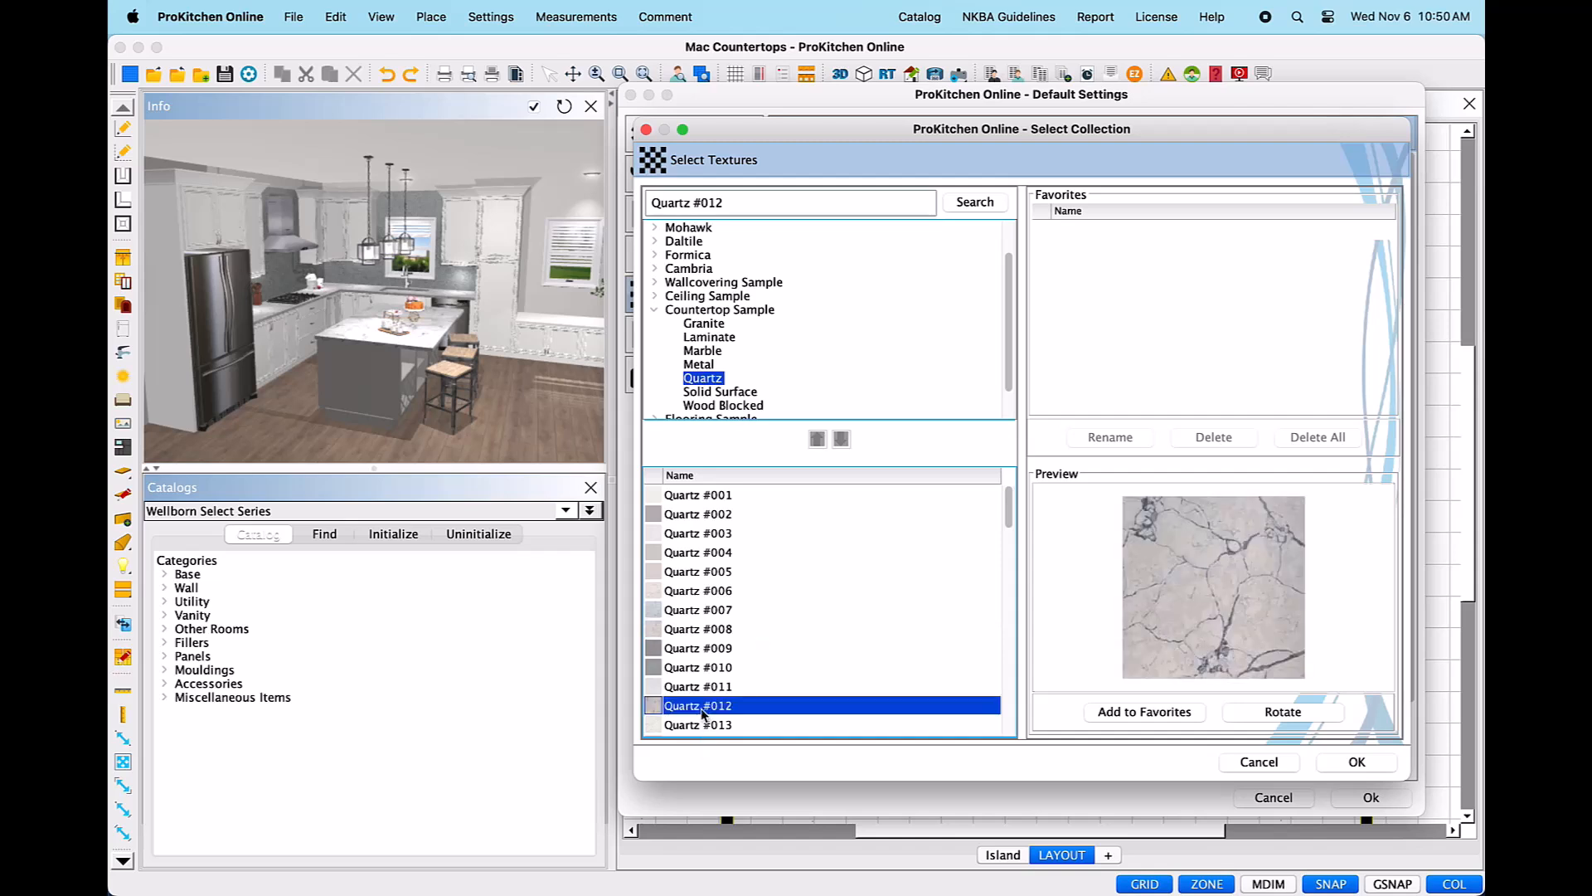
left_click(1373, 768)
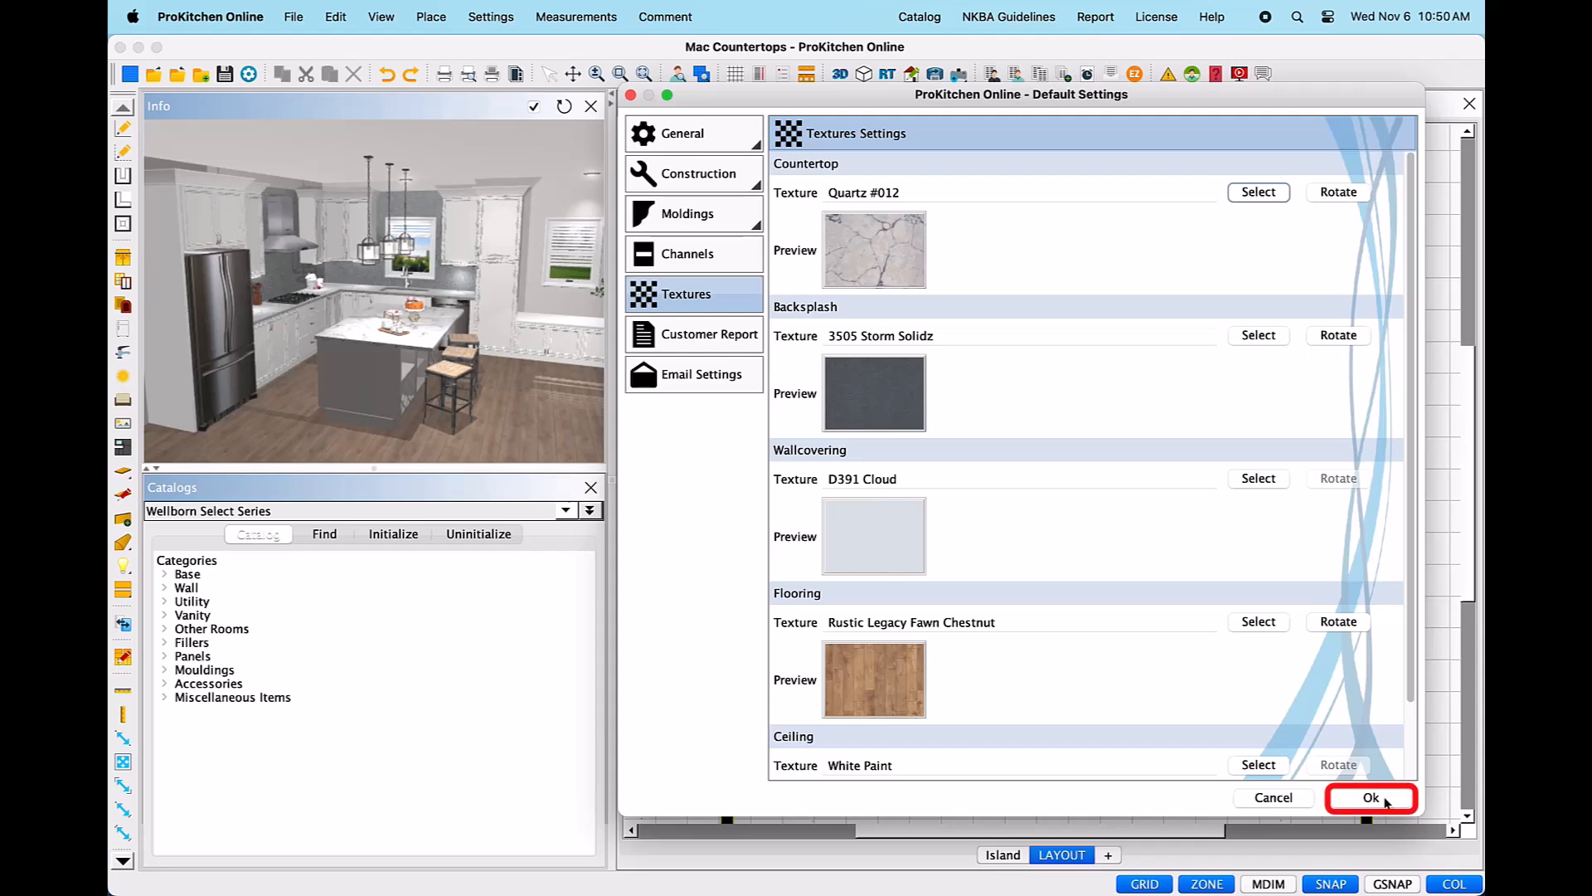
left_click(1387, 799)
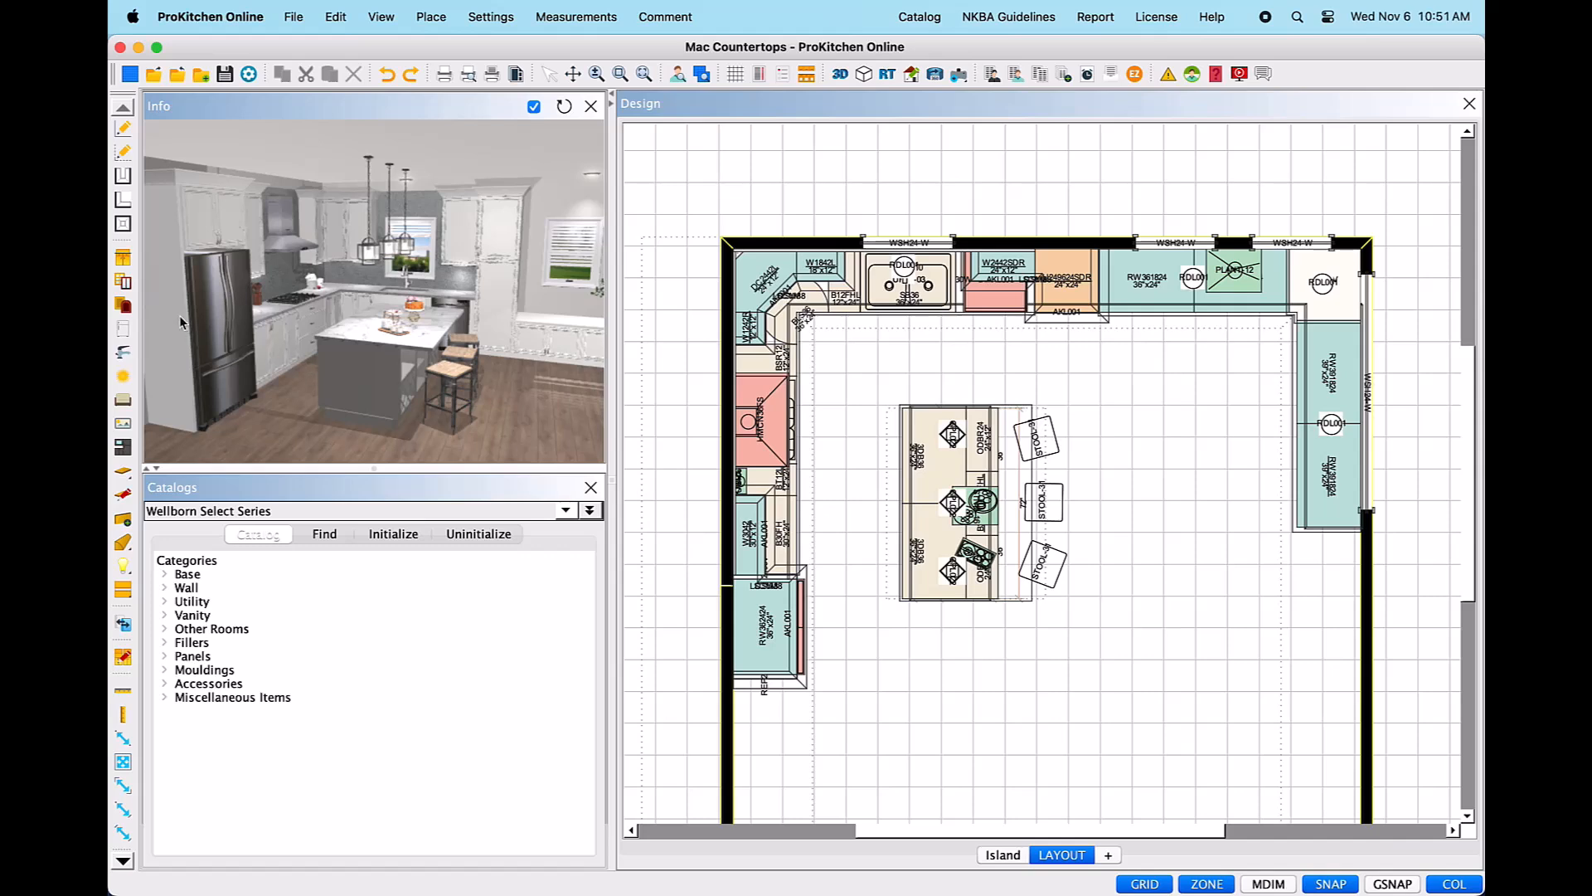
- Examine the texture settings of the current design, from countertop and backsplash through wallcovering and flooring
left_click(249, 75)
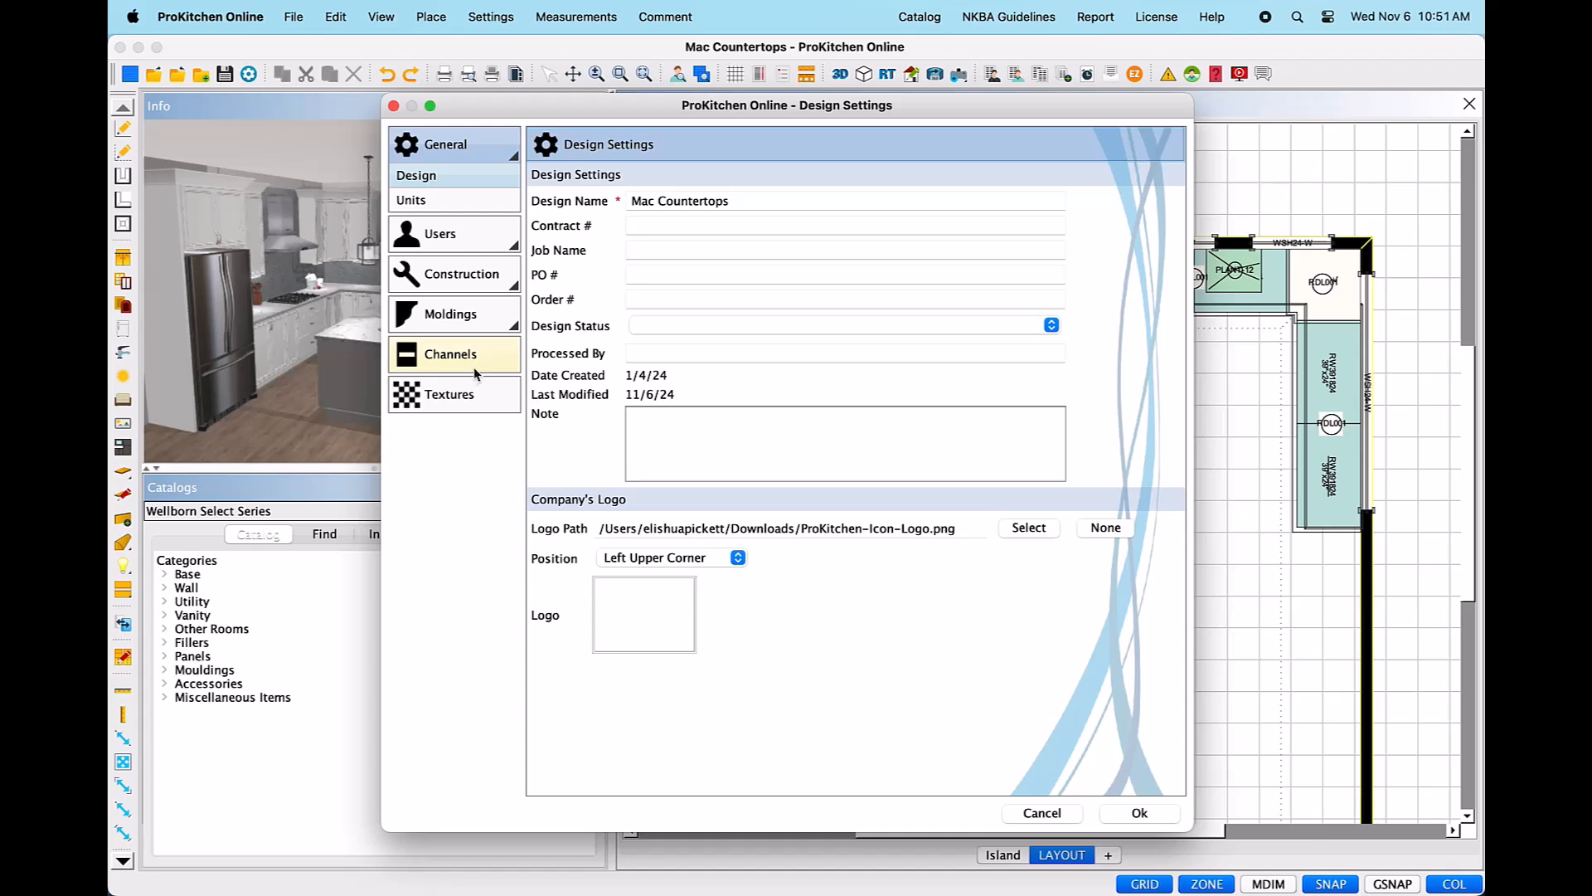
left_click(440, 399)
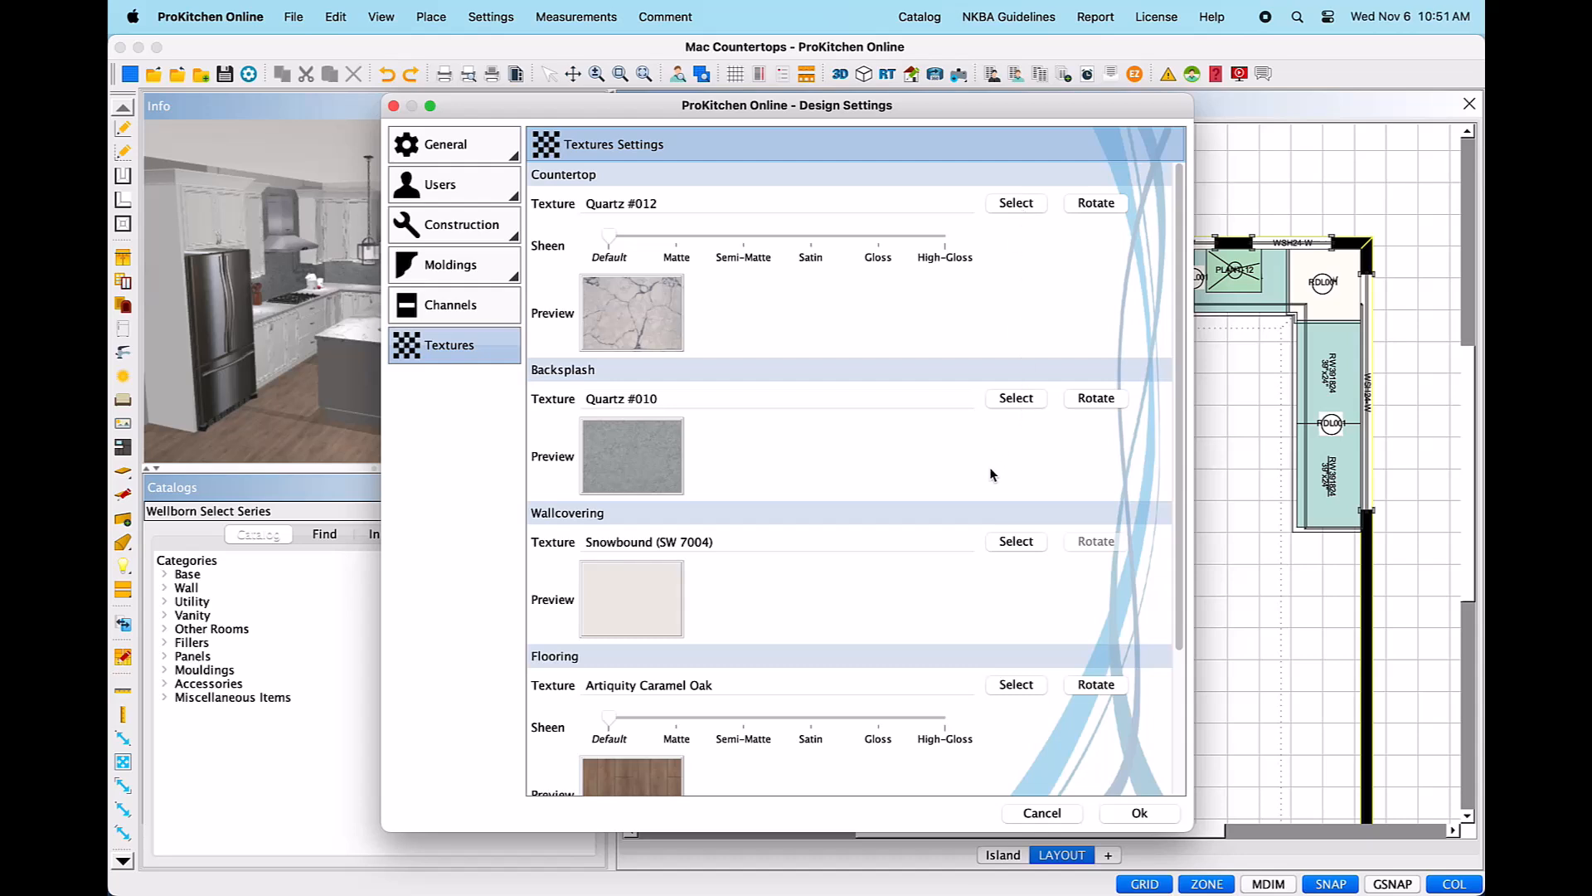
scroll(1181, 467, "down", 5)
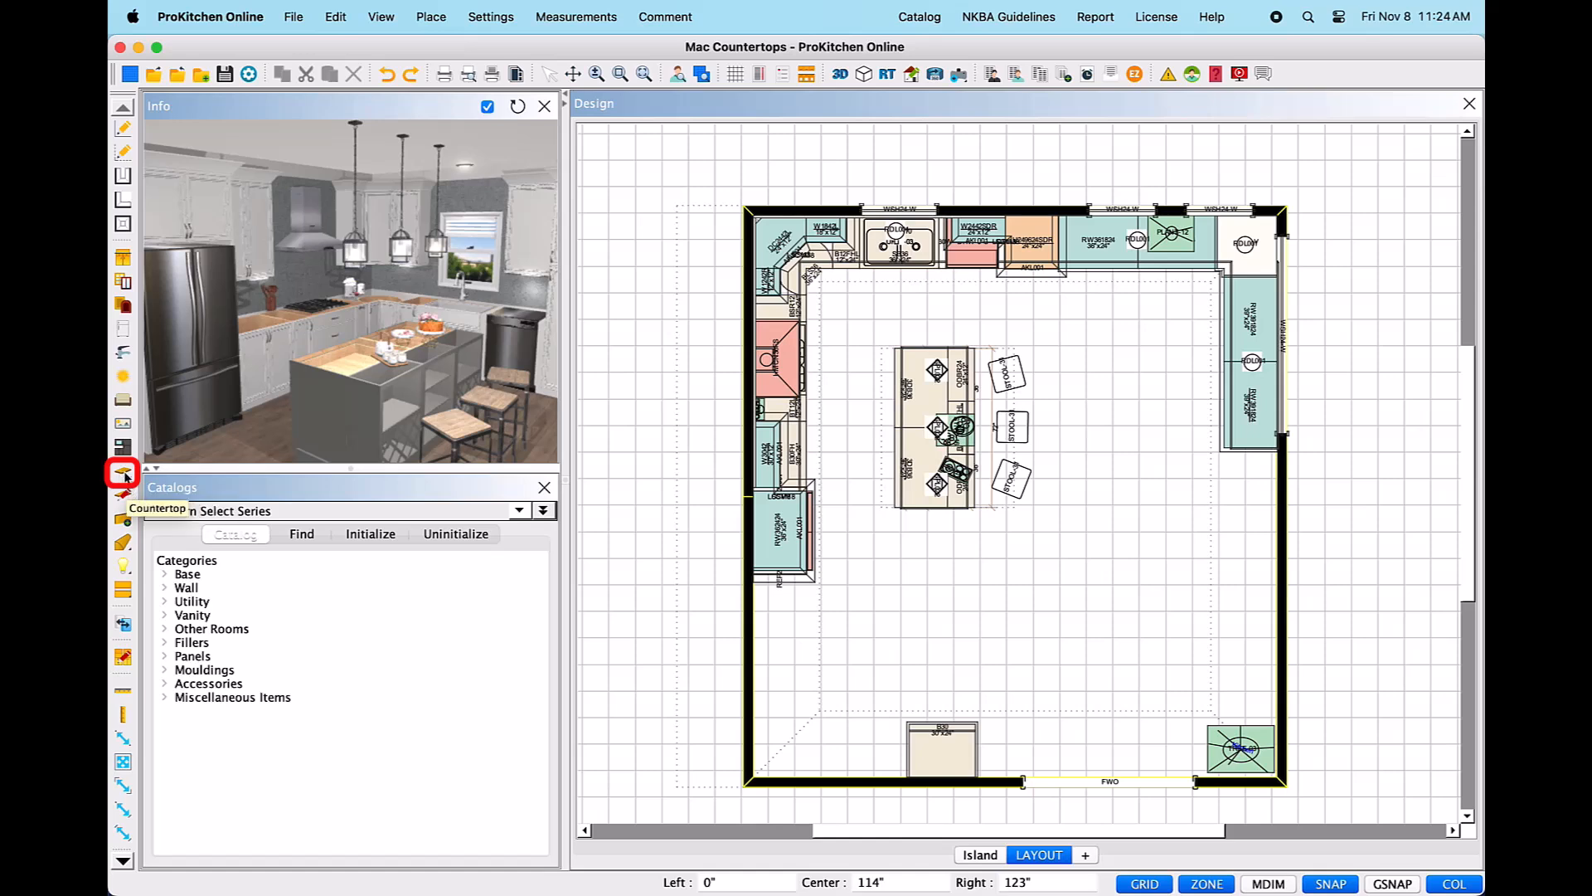
- Generate the missing island countertop automatically with the Countertop tool
left_click(124, 476)
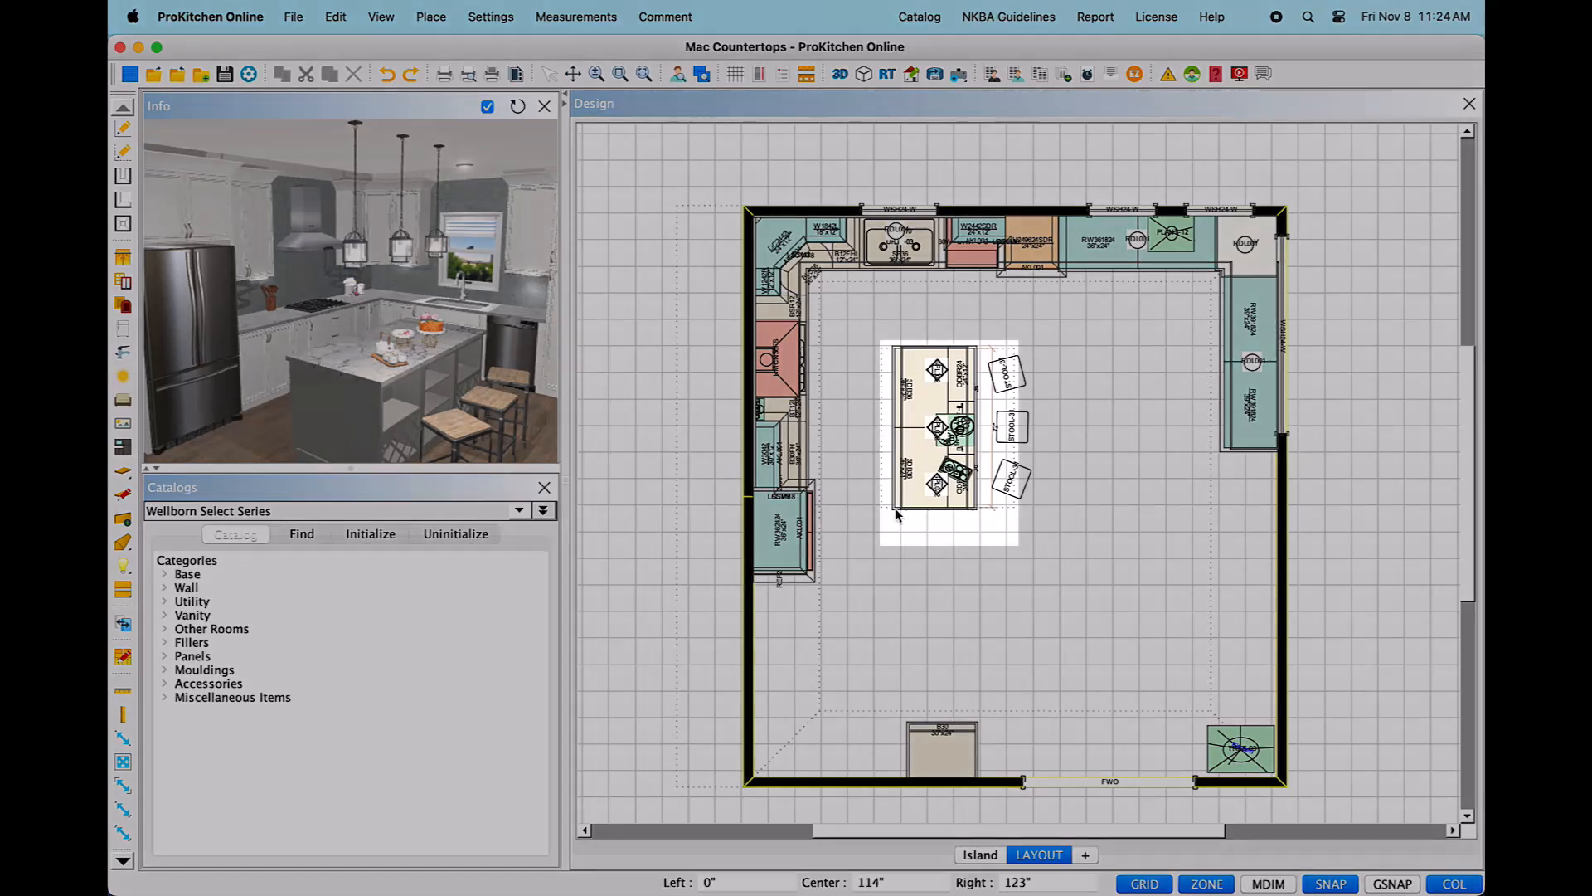
- Delete the island's countertop and regenerate it automatically with the Countertop tool
right_click(896, 515)
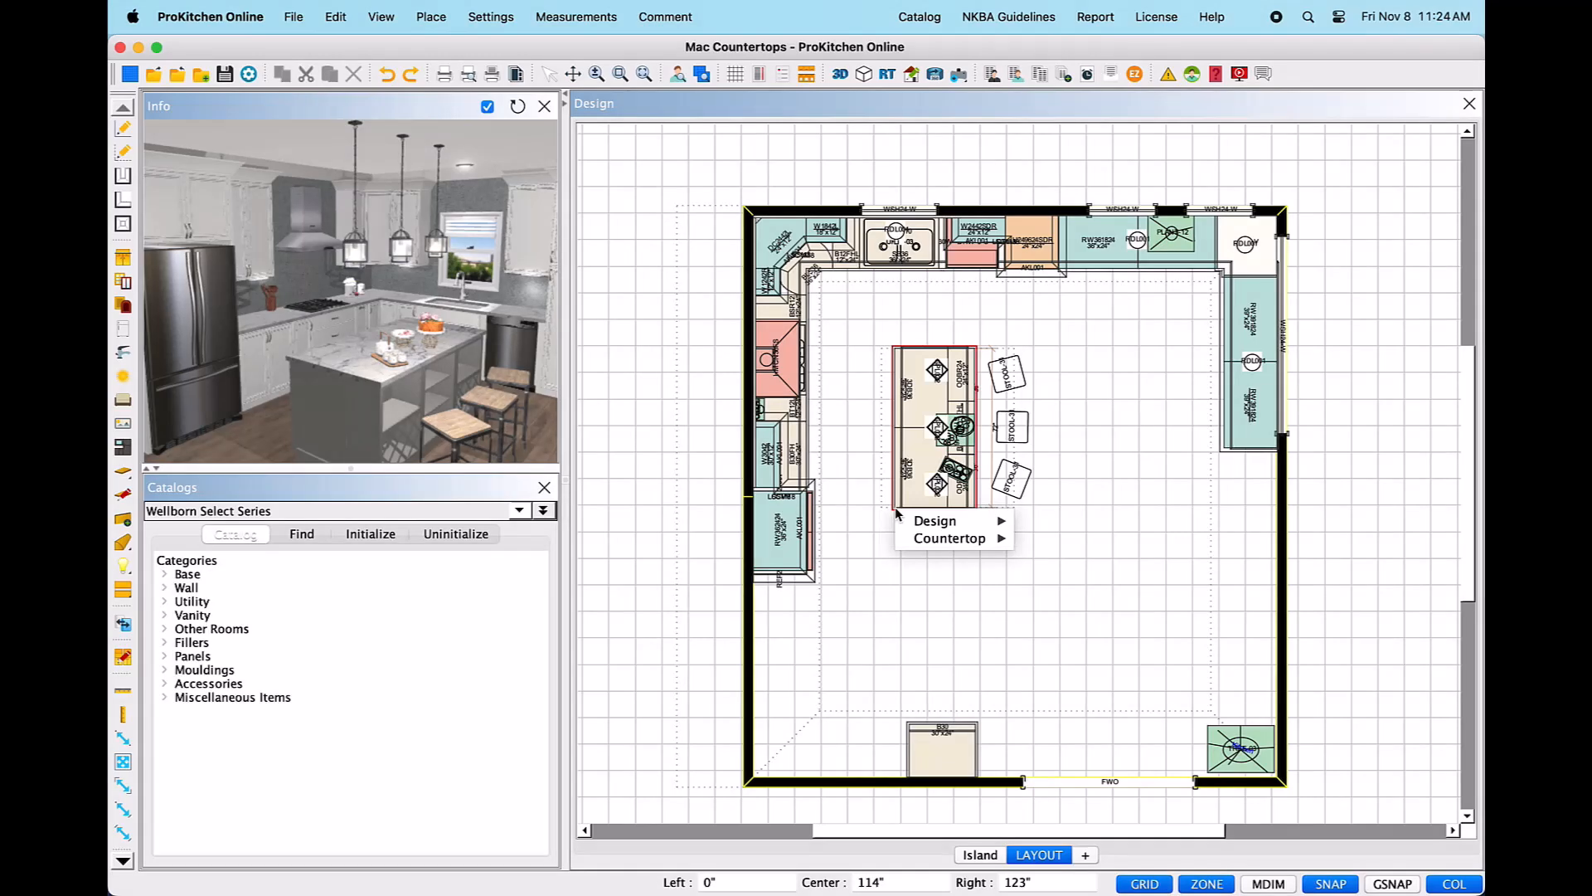
mouse_move(940, 539)
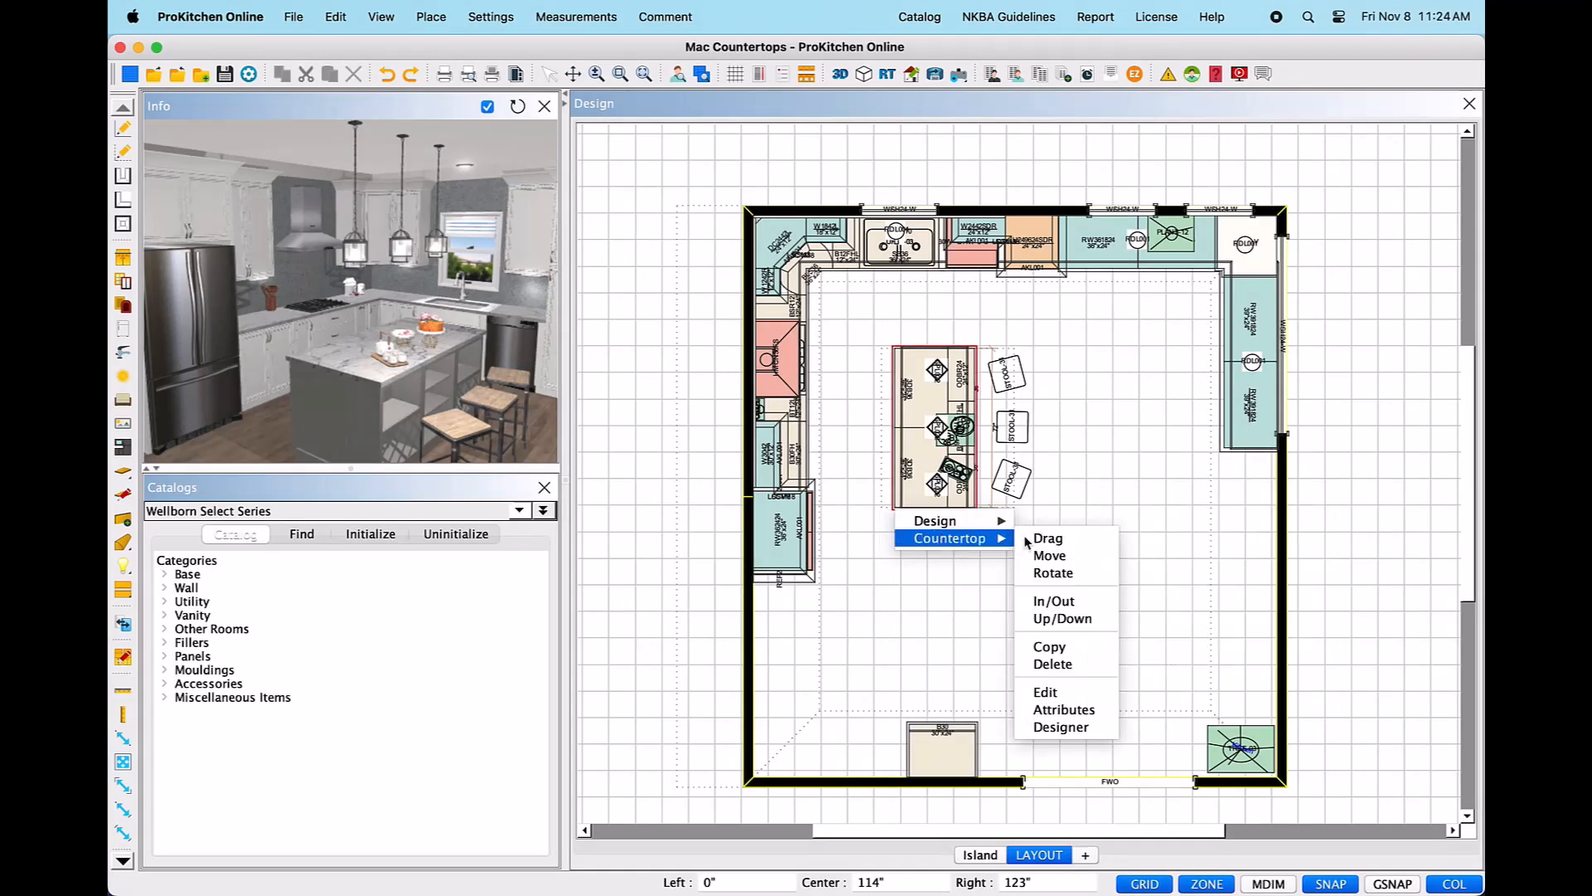
left_click(1089, 672)
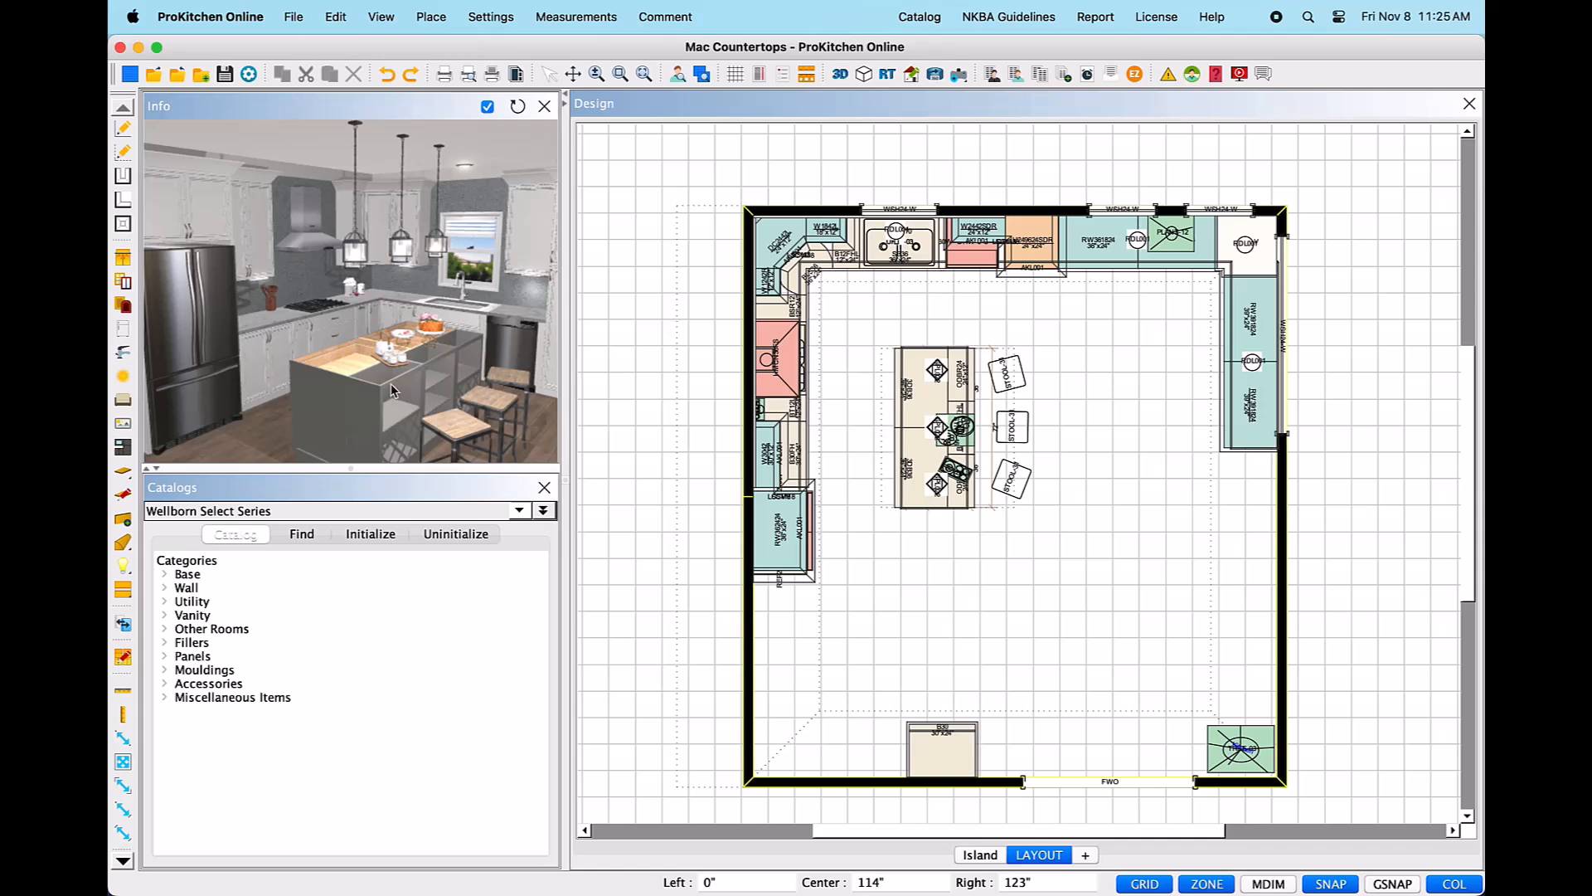
left_click(122, 474)
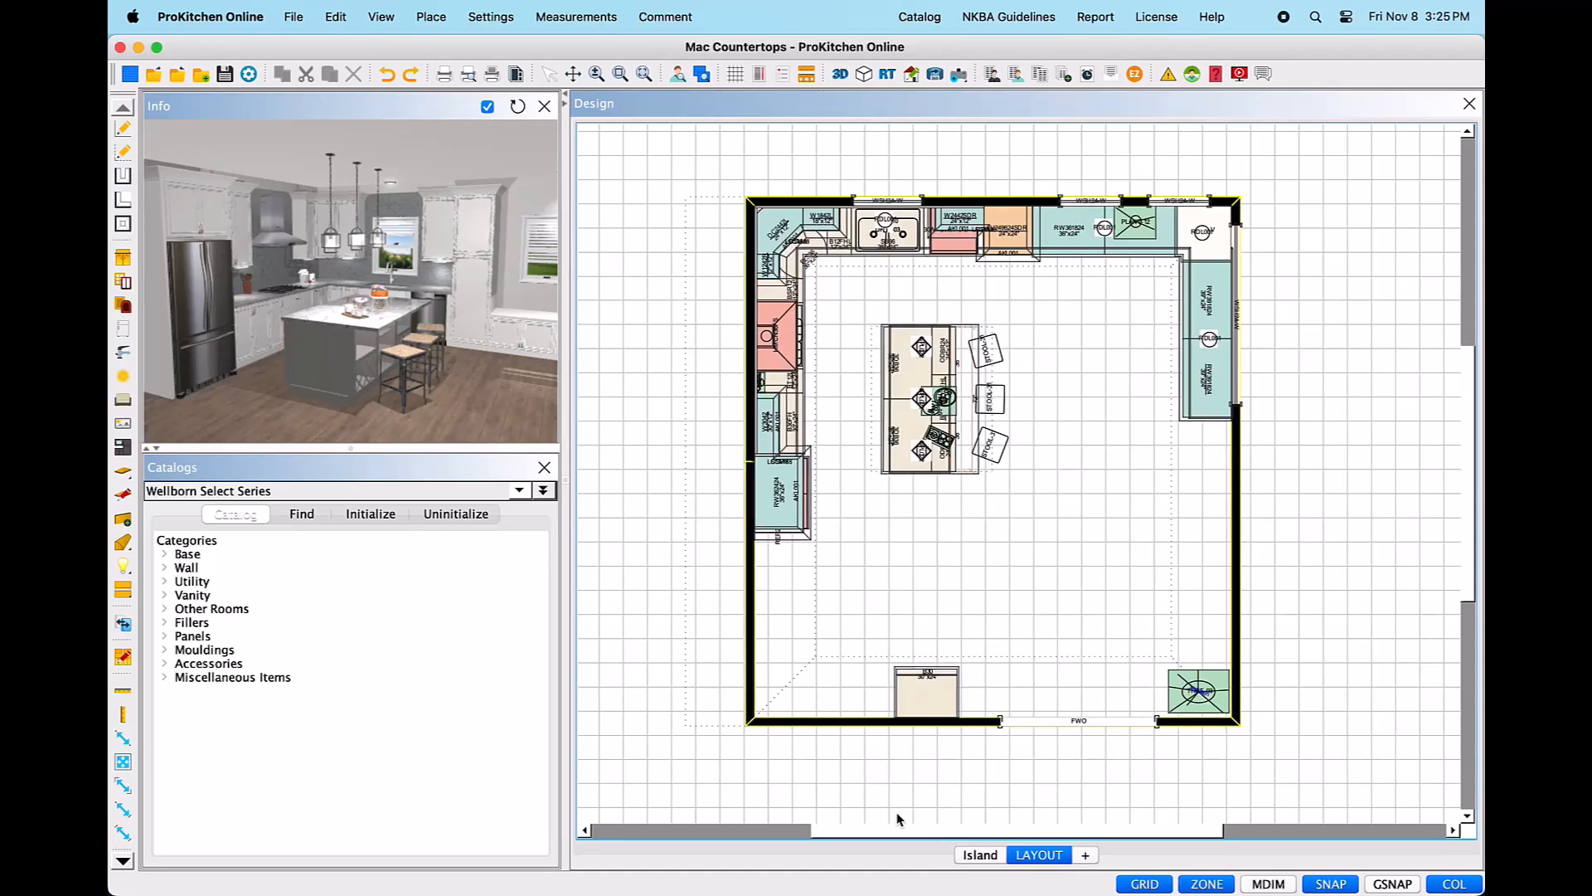
- Drag the B30 base cabinet's countertop along the entrance wall to about 180 inches from its left end, with the elevation displayed
right_click(933, 697)
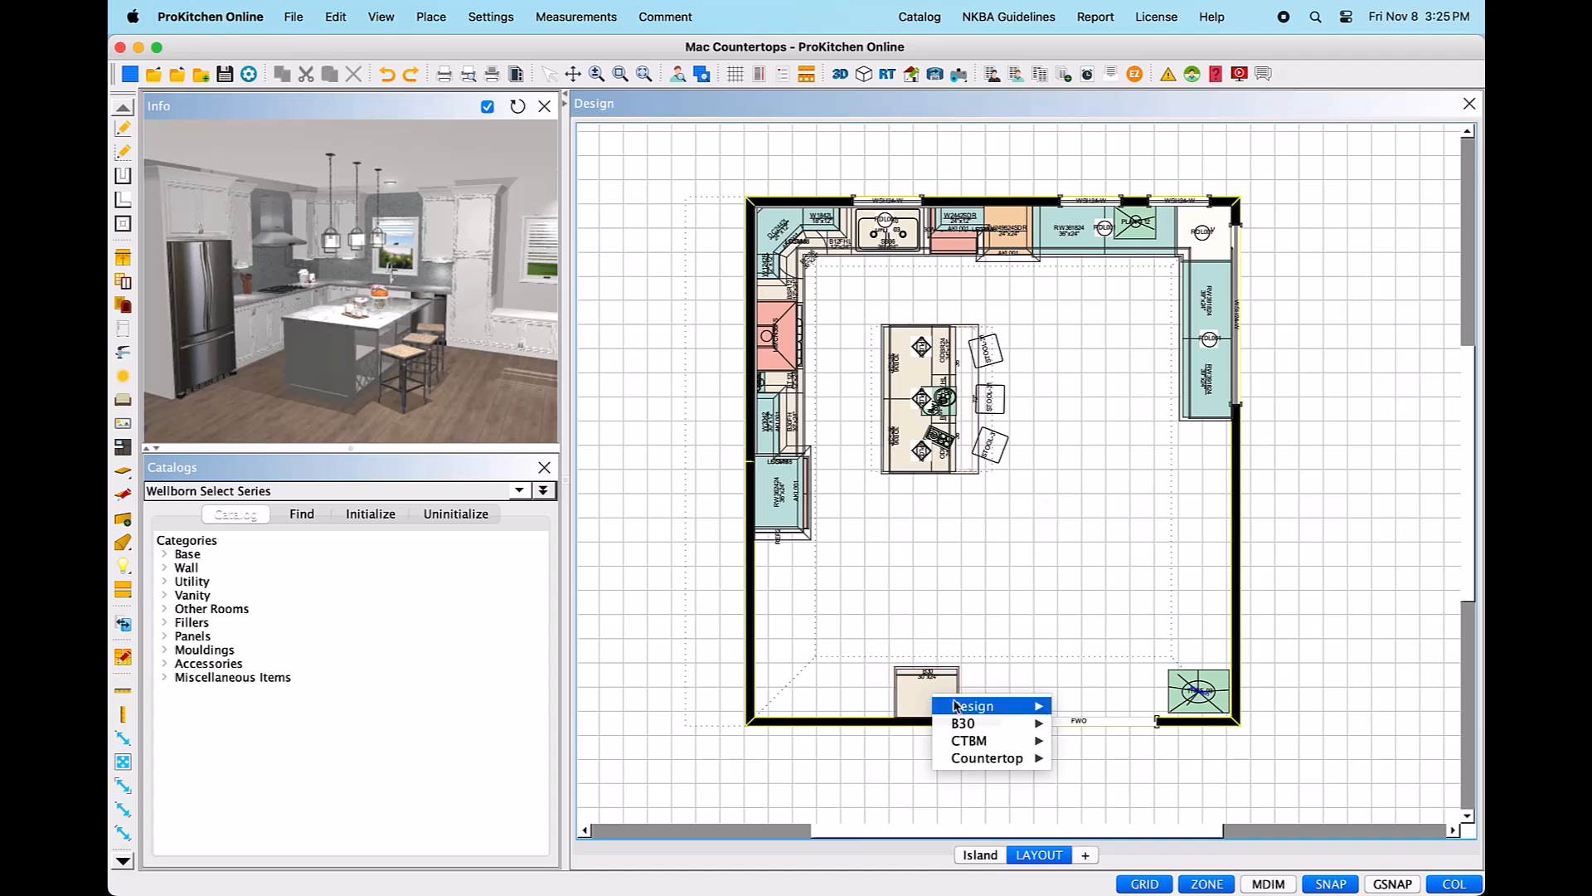
mouse_move(977, 762)
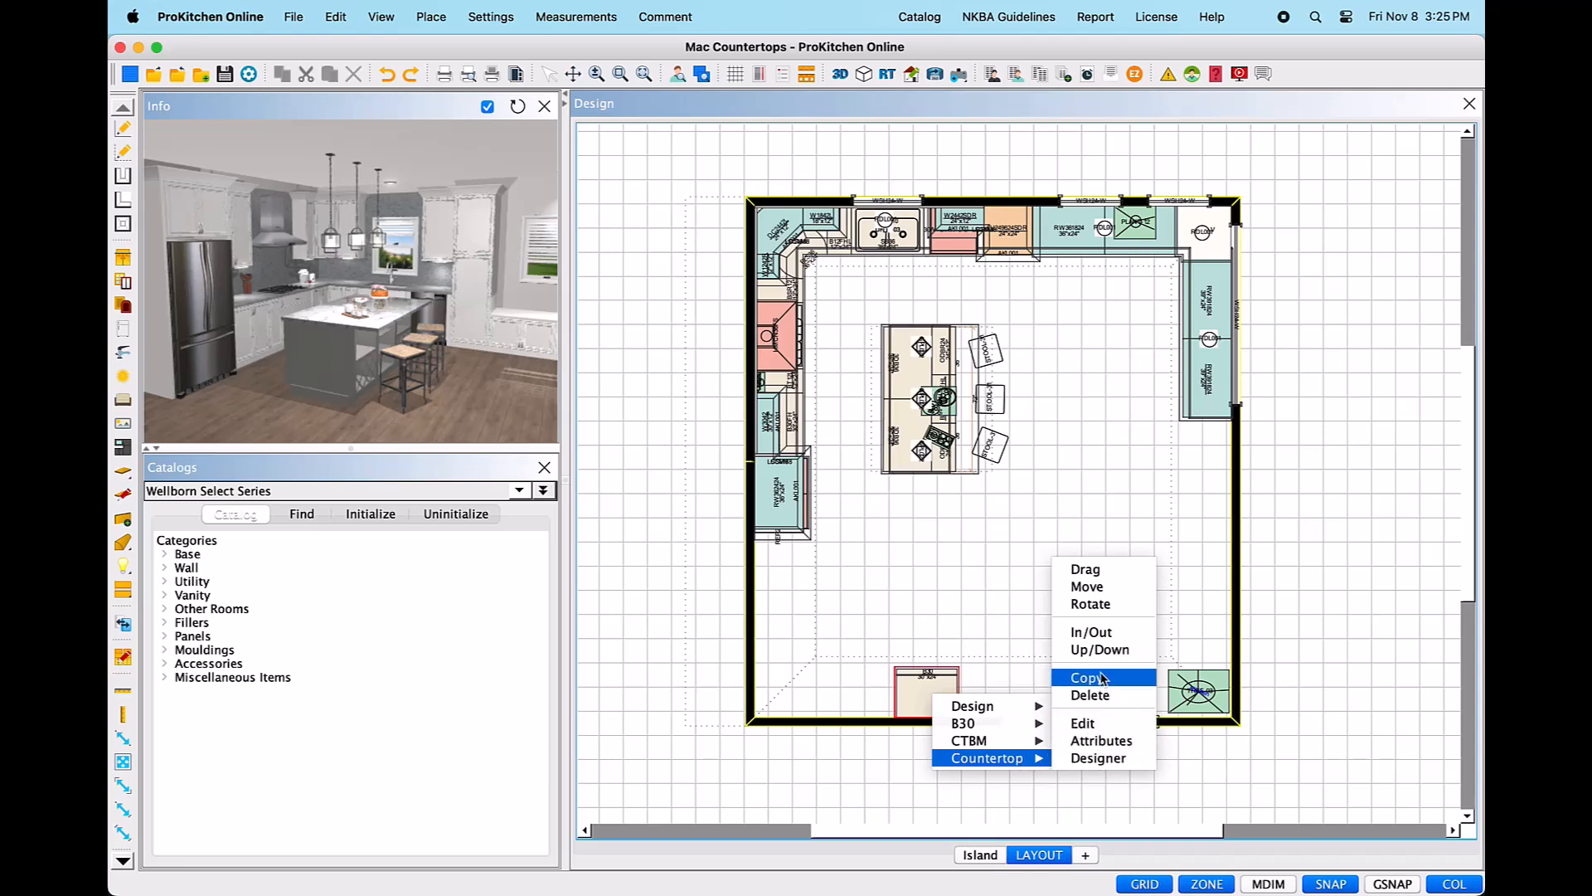
left_click(1132, 578)
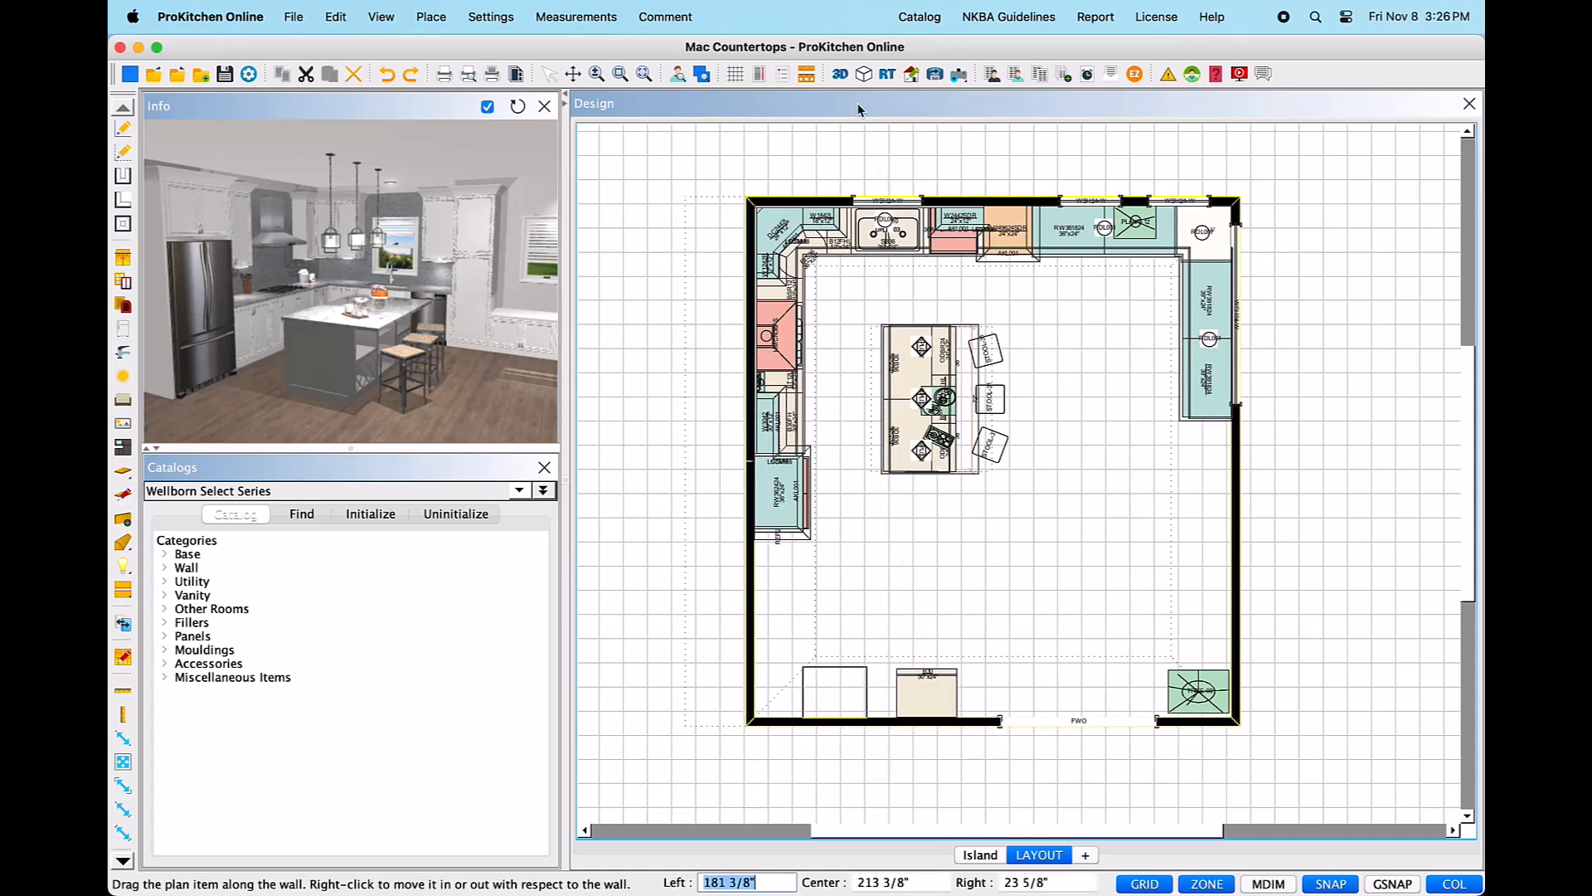
left_click(806, 74)
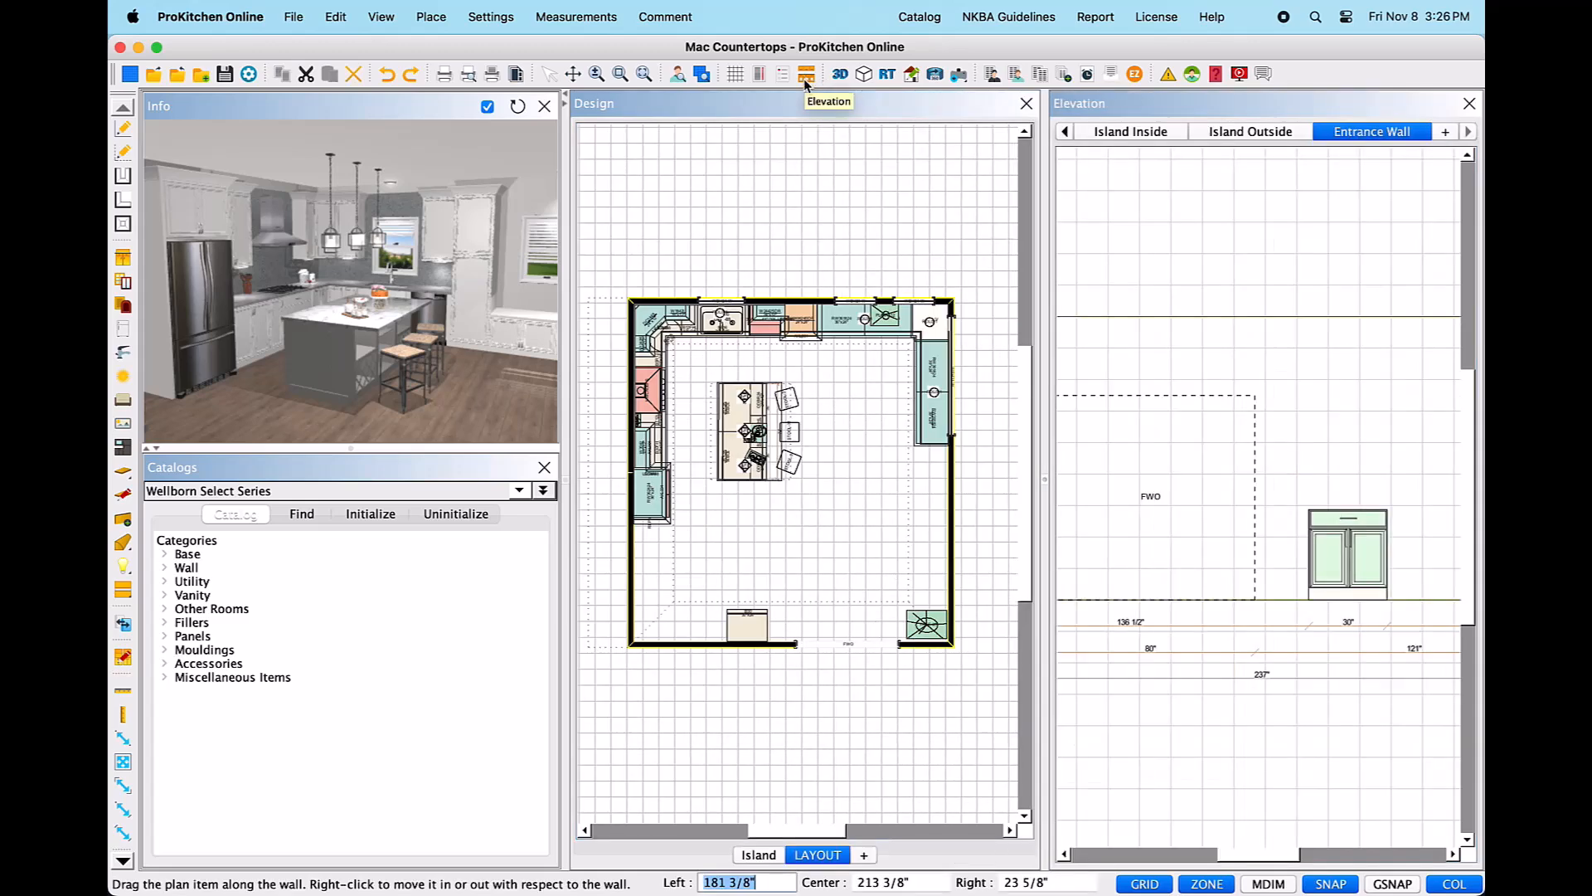
scroll(719, 618, "down", 1)
scroll(719, 619, "up", 2)
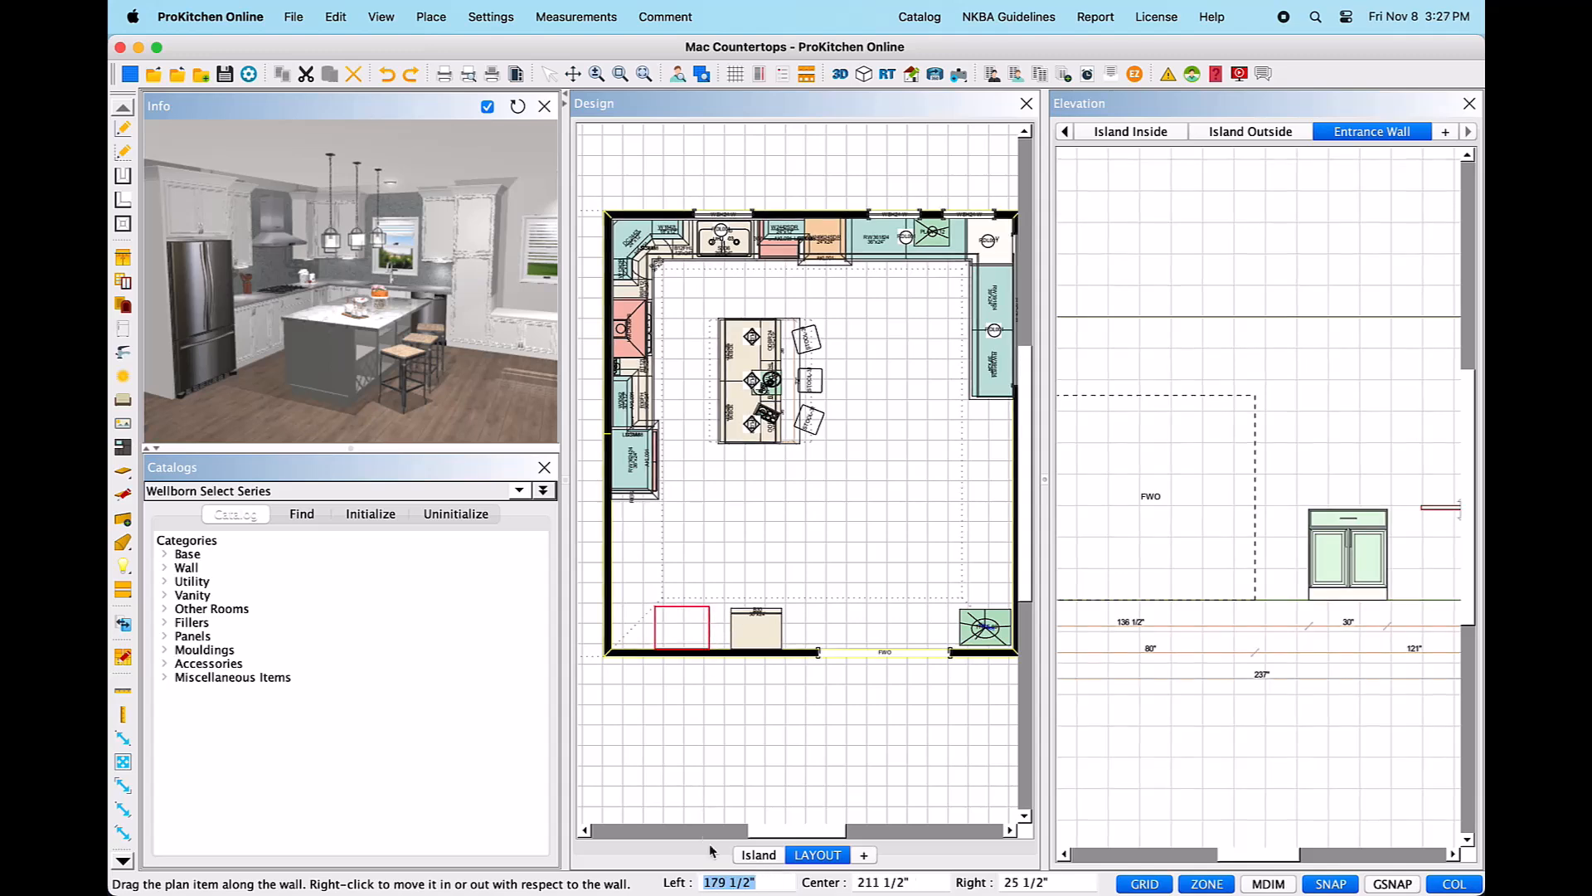
- Set the dragged countertop's center distance along the entrance wall to 205 inches and place it
triple_click(714, 880)
triple_click(1048, 882)
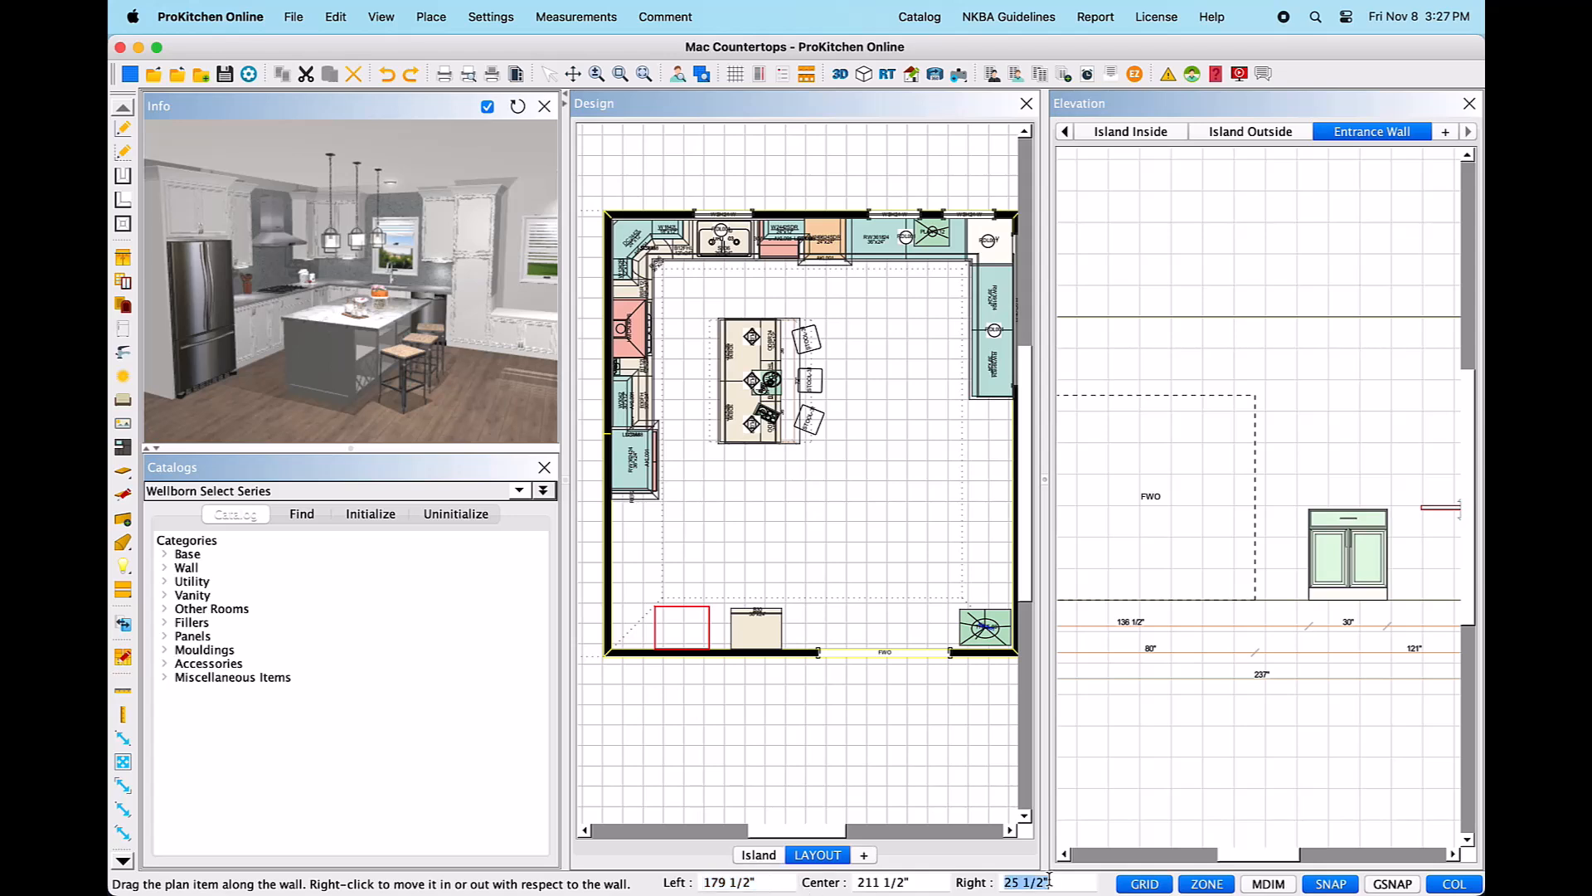
triple_click(908, 883)
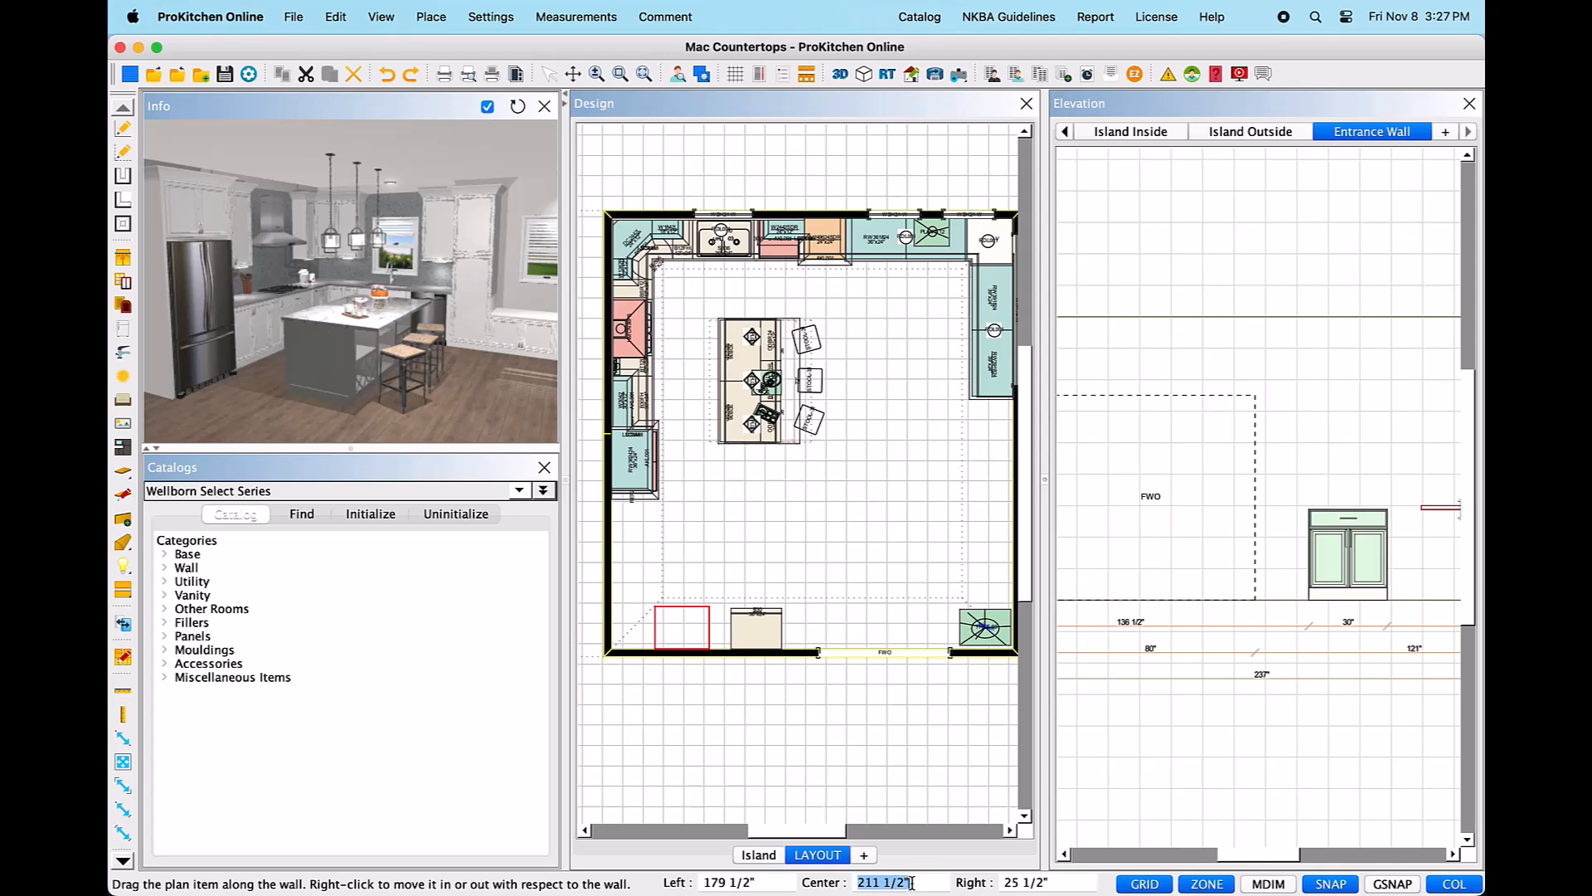
type("205")
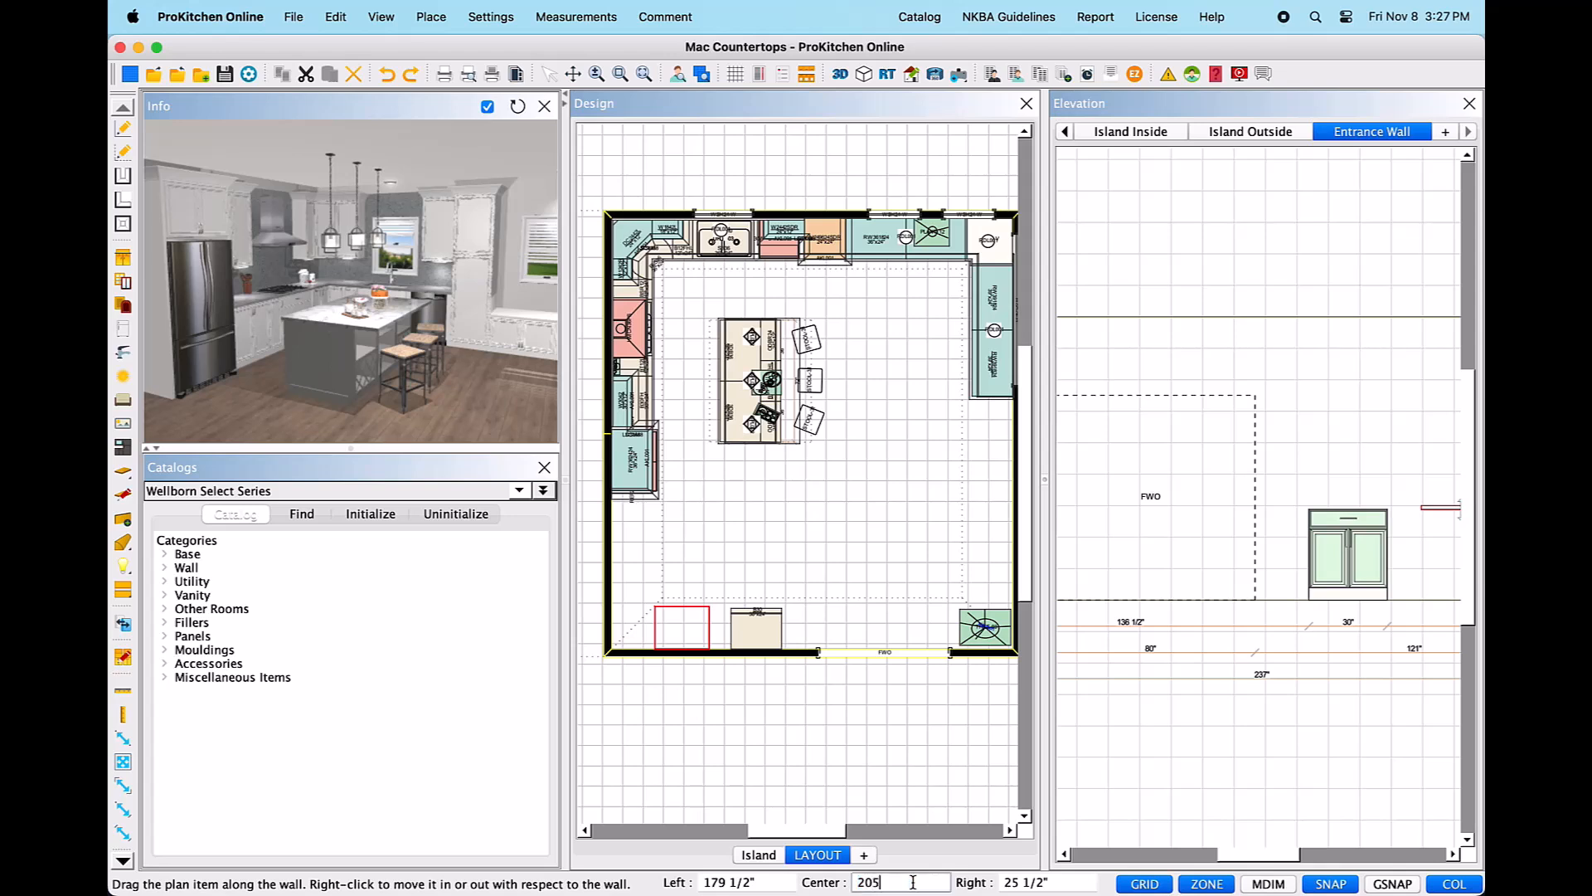
key("Return")
key("Return")
left_click(809, 627)
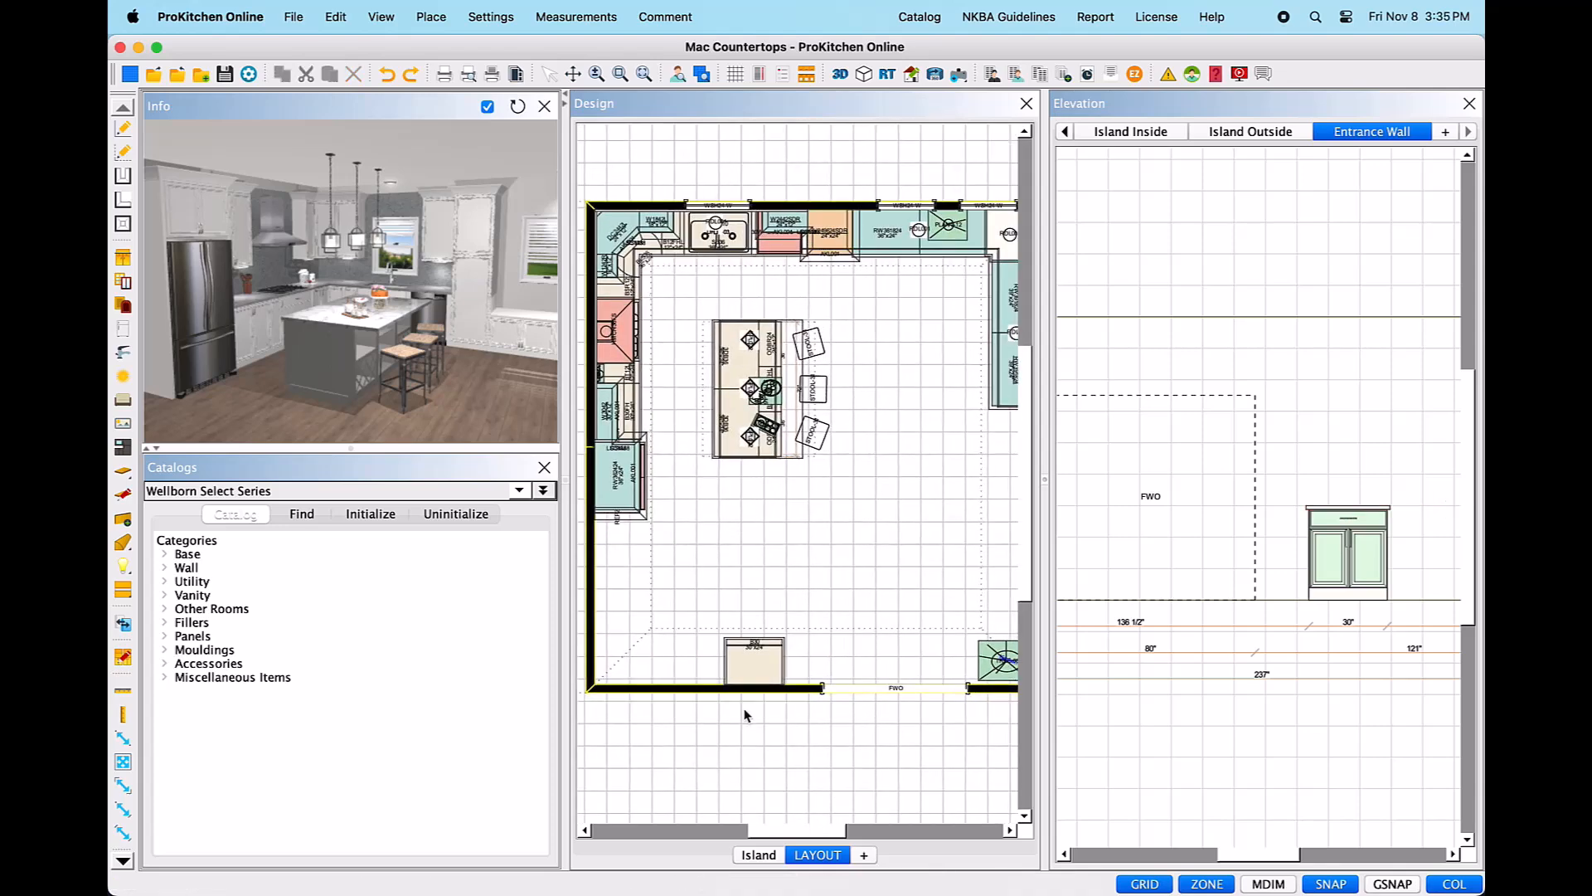
- Display the Island Inside elevation and move the island countertop to about X 916", Y 288" over the island cabinets
scroll(805, 713, "up", 2)
left_click(1136, 135)
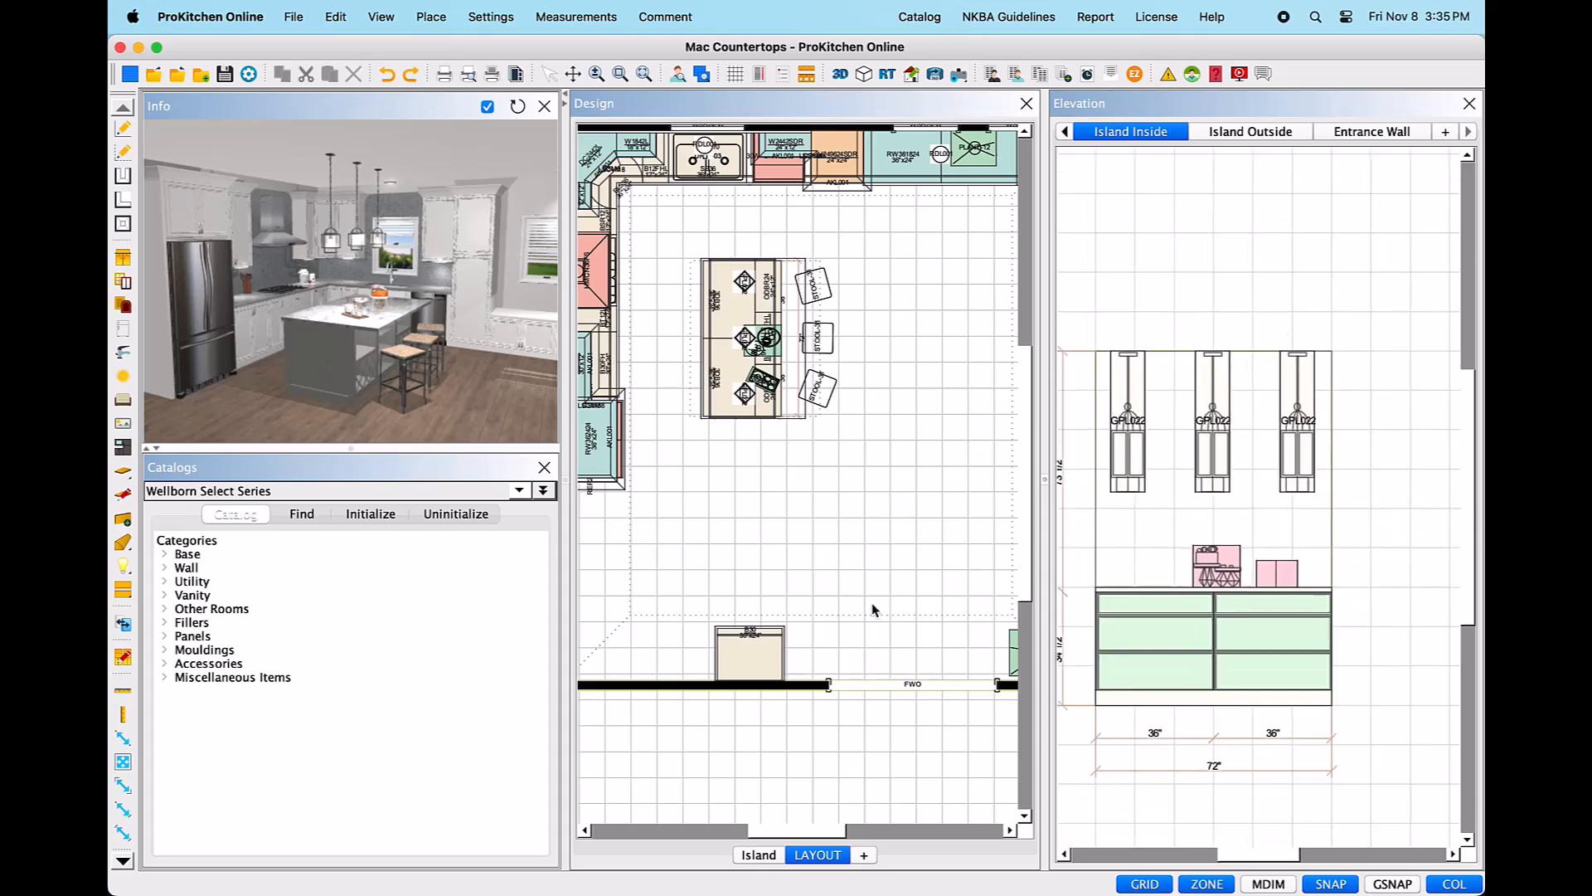
right_click(778, 419)
mouse_move(837, 460)
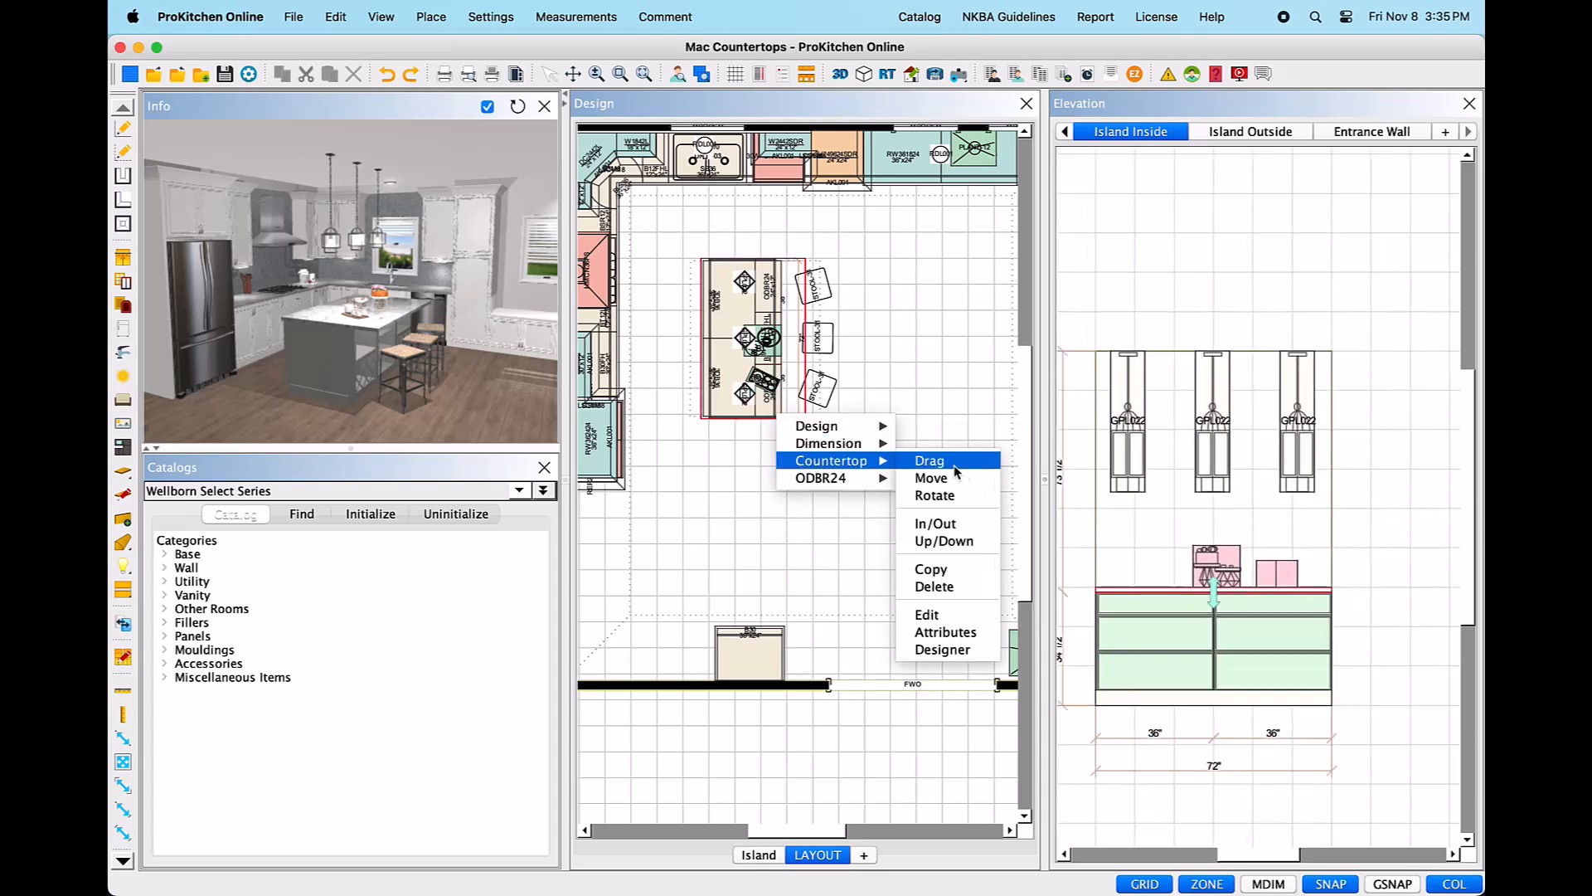
left_click(932, 478)
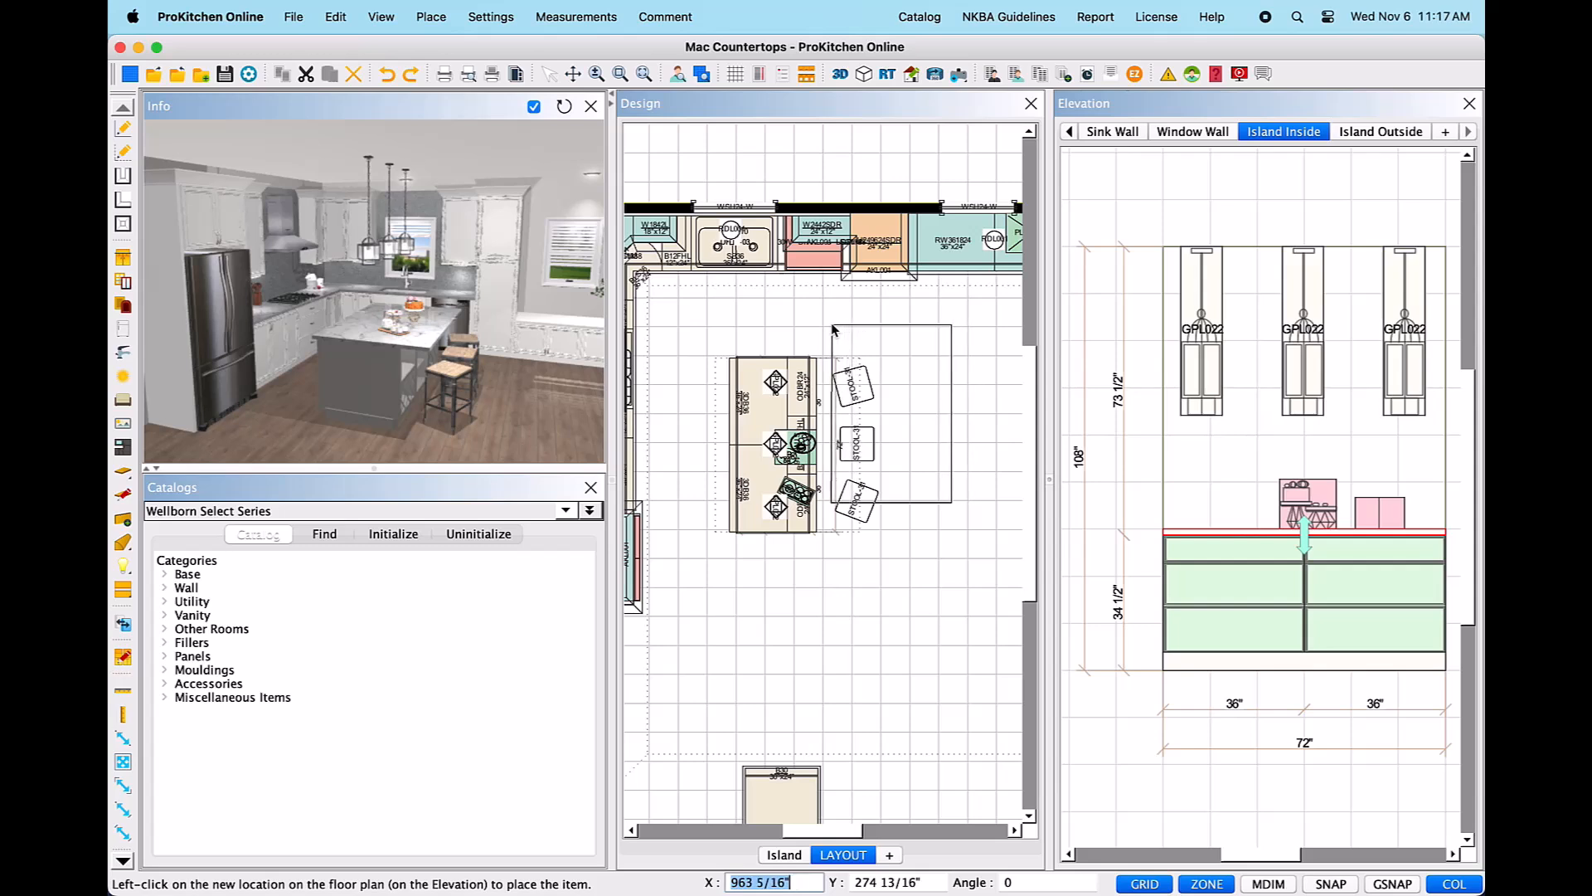
left_click(718, 360)
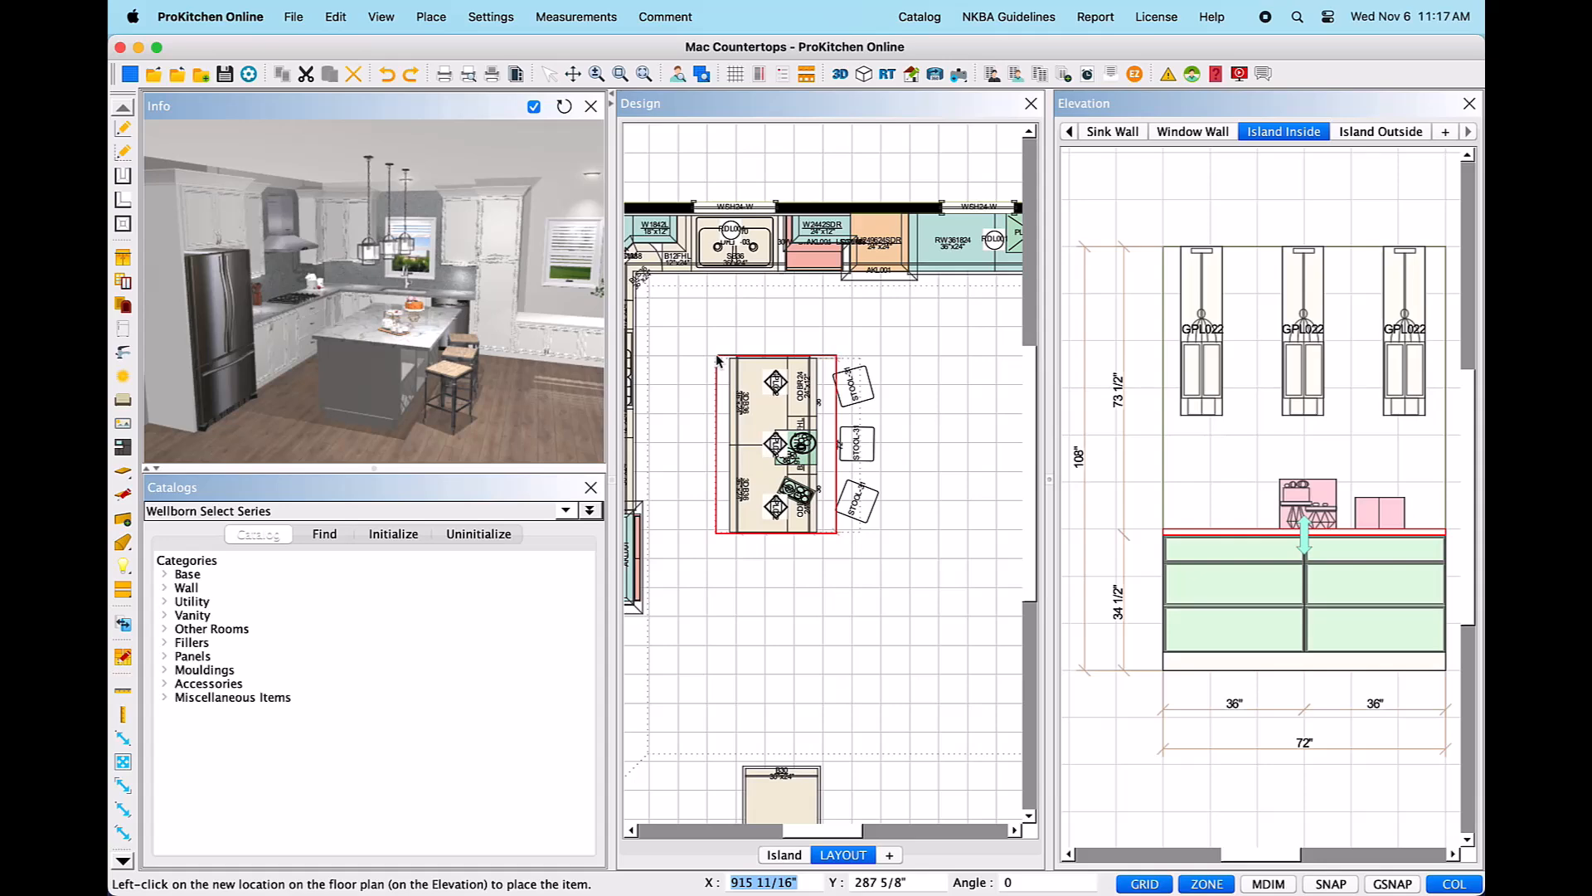
key("Right")
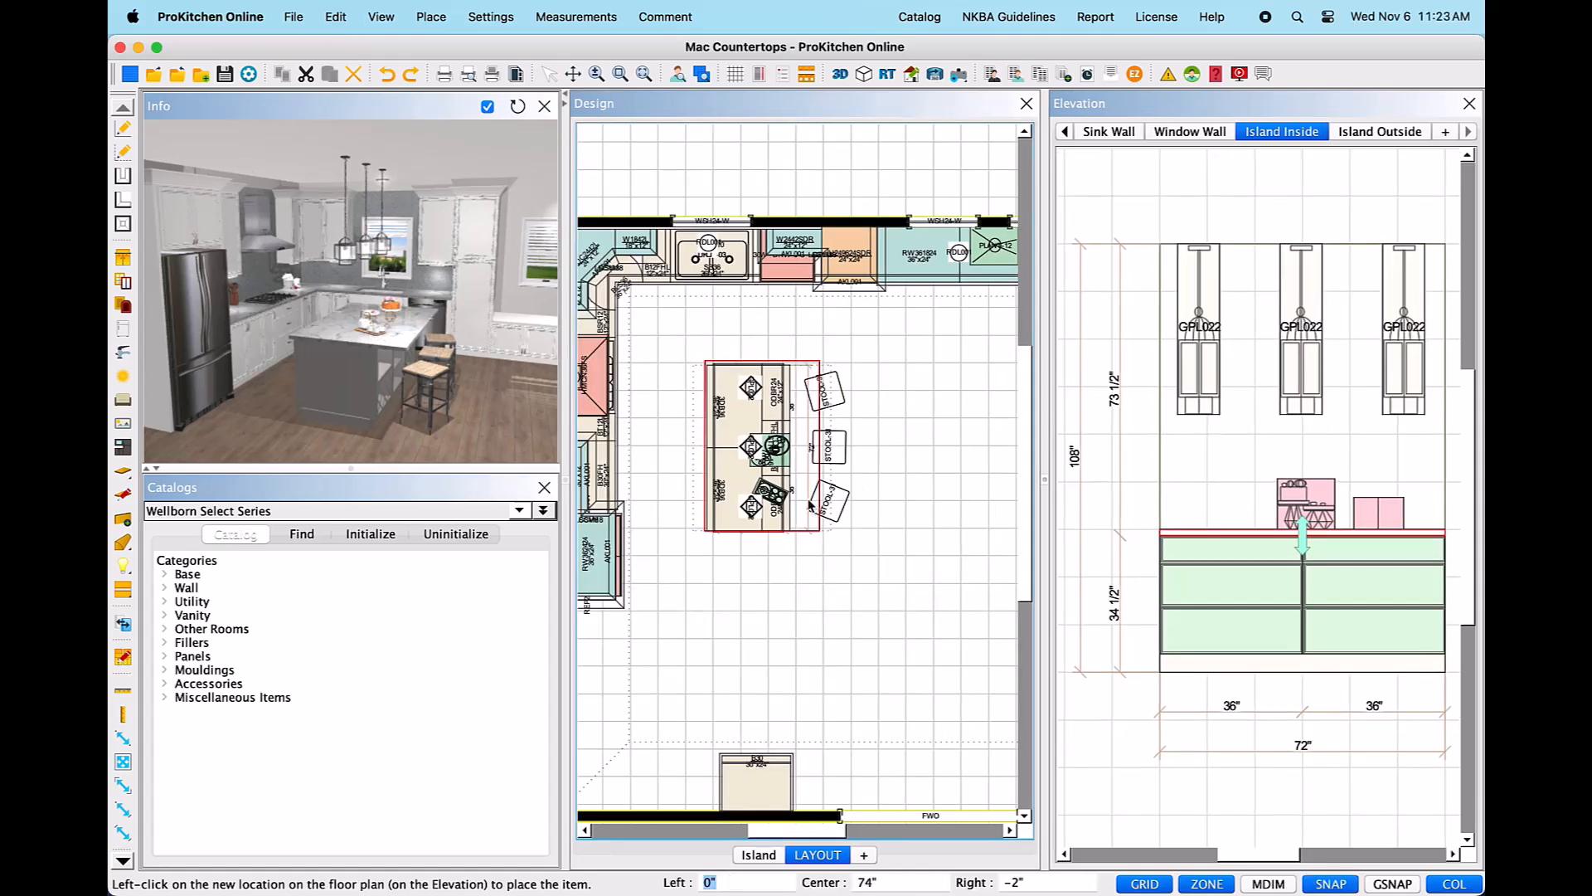
- Move the island countertop freely across the floor plan with the ZONE and SNAP options turned off
right_click(809, 503)
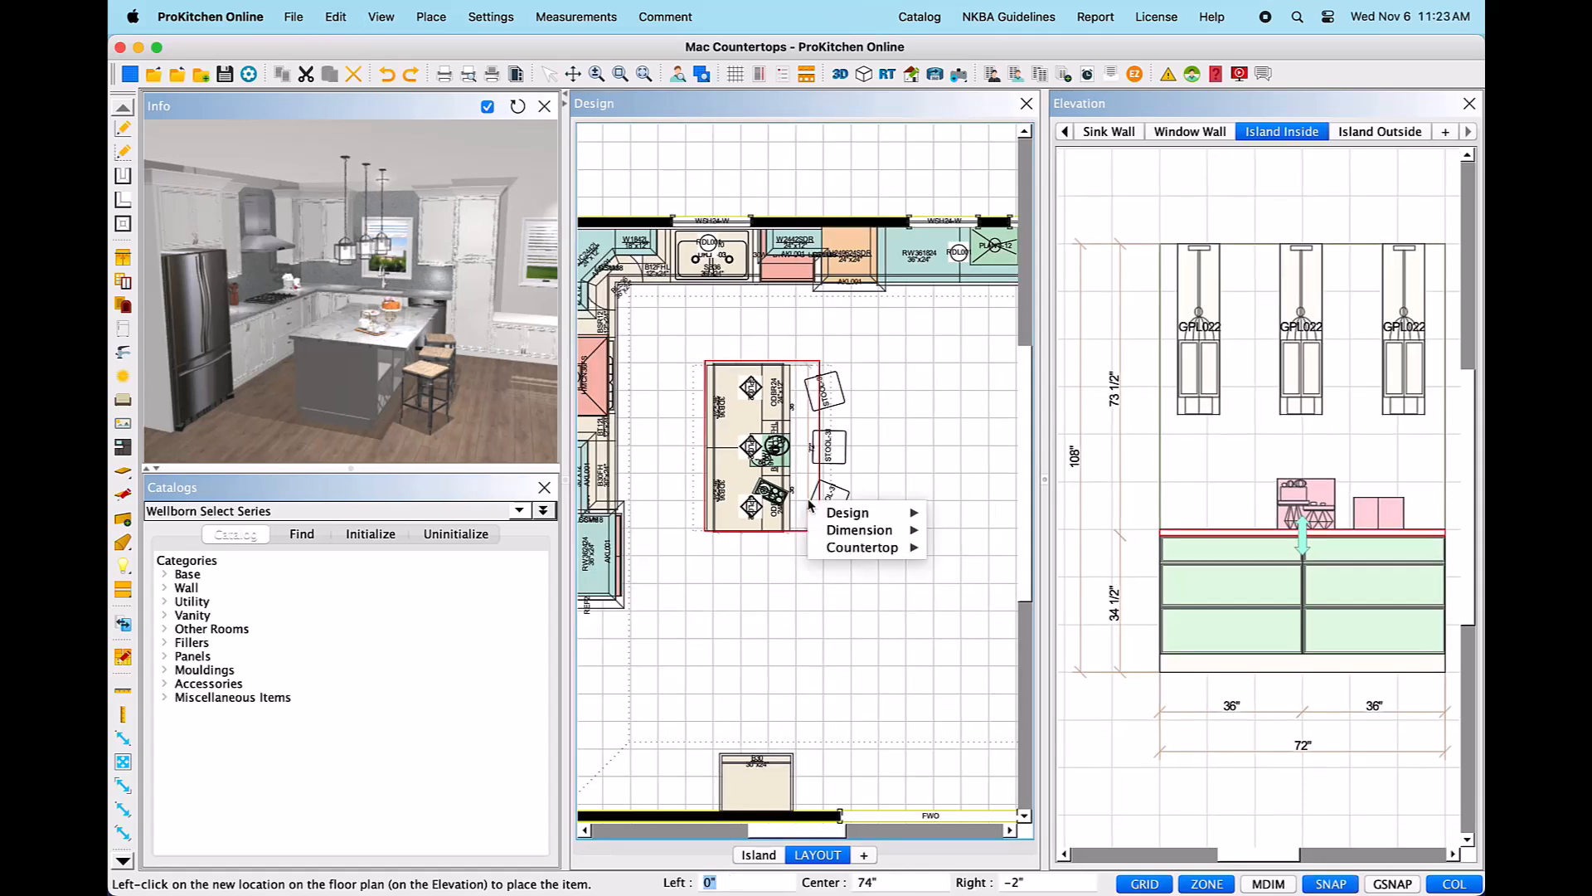
mouse_move(886, 554)
left_click(962, 564)
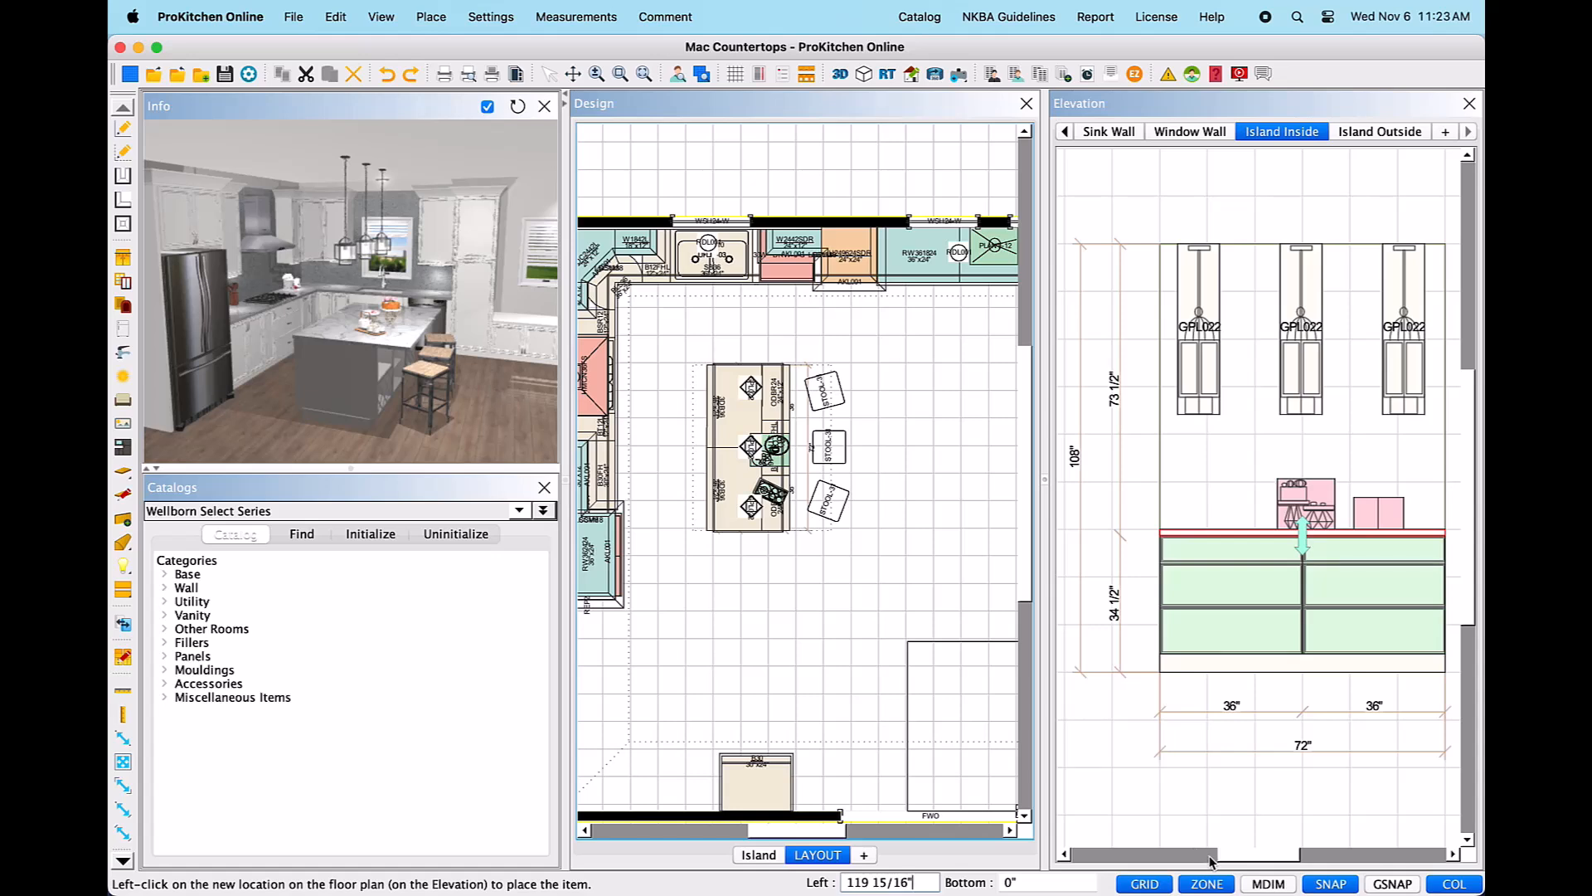
left_click(1212, 884)
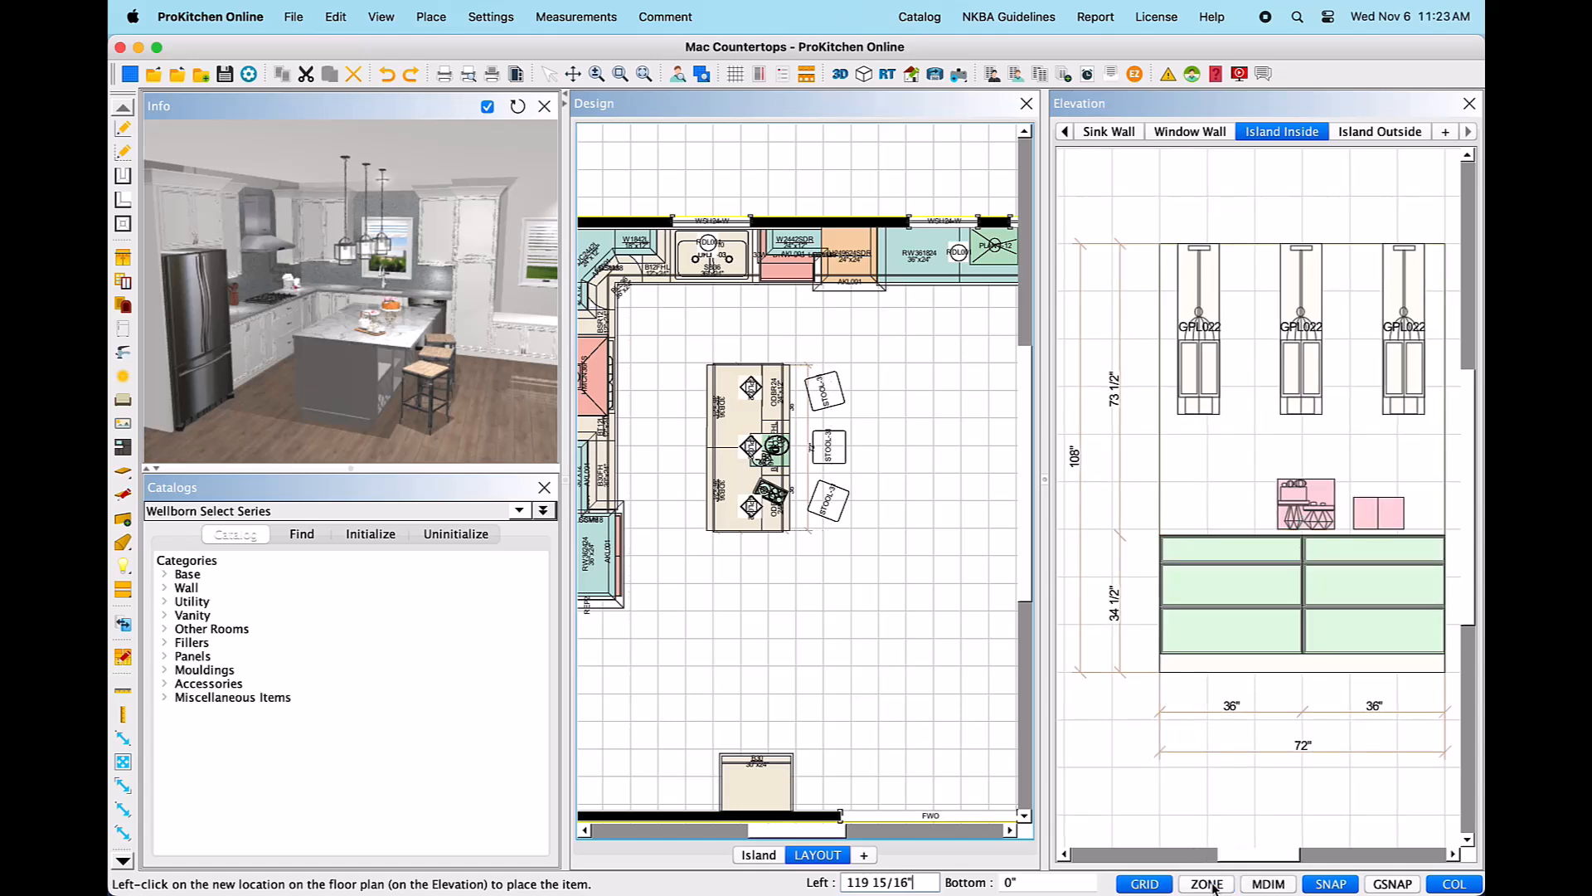
left_click(1332, 884)
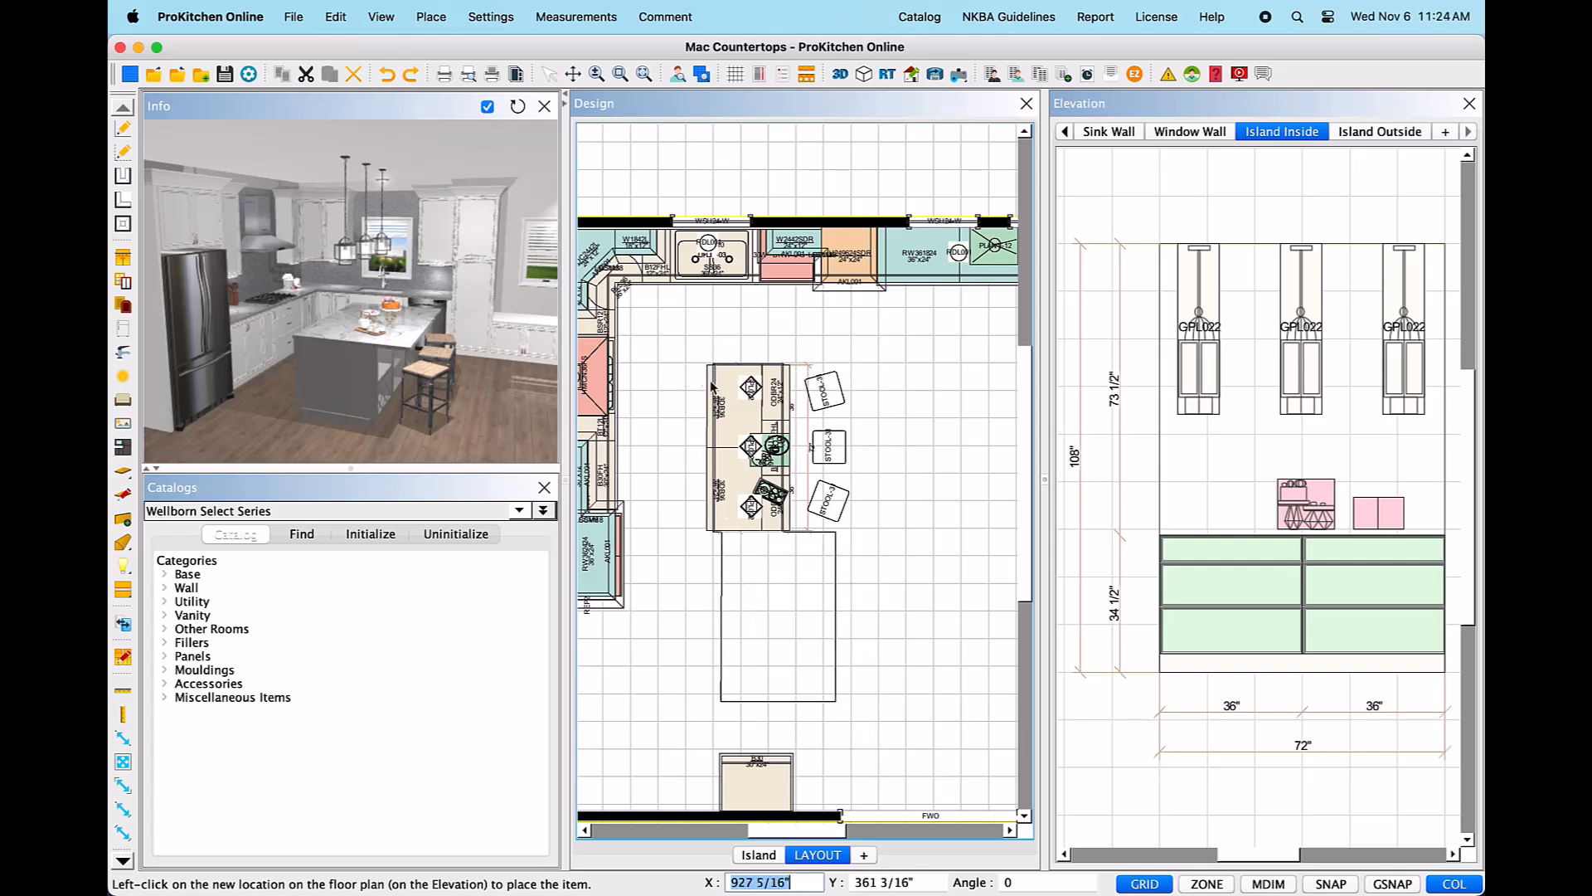
left_click(790, 368)
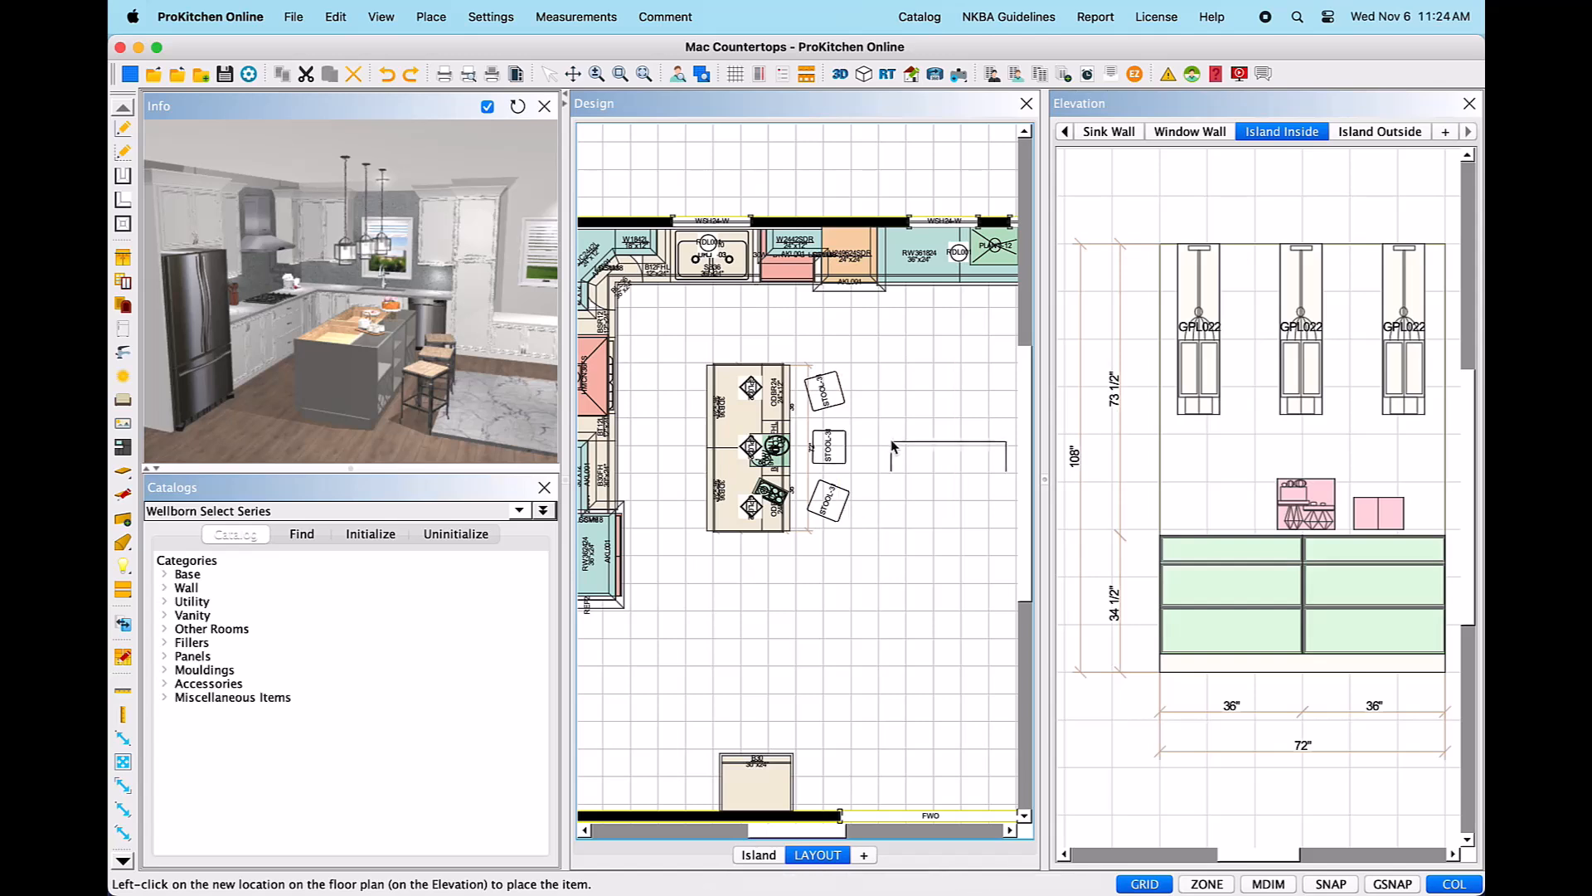
left_click(711, 468)
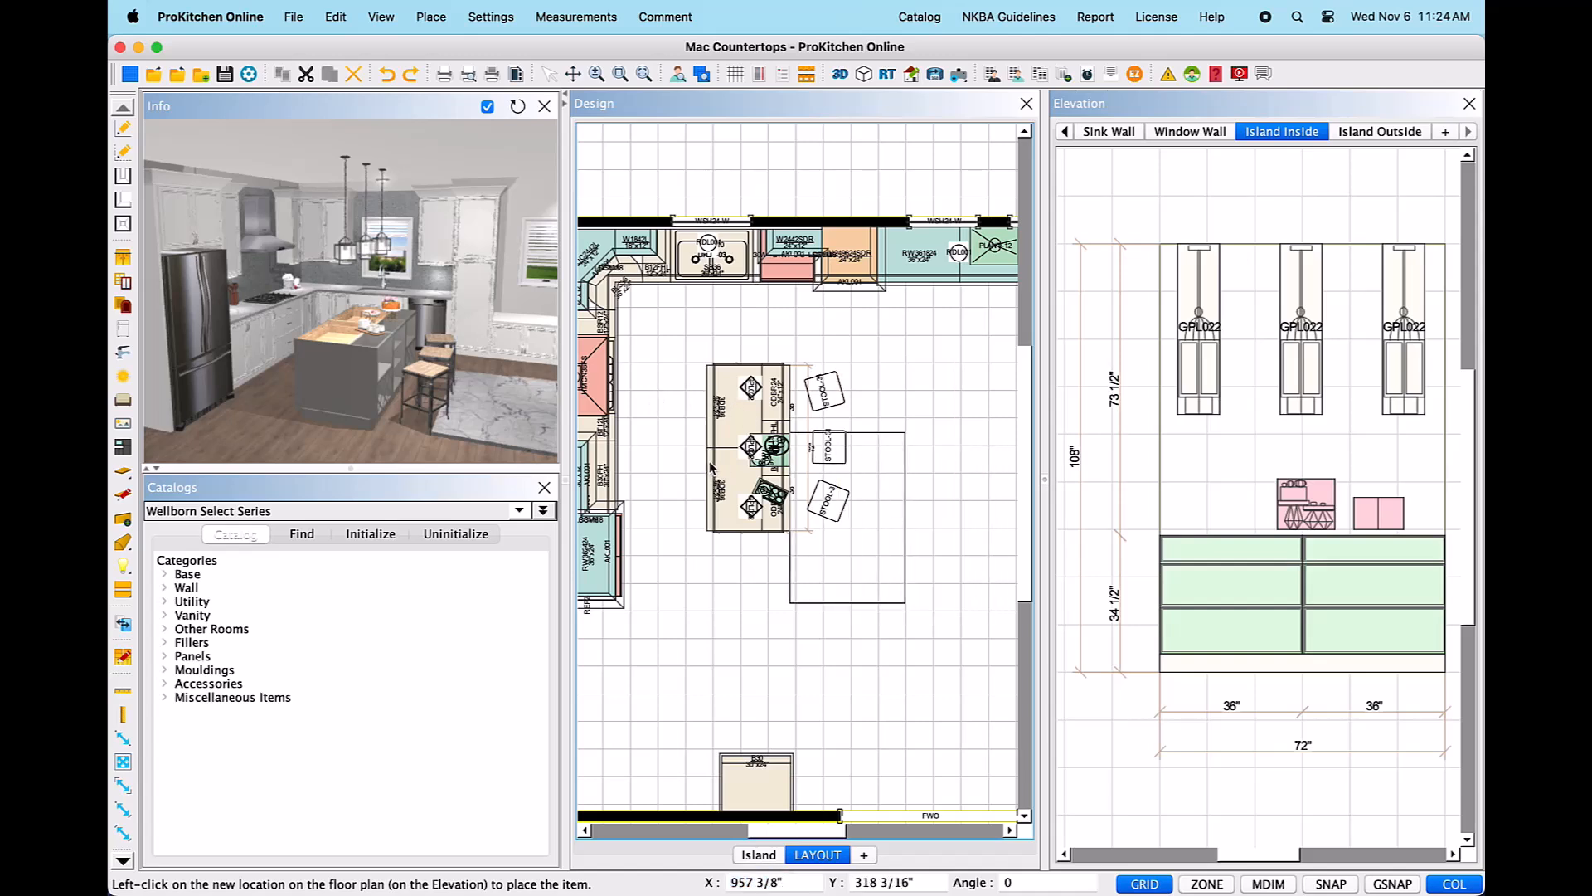
left_click(811, 524)
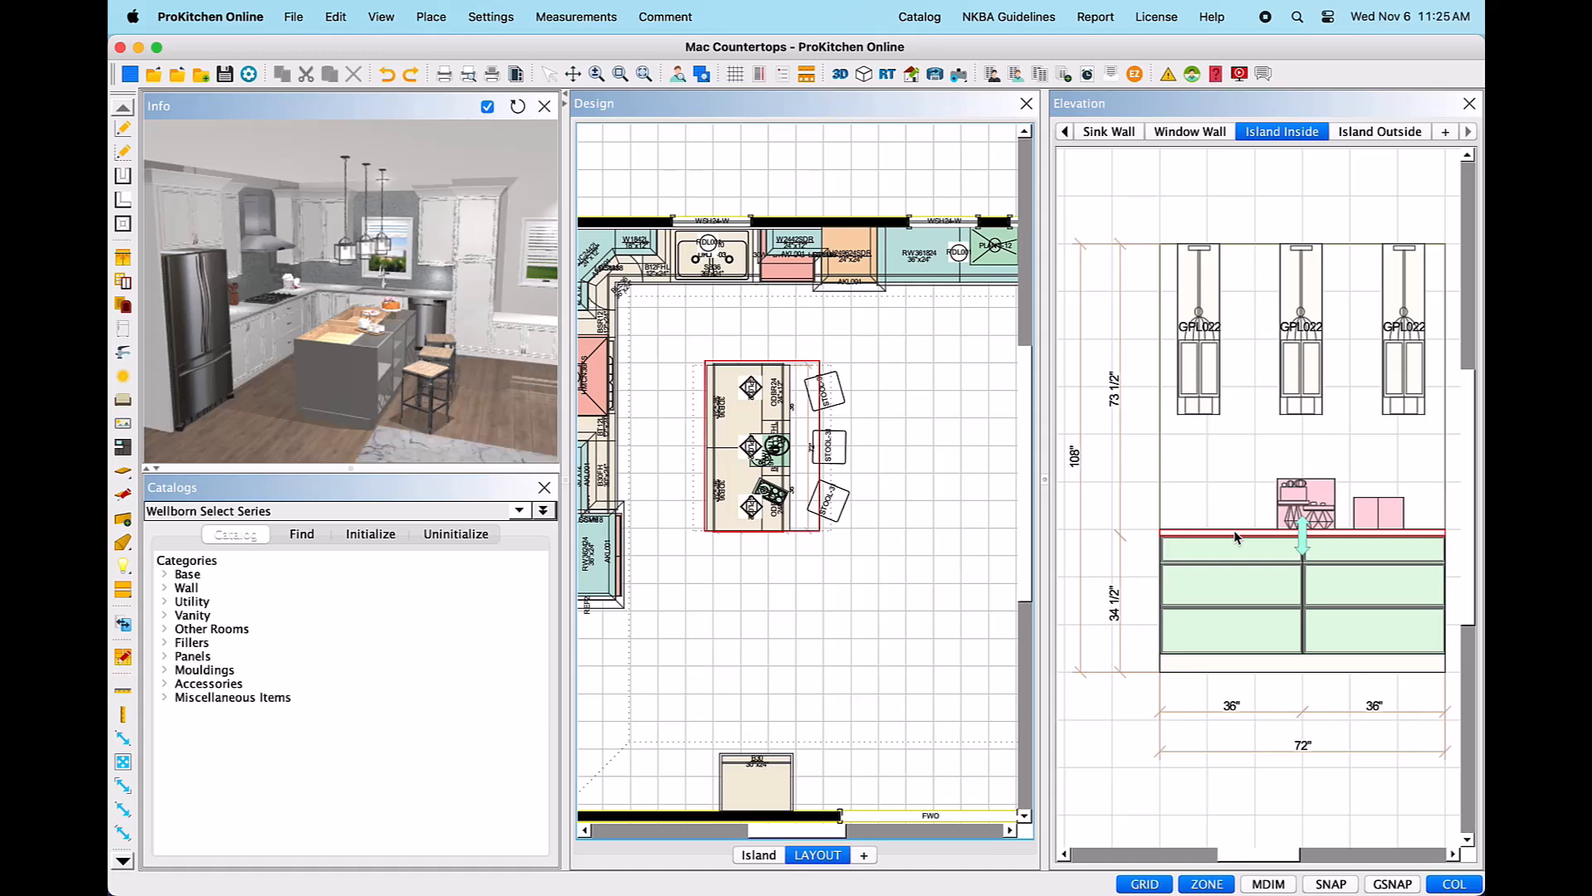
- Rotate the island countertop to an angle of 45 degrees
left_click_drag(1234, 531, 1161, 535)
right_click(805, 508)
mouse_move(862, 554)
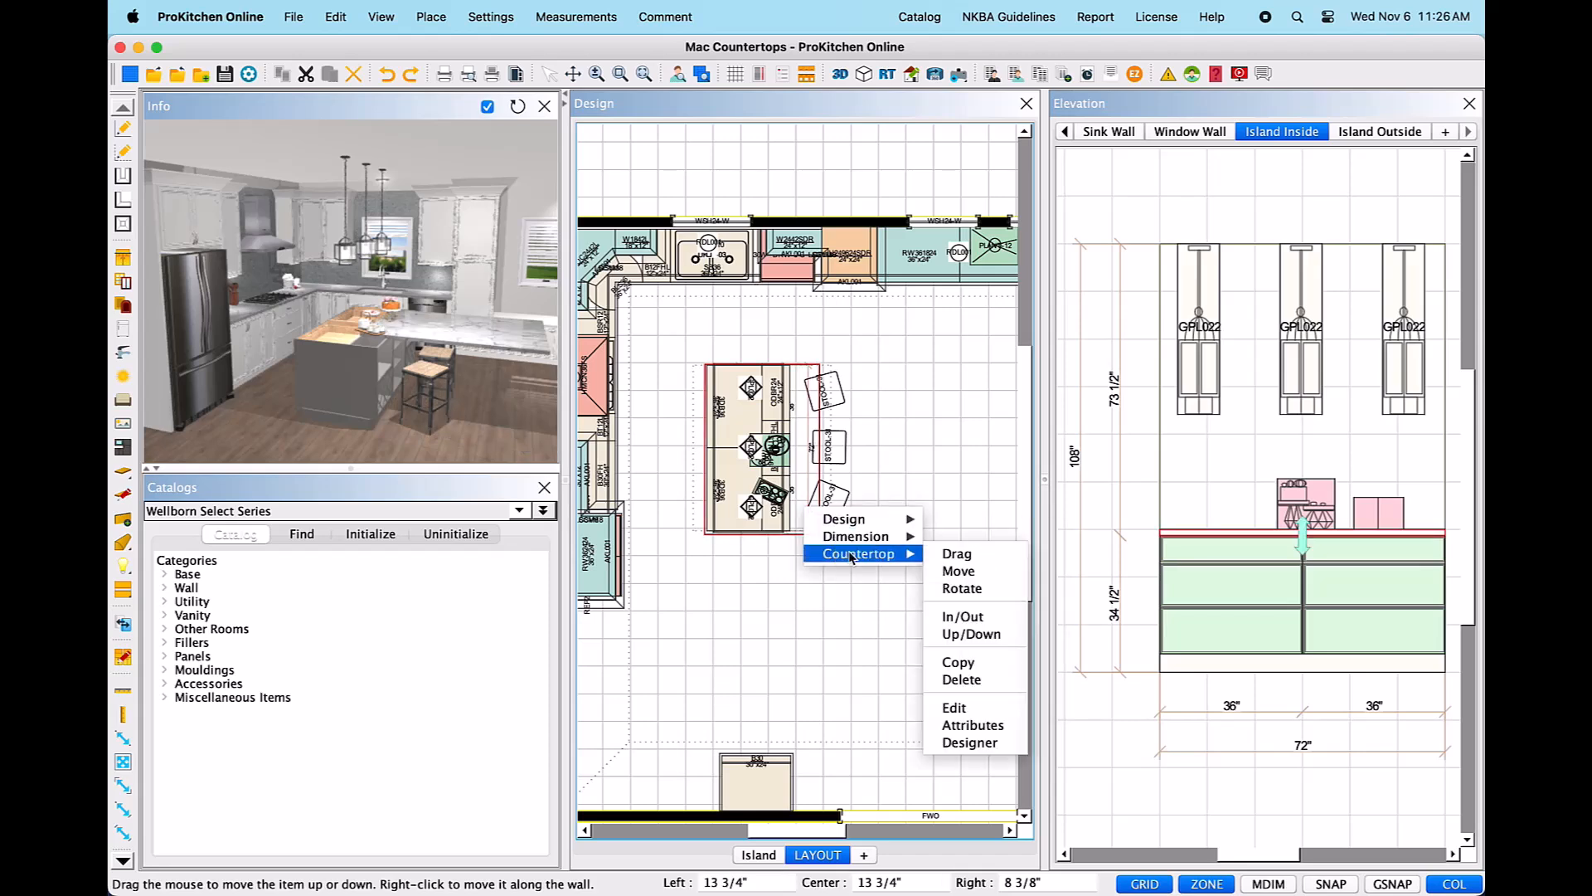
left_click(1002, 589)
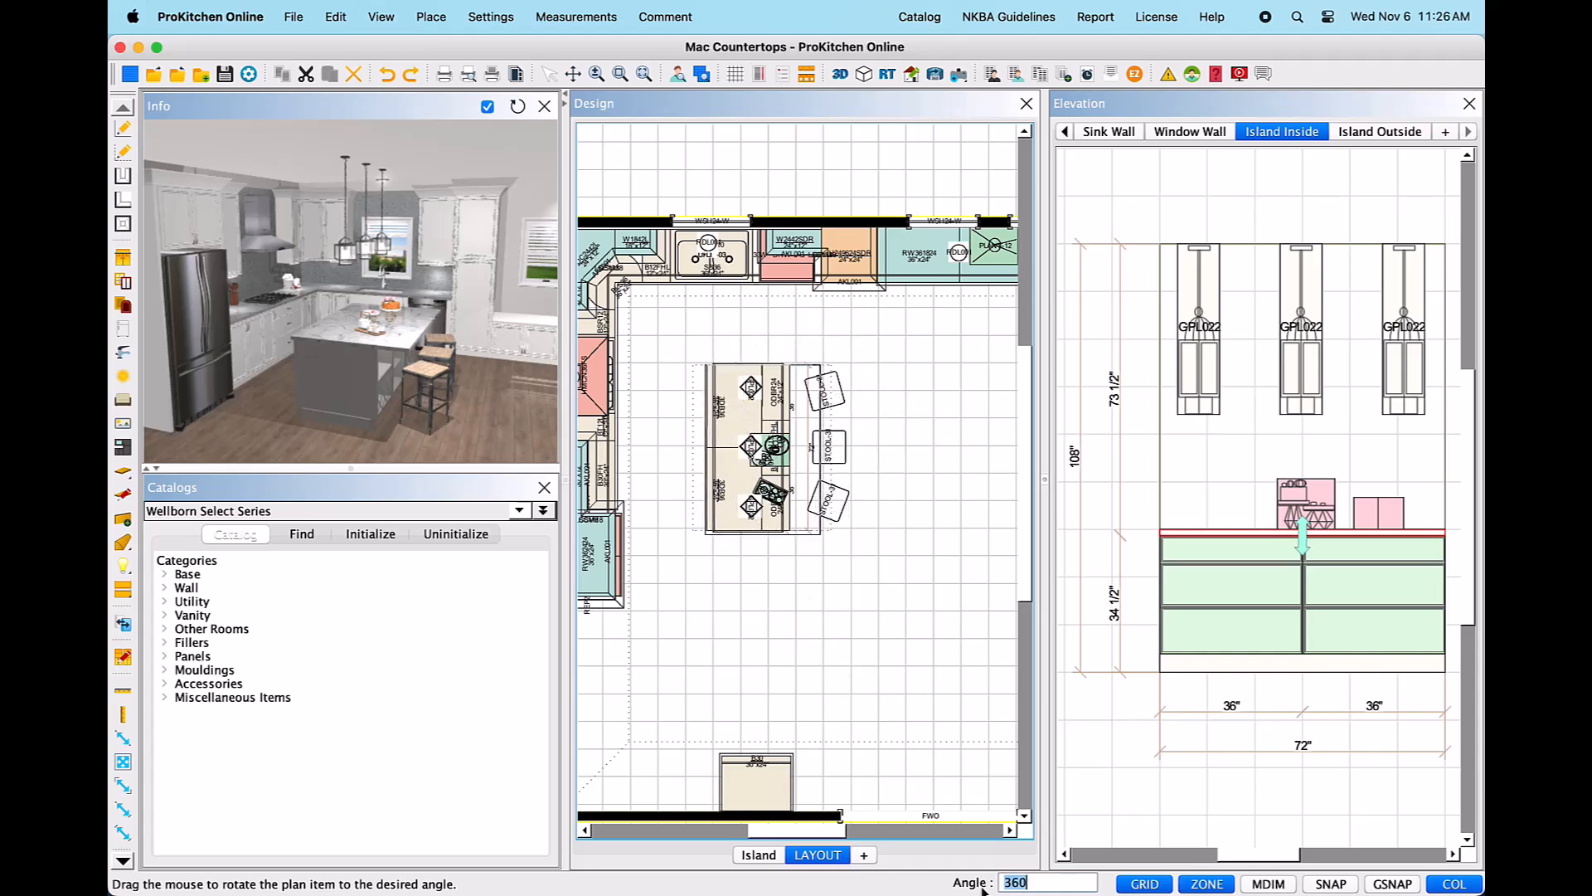
type("45")
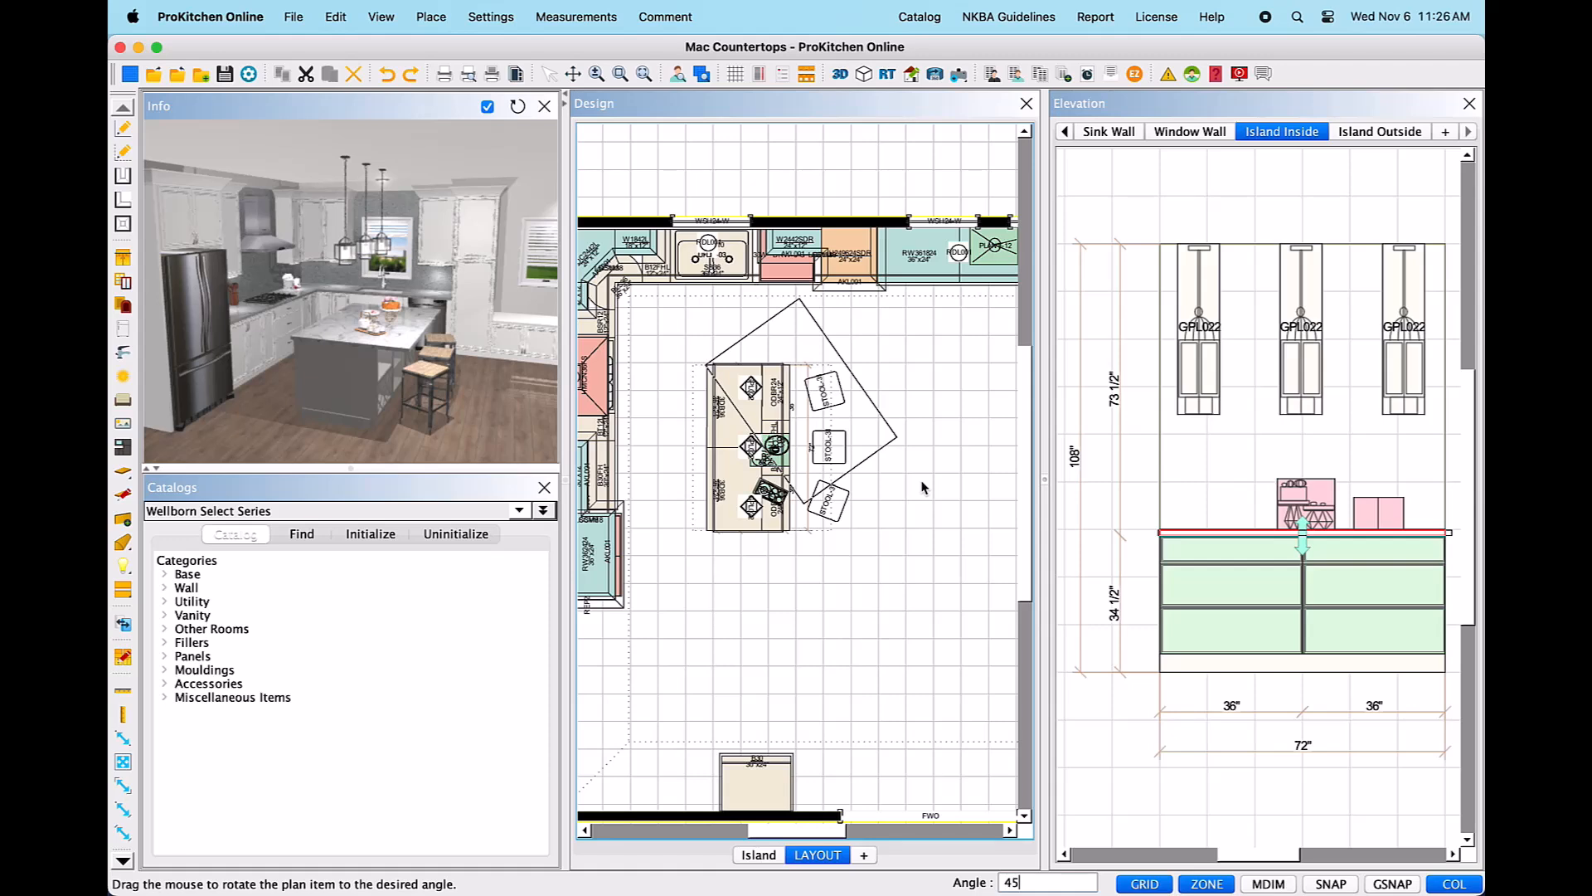
key("Return")
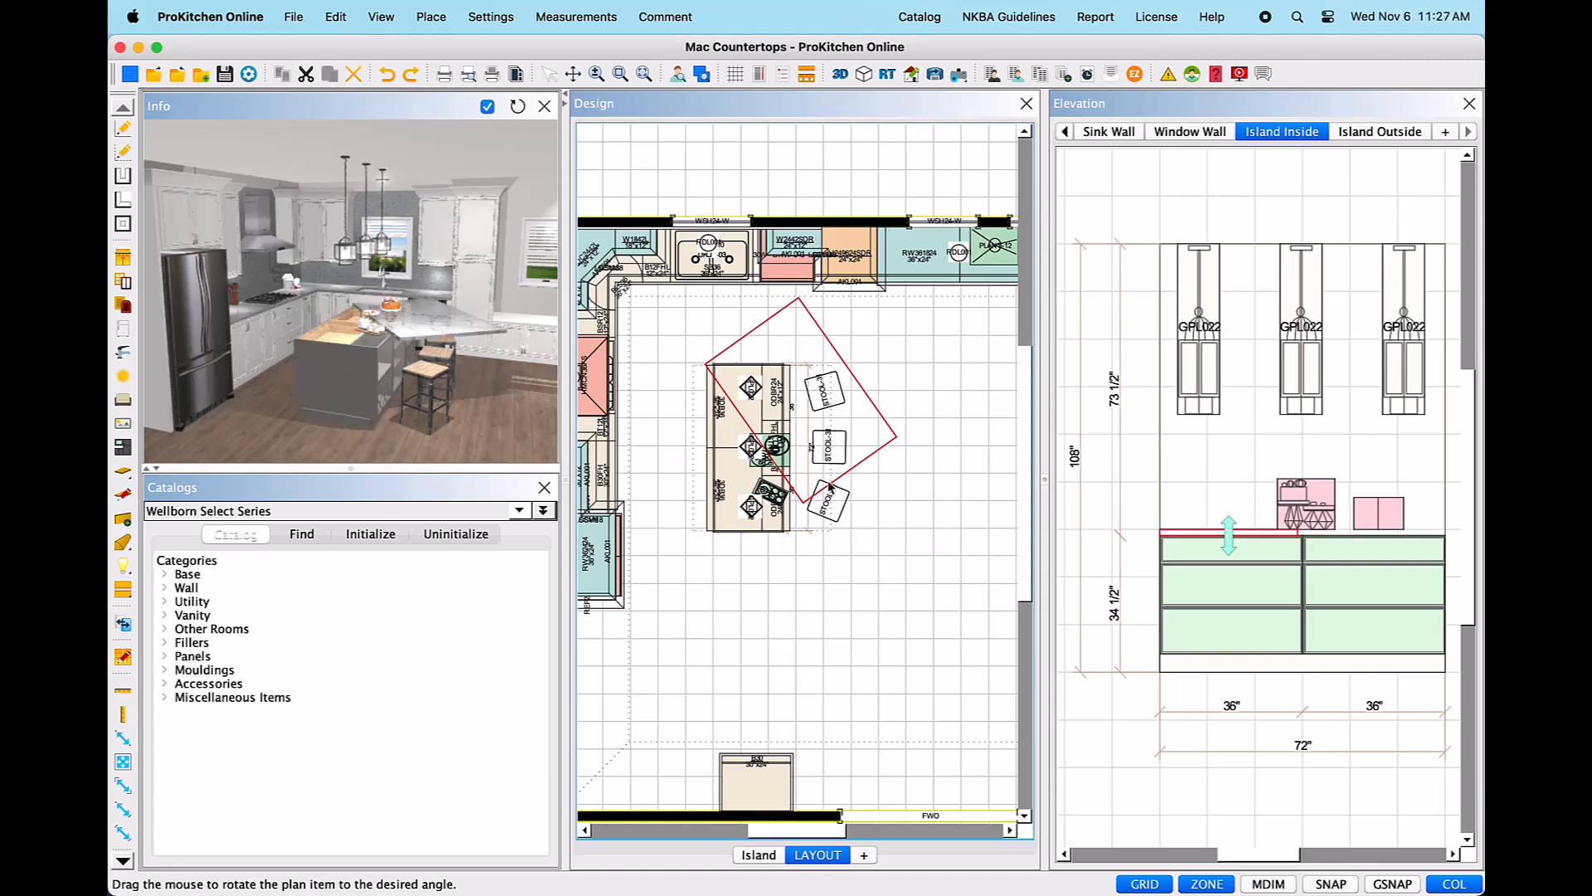
- Rotate the island countertop freehand back into alignment with the island cabinets
right_click(856, 459)
mouse_move(912, 485)
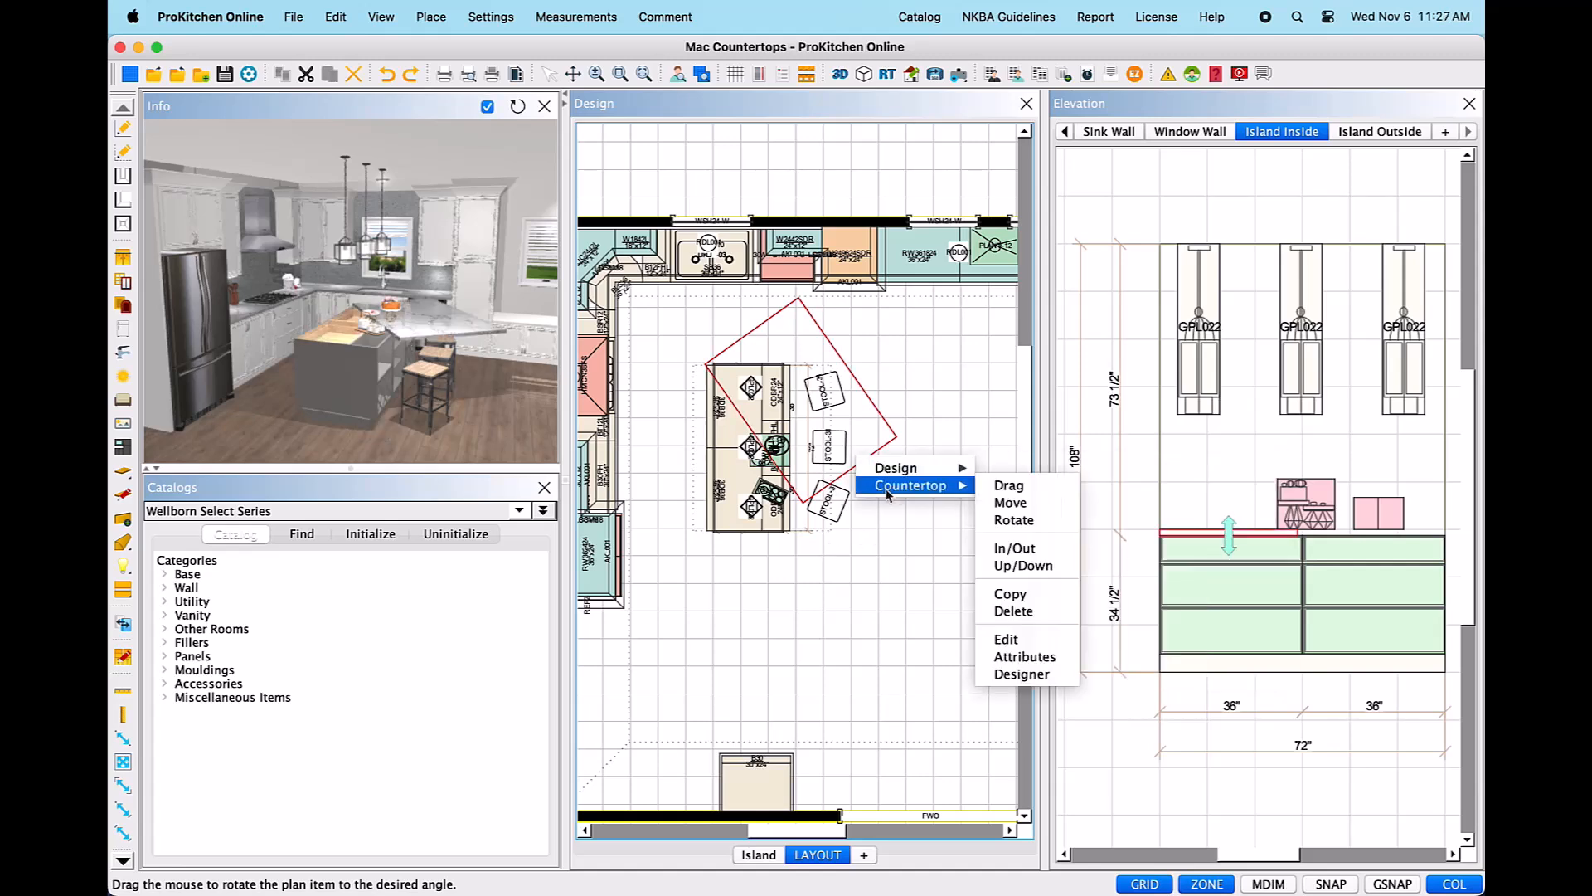
left_click(1042, 521)
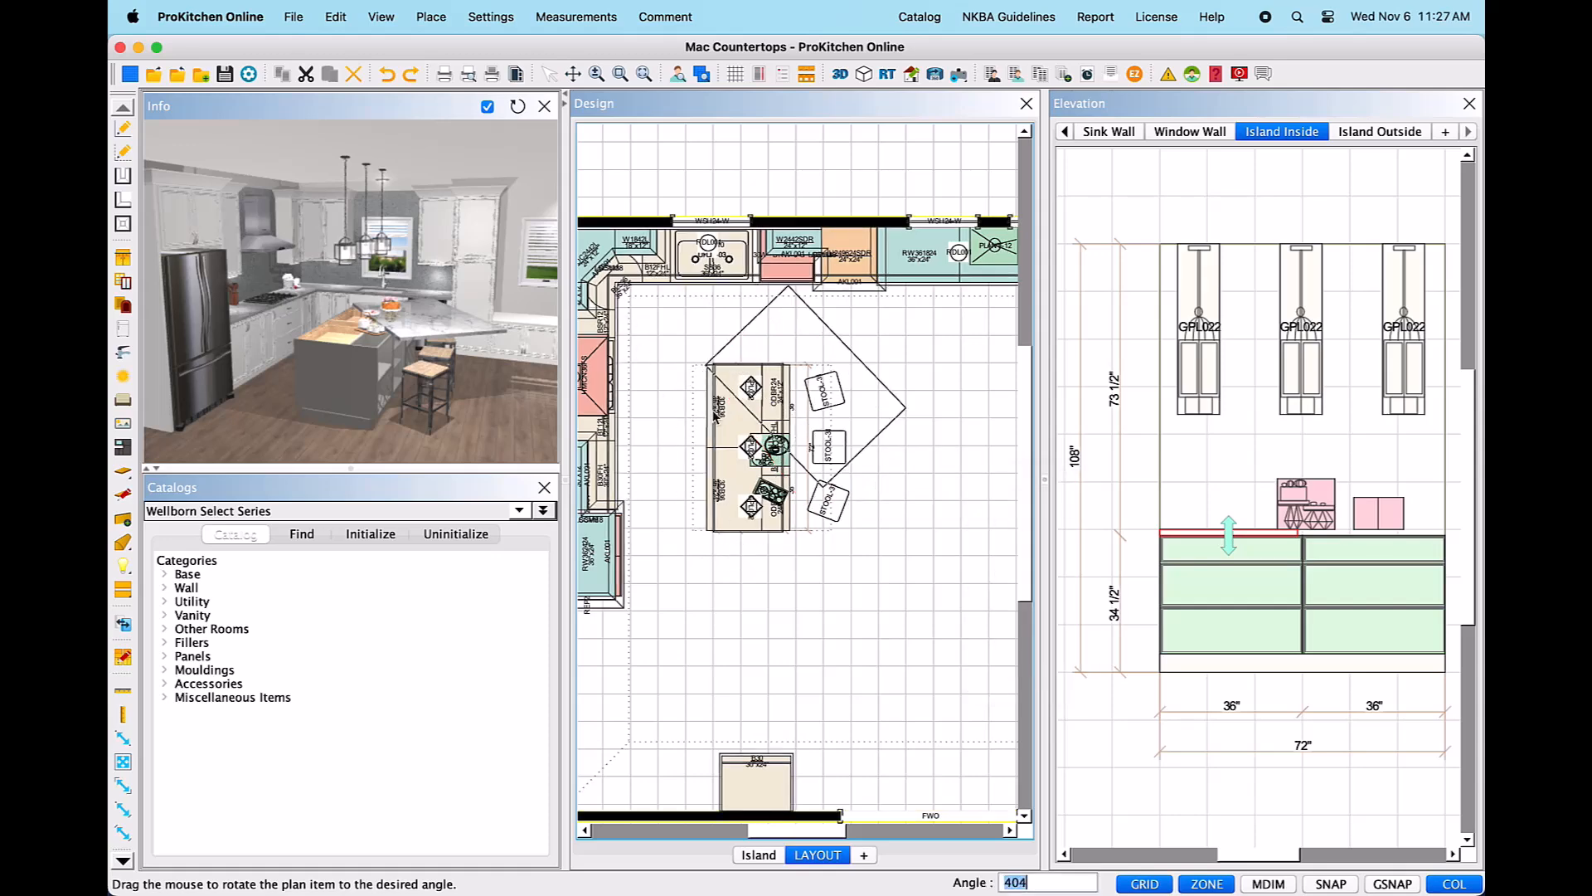
left_click(760, 620)
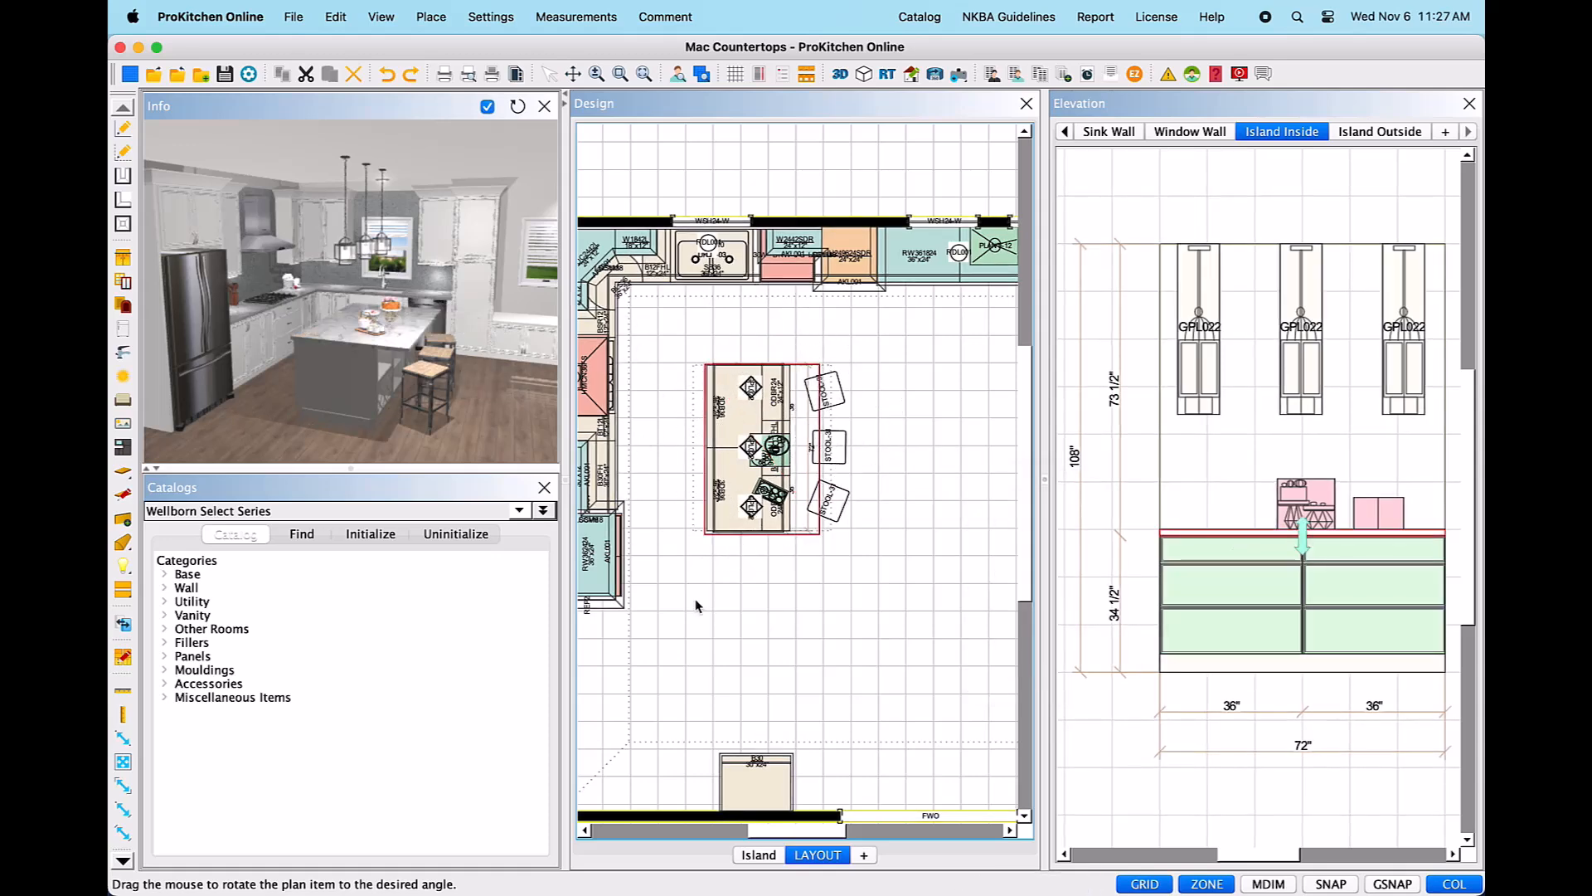
- Use In/Out on the B30 base cabinet's countertop to set its back distance from the entrance wall to 12 inches
left_click(777, 780)
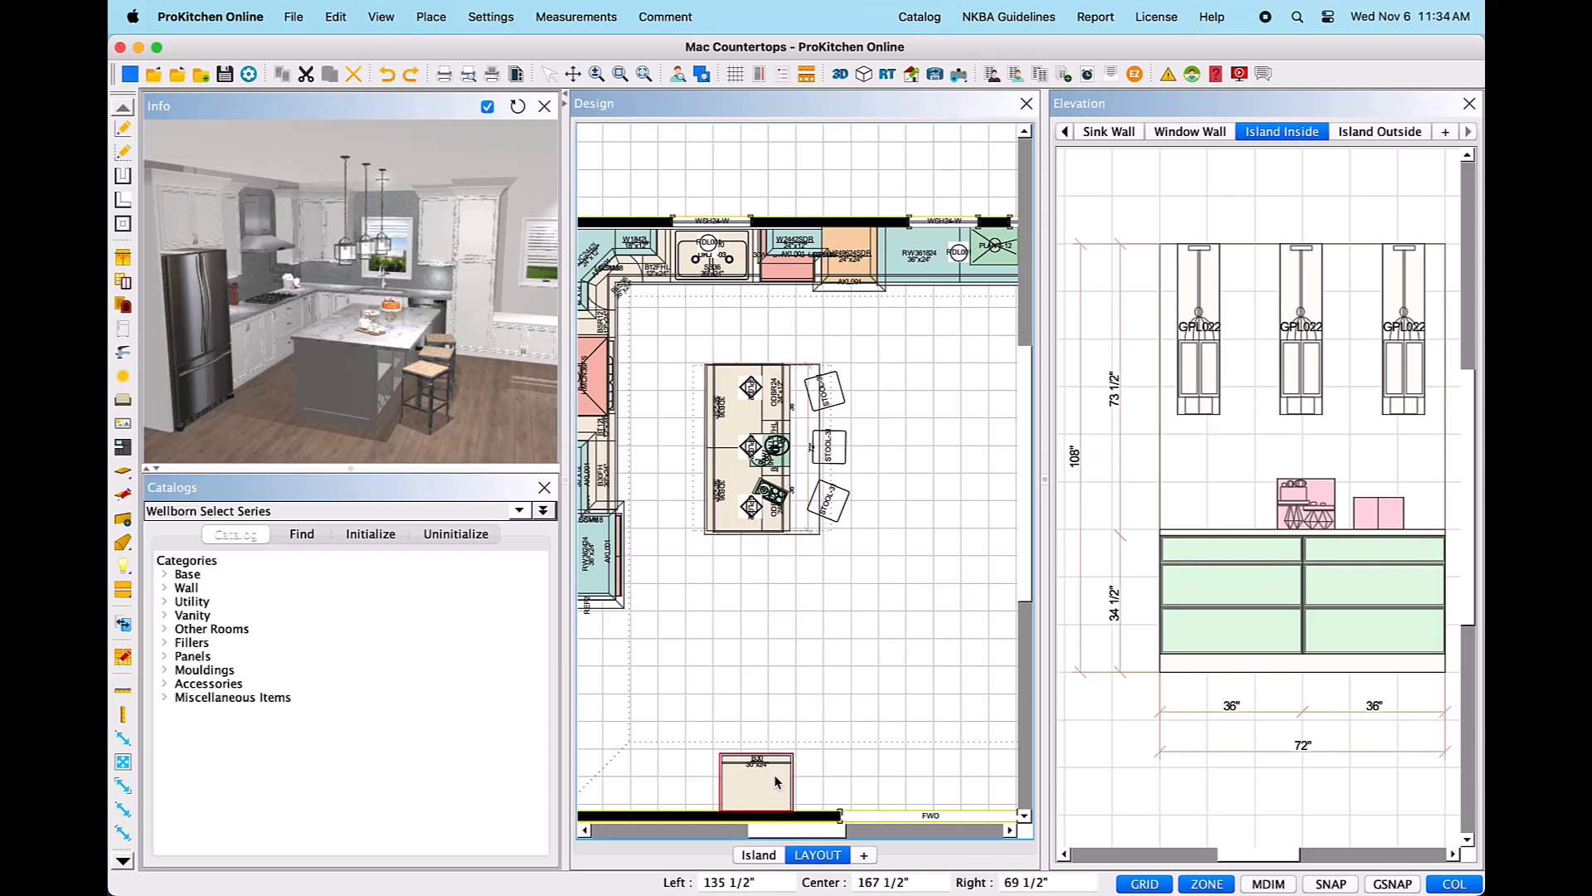
right_click(777, 781)
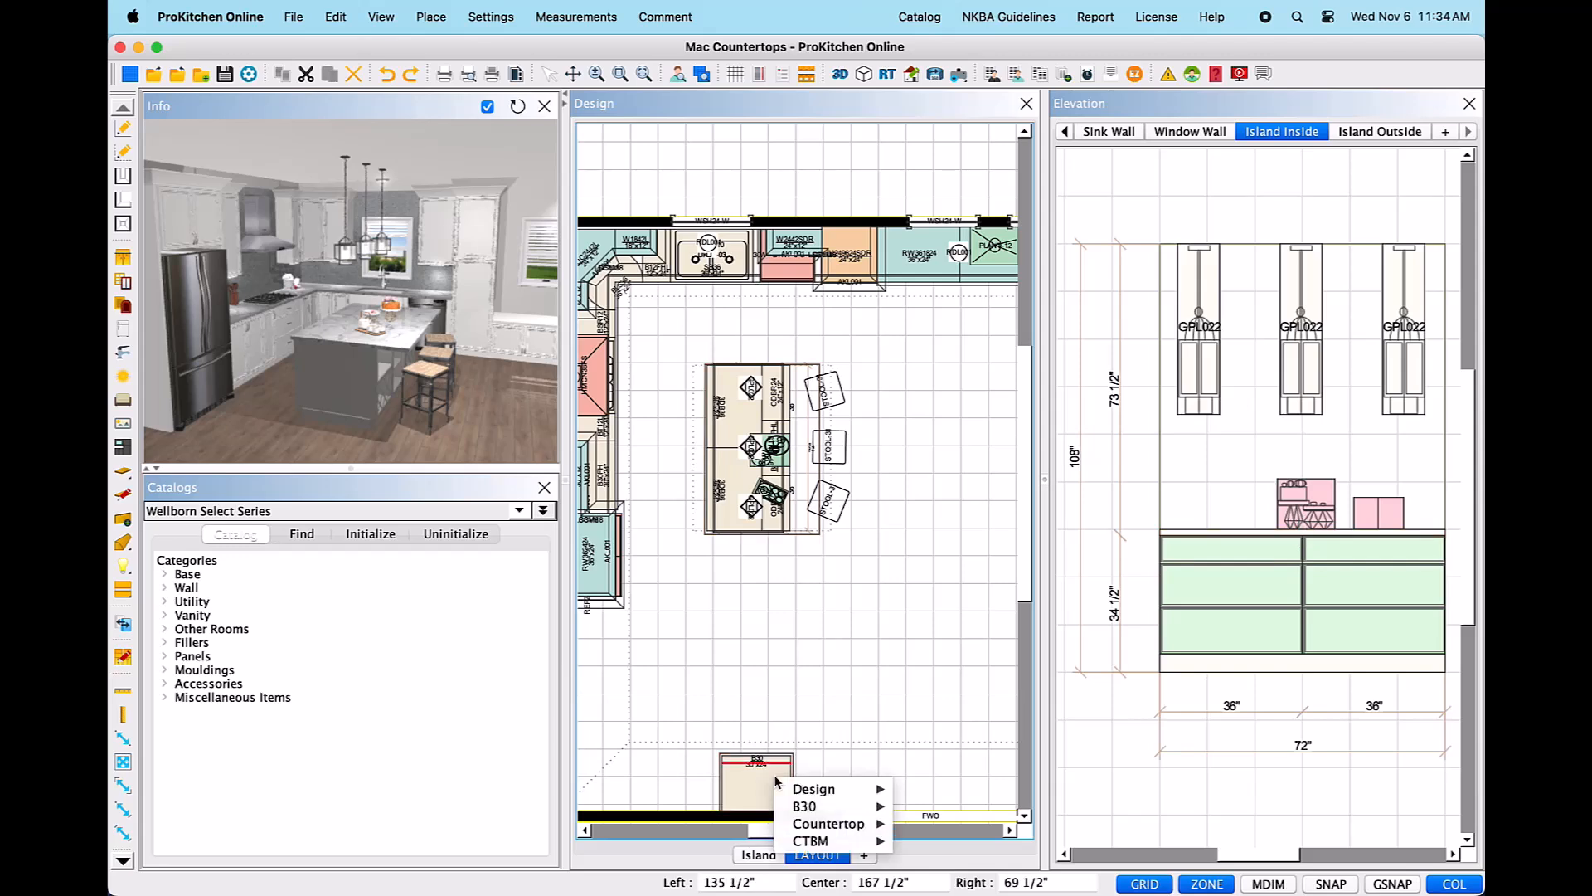
mouse_move(829, 823)
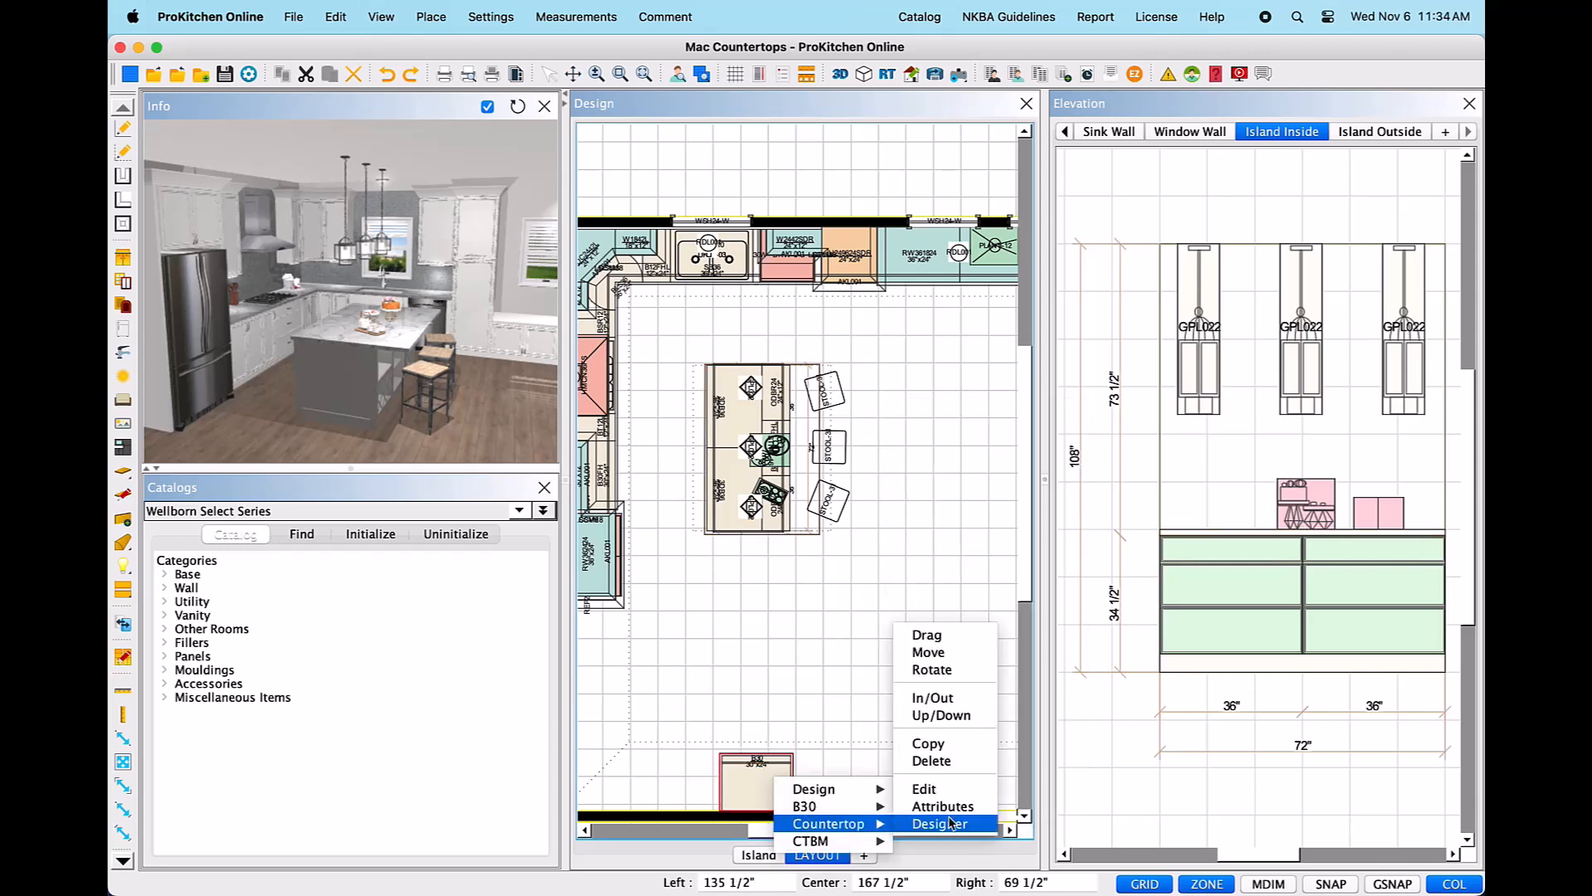
left_click(975, 702)
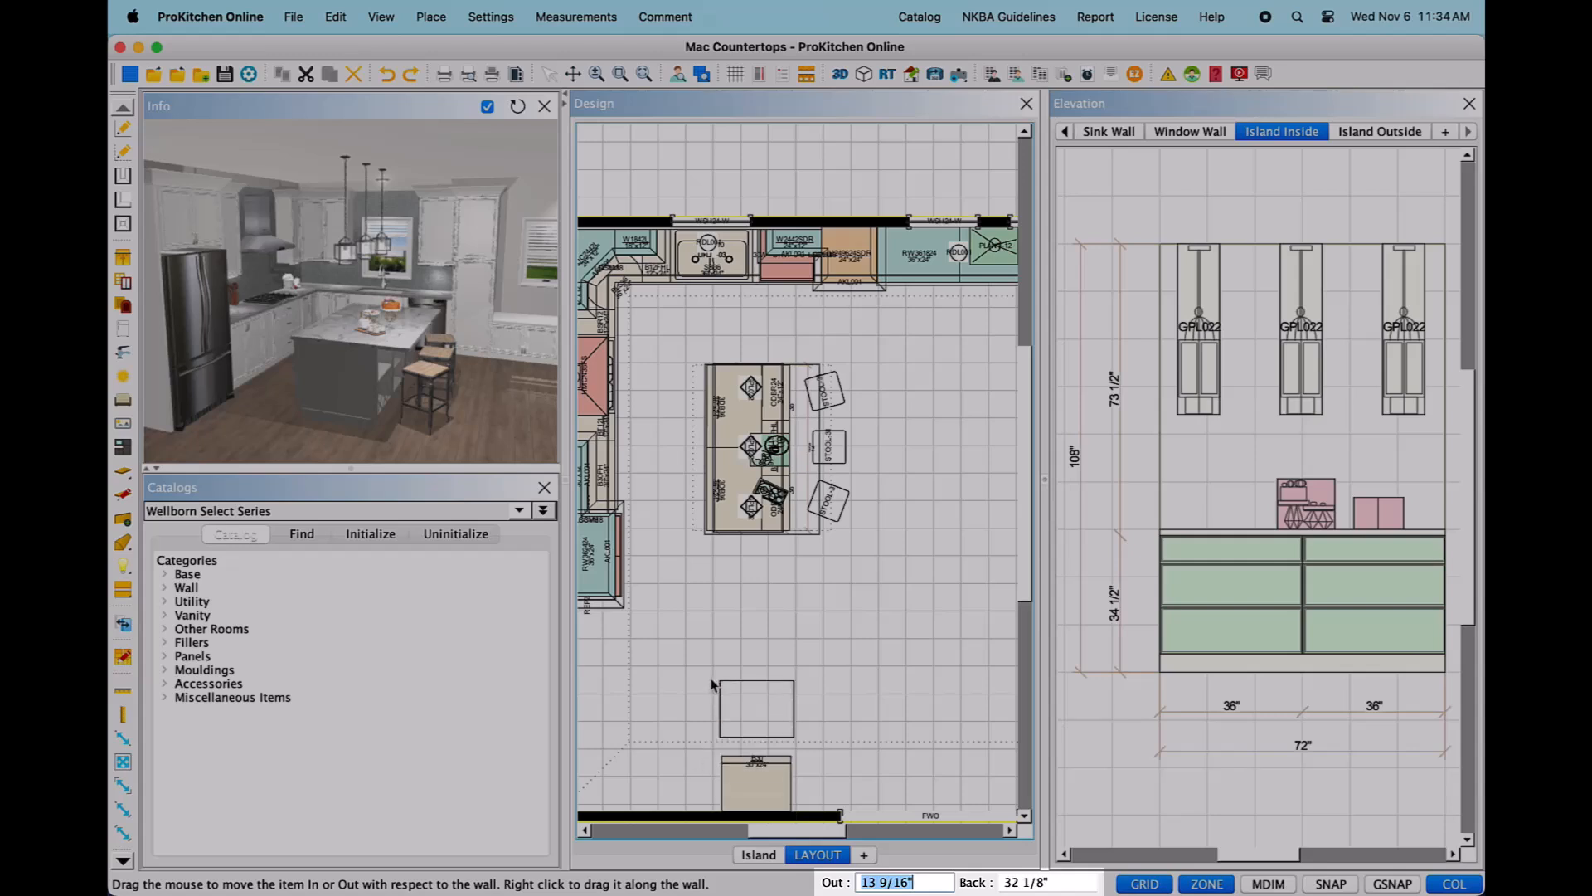
key("Tab")
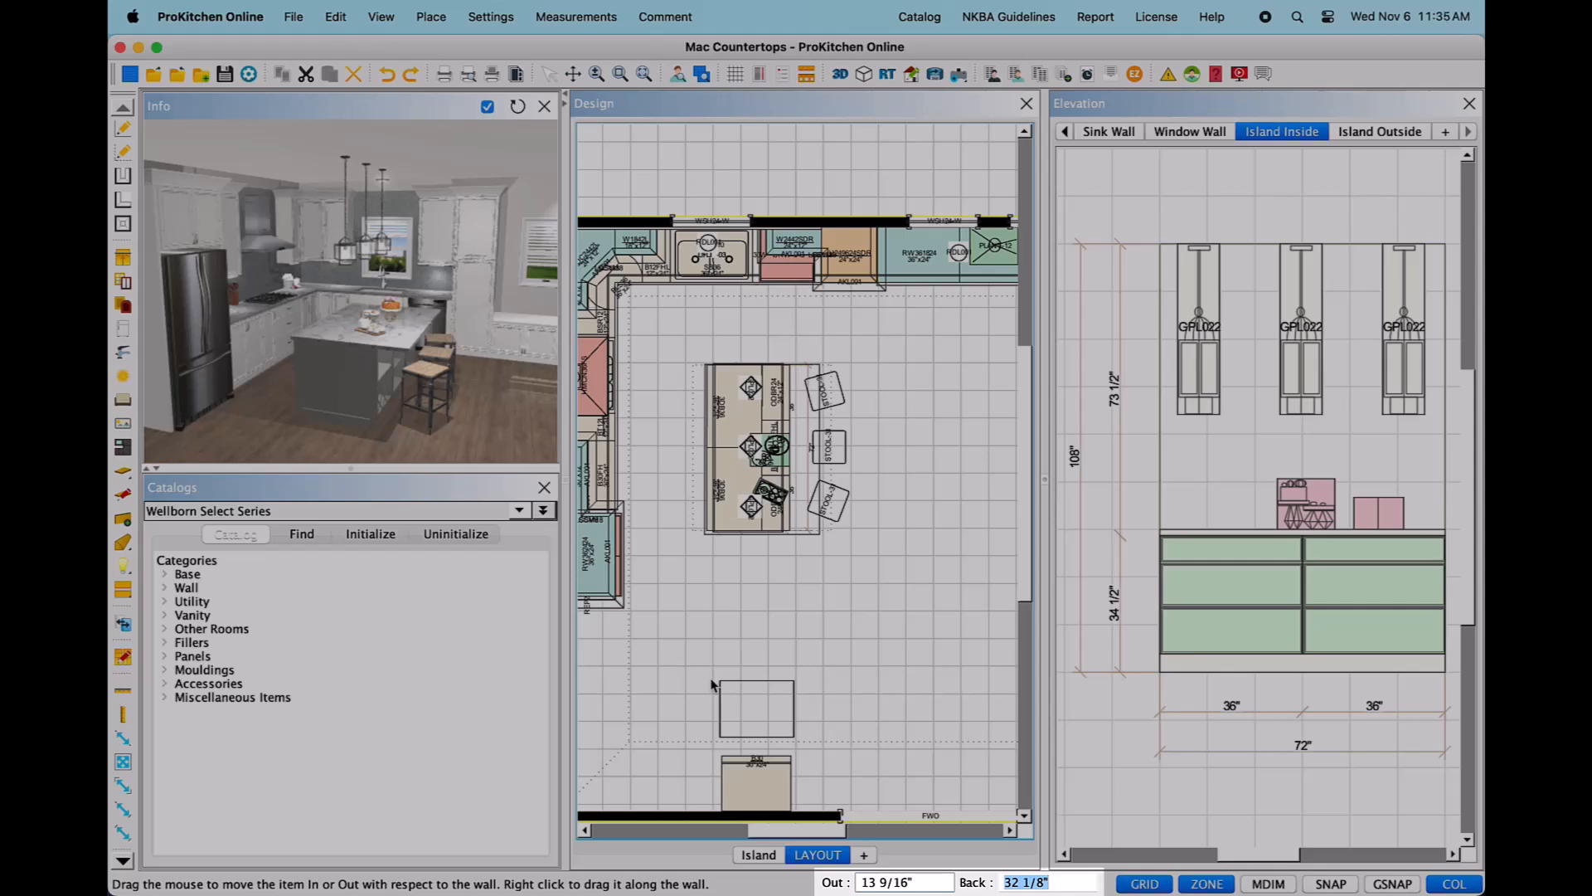
type("12")
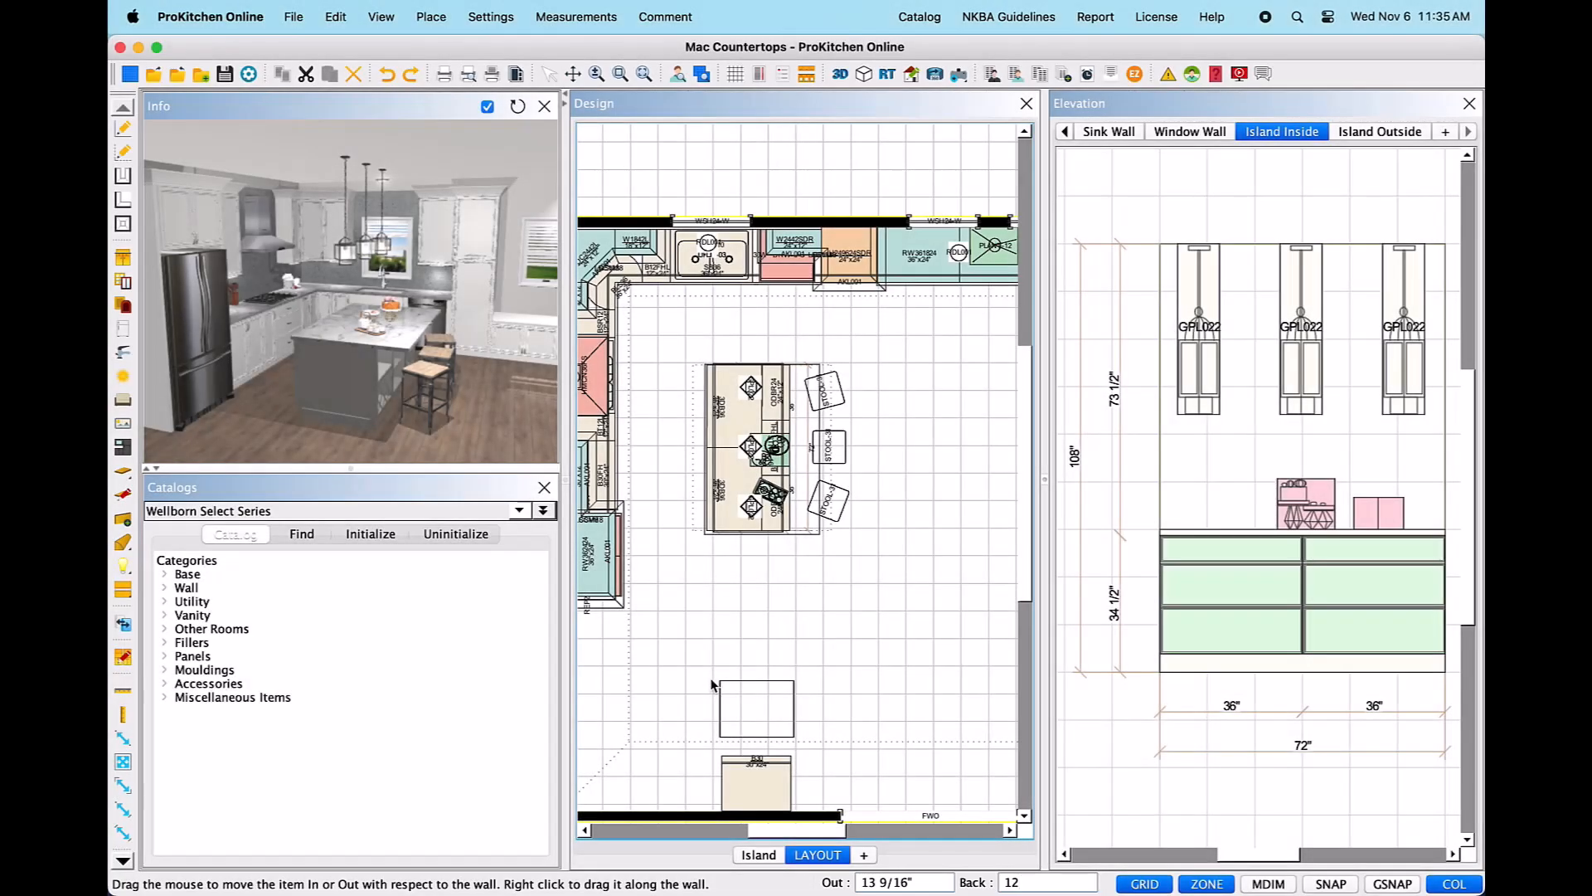
key("Return")
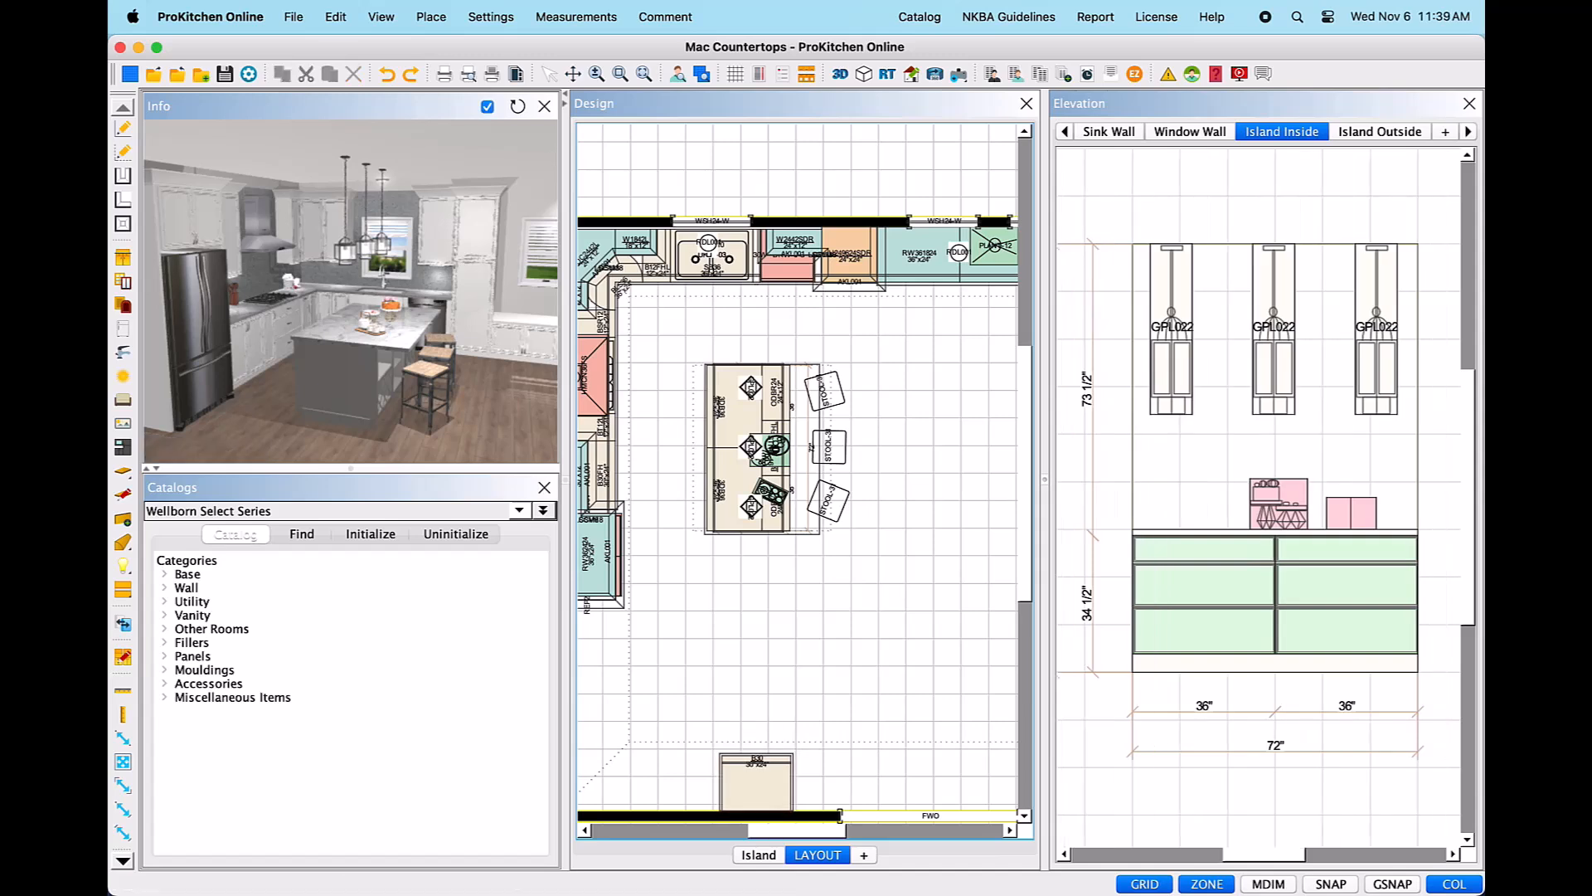
- Display the Entrance Wall elevation showing the B30 base cabinet and its countertop
right_click(782, 804)
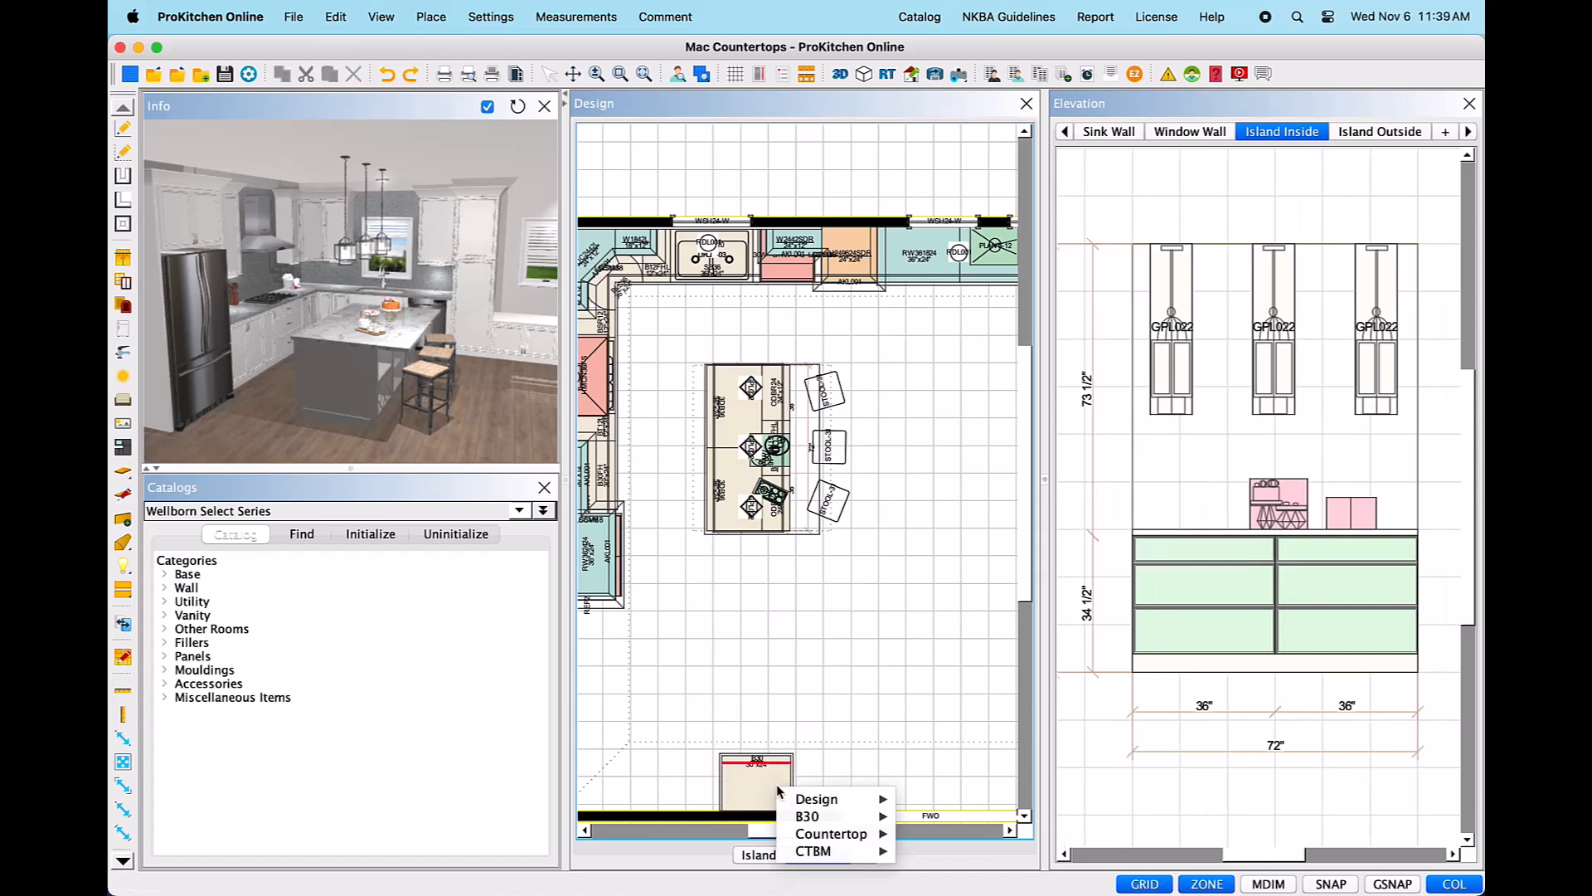
mouse_move(830, 833)
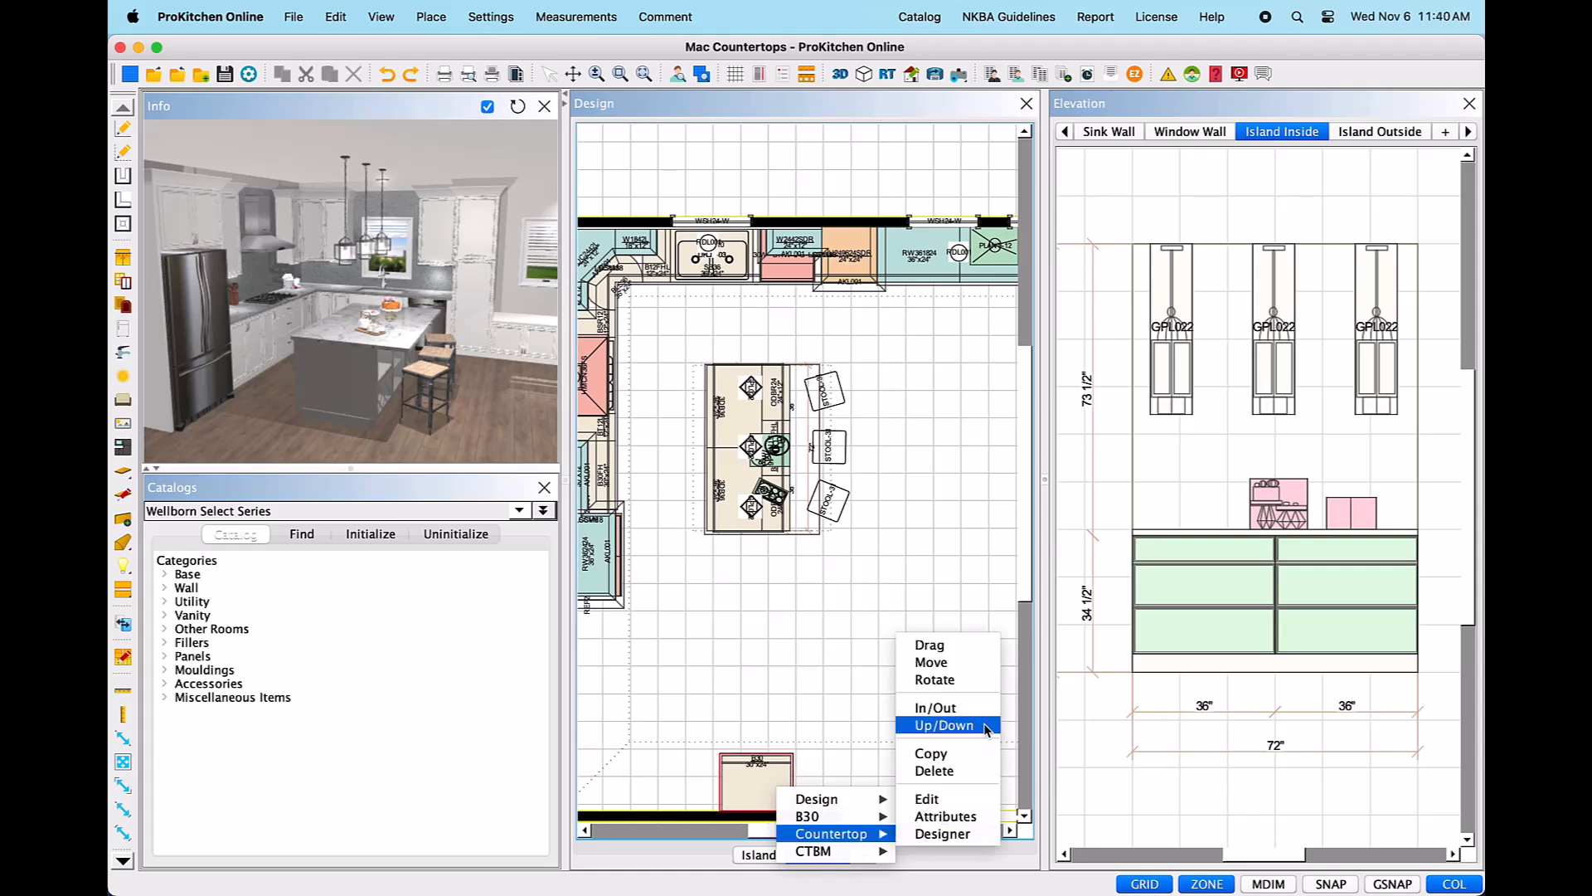
left_click(951, 593)
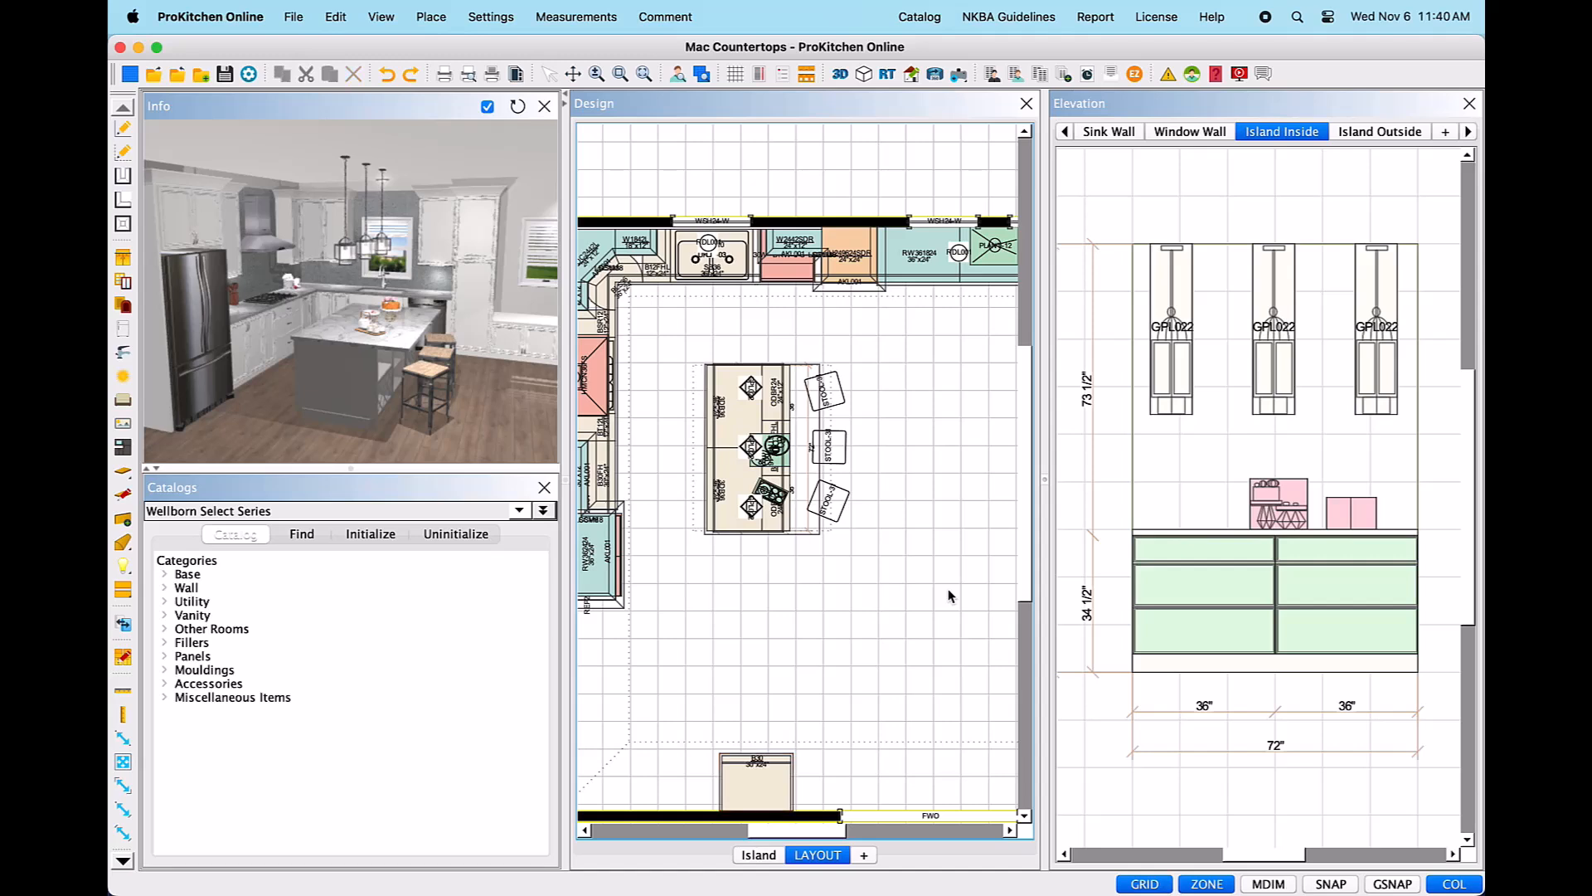
left_click(1467, 131)
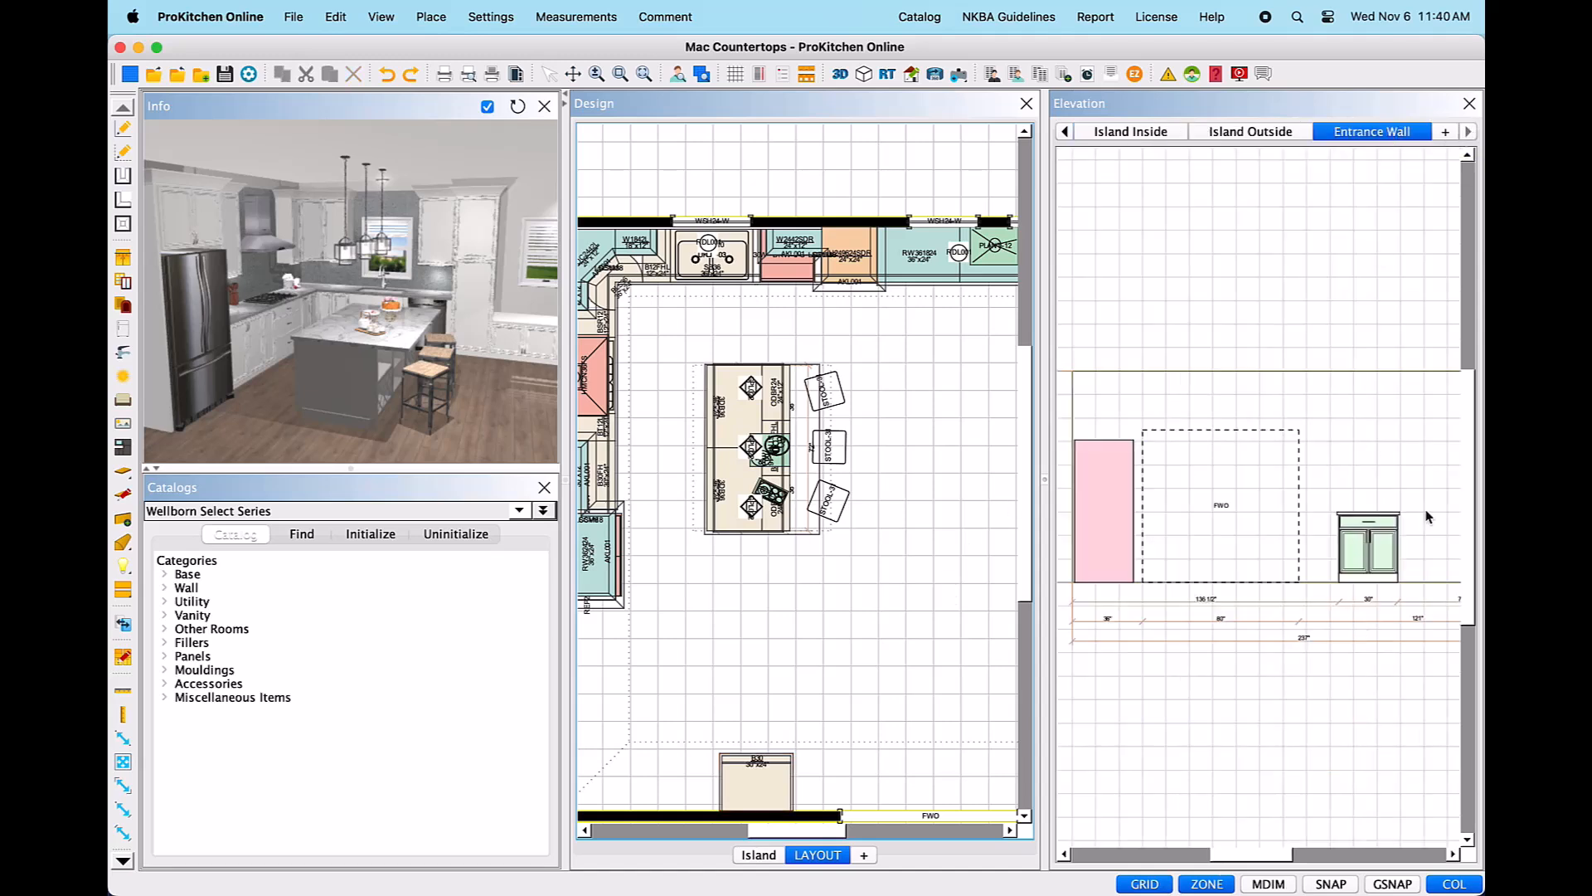
- Raise the B30 base cabinet's countertop with Up/Down to about 71 5/8" from the top and 34 7/8" from the bottom
right_click(1351, 516)
mouse_move(1410, 543)
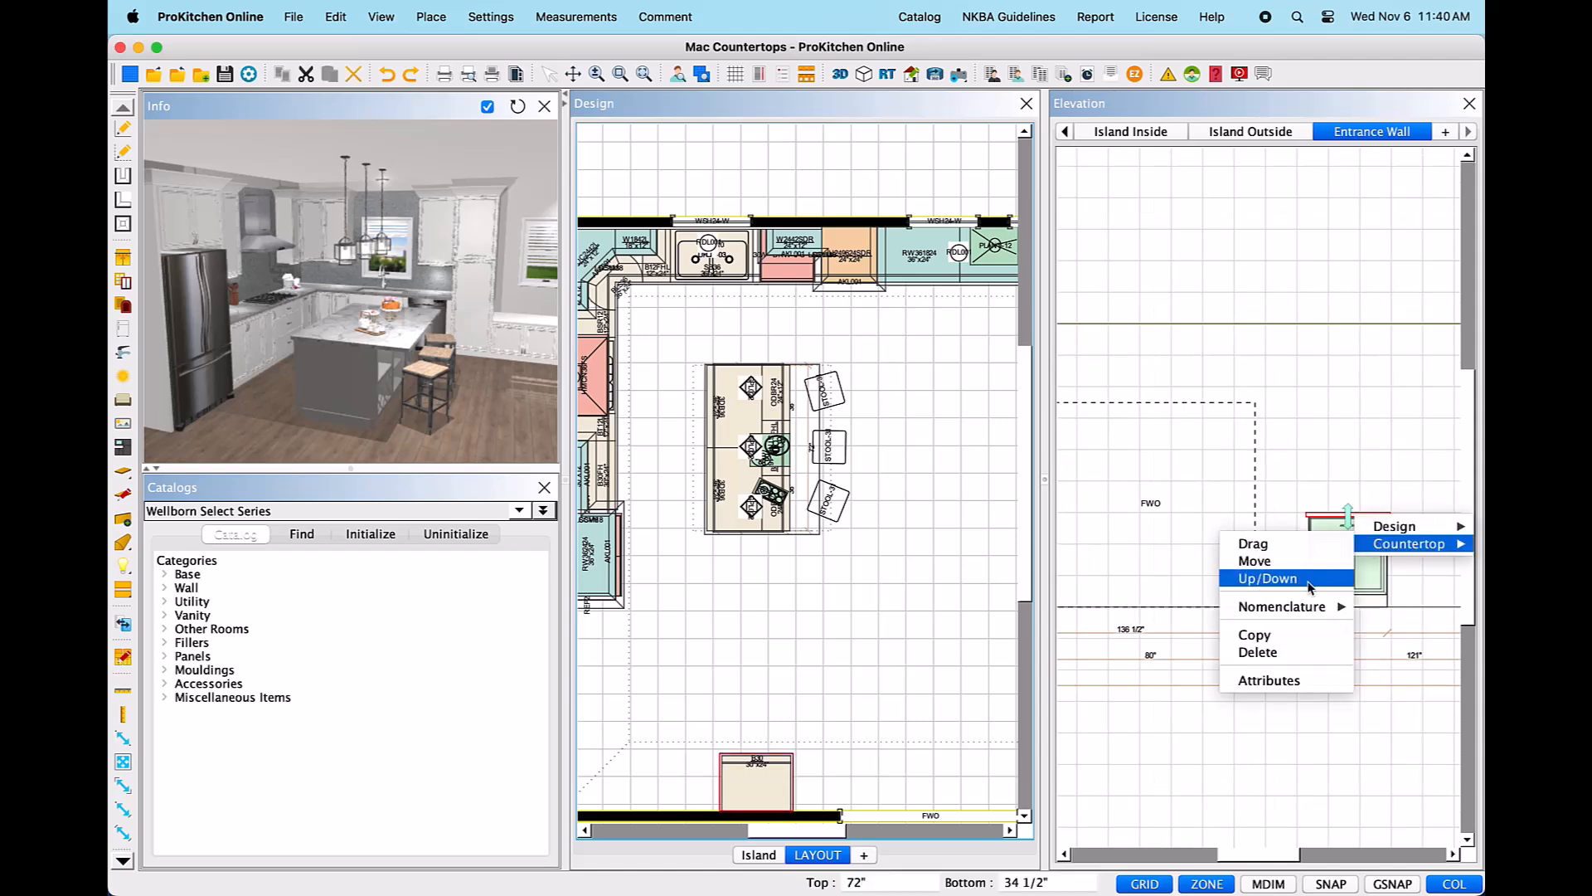
right_click(767, 783)
mouse_move(821, 830)
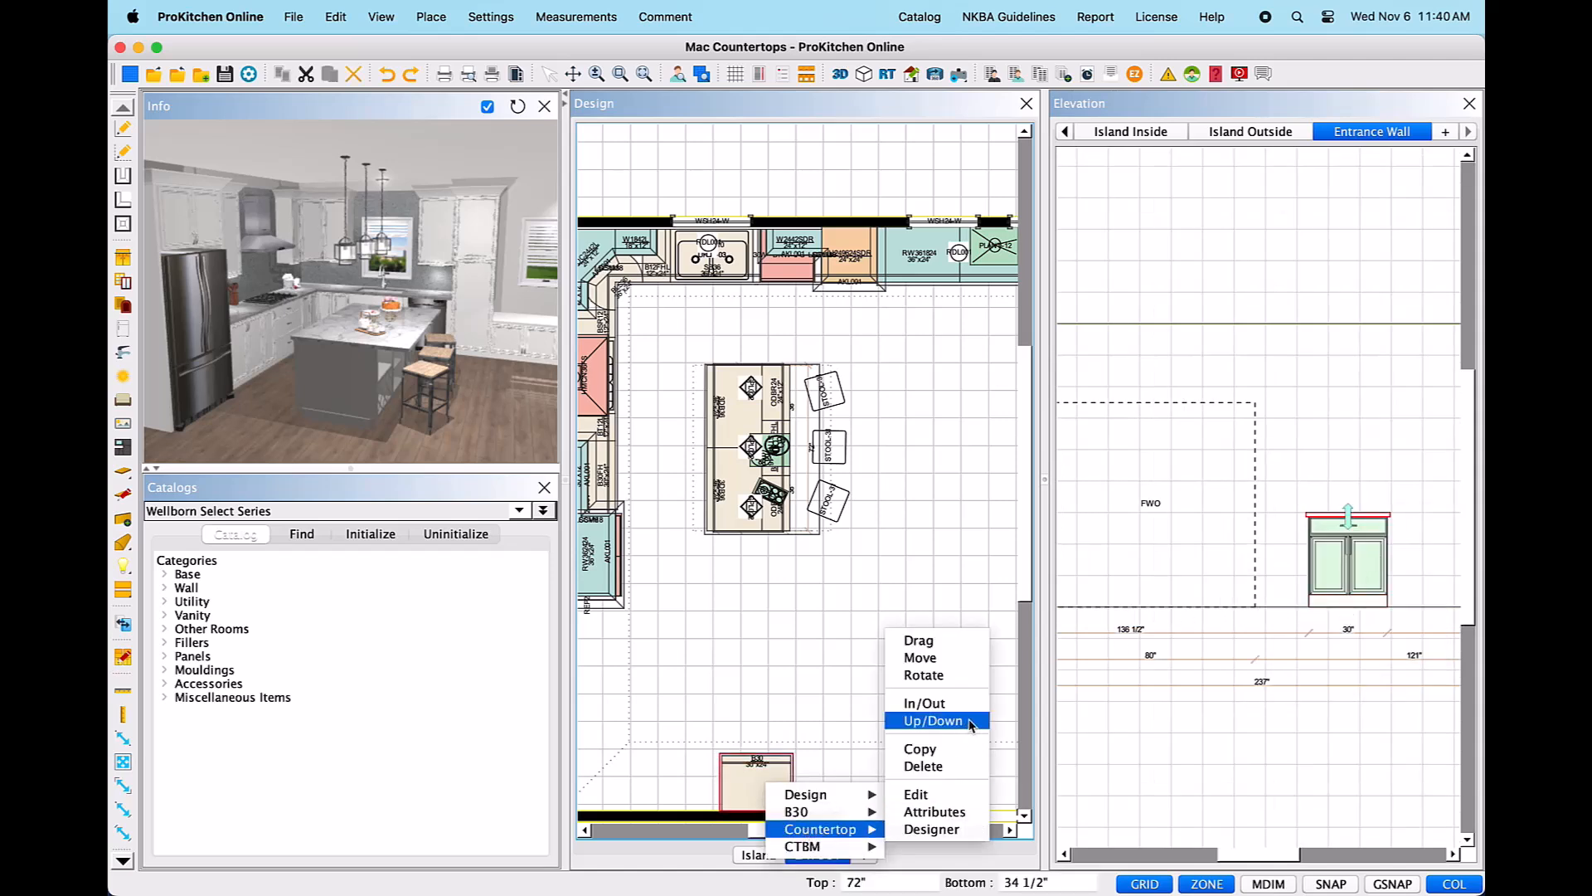
left_click(933, 721)
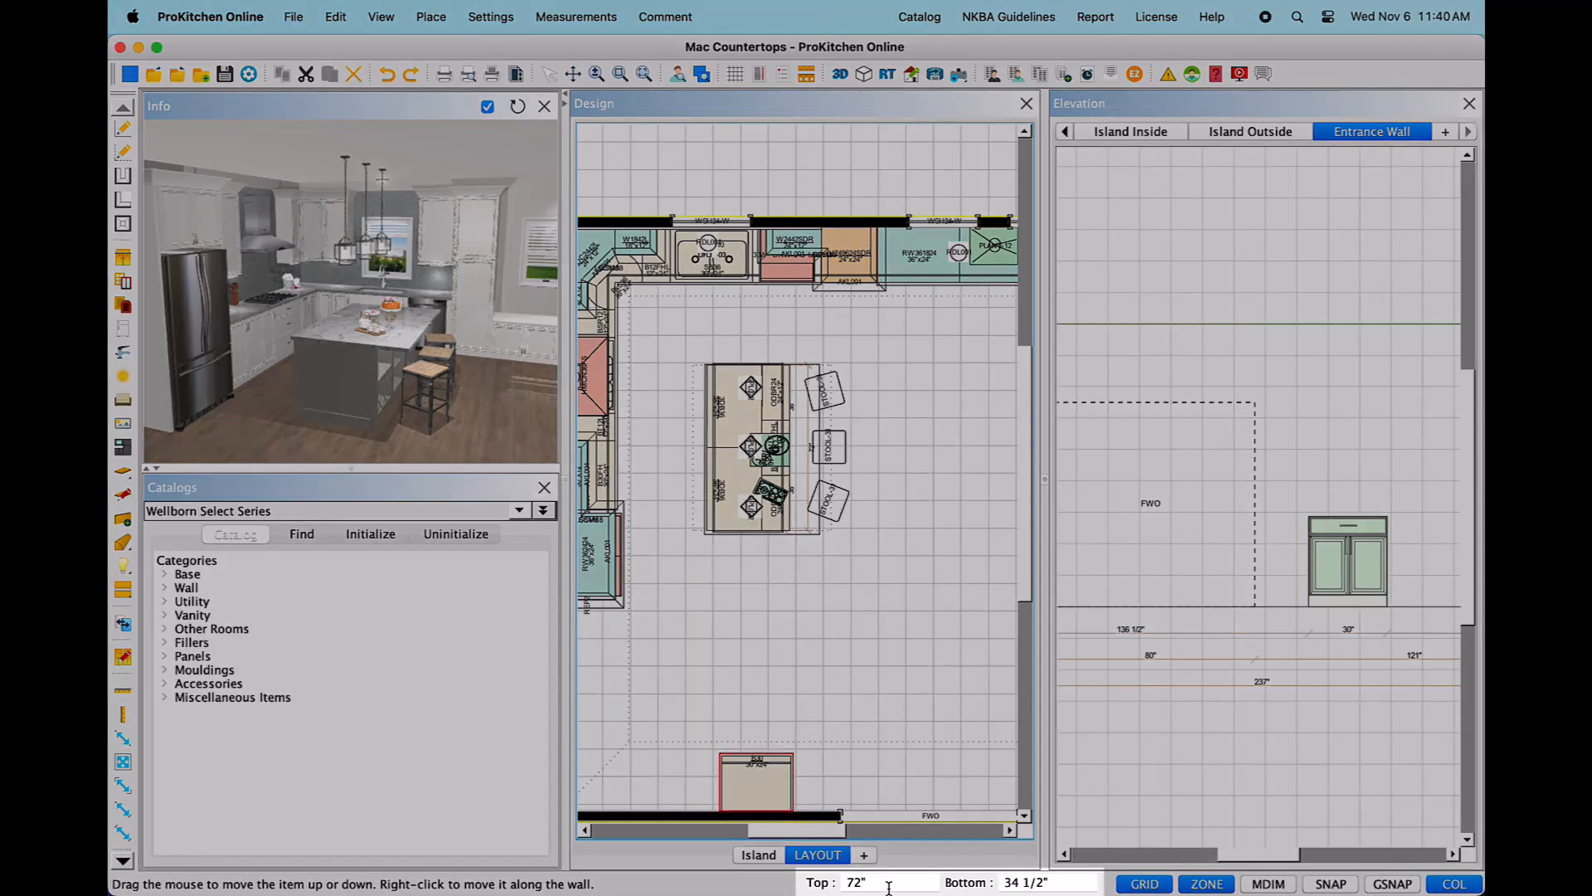
left_click_drag(846, 884, 902, 885)
left_click_drag(1057, 884, 1003, 884)
left_click_drag(843, 884, 881, 885)
left_click(1057, 881)
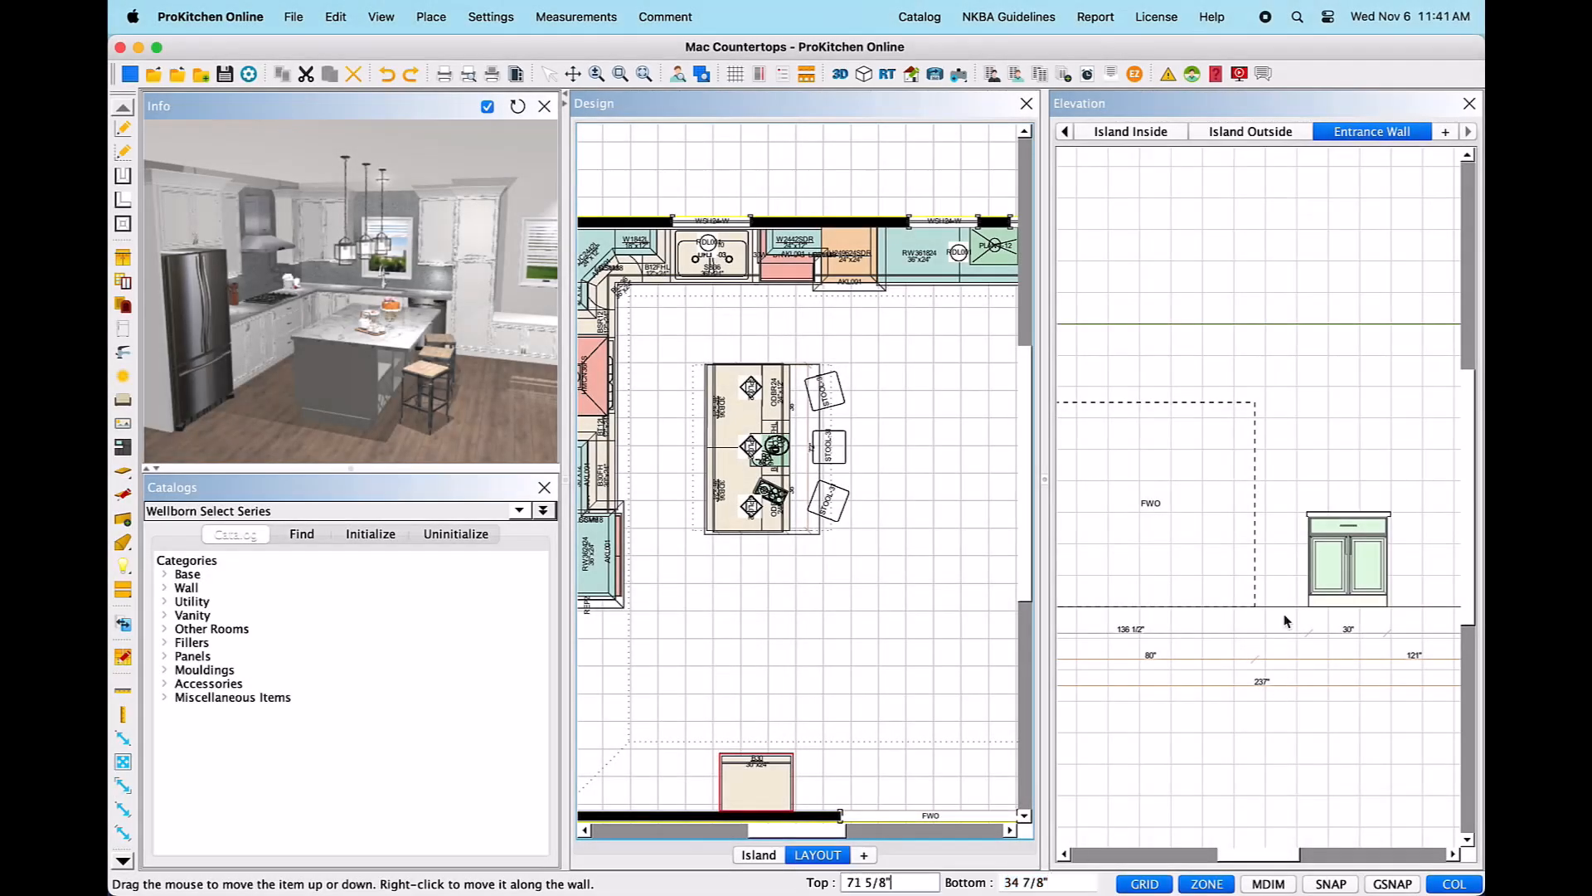
- Reposition the B30 base cabinet's countertop in the Entrance Wall elevation and reseat it on the cabinet at 71 5/8" from the top
right_click(1363, 522)
mouse_move(1406, 543)
left_click(1295, 580)
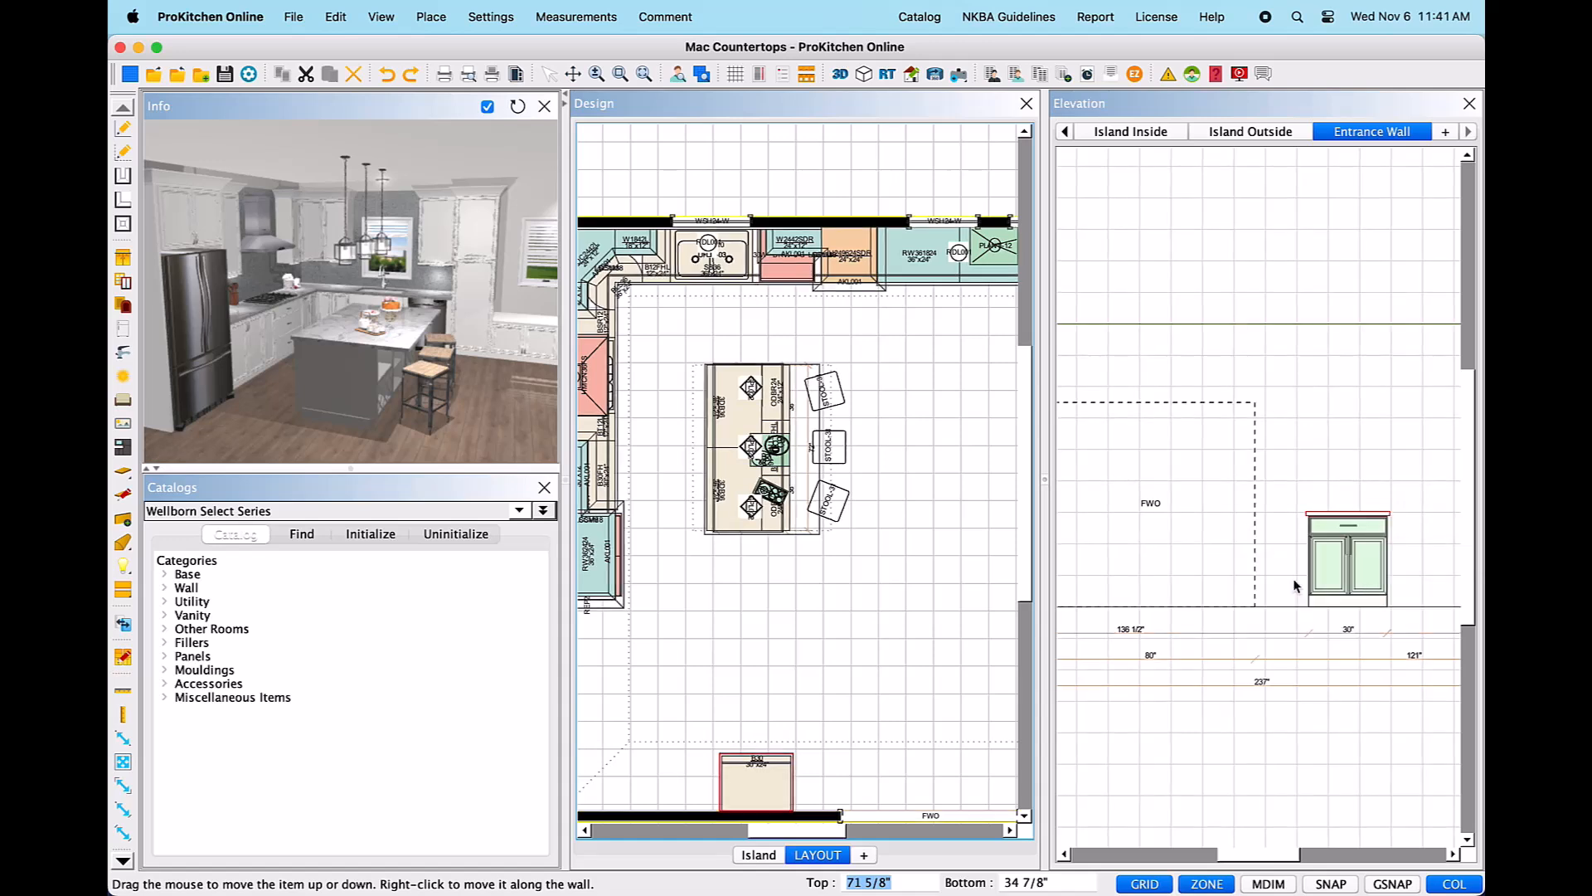
left_click(1360, 502)
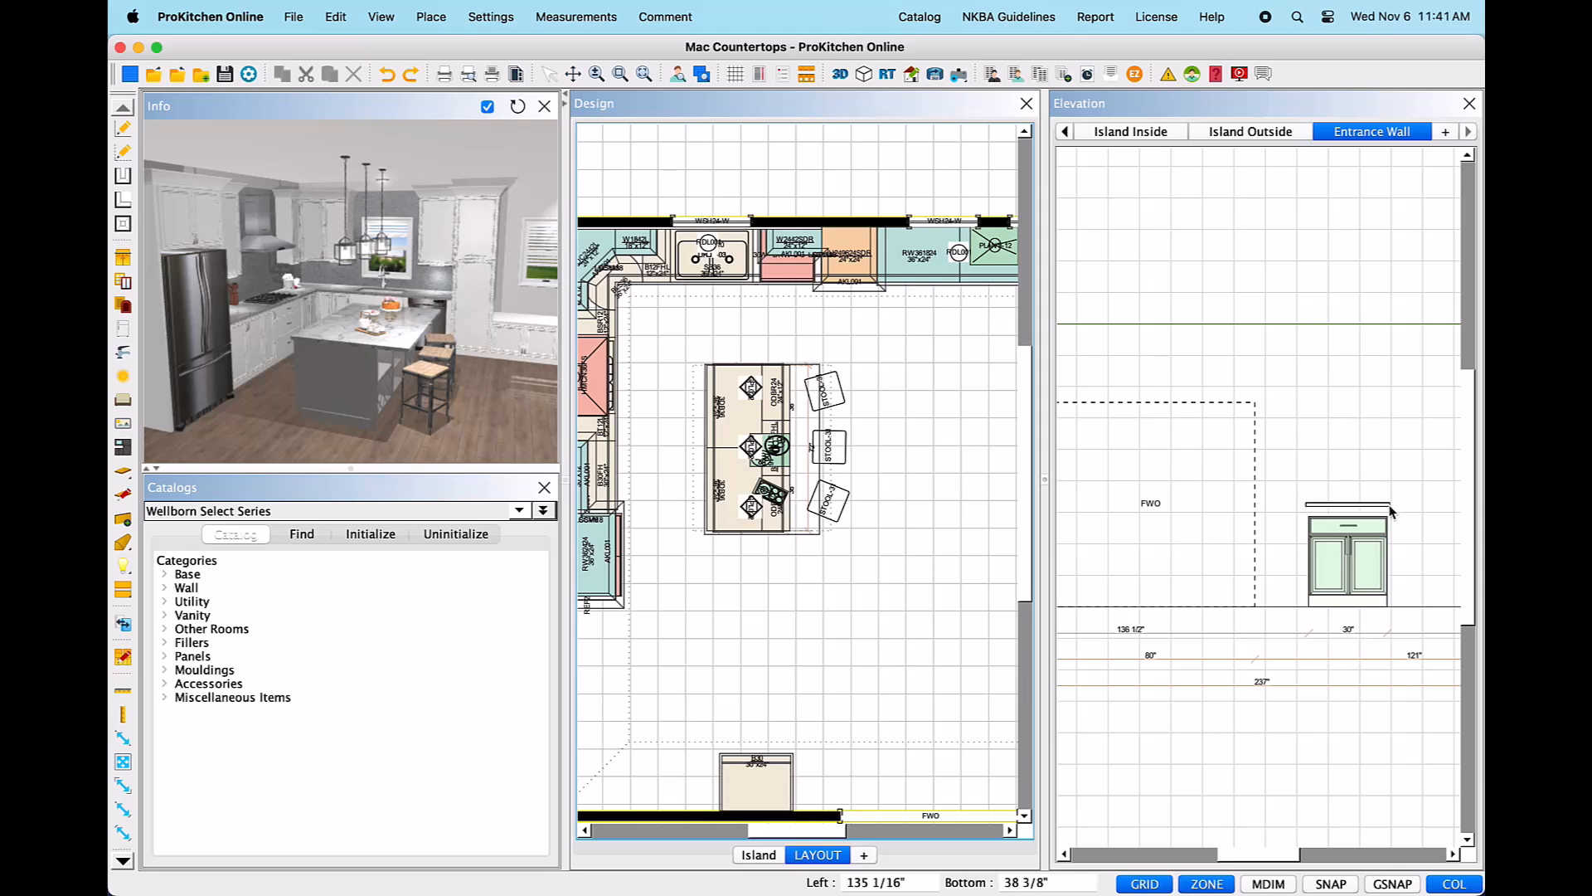
left_click(1390, 515)
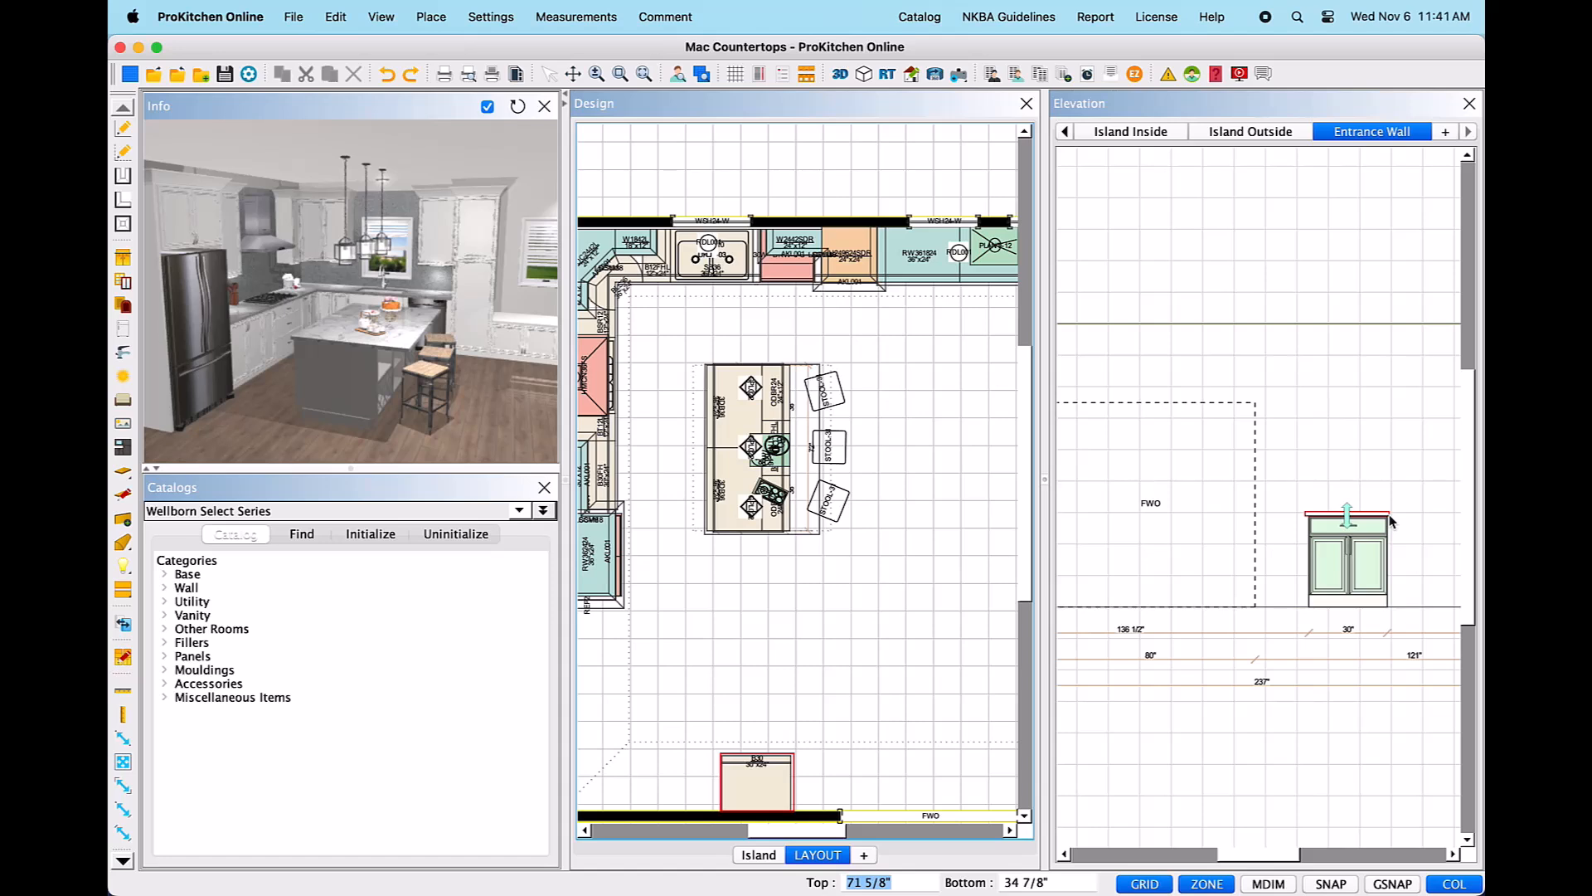
left_click(1410, 487)
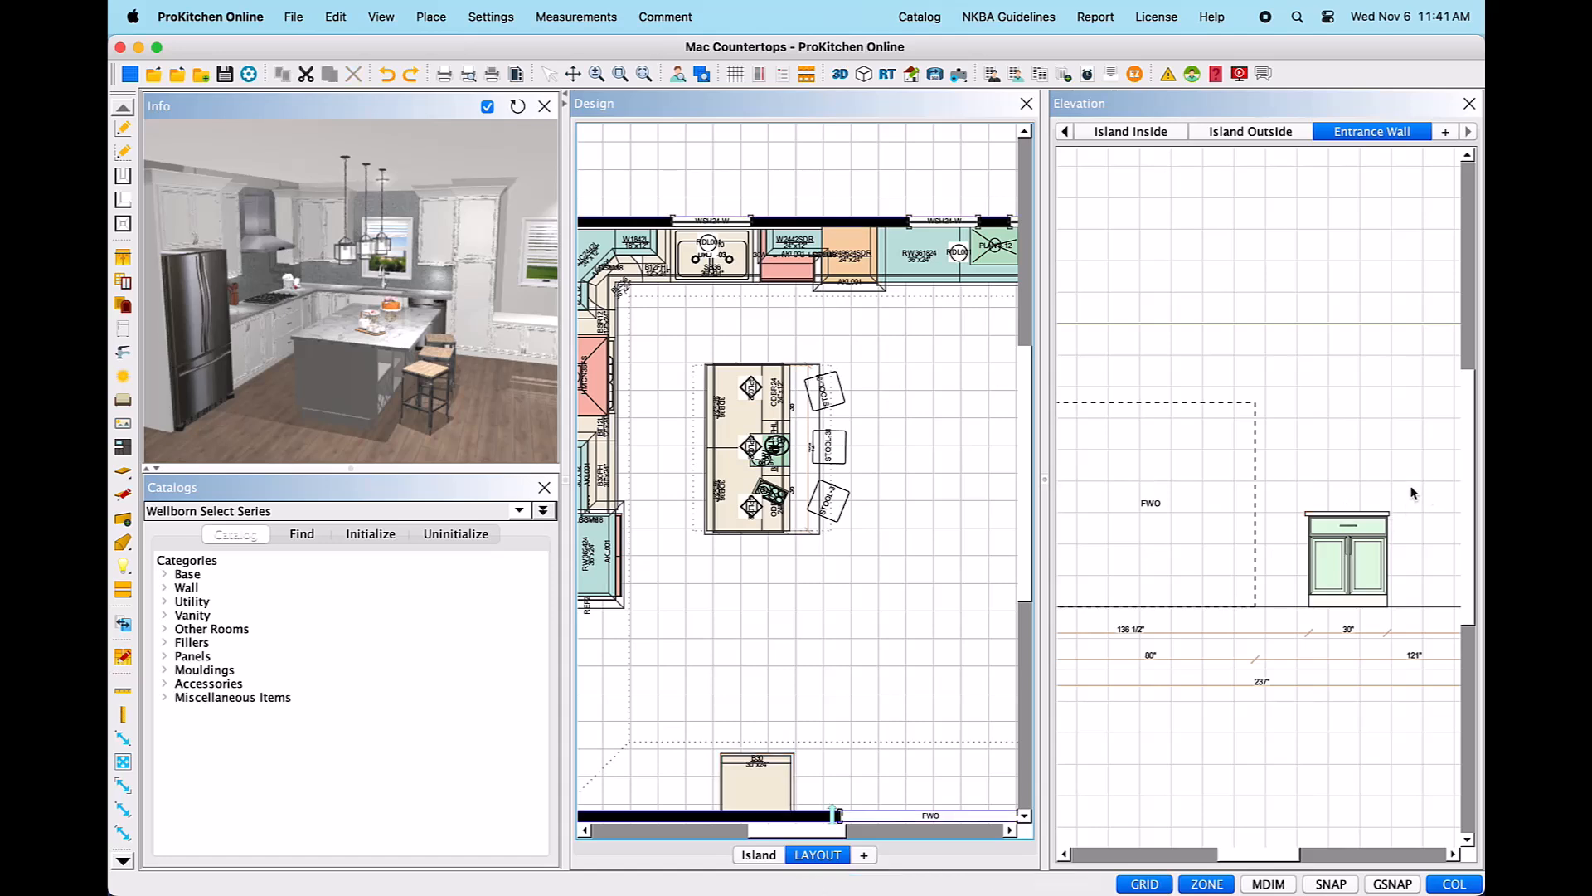
- Lower the raised B30 countertop vertically in the Entrance Wall elevation to about 71 5/8" from the top and 34 7/8" from the bottom
left_click(1353, 515)
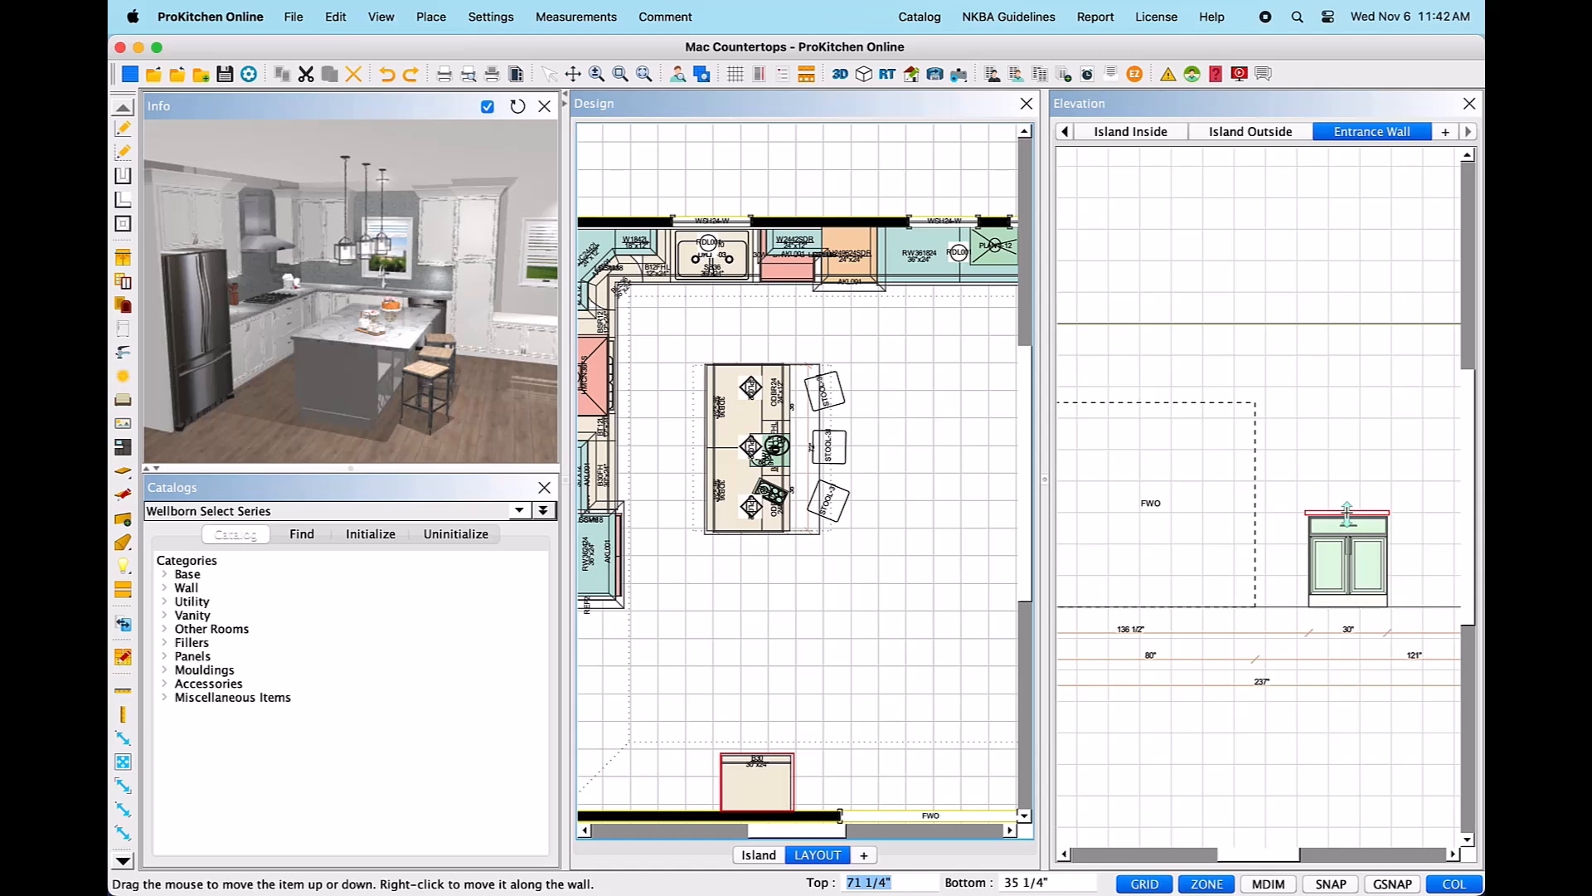
mouse_move(1347, 512)
left_mouse_down()
mouse_move(1345, 448)
mouse_move(1347, 519)
left_mouse_up()
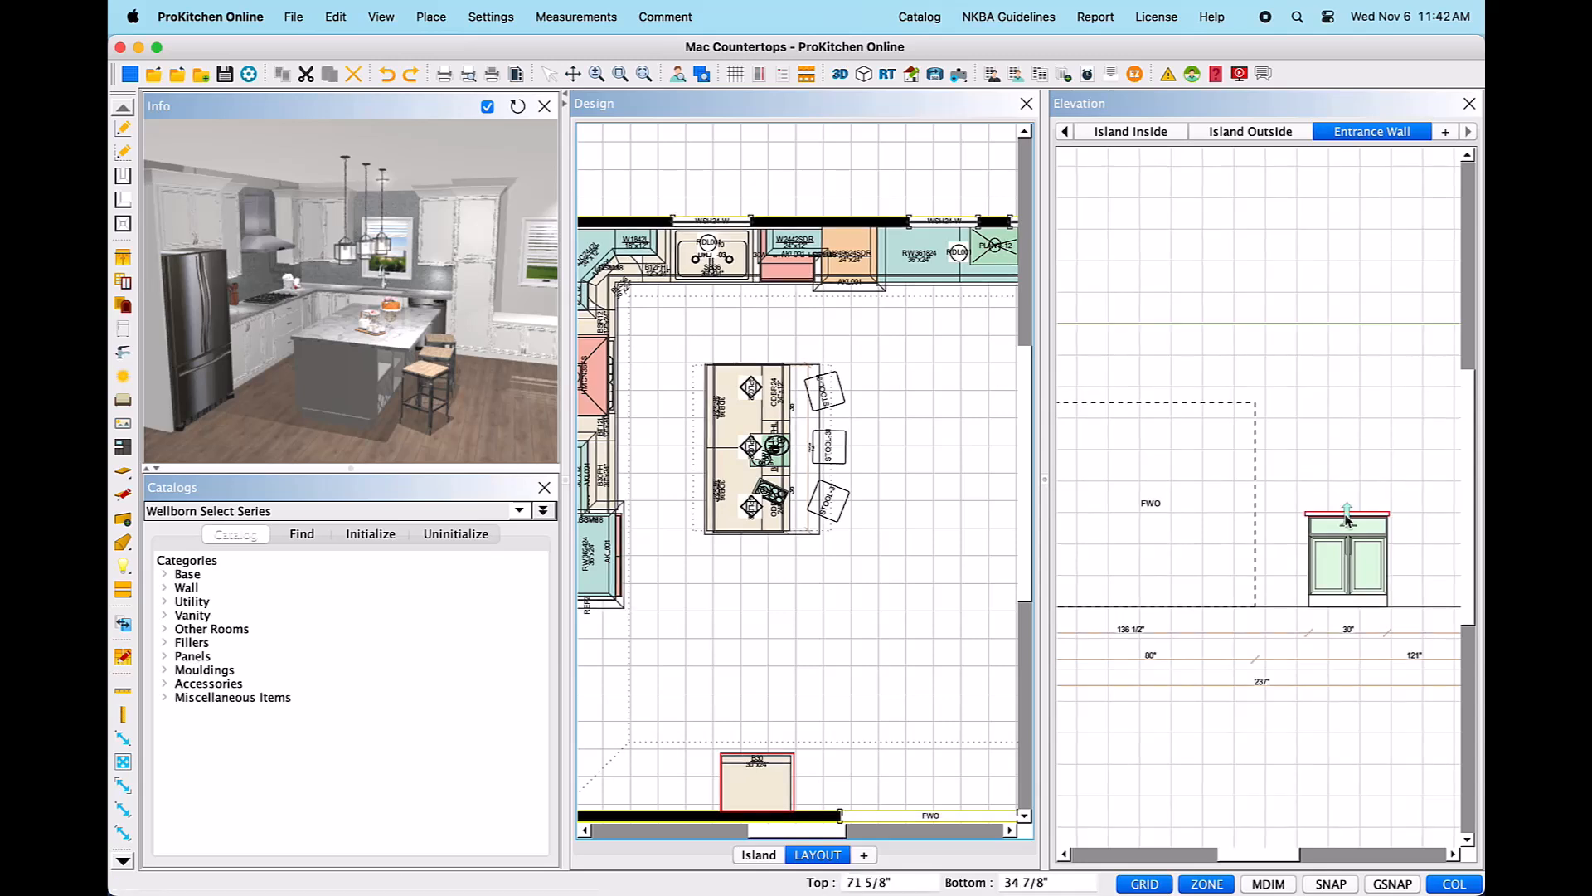
left_click(906, 878)
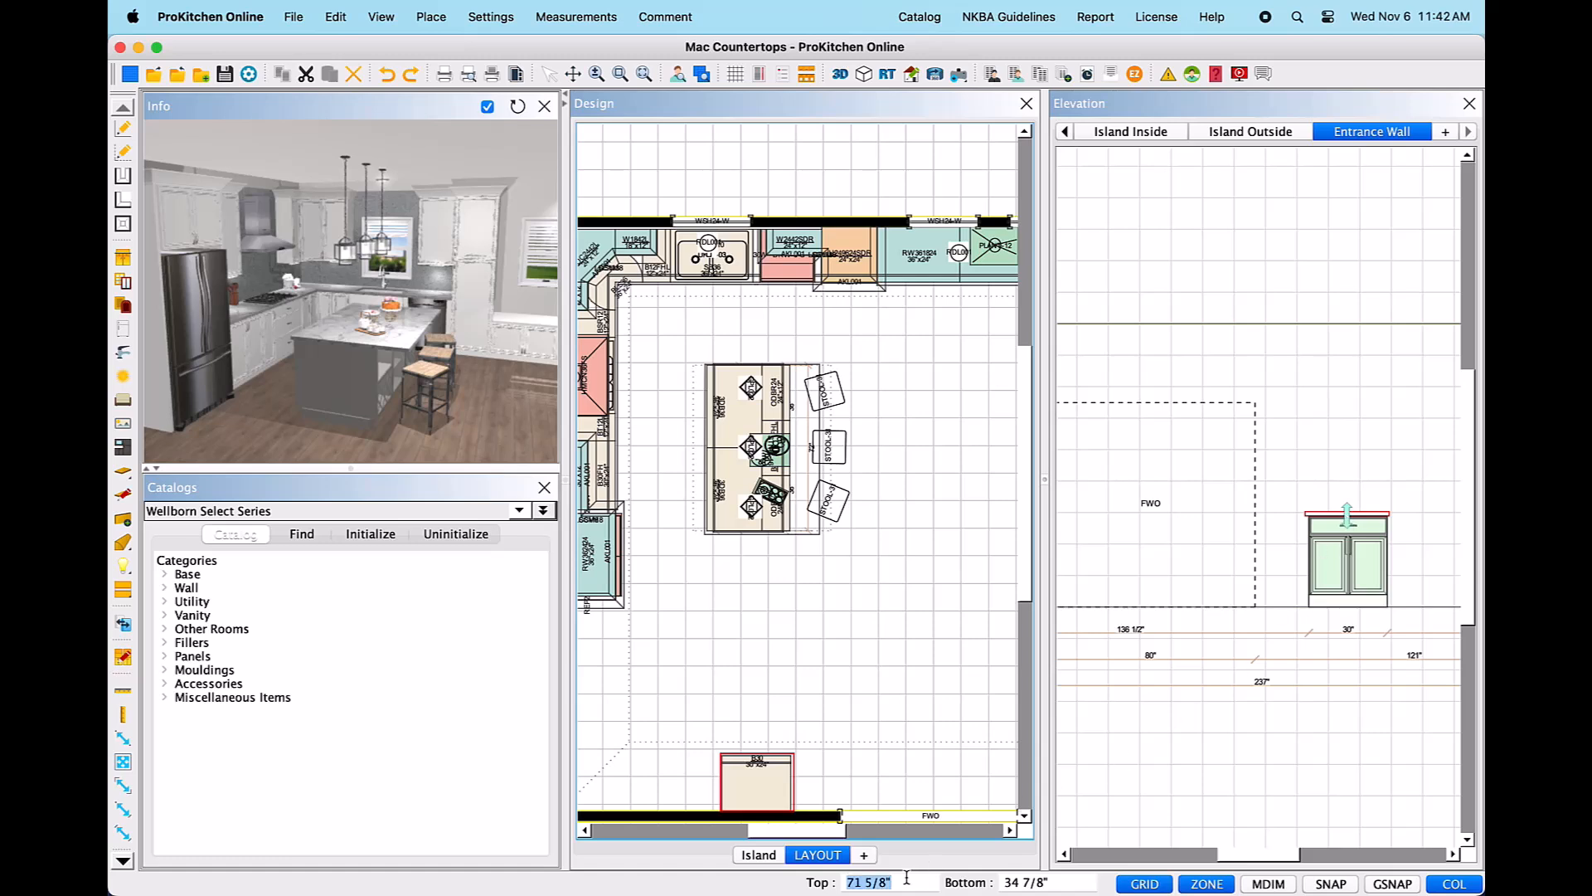
left_click(1054, 881)
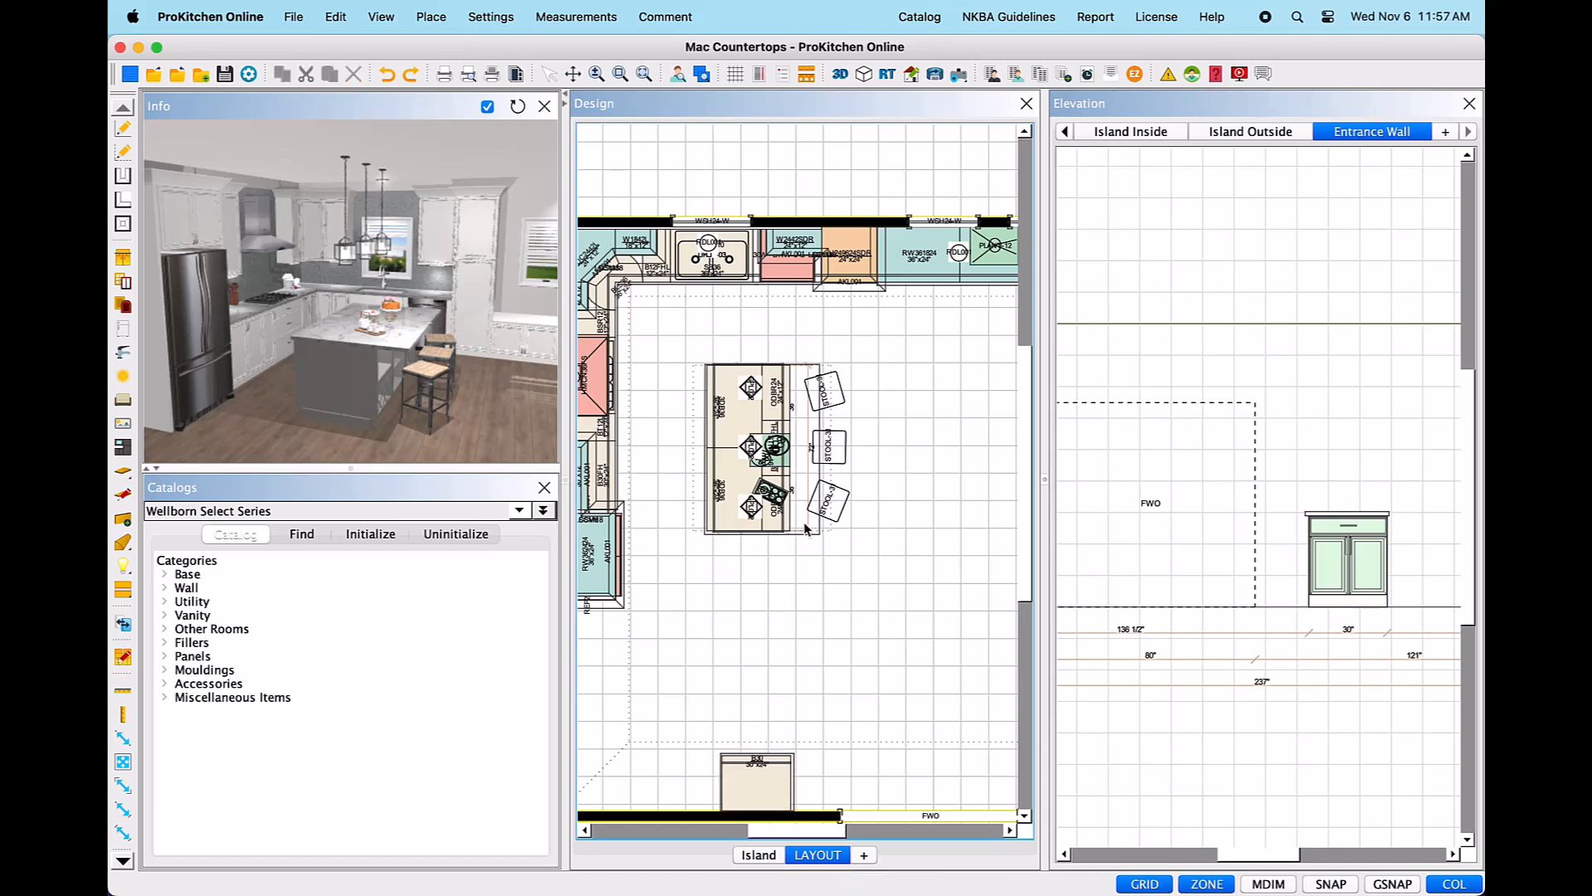
- Copy the island countertop into the open floor between the island and the B30 cabinet at about X 919 3/4", Y 371 1/16", and delete the copy
right_click(804, 525)
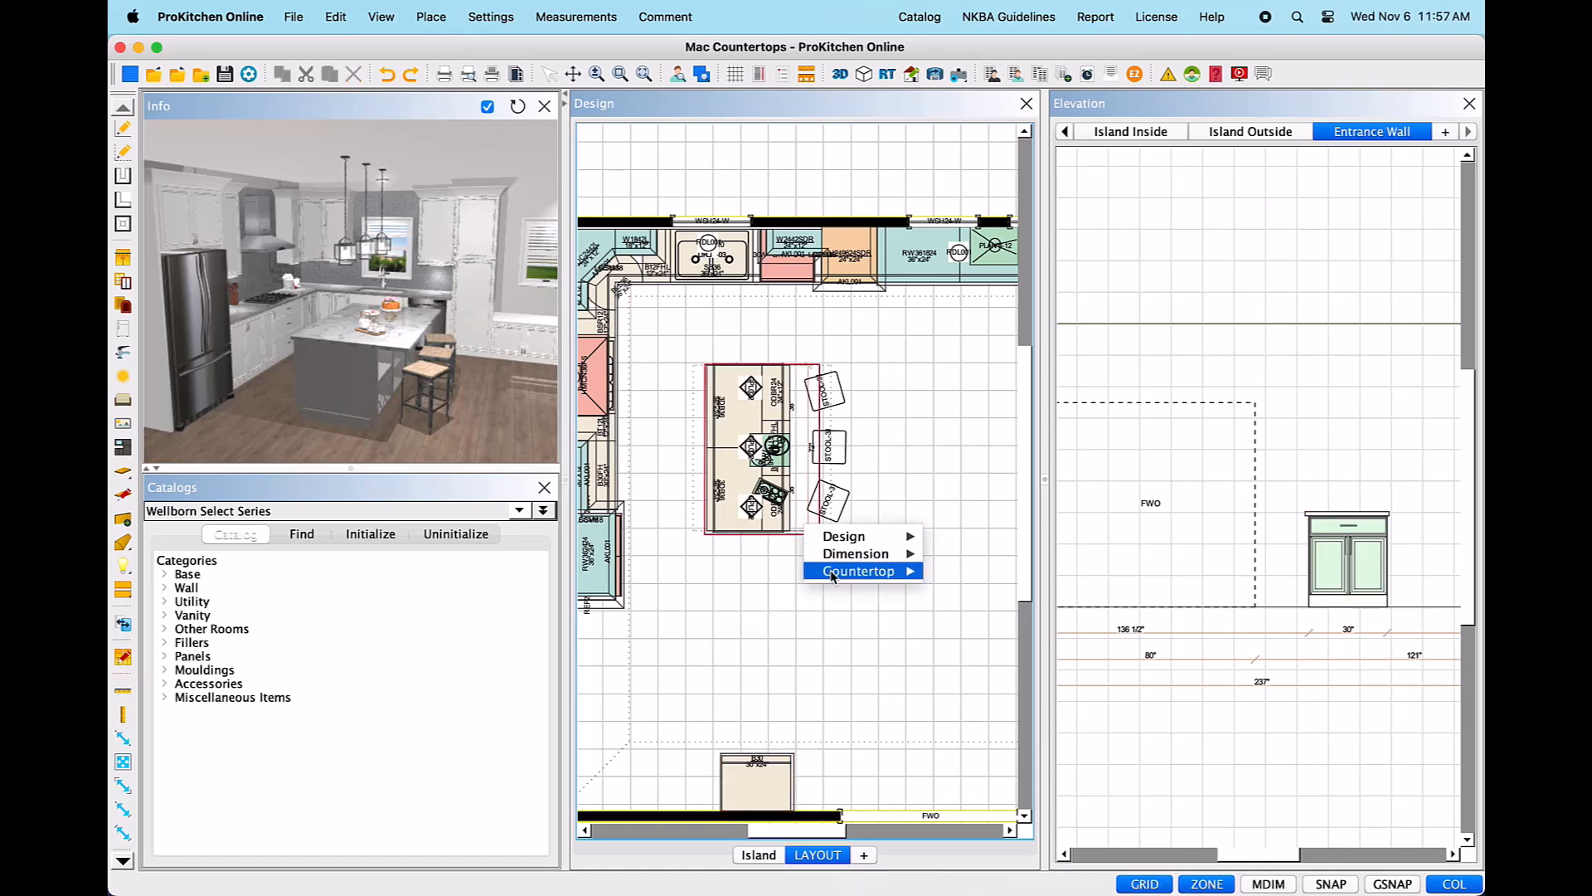
mouse_move(831, 570)
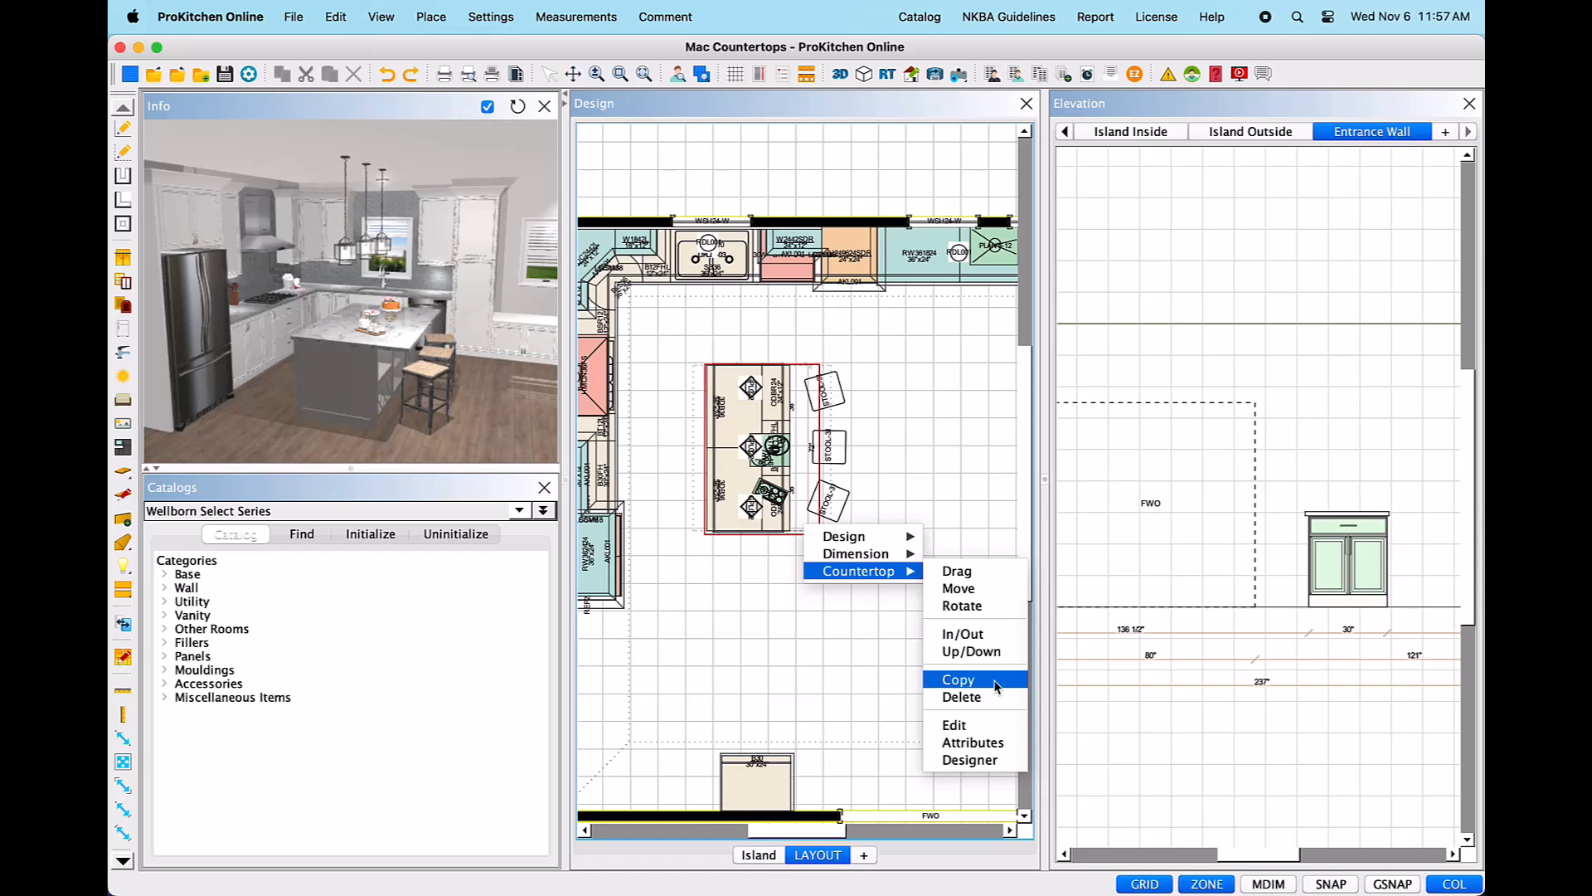
left_click(960, 679)
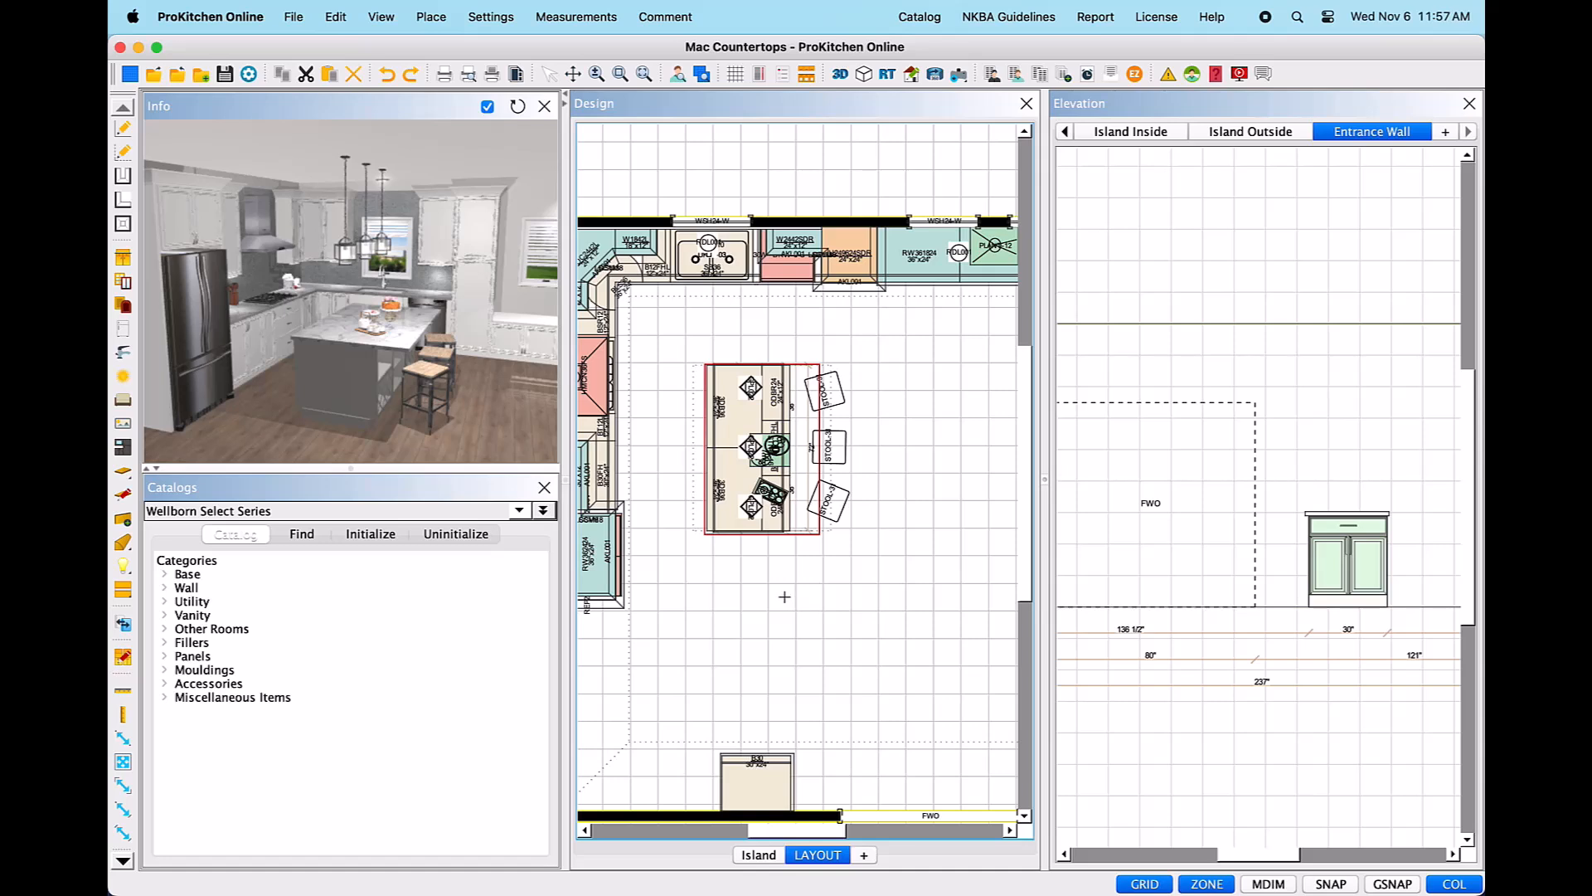
left_click(724, 595)
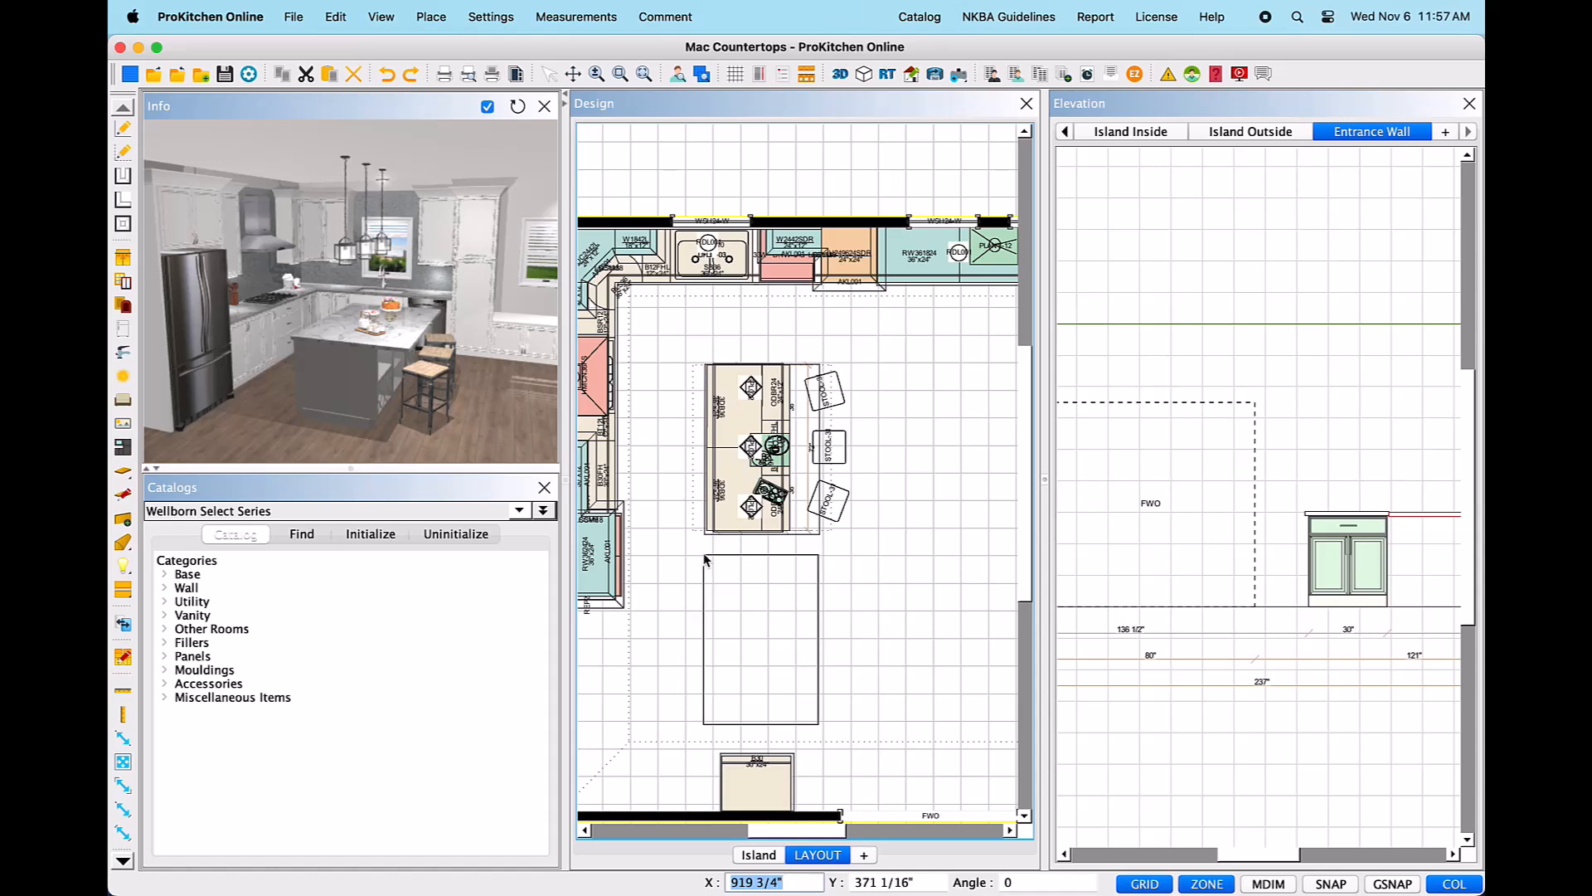
left_click(707, 560)
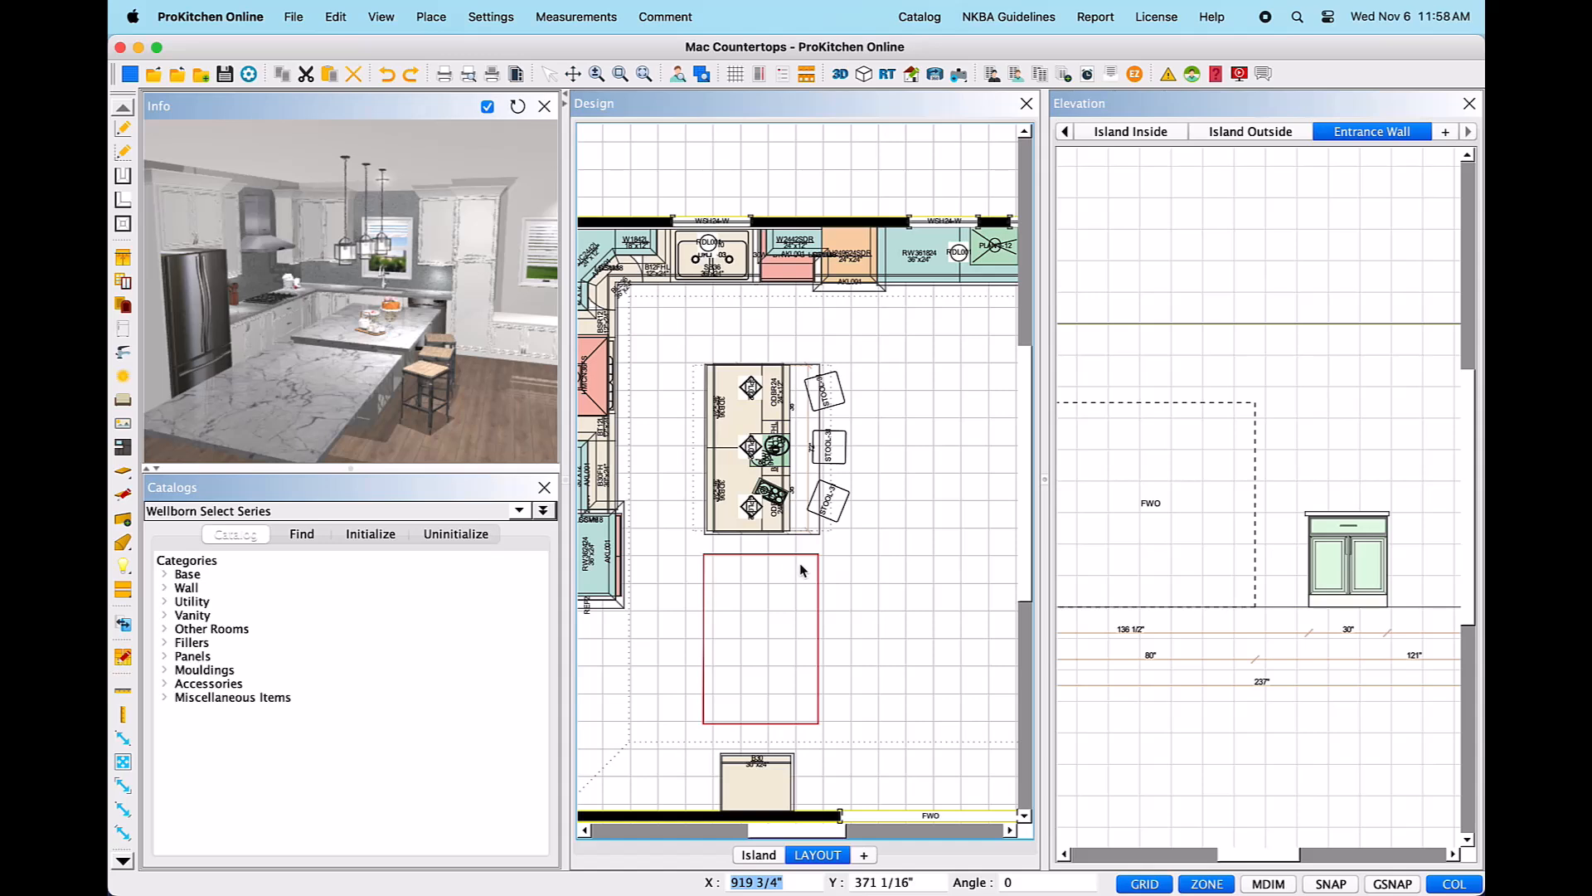
key("Delete")
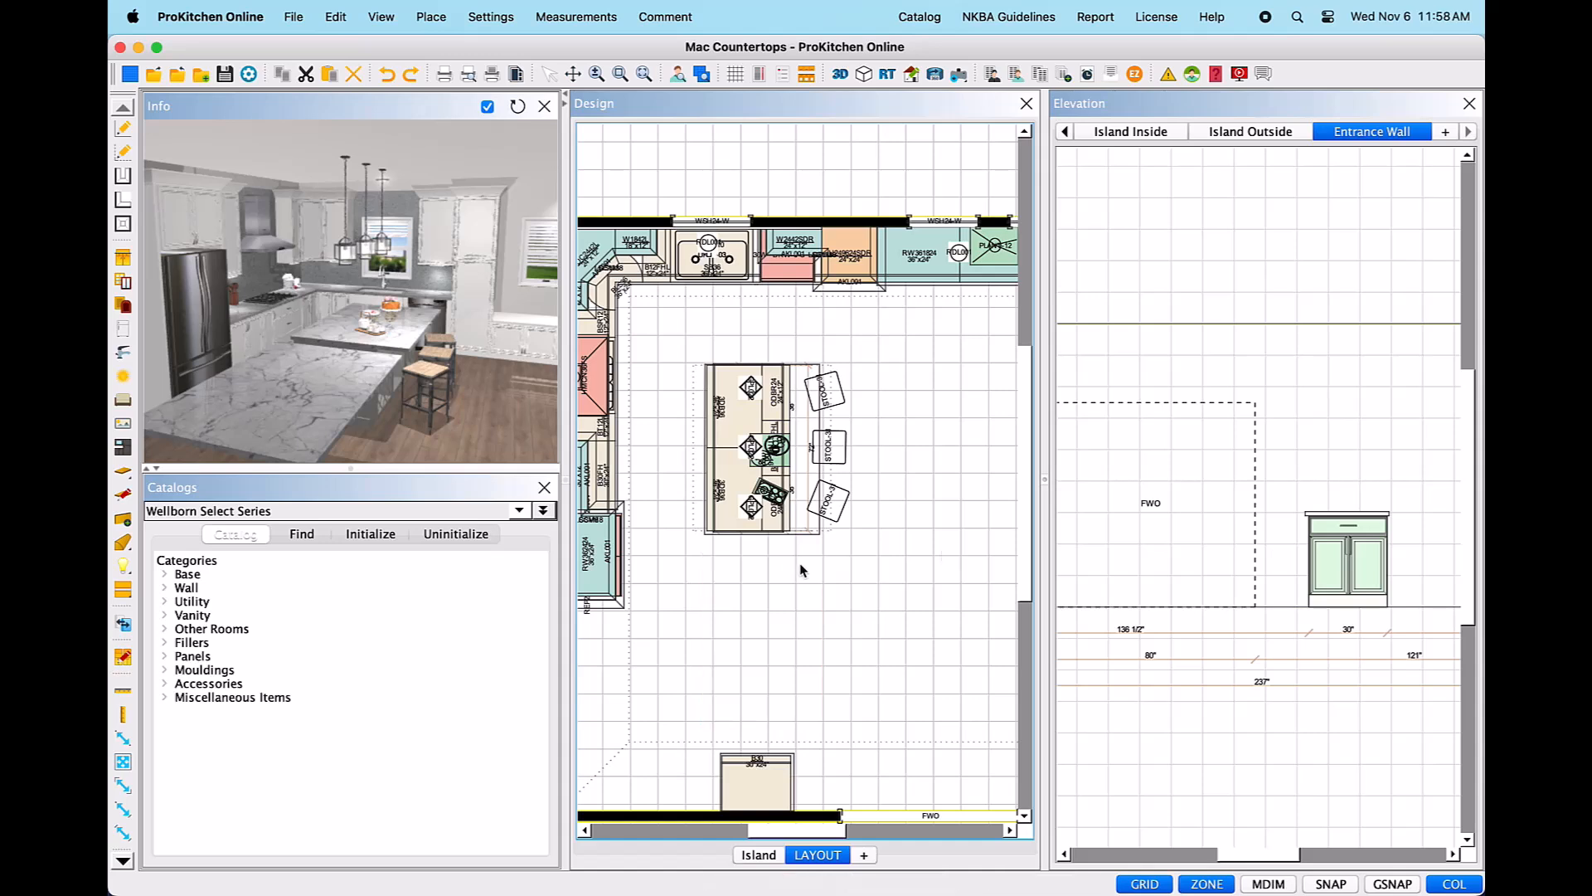
- Copy and paste the B30 cabinet's countertop, place the duplicate beside the cabinet along the entrance wall, and delete it
left_click(789, 779)
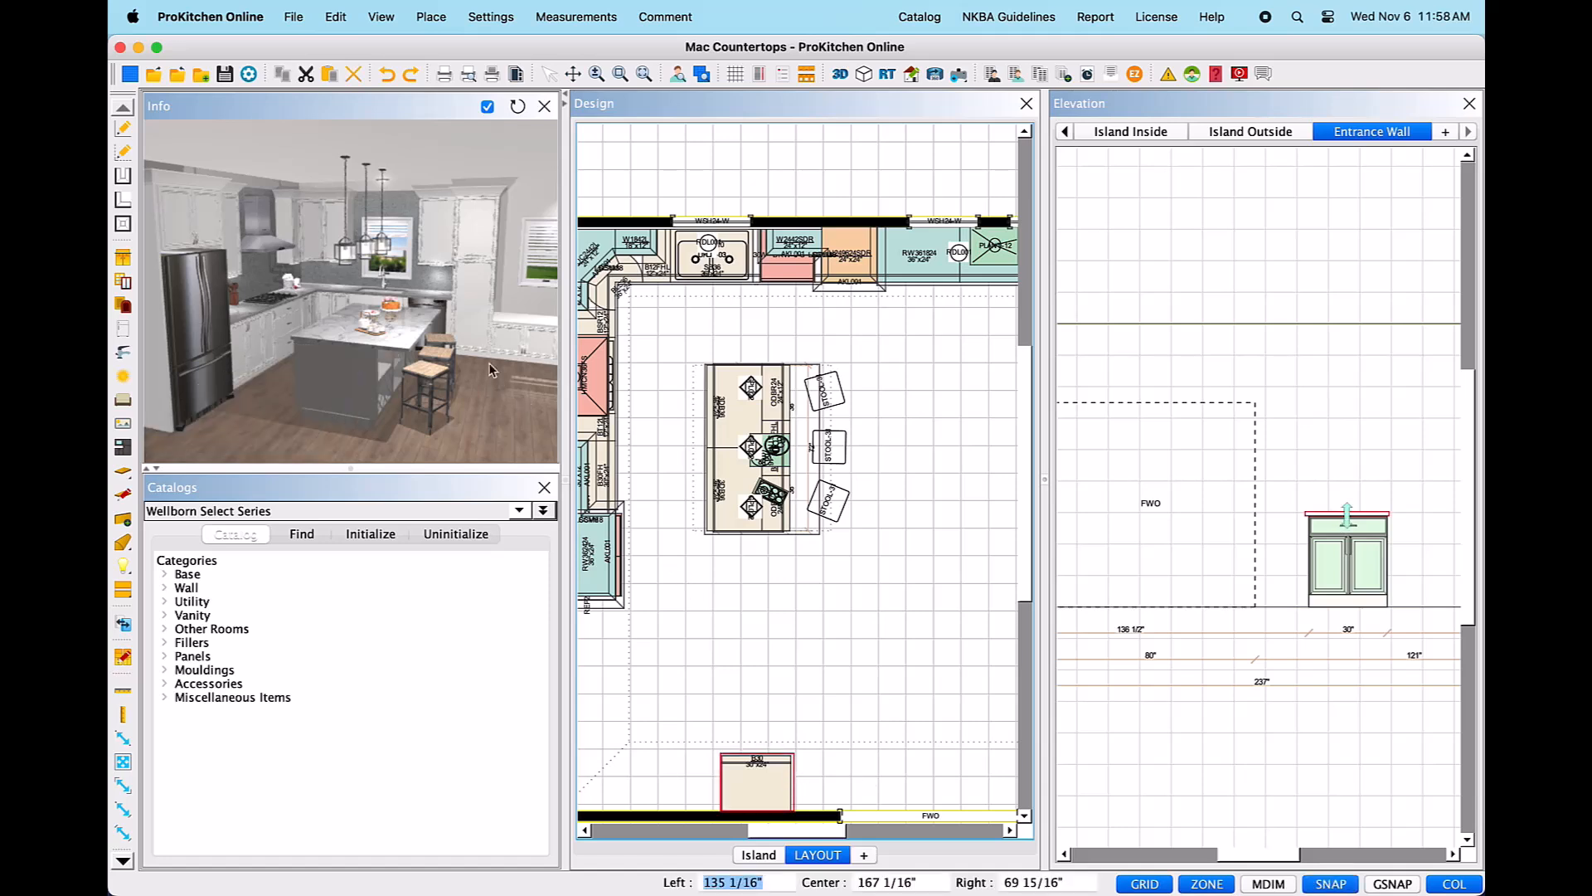
left_click(337, 18)
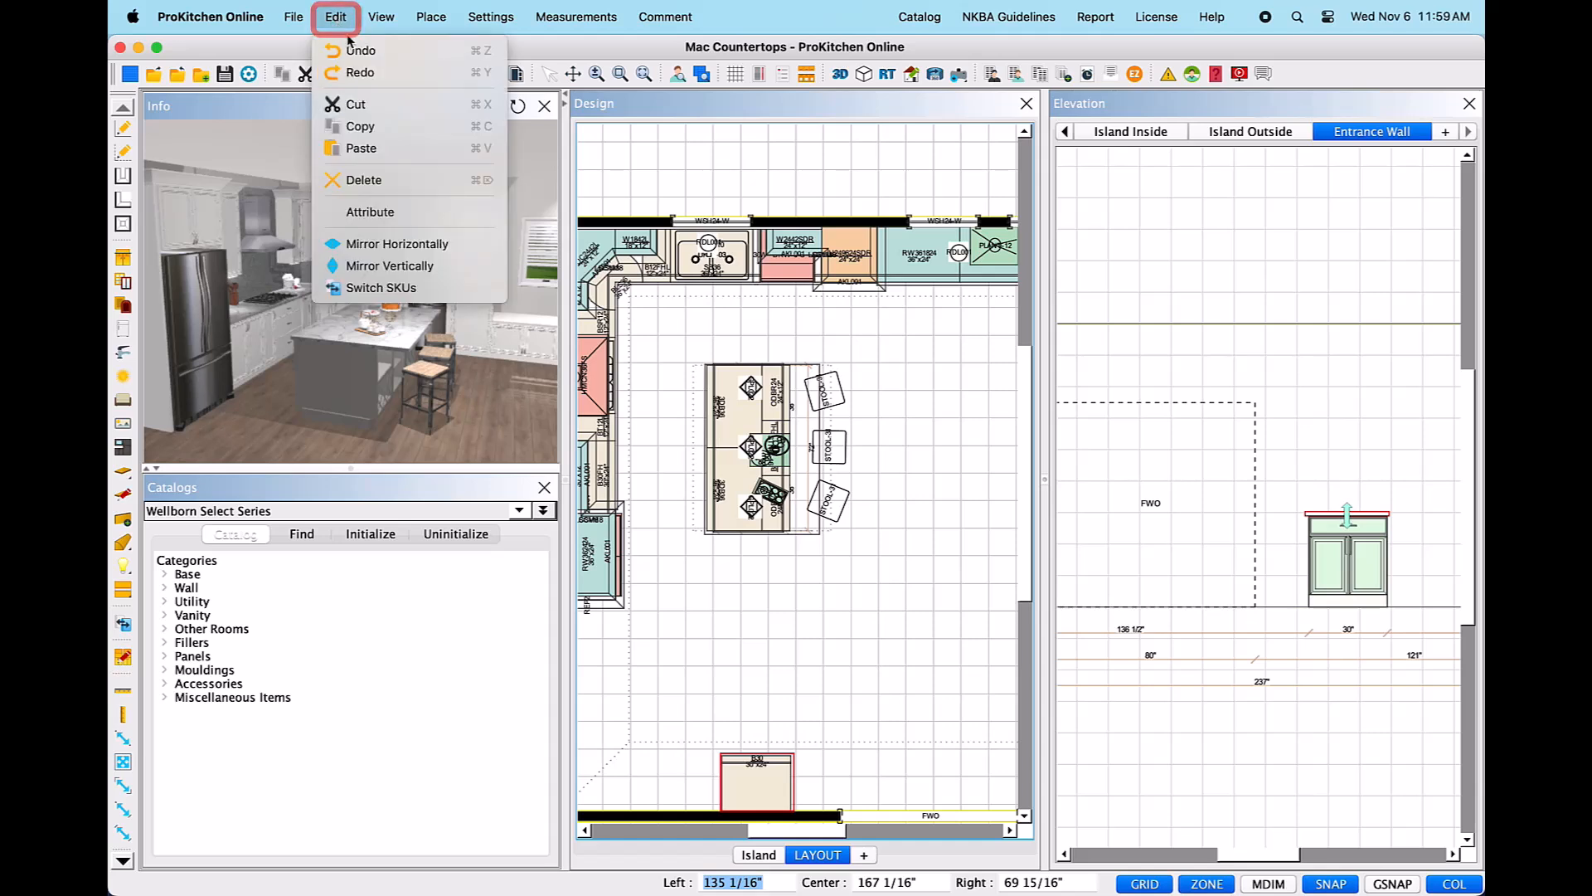
left_click(389, 132)
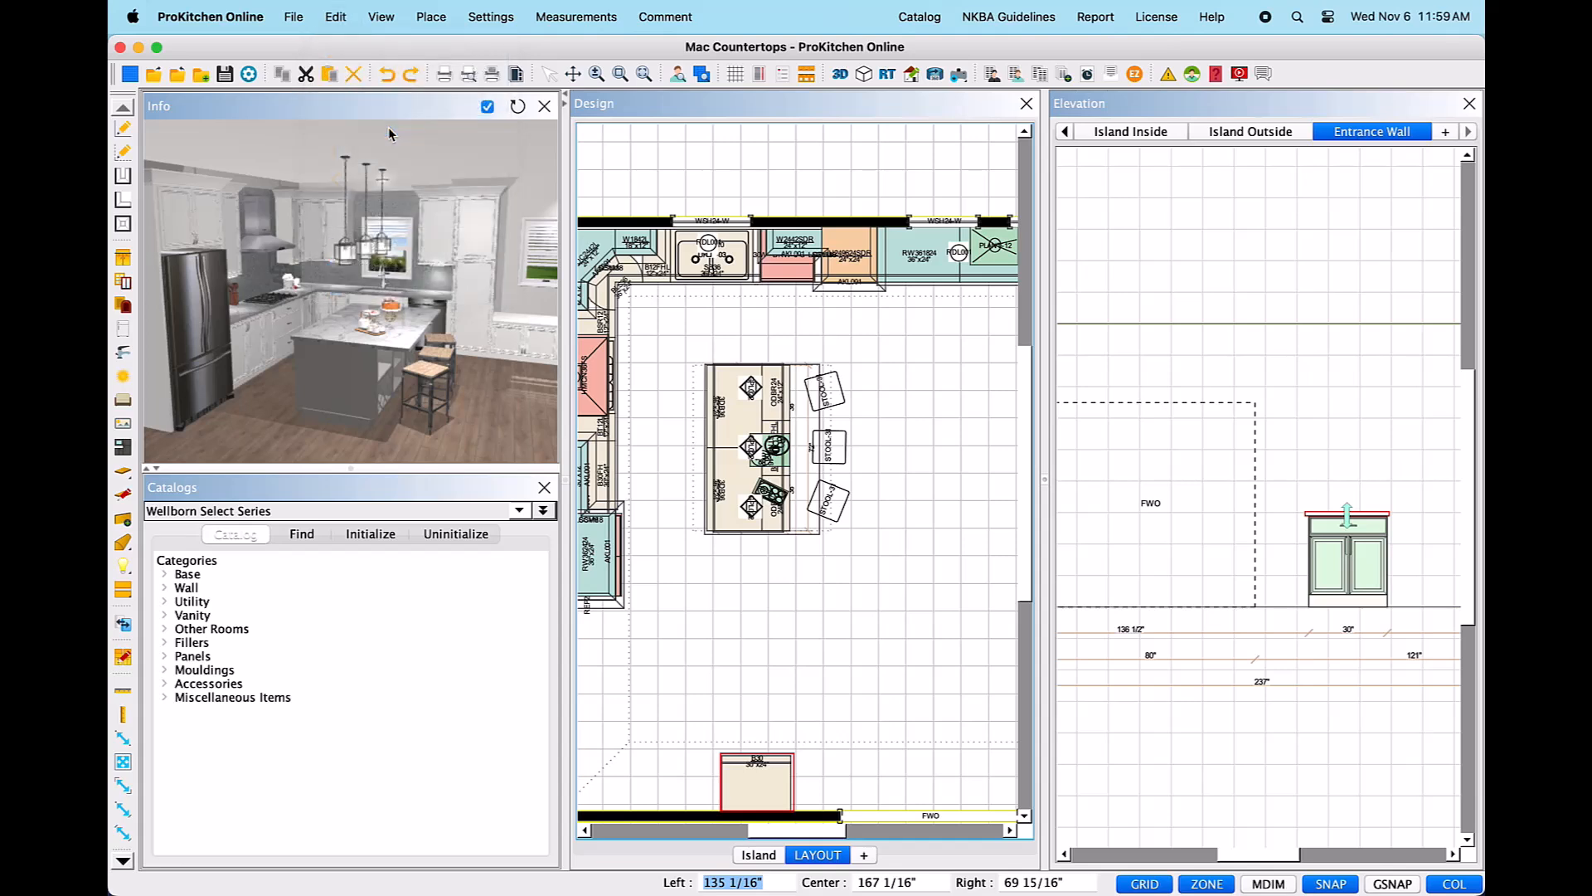
left_click(352, 23)
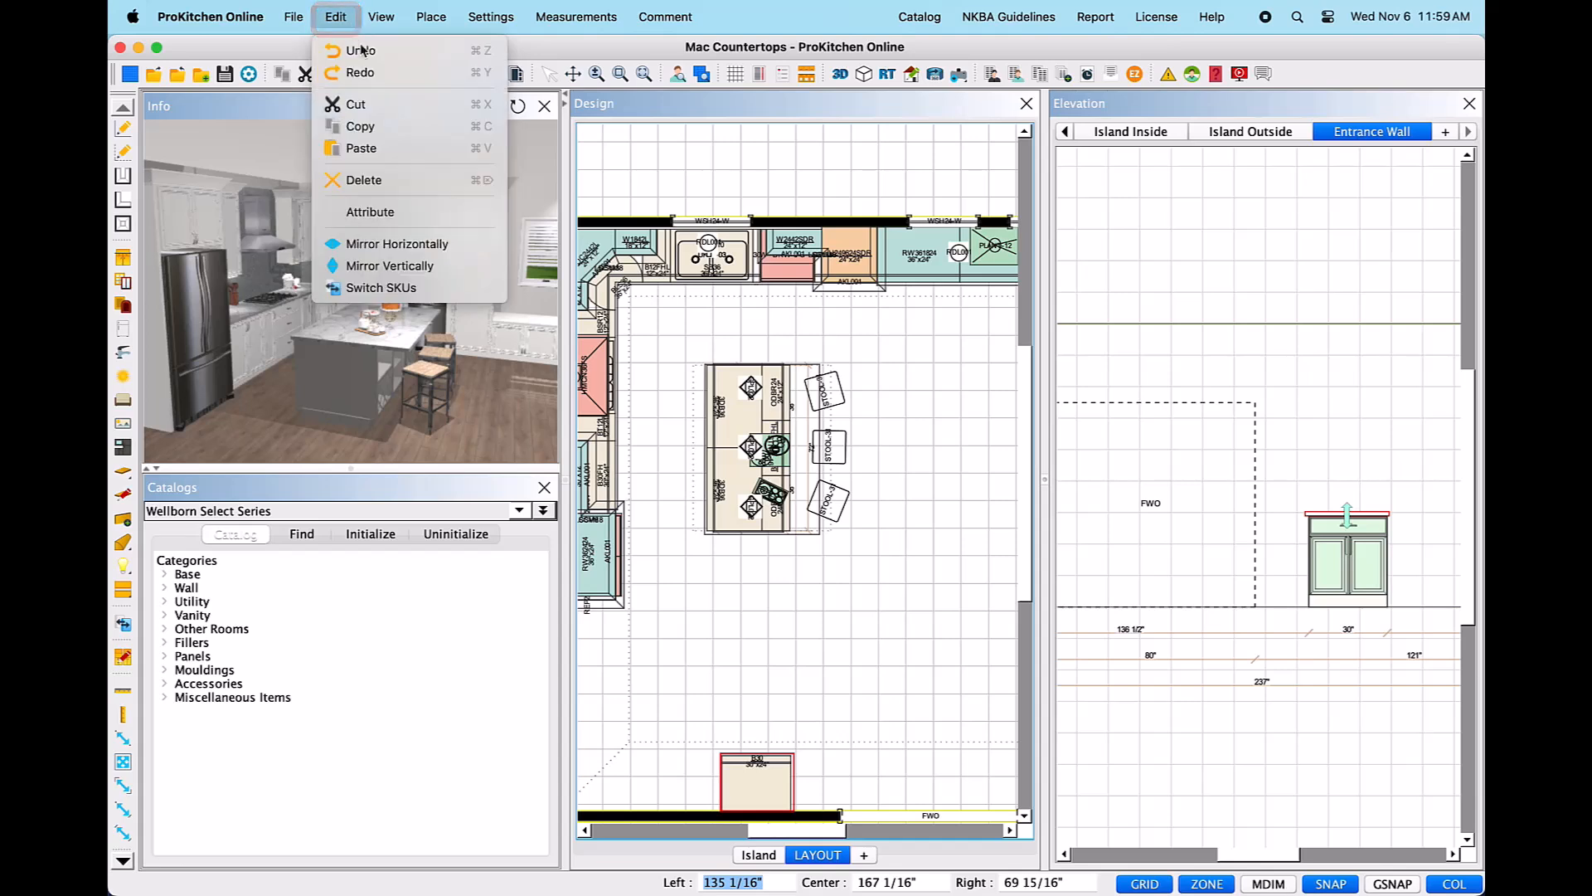
left_click(393, 149)
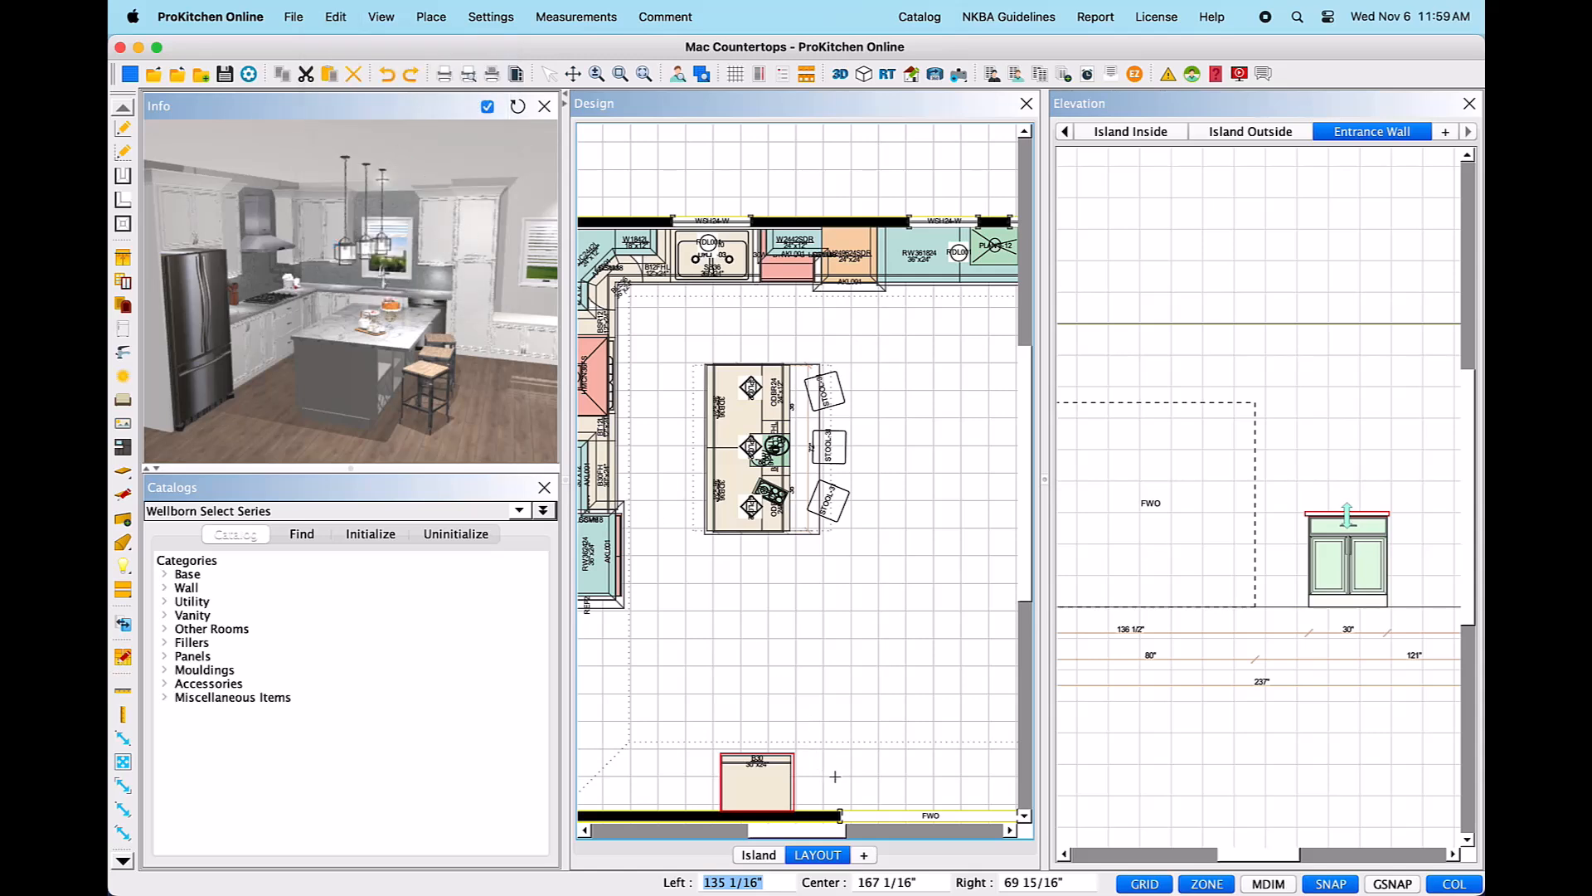
left_click(678, 776)
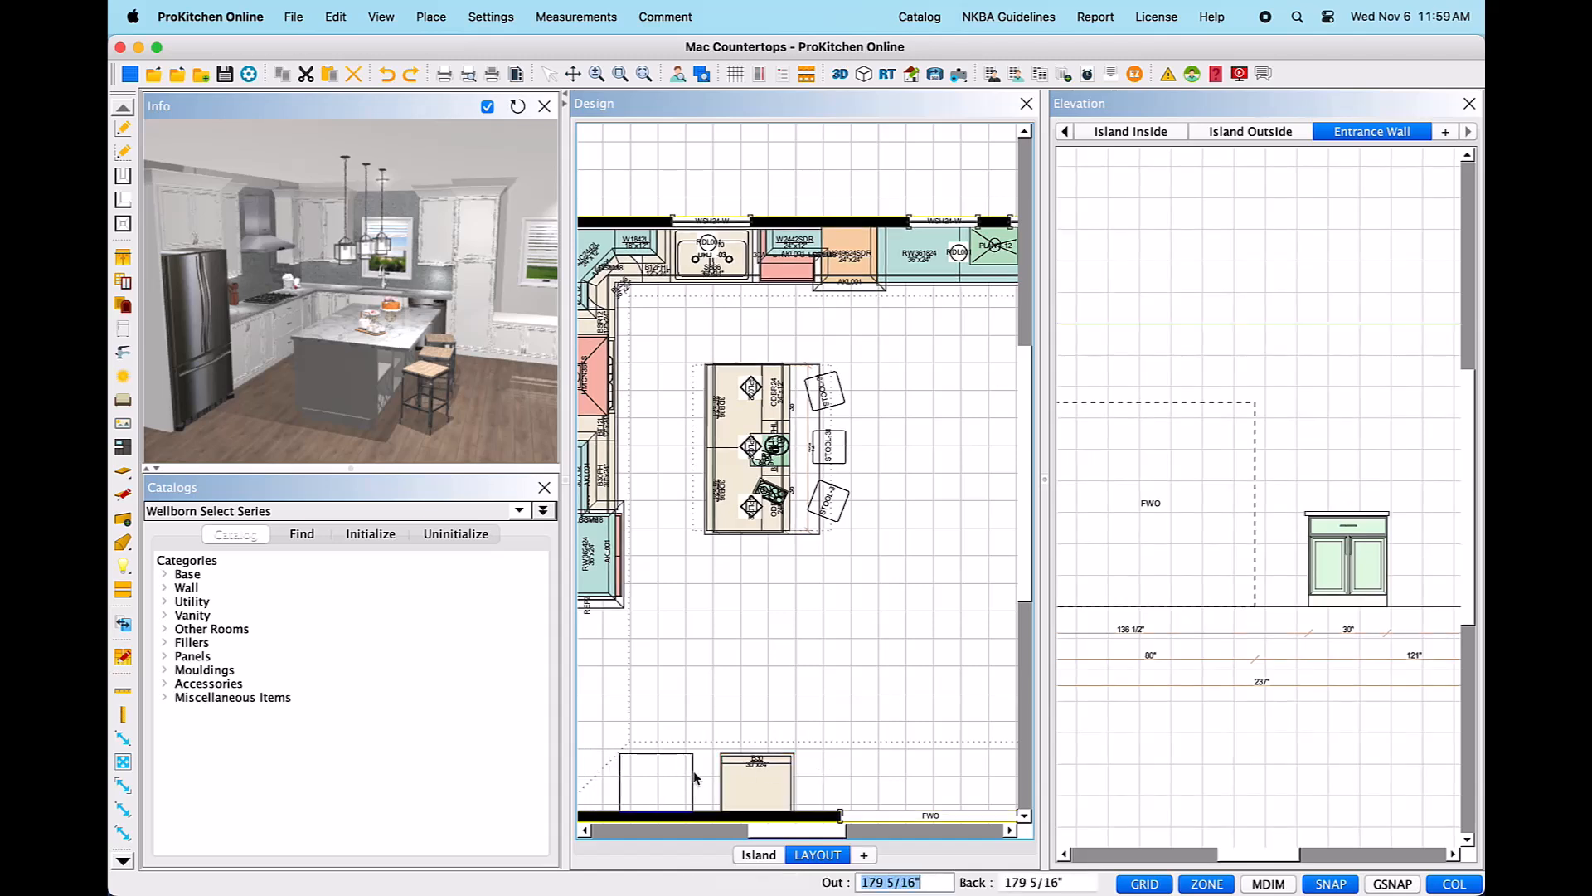
left_click(709, 777)
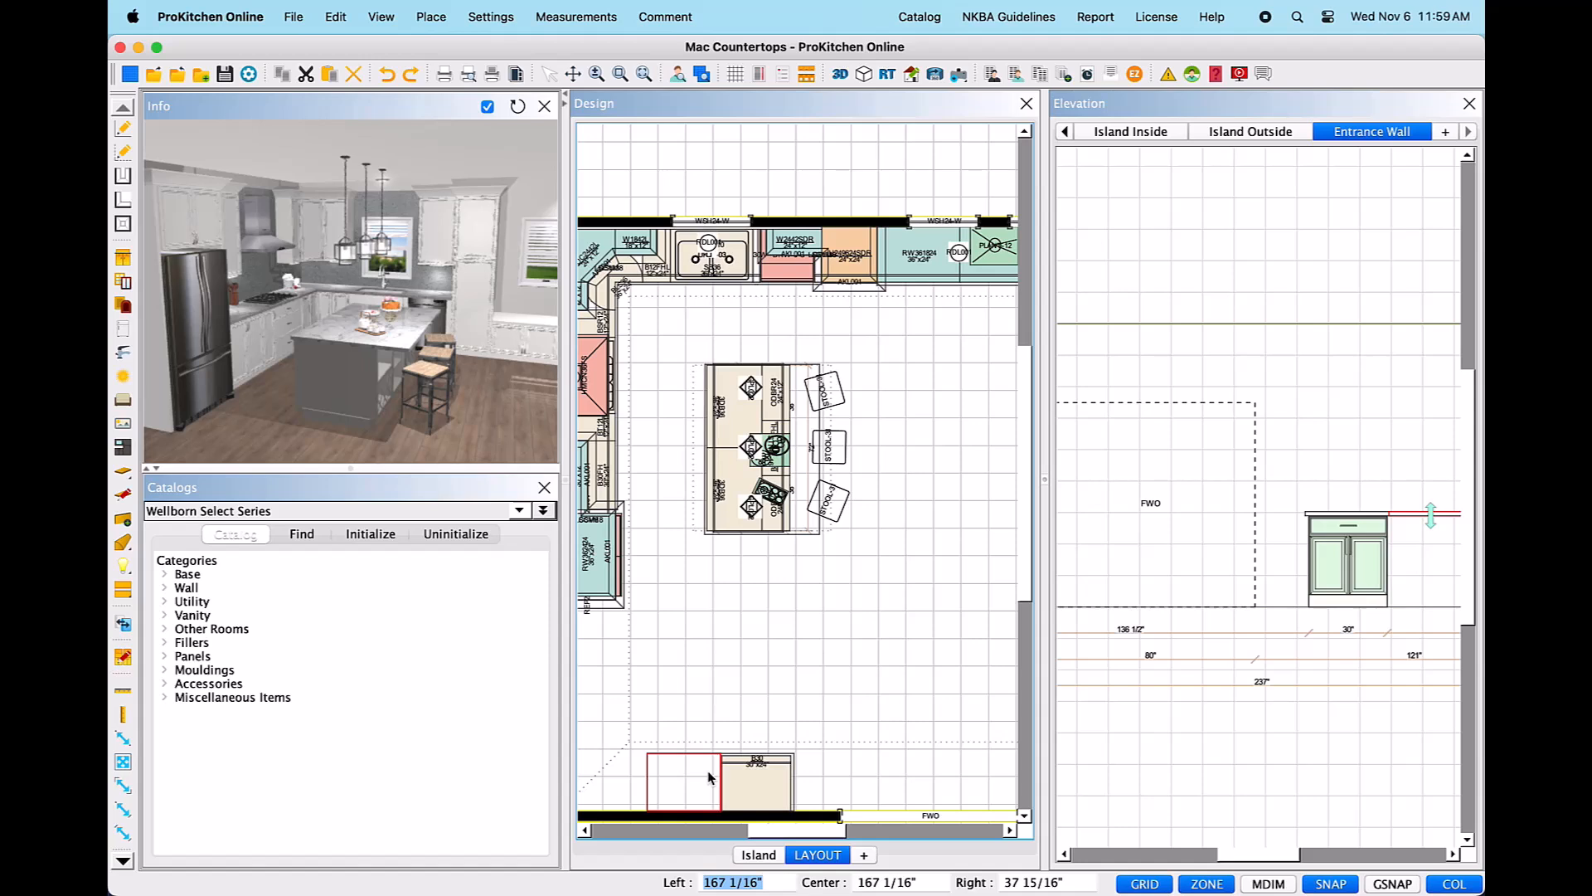
key("Delete")
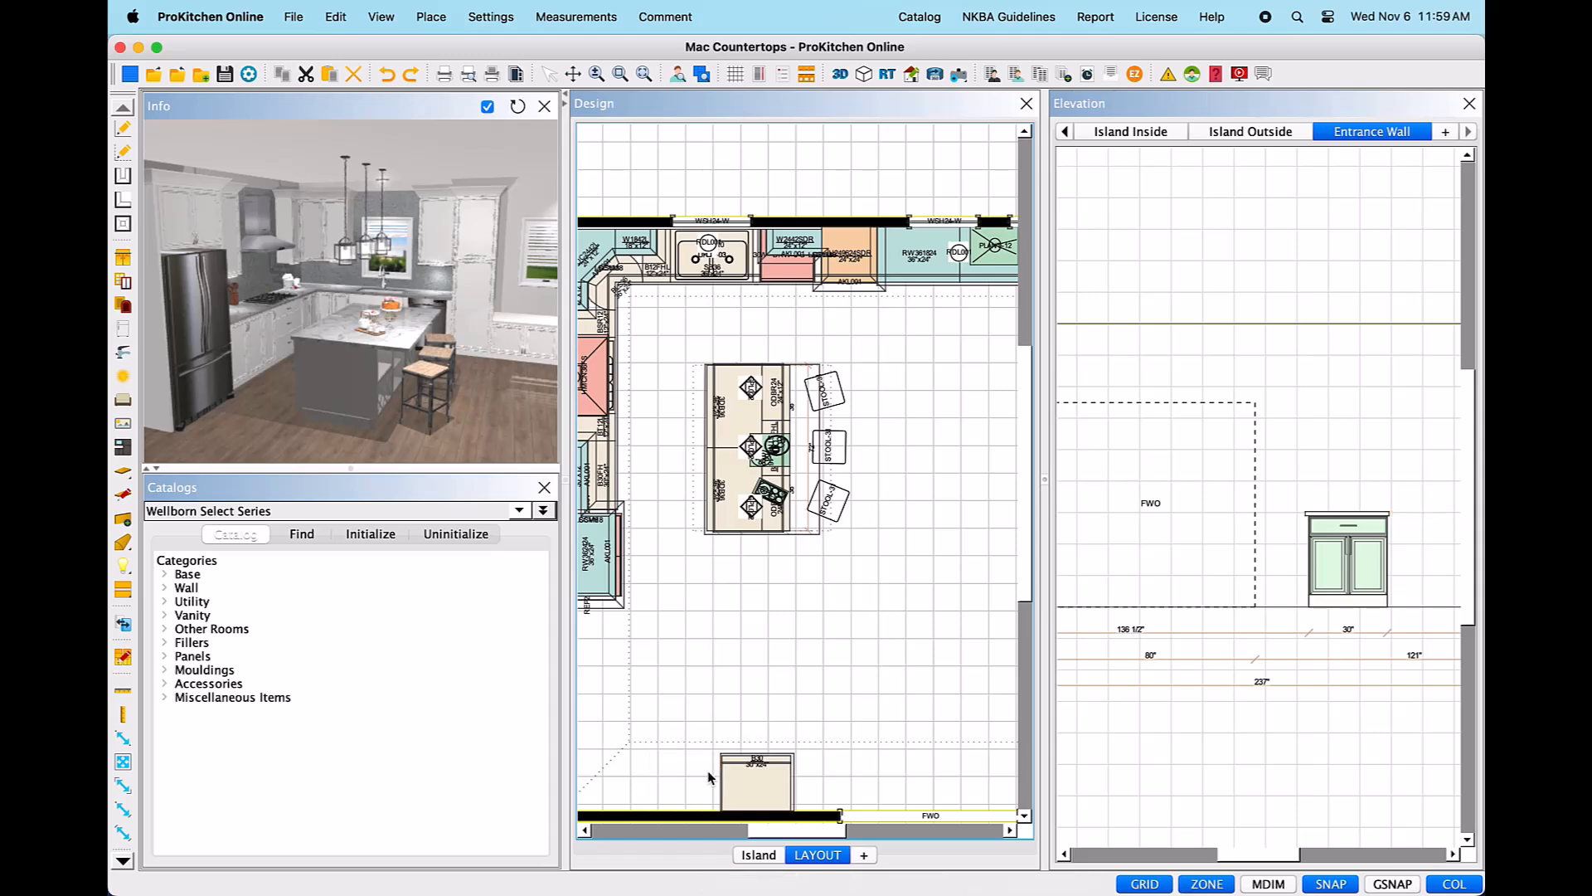
- Delete the B30 base cabinet's countertop using its countertop commands in the floor plan
right_click(782, 781)
mouse_move(834, 826)
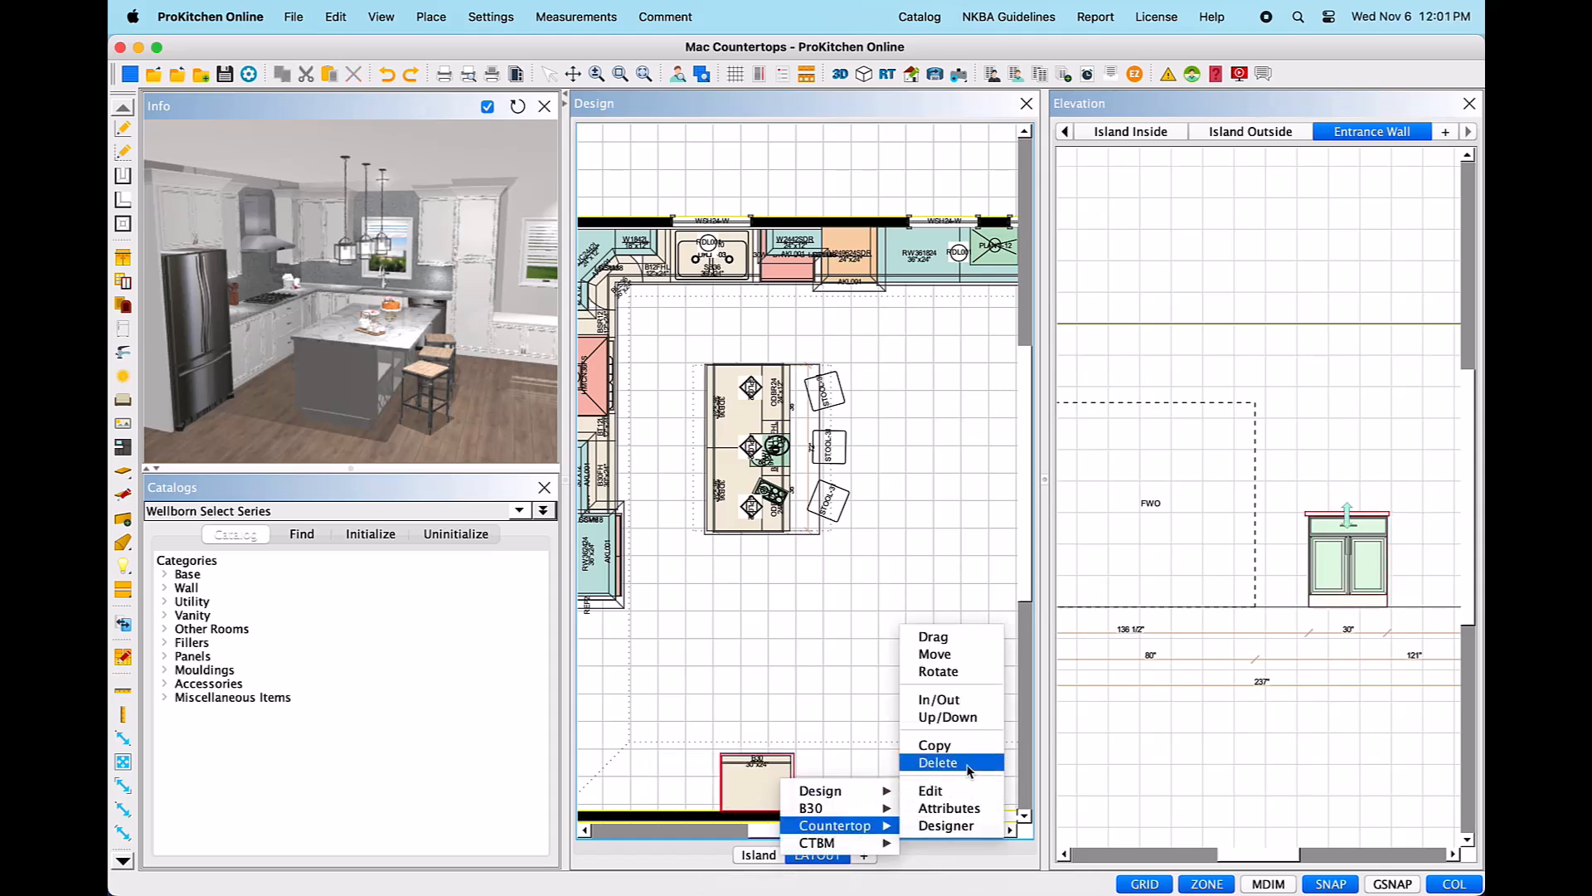
left_click(969, 763)
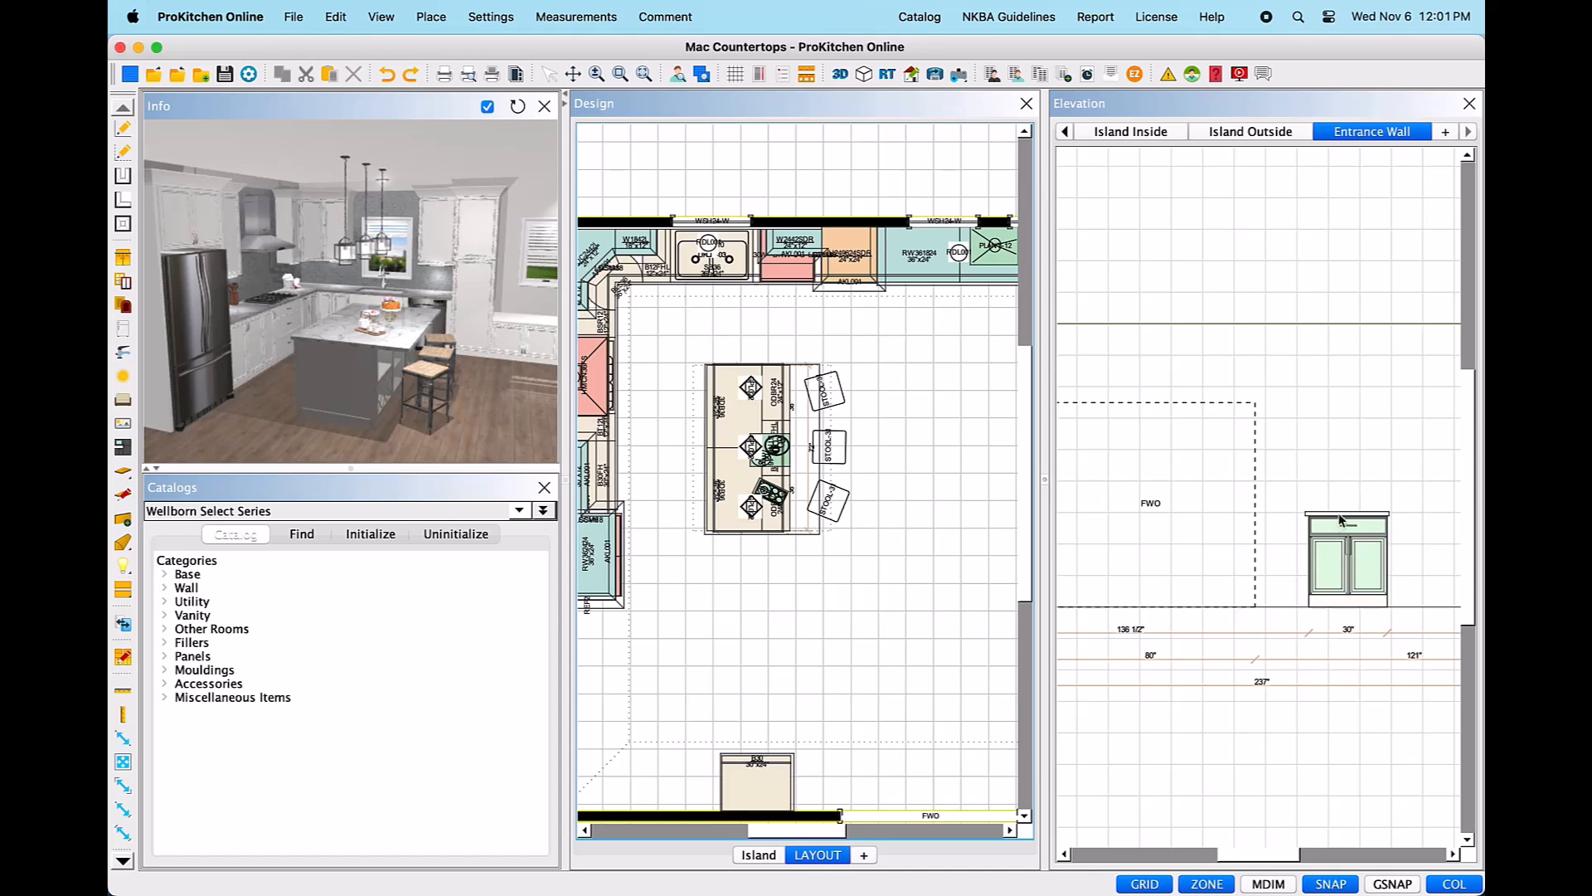
- Delete the B30 base cabinet's countertop using its countertop commands in the Entrance Wall elevation
right_click(1341, 523)
mouse_move(1364, 545)
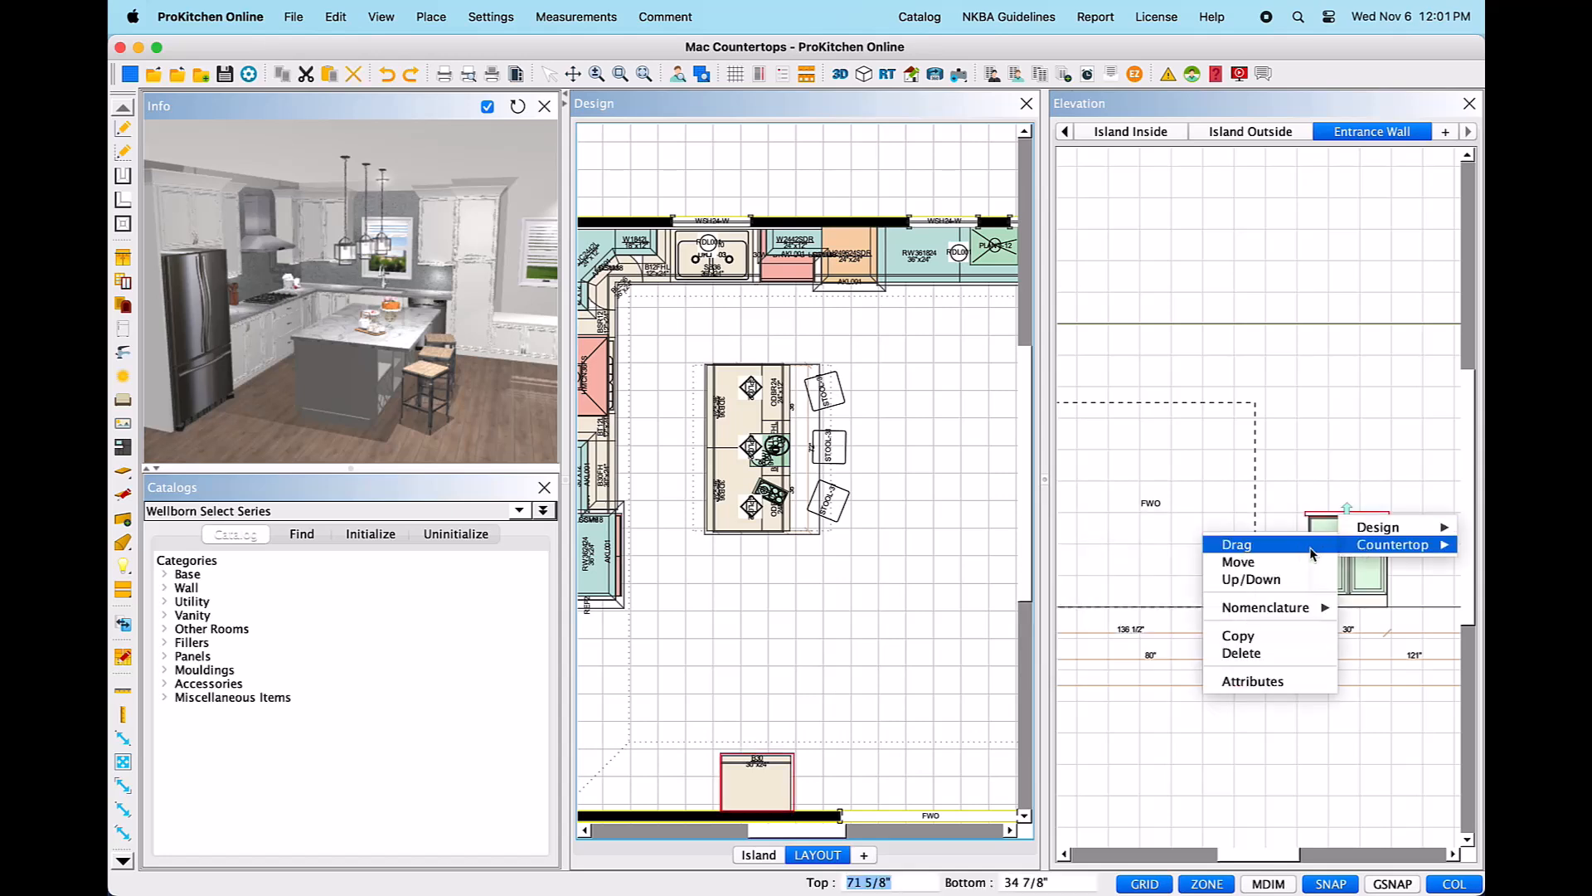
left_click(1266, 654)
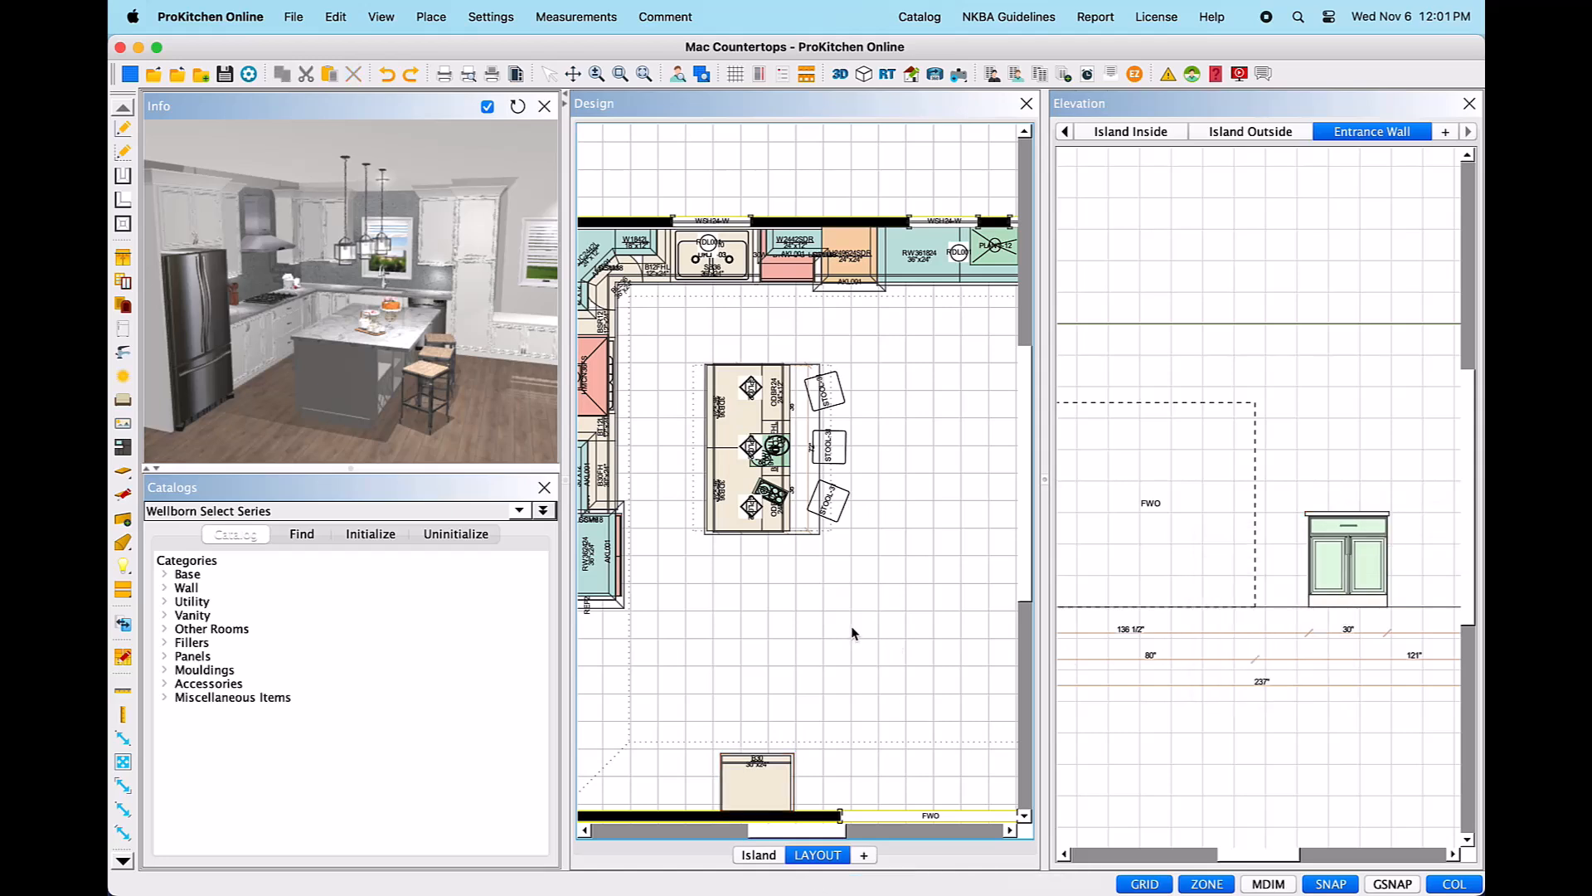
- Select the B30 cabinet's countertop in the floor plan, delete it with the general Delete command, and undo the deletion
left_click(794, 768)
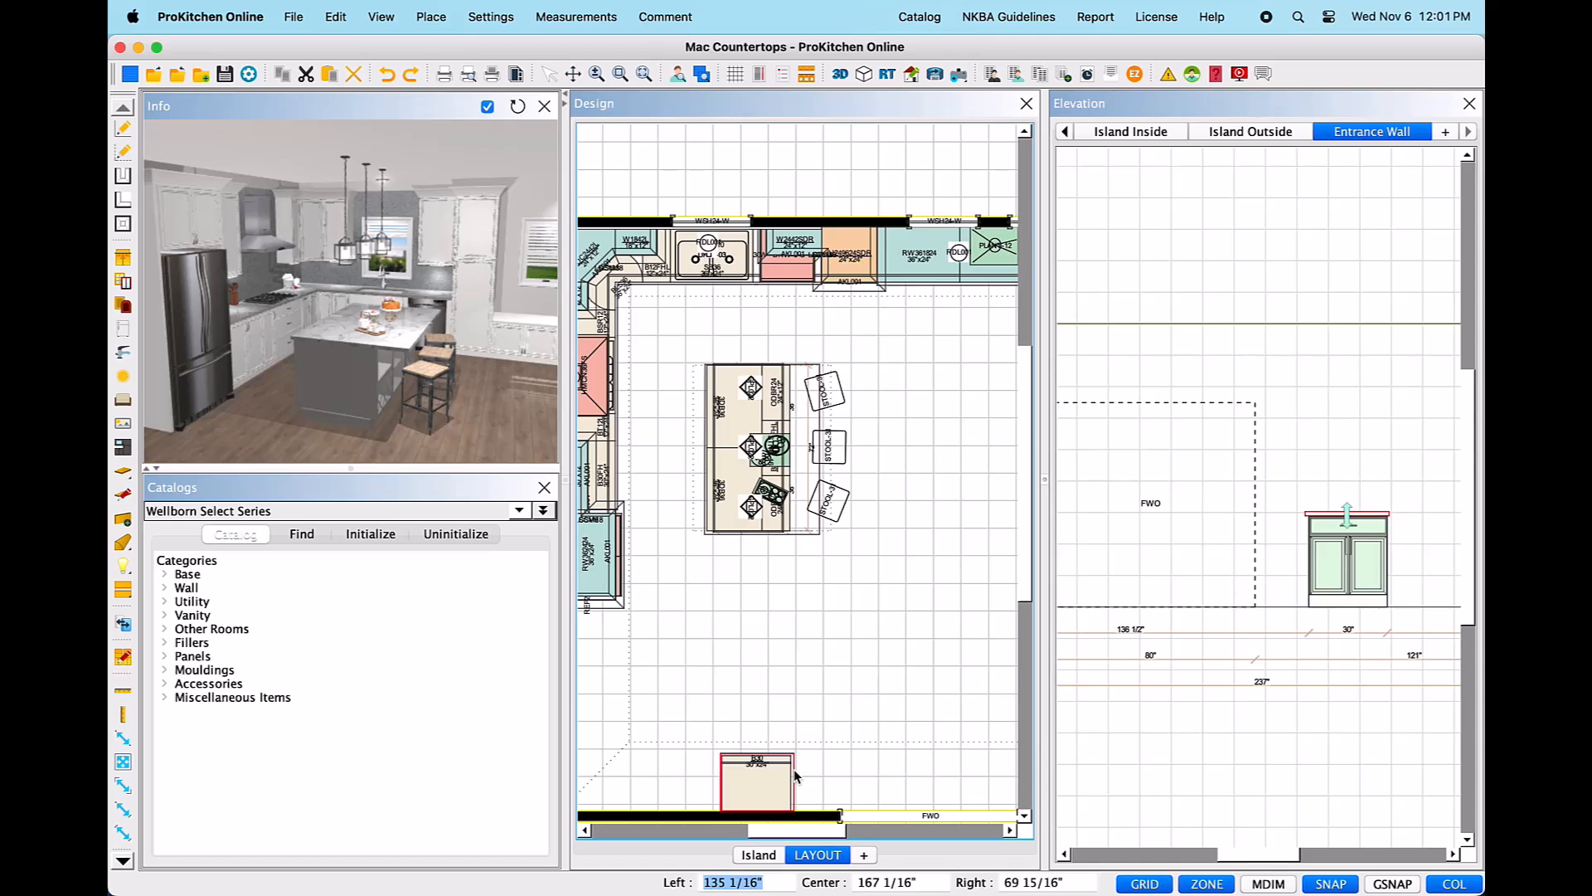
left_click(338, 20)
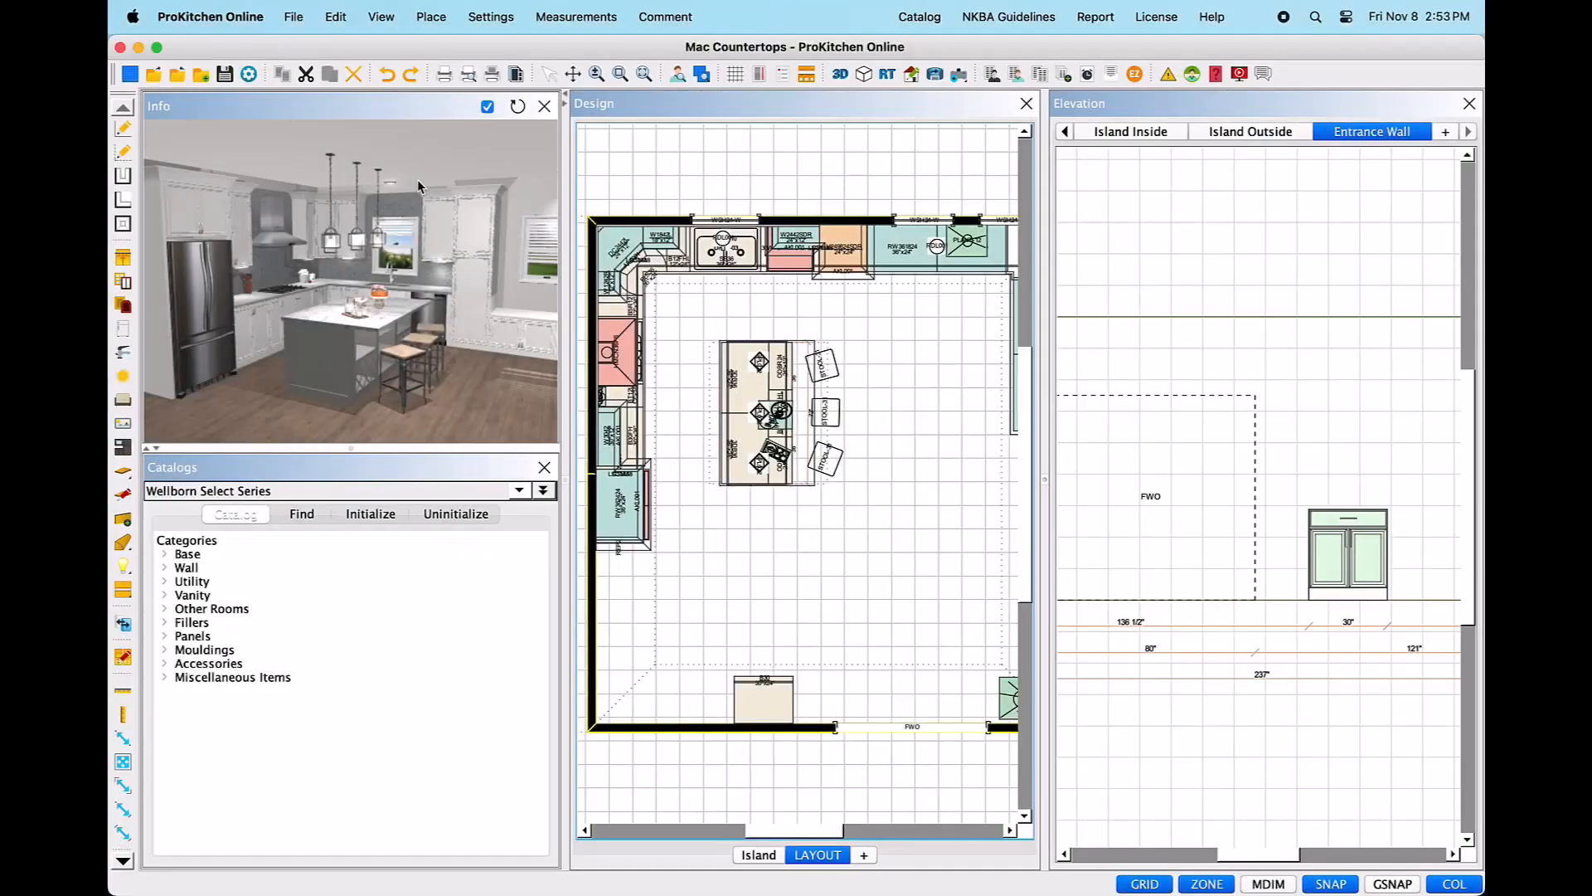
key("super+z")
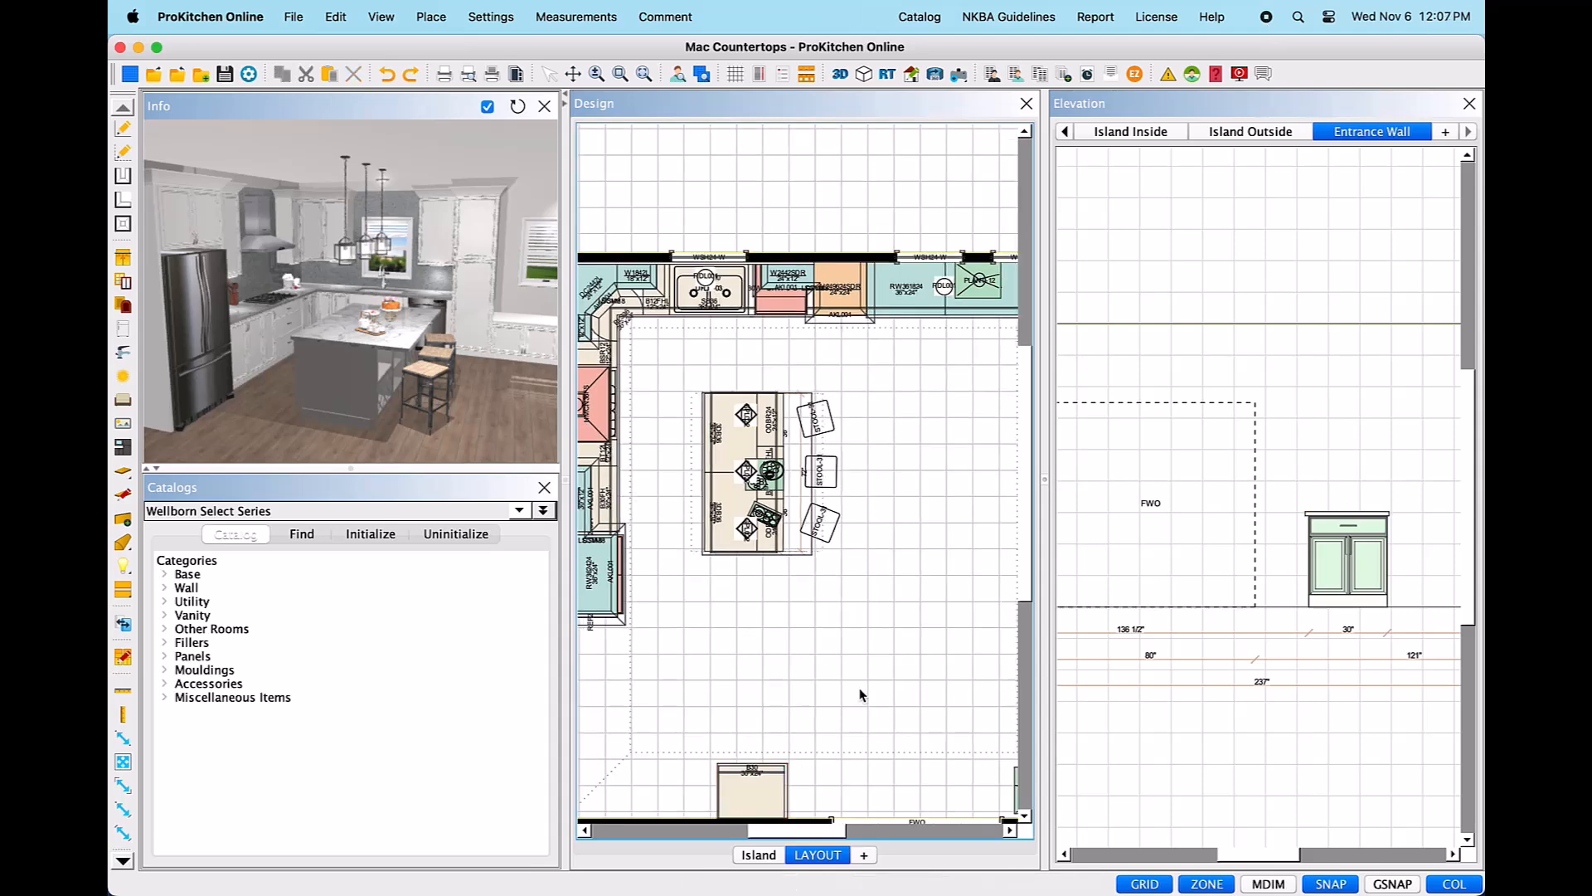
- Edit the B30 countertop's shape in the floor plan, moving its left edge out to meet the left wall
scroll(860, 694, "down", 2)
middle_click_drag(768, 677, 788, 567)
scroll(628, 655, "up", 2)
scroll(627, 656, "up", 2)
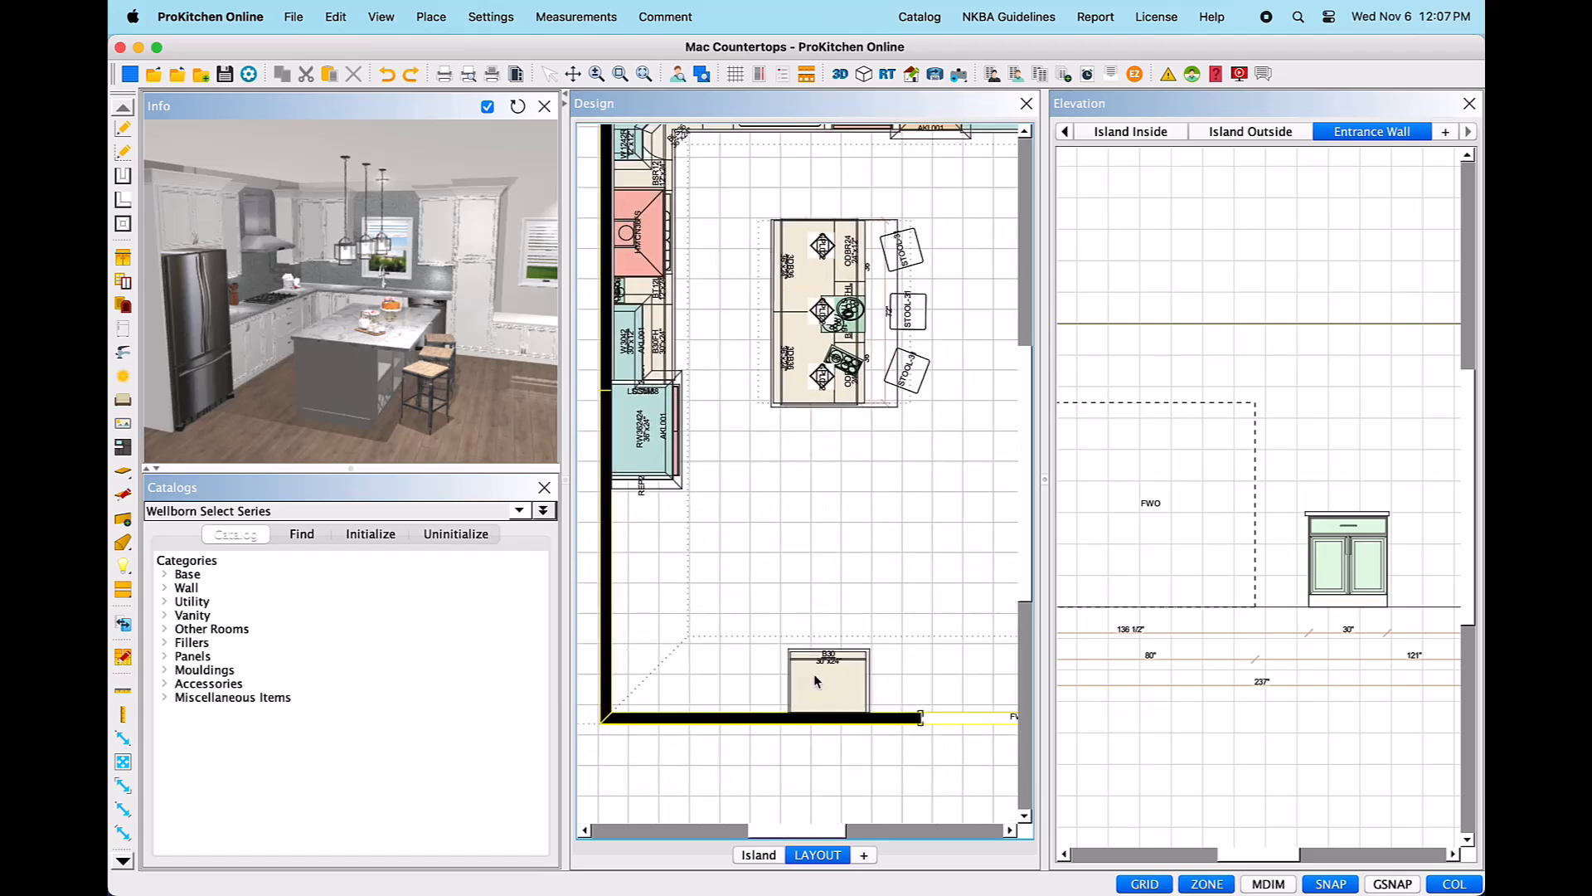
right_click(818, 680)
mouse_move(862, 740)
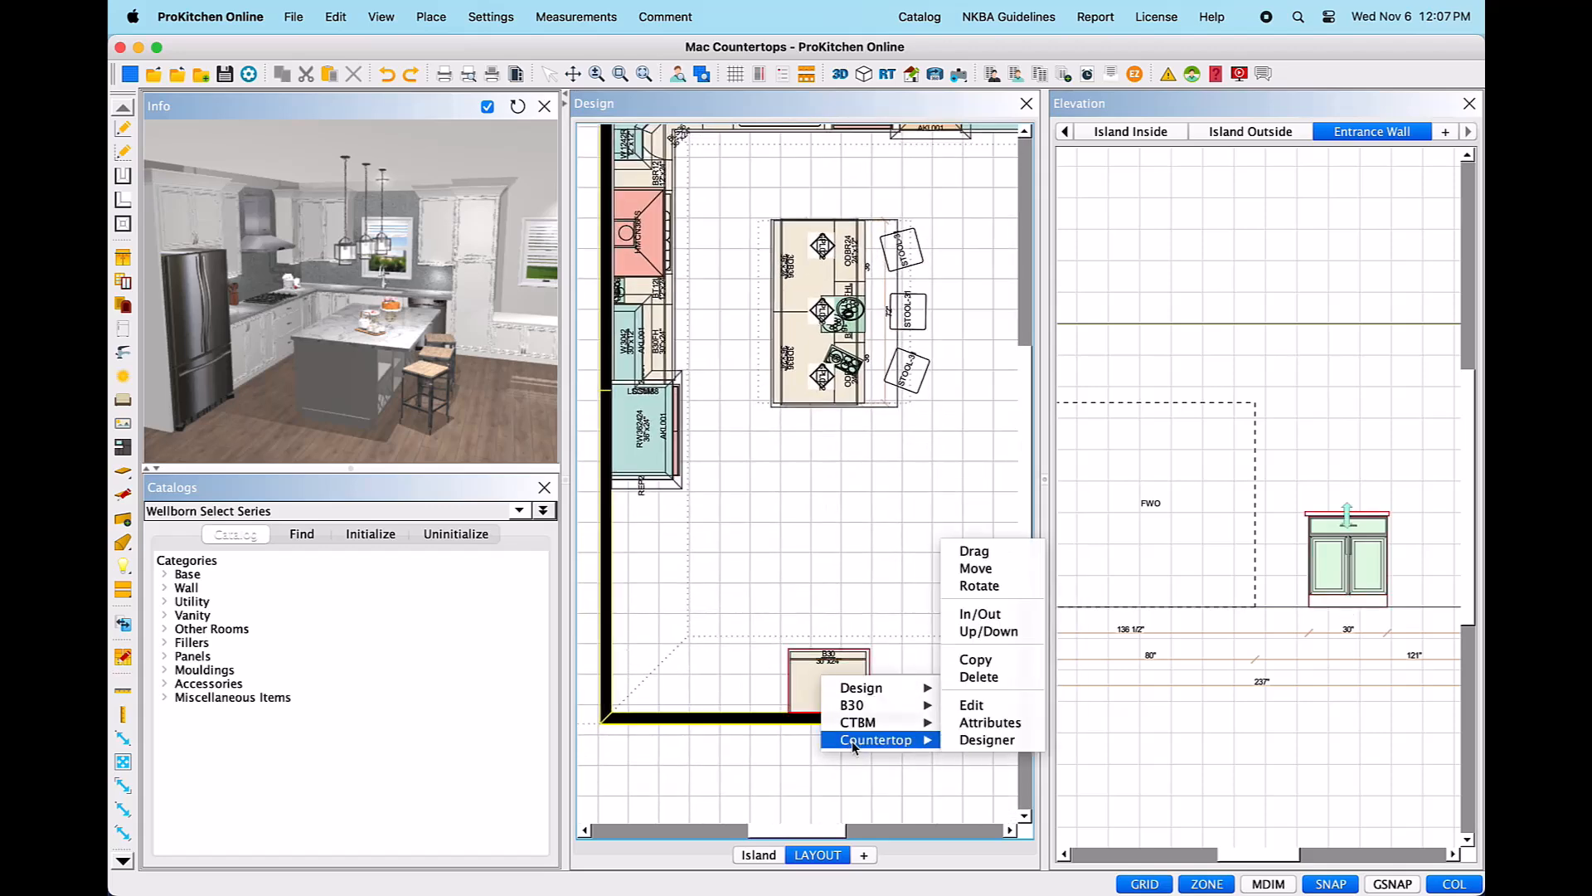
left_click(962, 740)
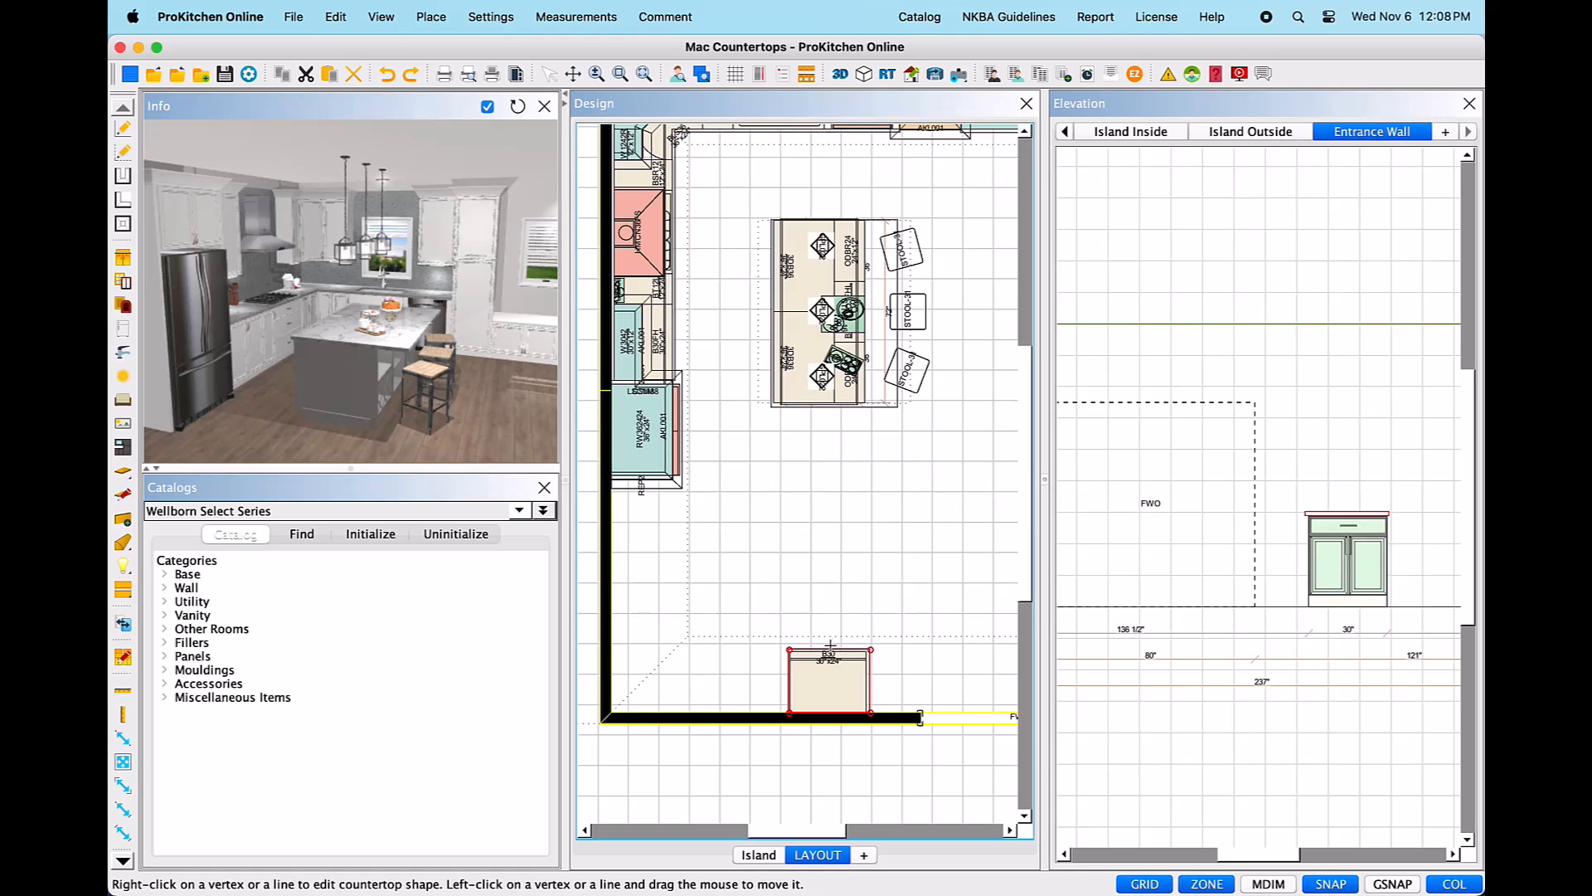
left_click(789, 681)
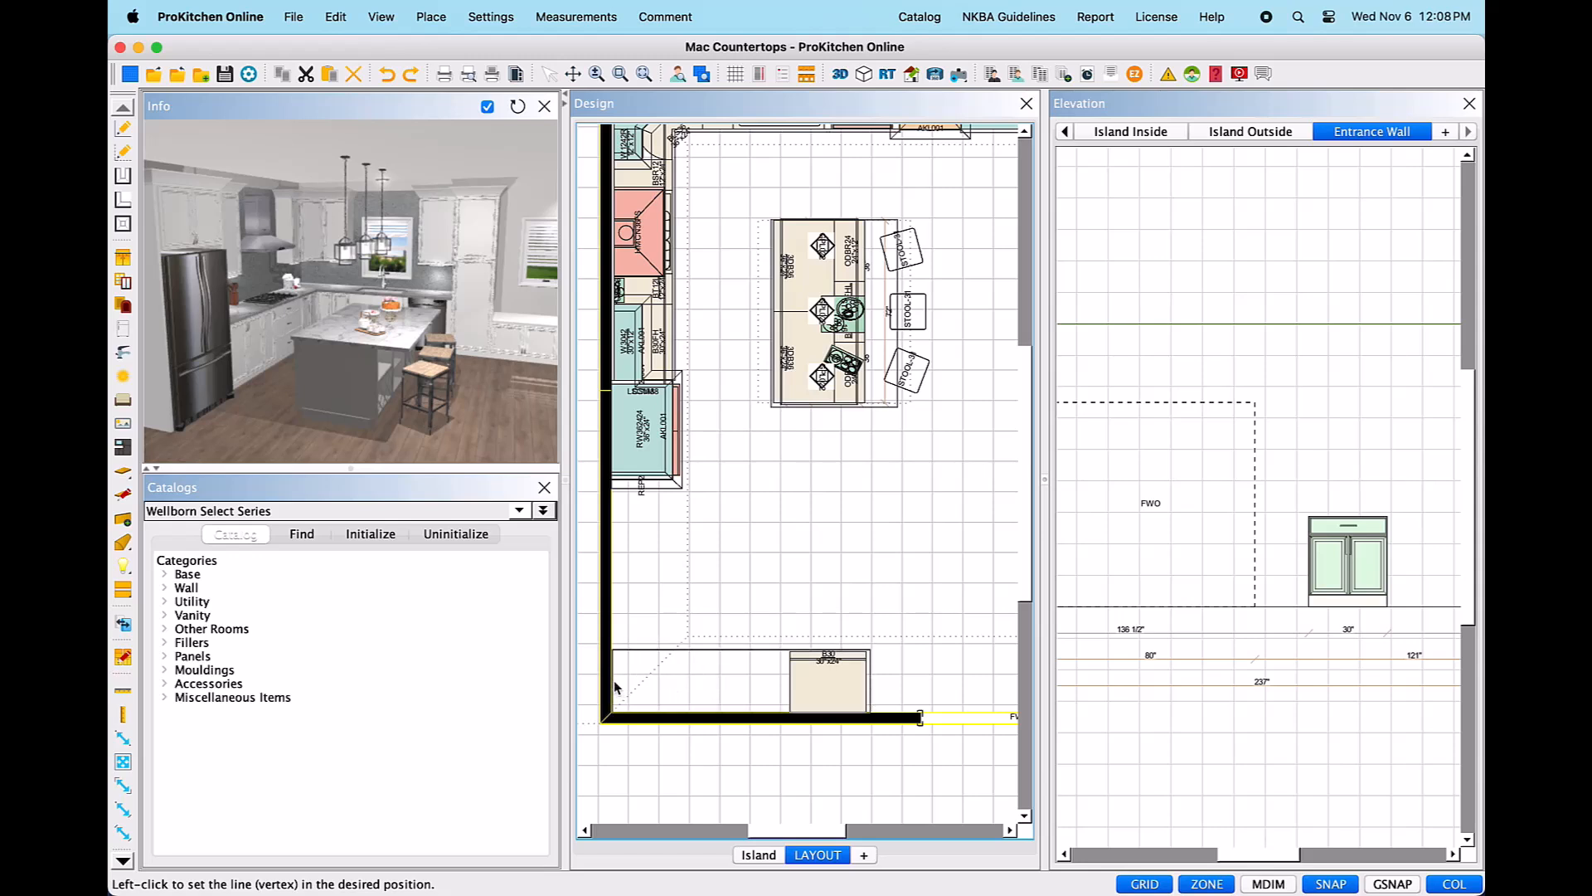
left_click(613, 681)
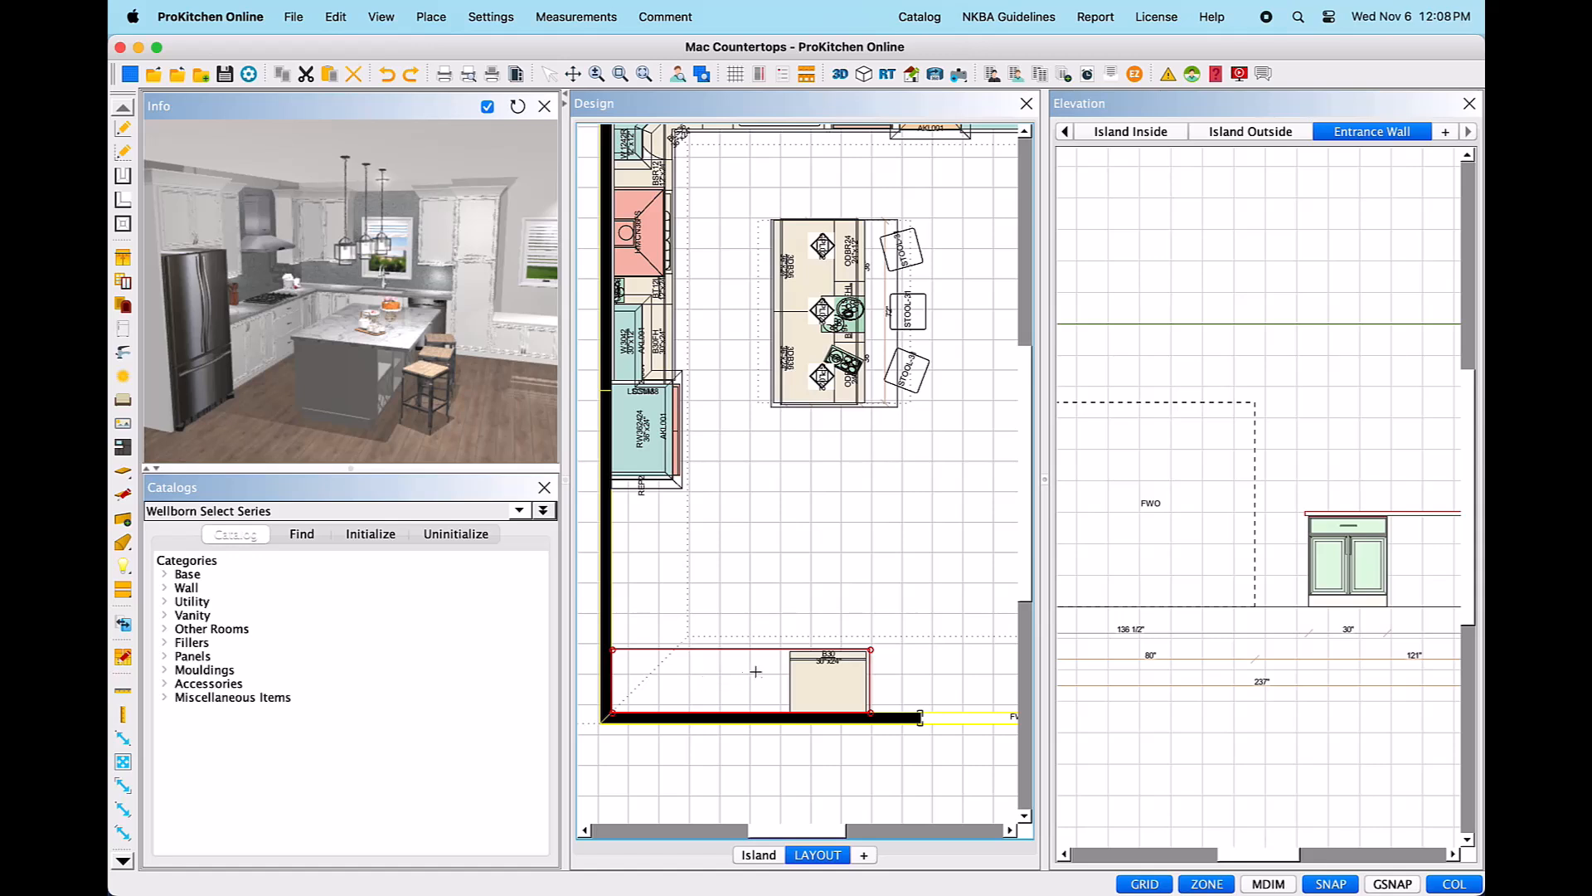
- Move the B30 countertop's front right corner outward into the room and undo the change
left_click(871, 649)
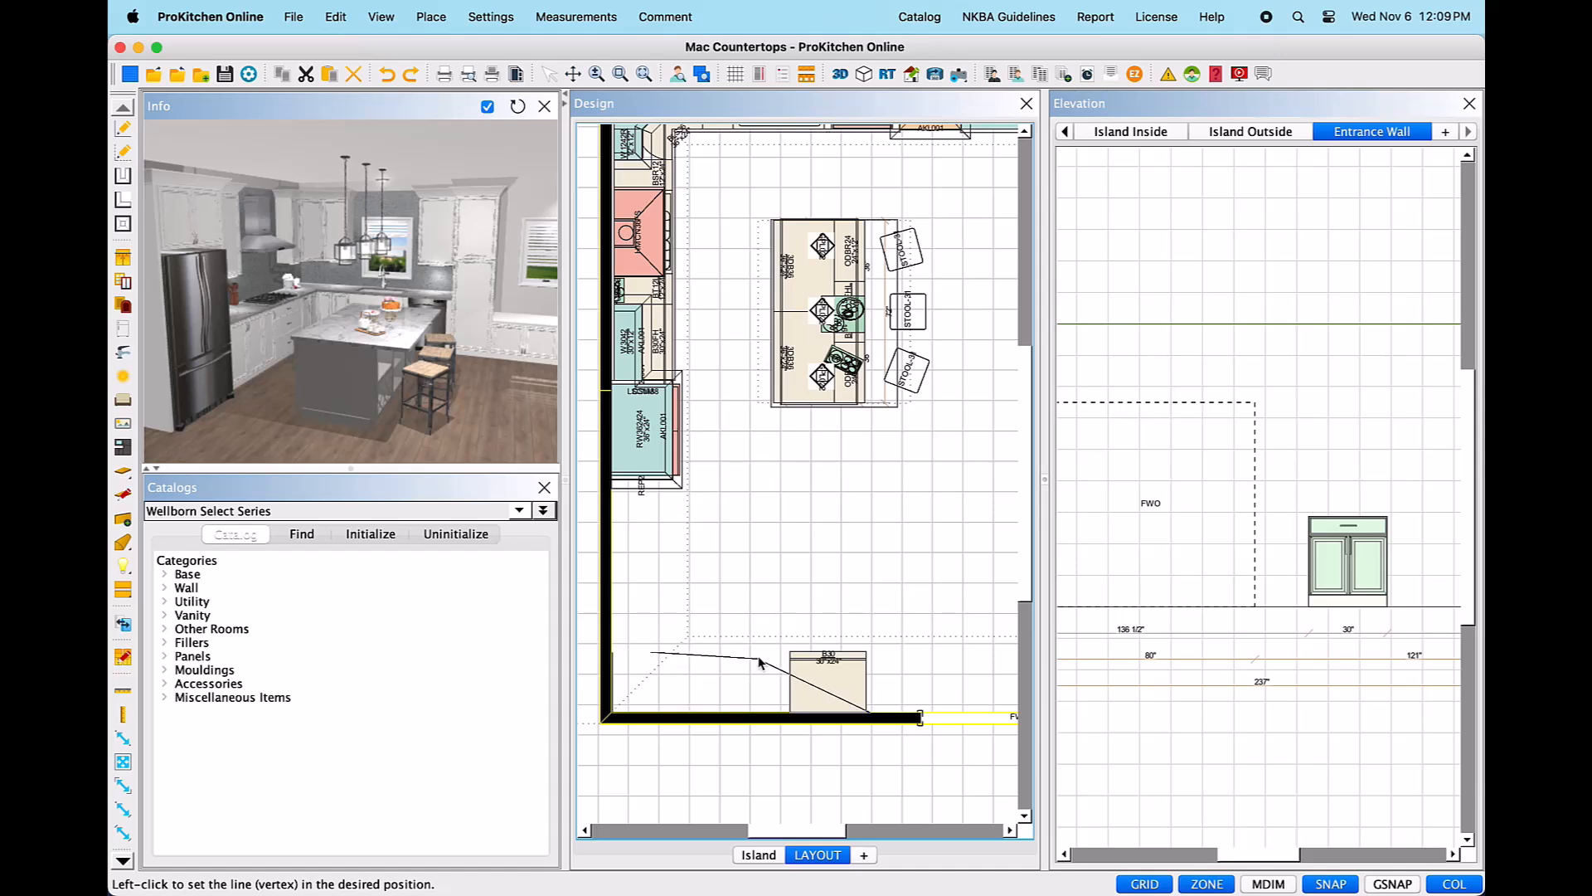
left_click(893, 597)
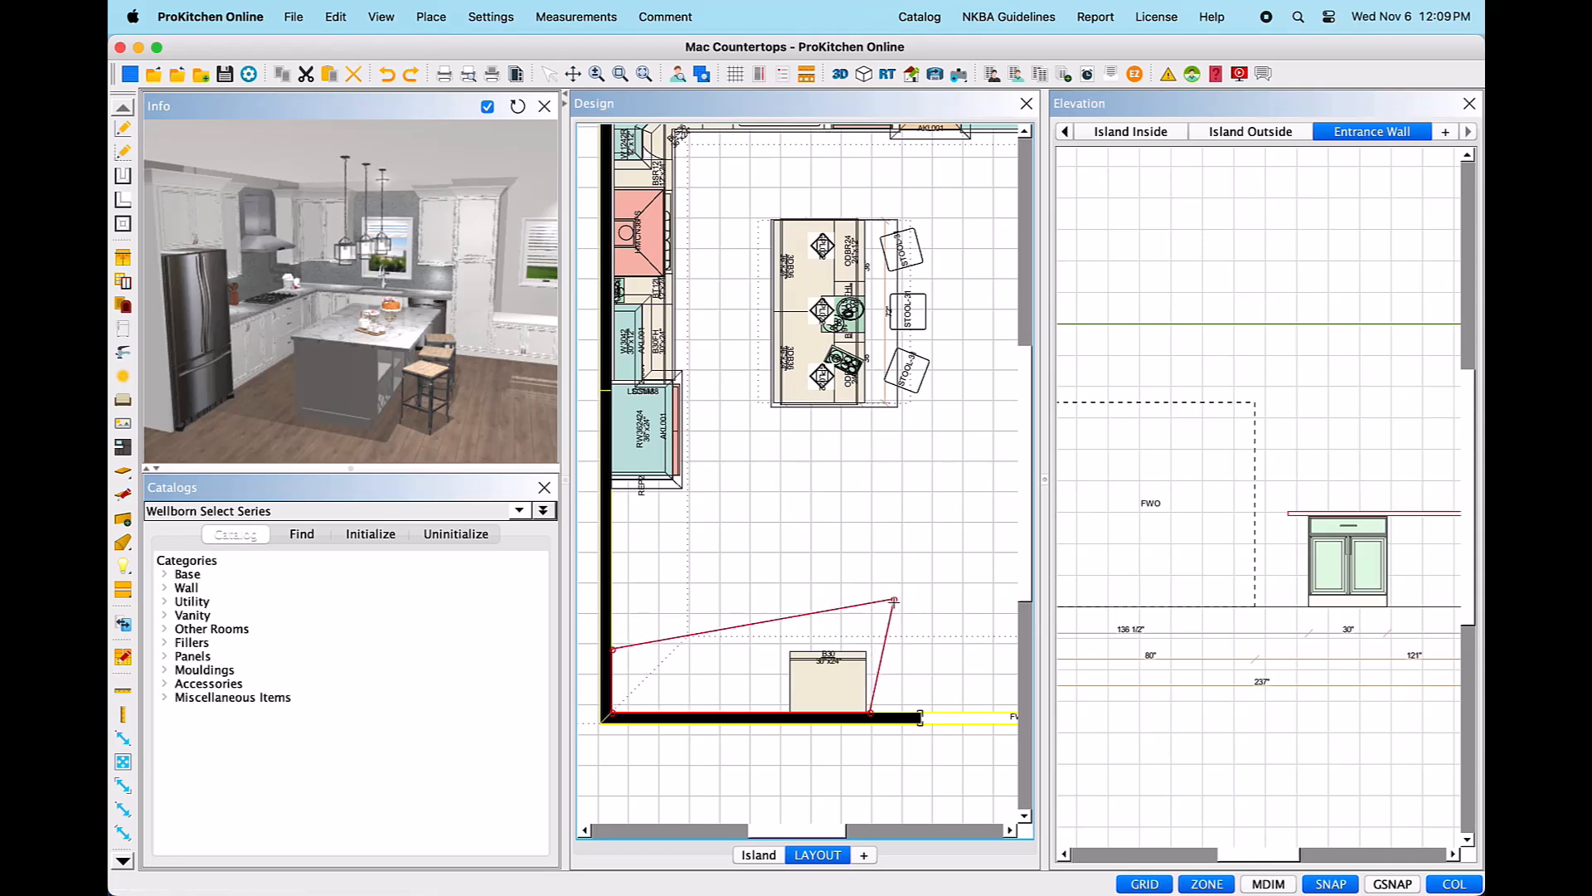
left_click(895, 600)
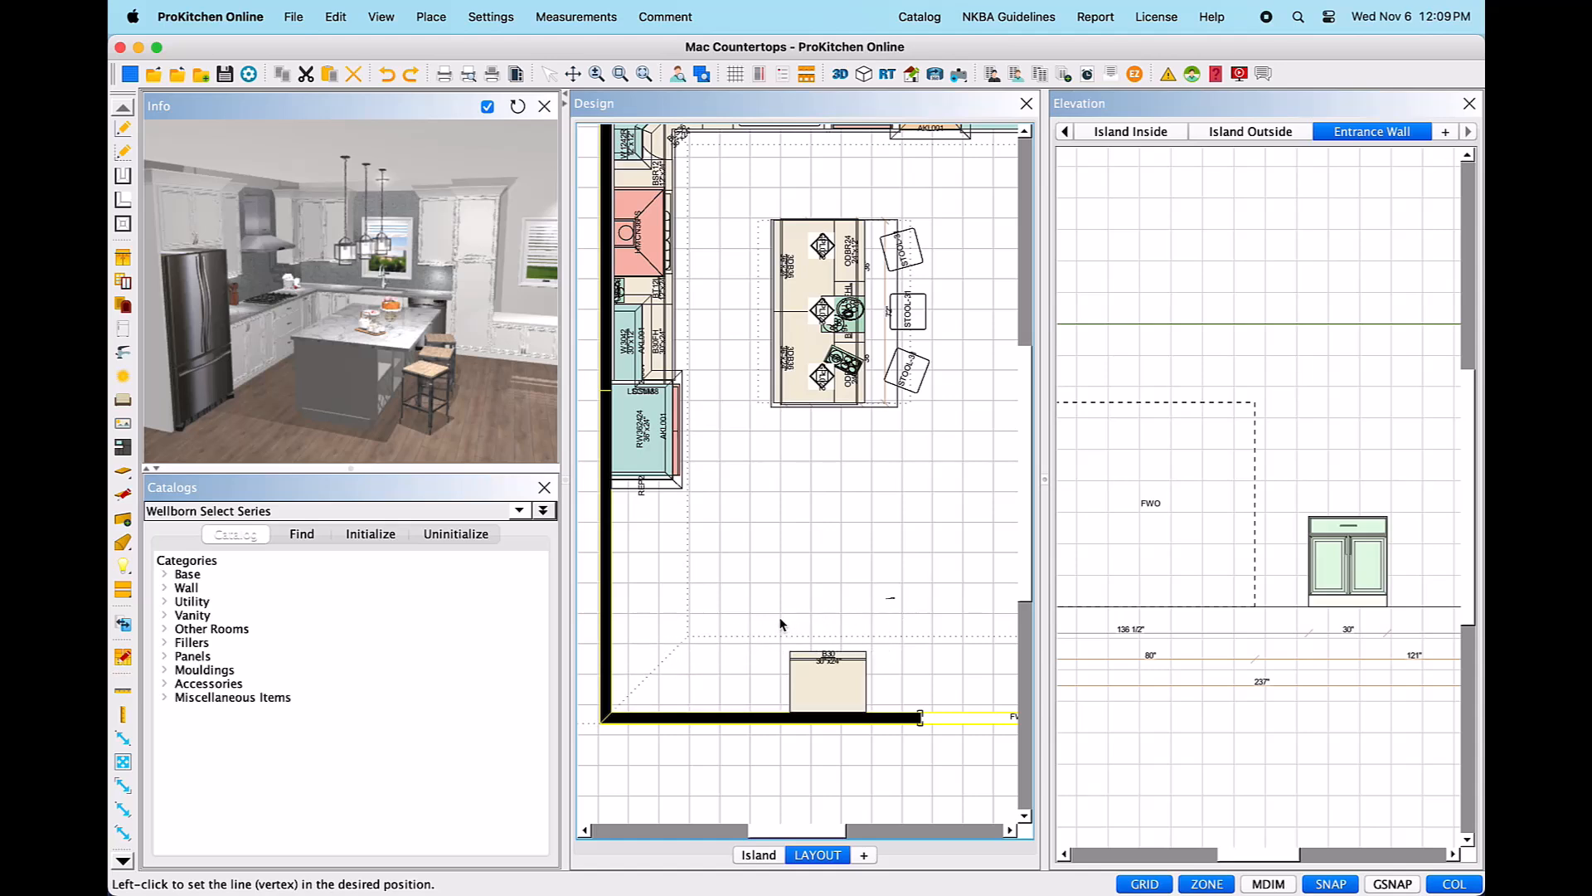
key("super+z")
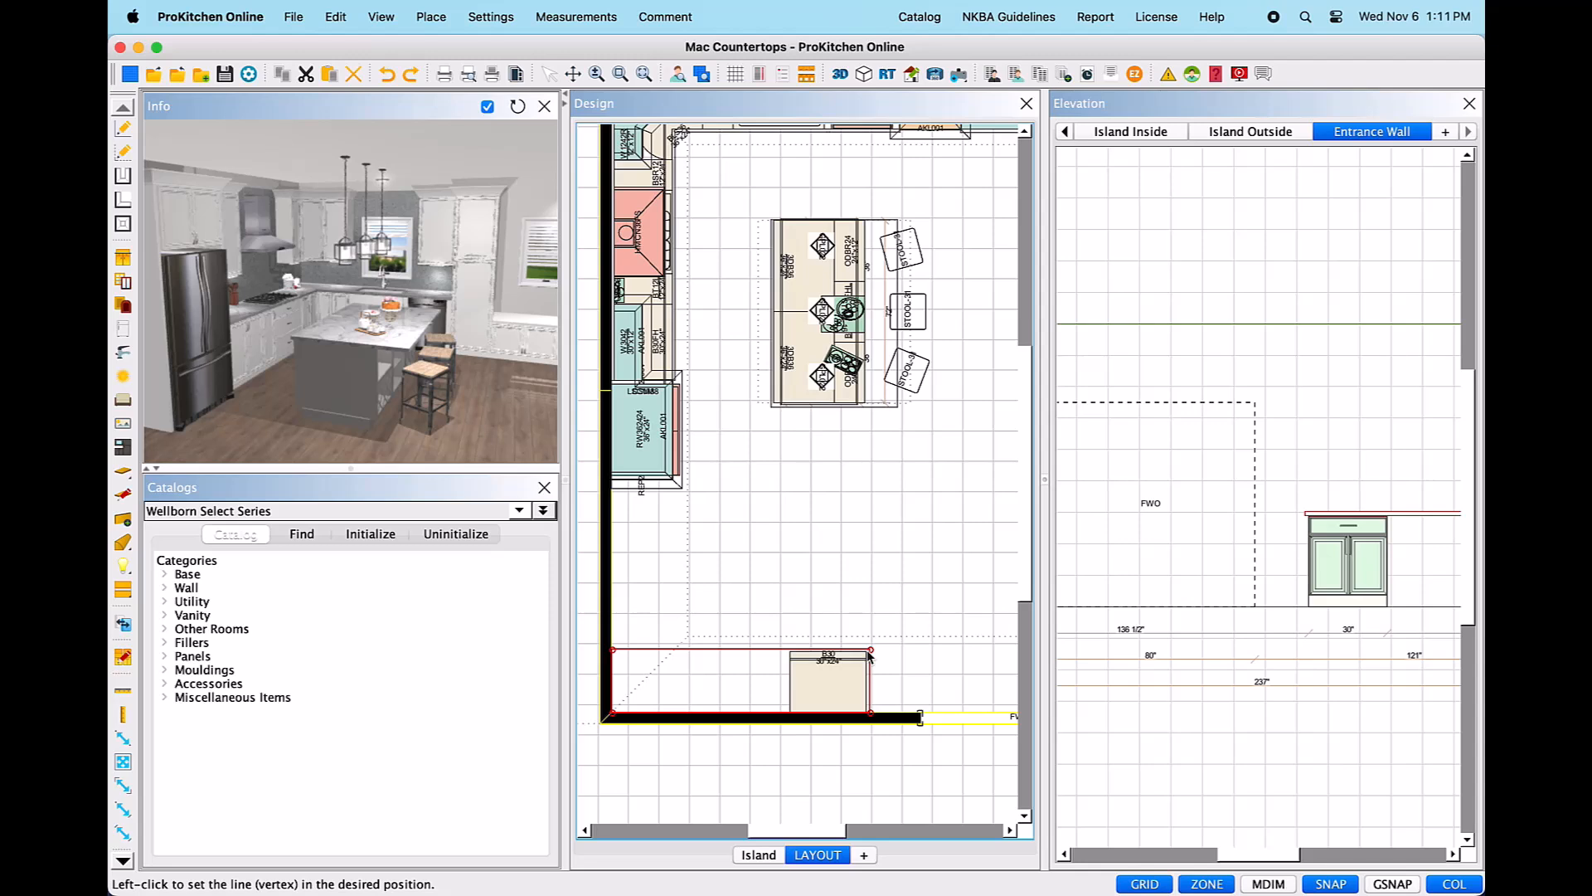
- Extrude the B30 countertop's front edge along the left wall up to the refrigerator, forming an L-shaped countertop
right_click(730, 654)
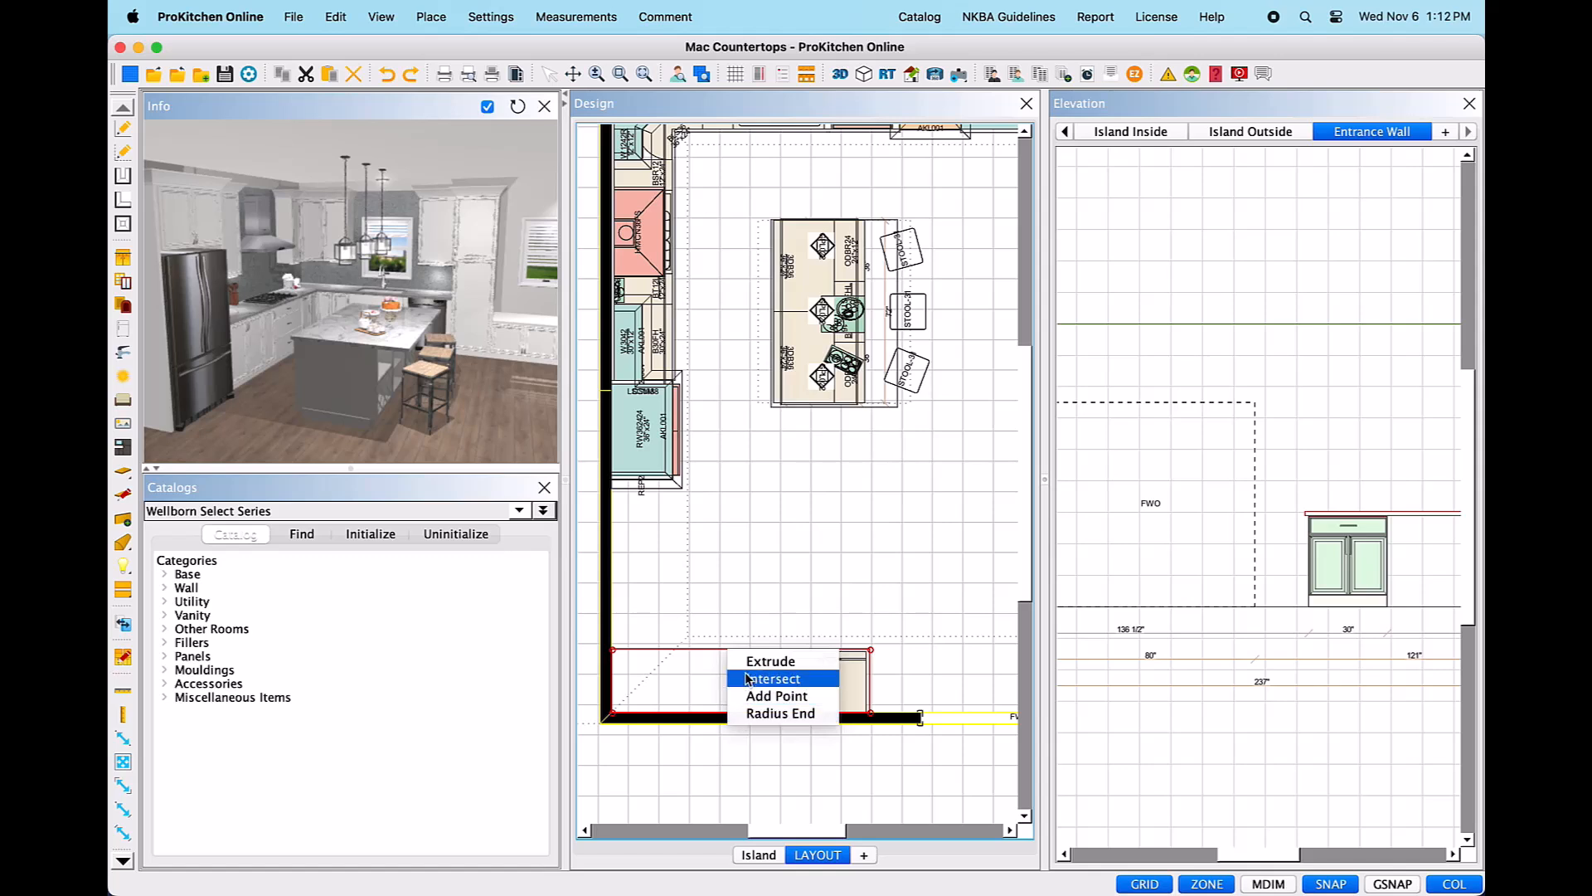
left_click(770, 660)
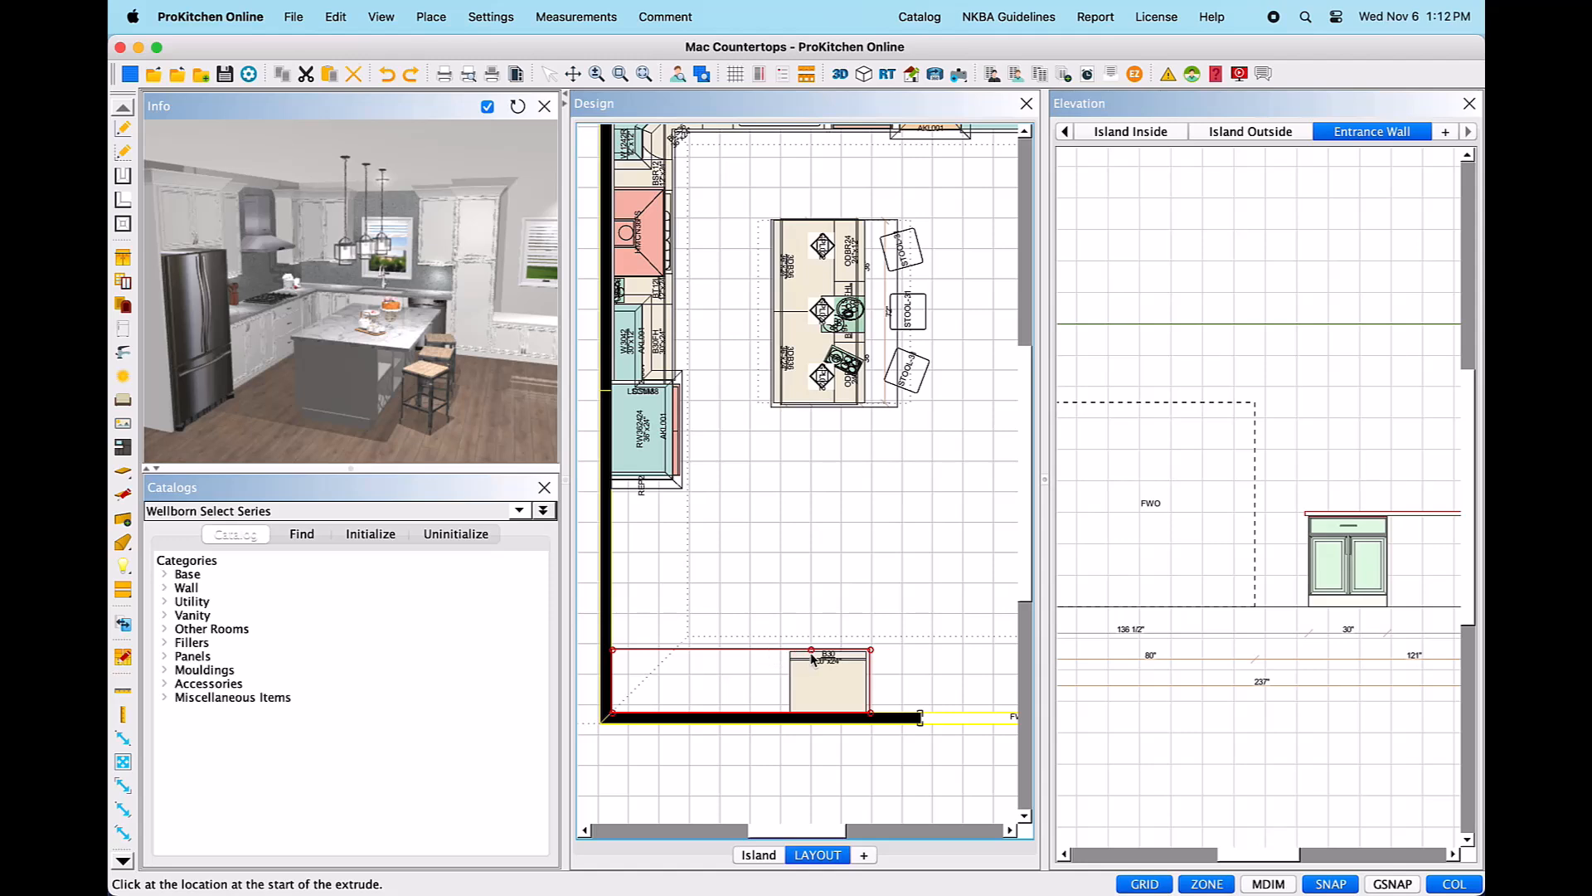
left_click(680, 650)
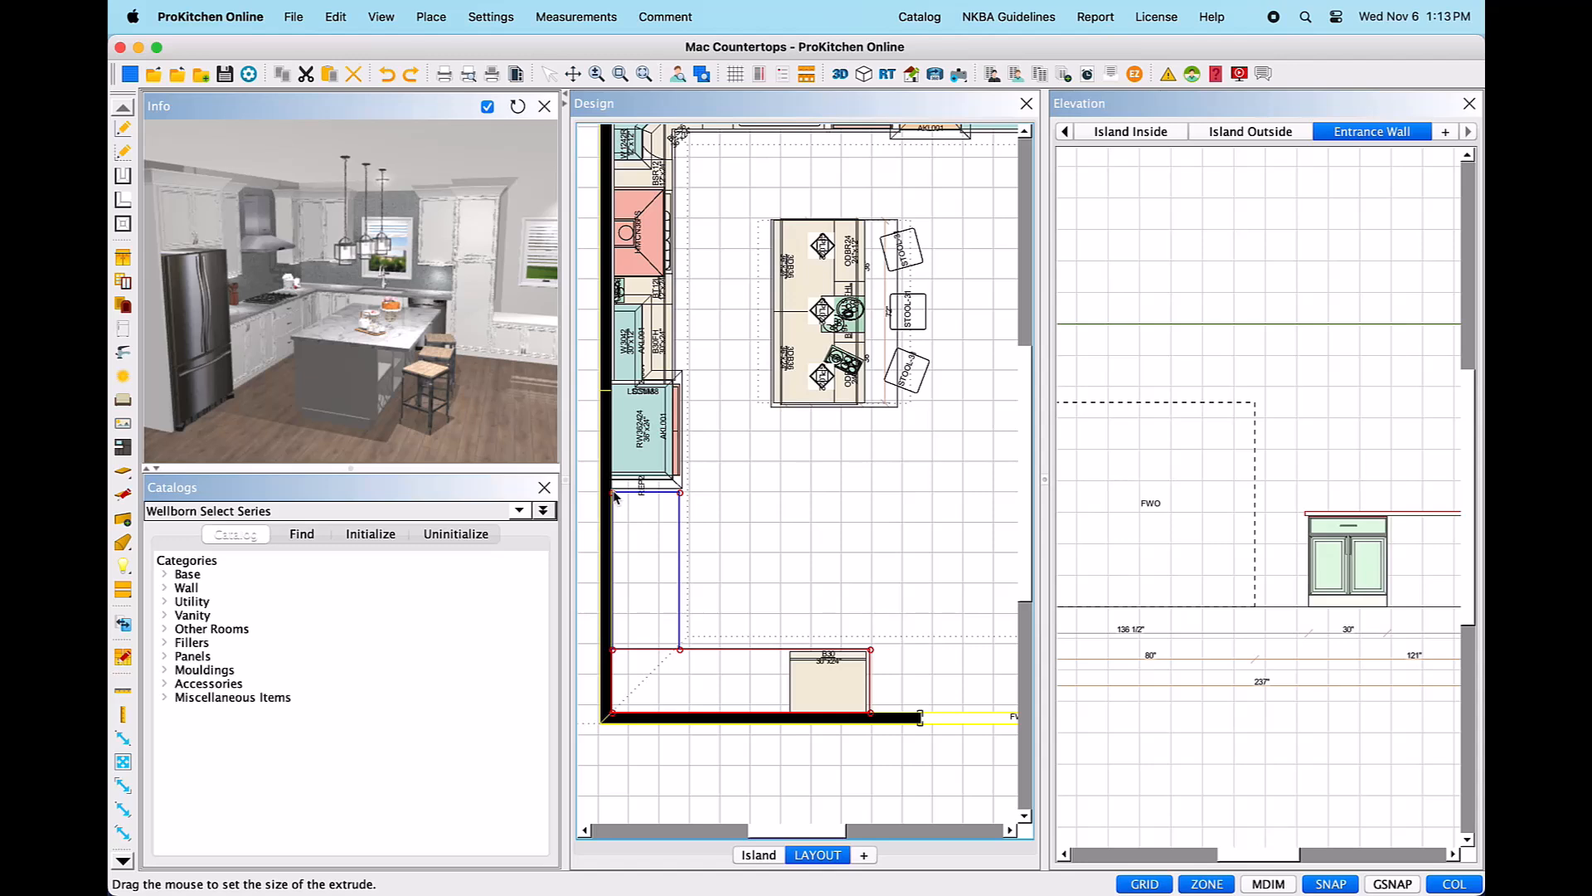
left_click(613, 494)
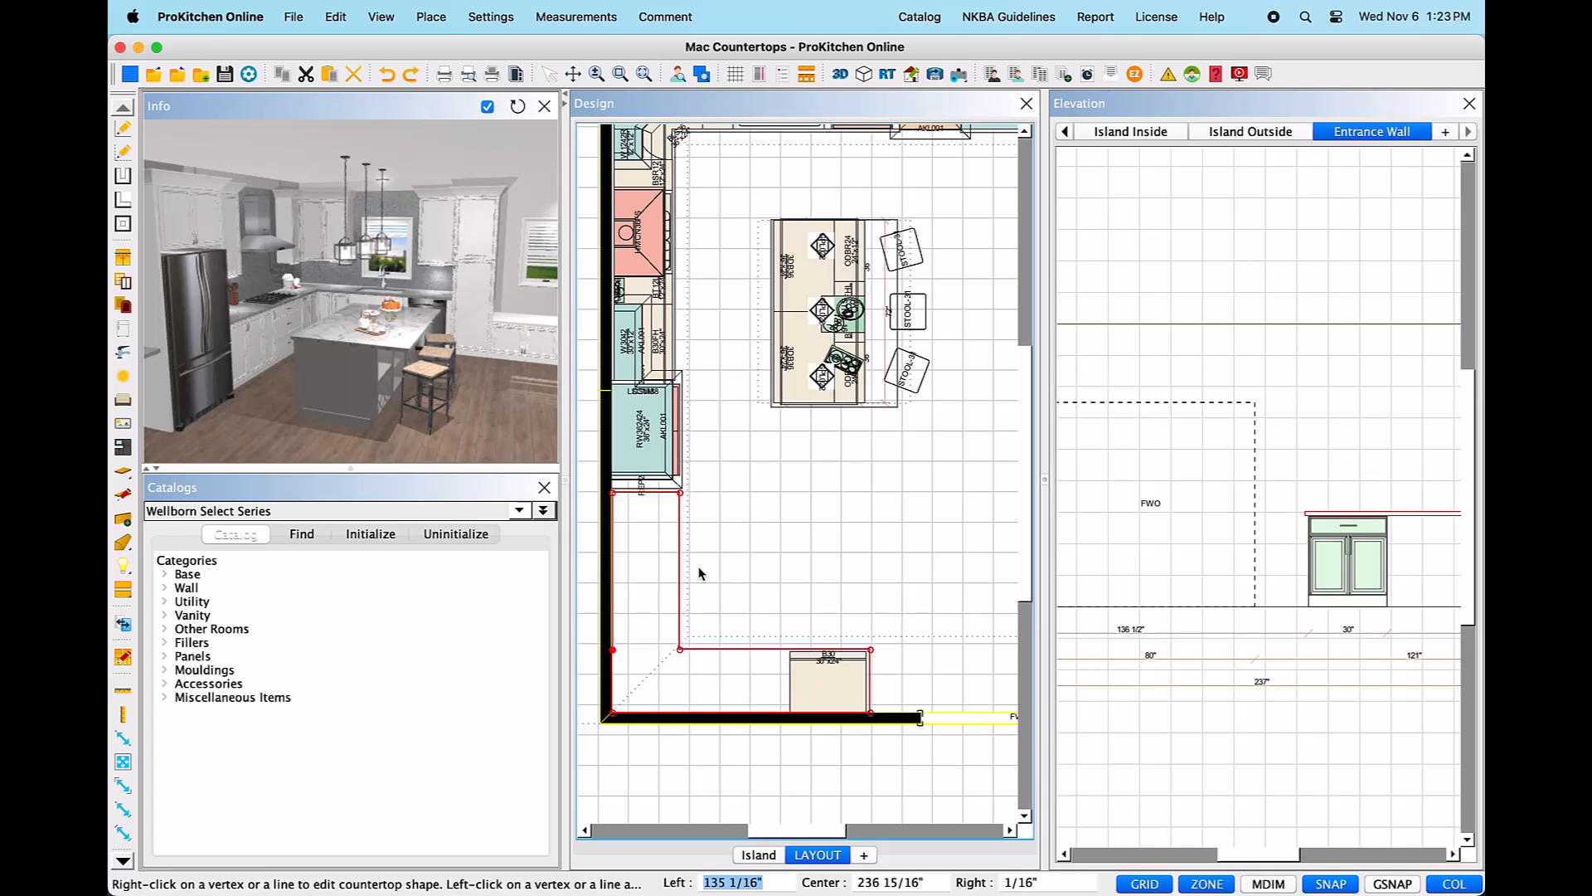
- Edit the island countertop's shape, moving its lower-left corner across the island to beyond the stools
right_click(680, 569)
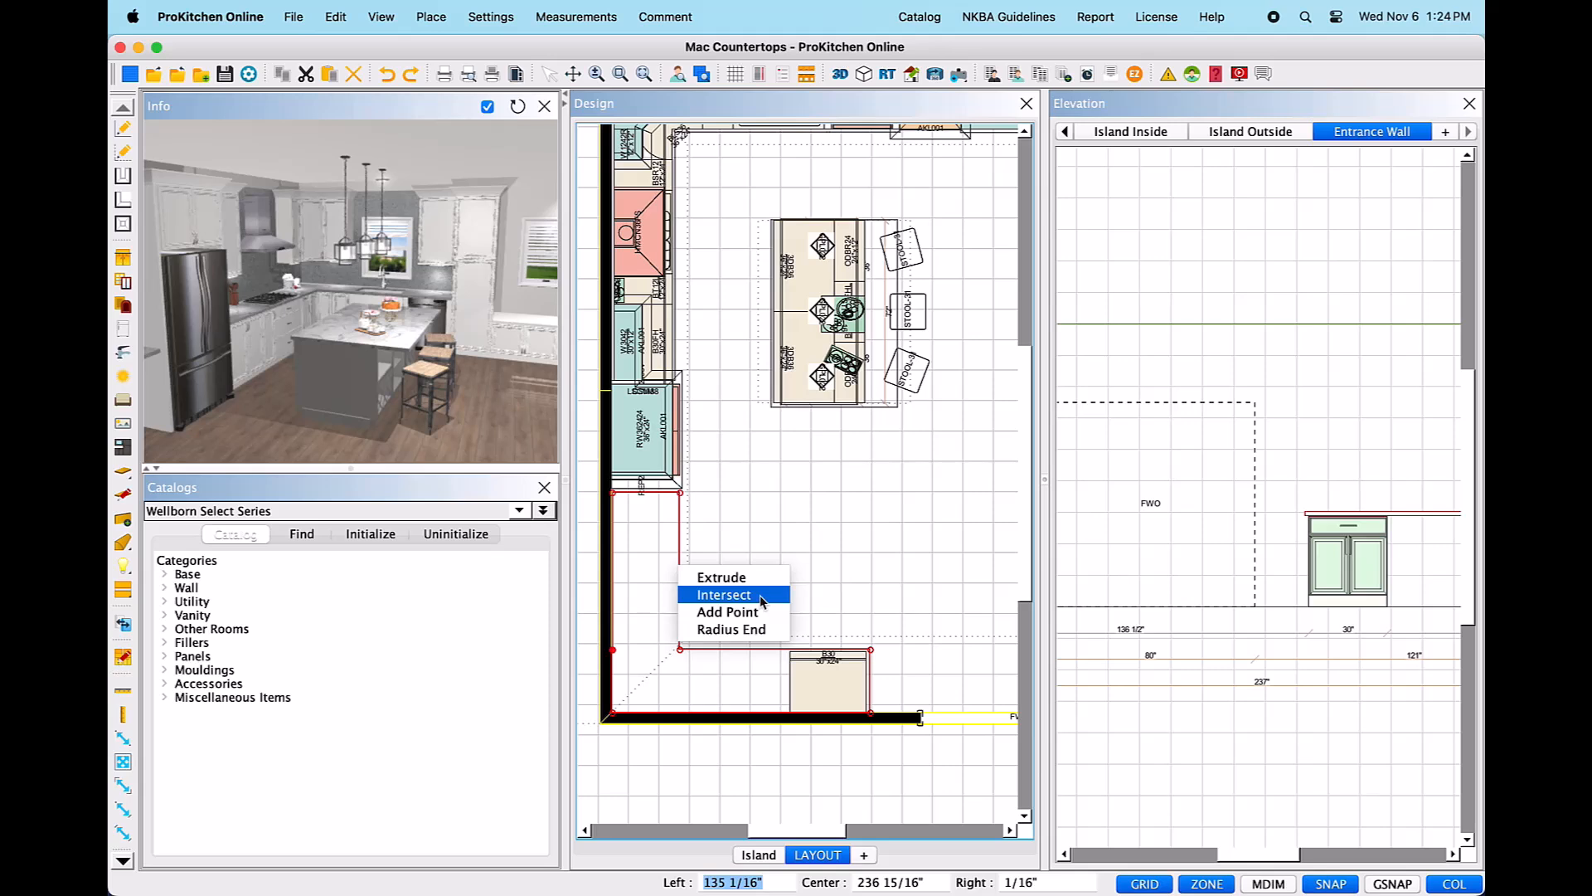
left_click(902, 516)
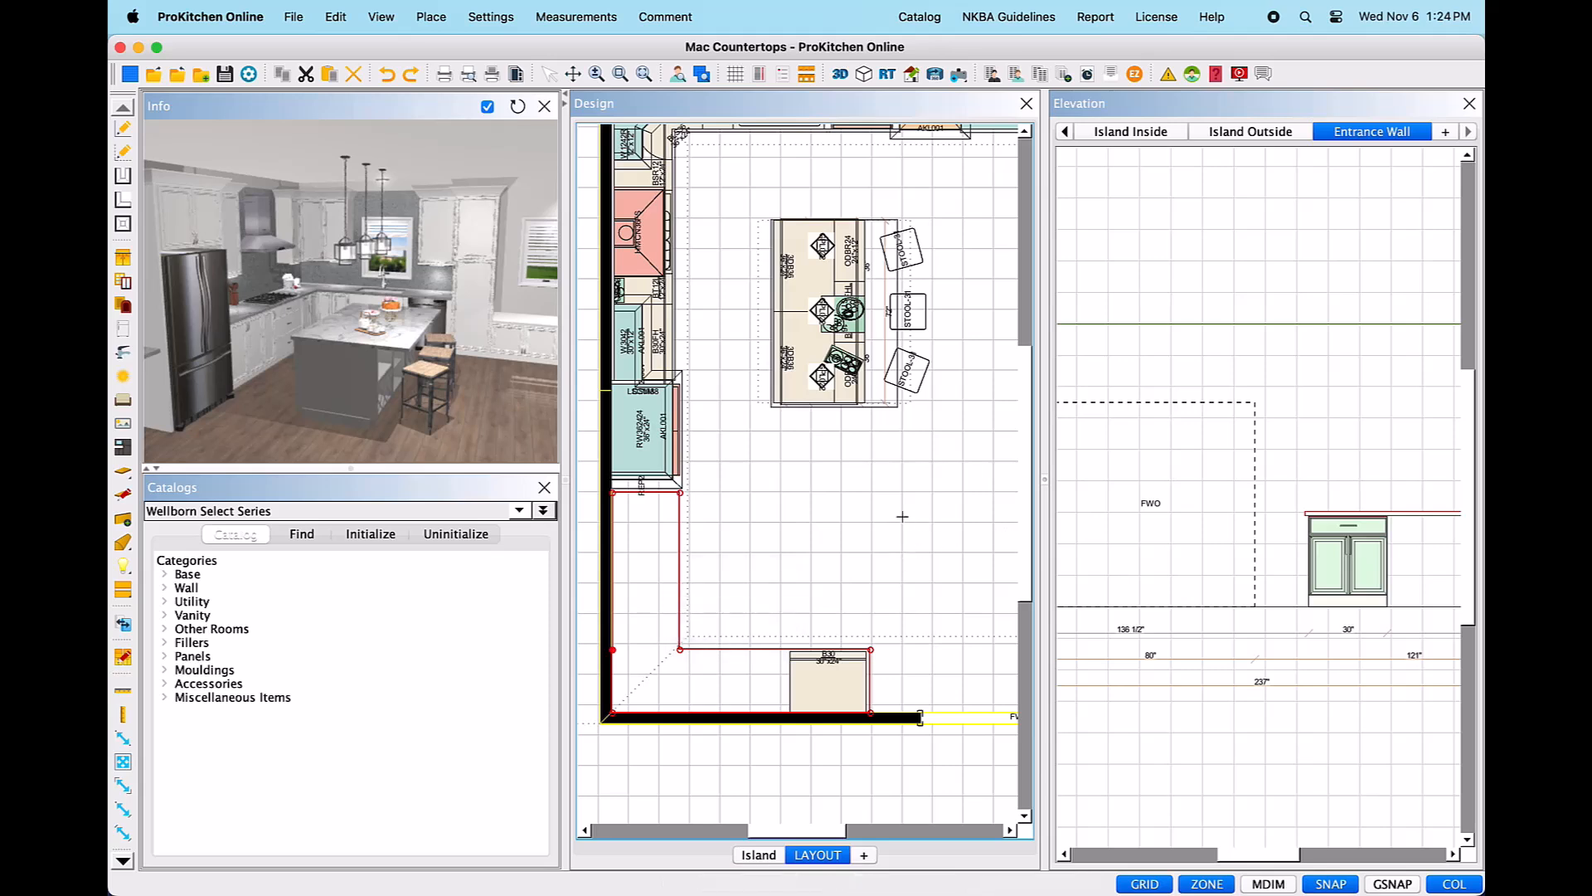
left_click(881, 495)
left_click(886, 398)
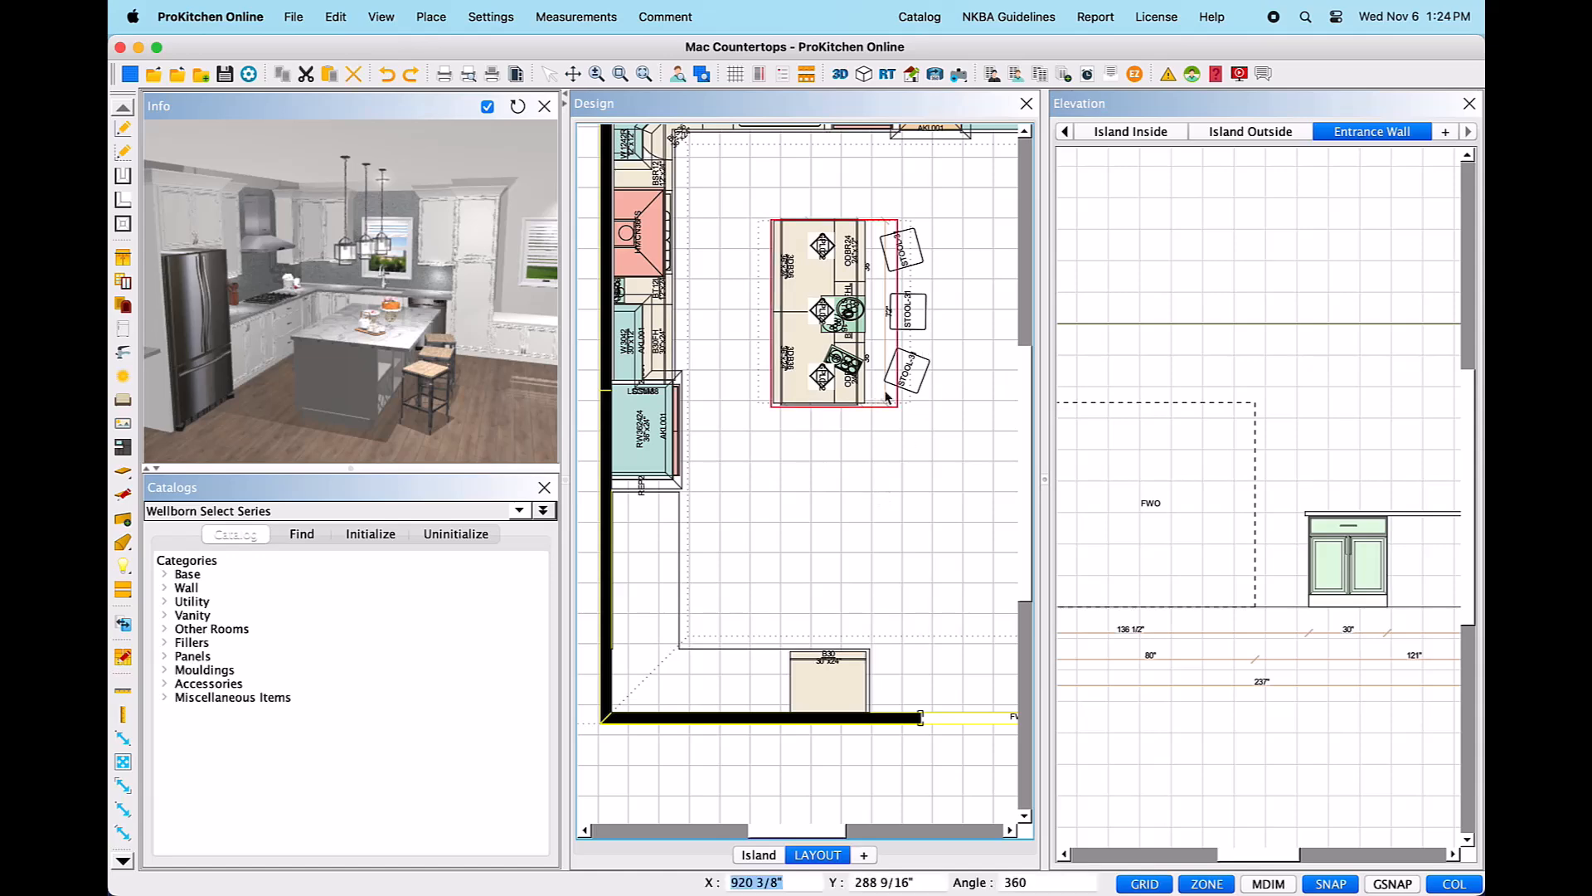
right_click(886, 399)
mouse_move(979, 439)
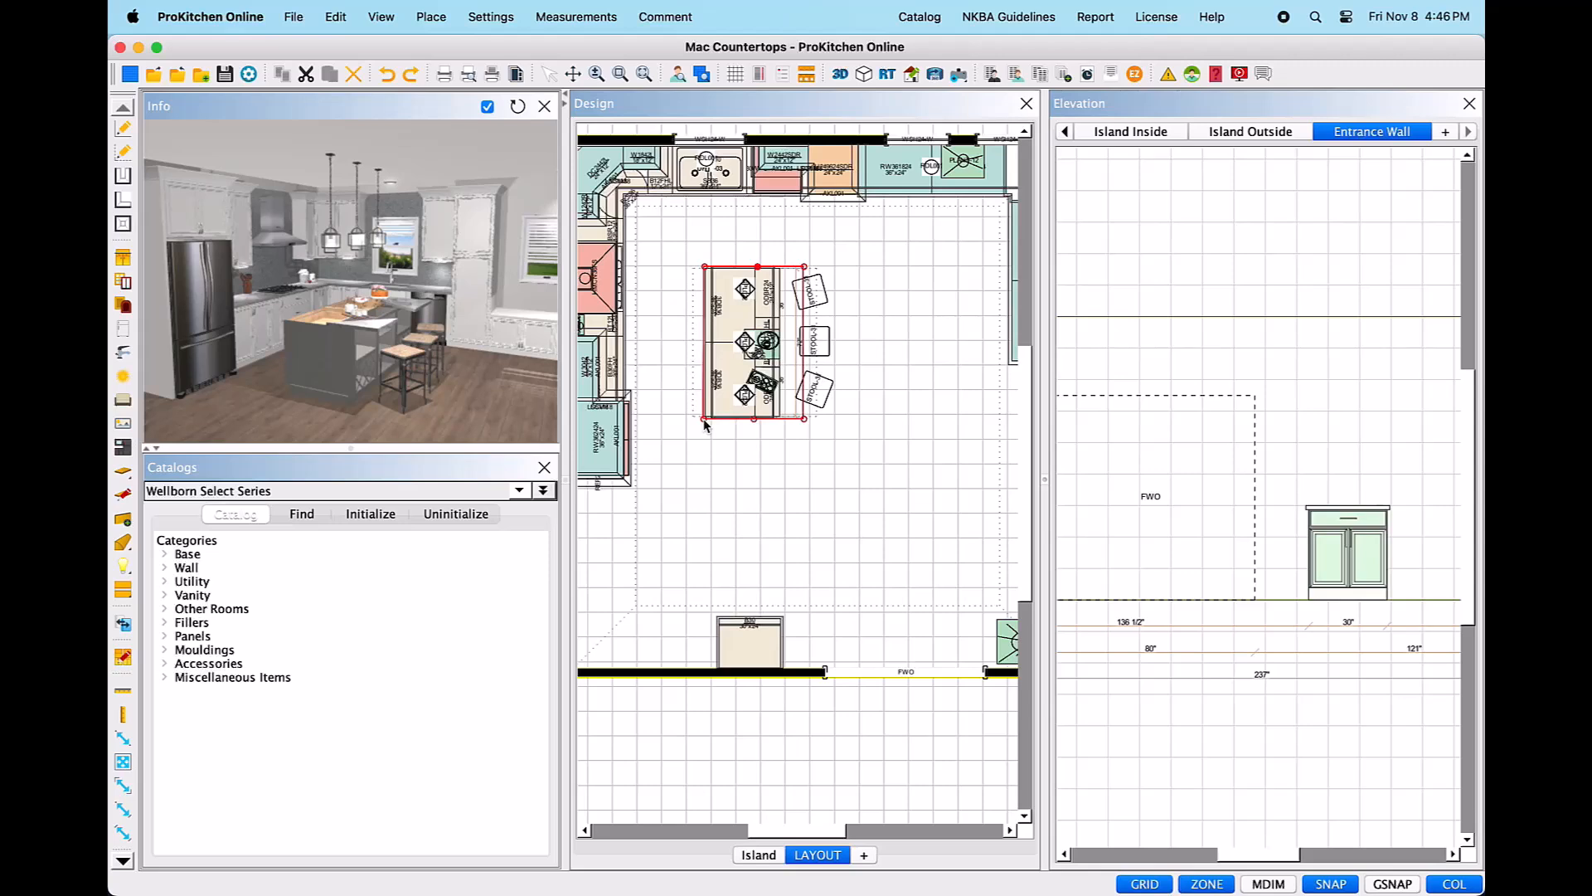
left_click(704, 419)
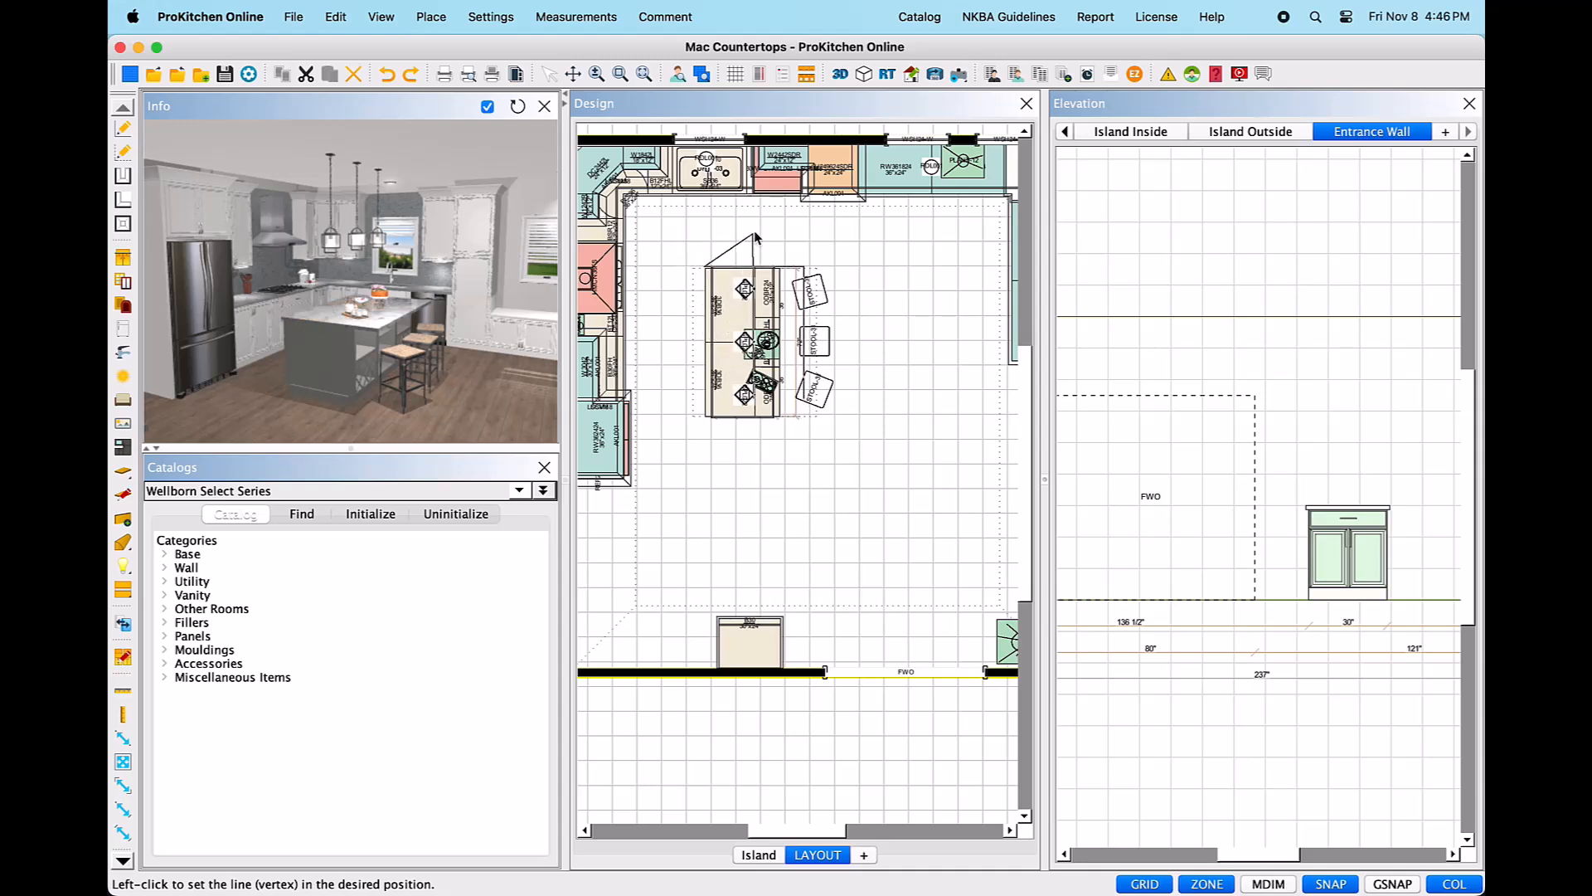
left_click(838, 317)
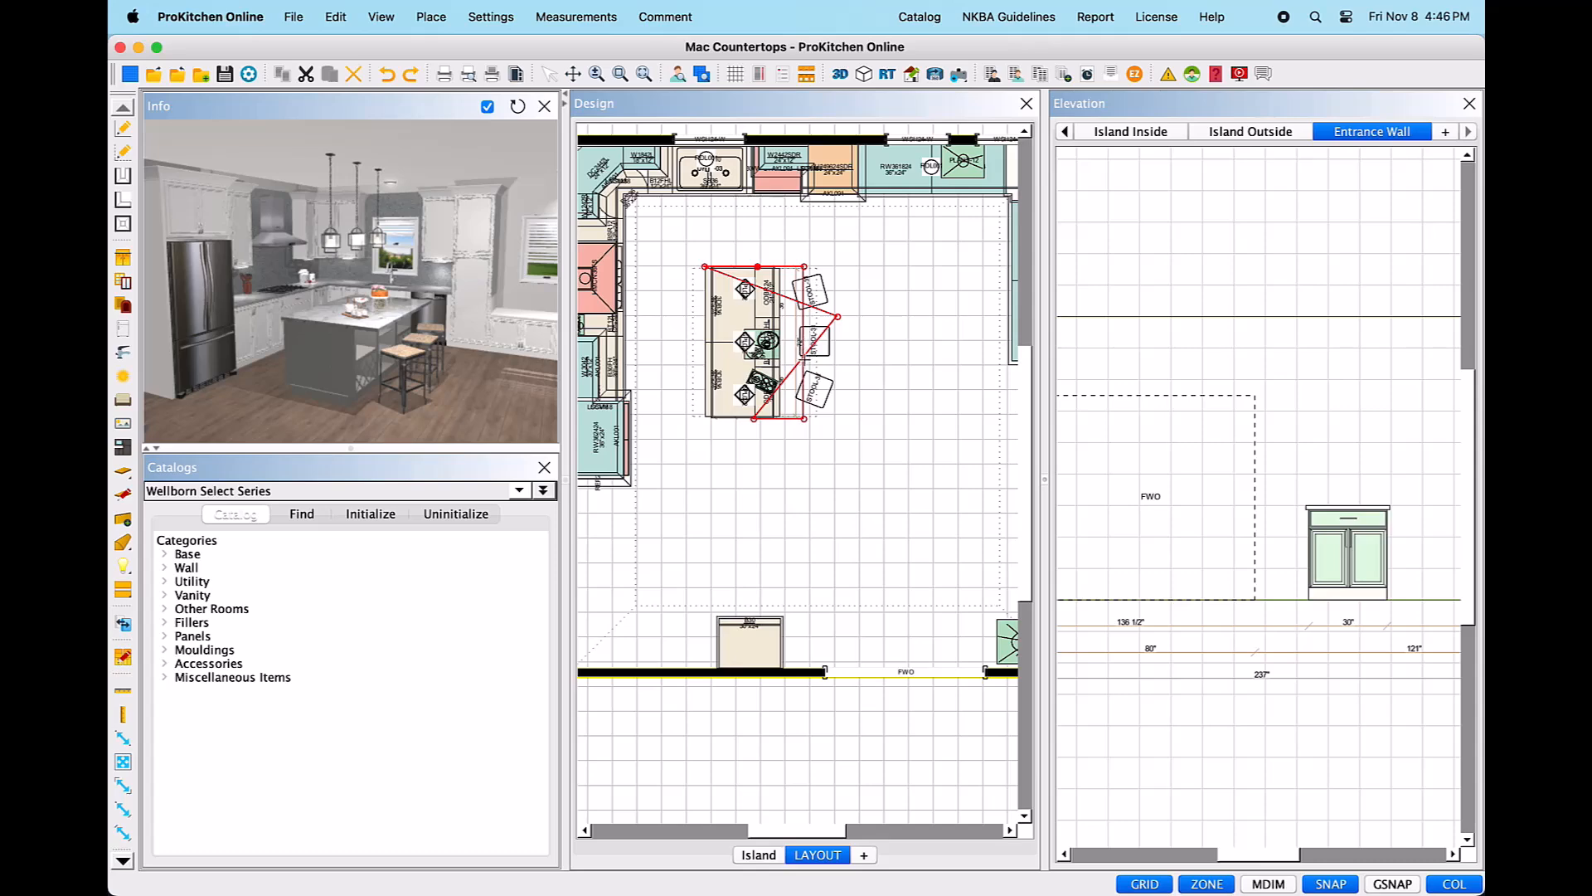
- Add a point on the island countertop's lower edge and move its lower-left corner out past the stools
right_click(797, 353)
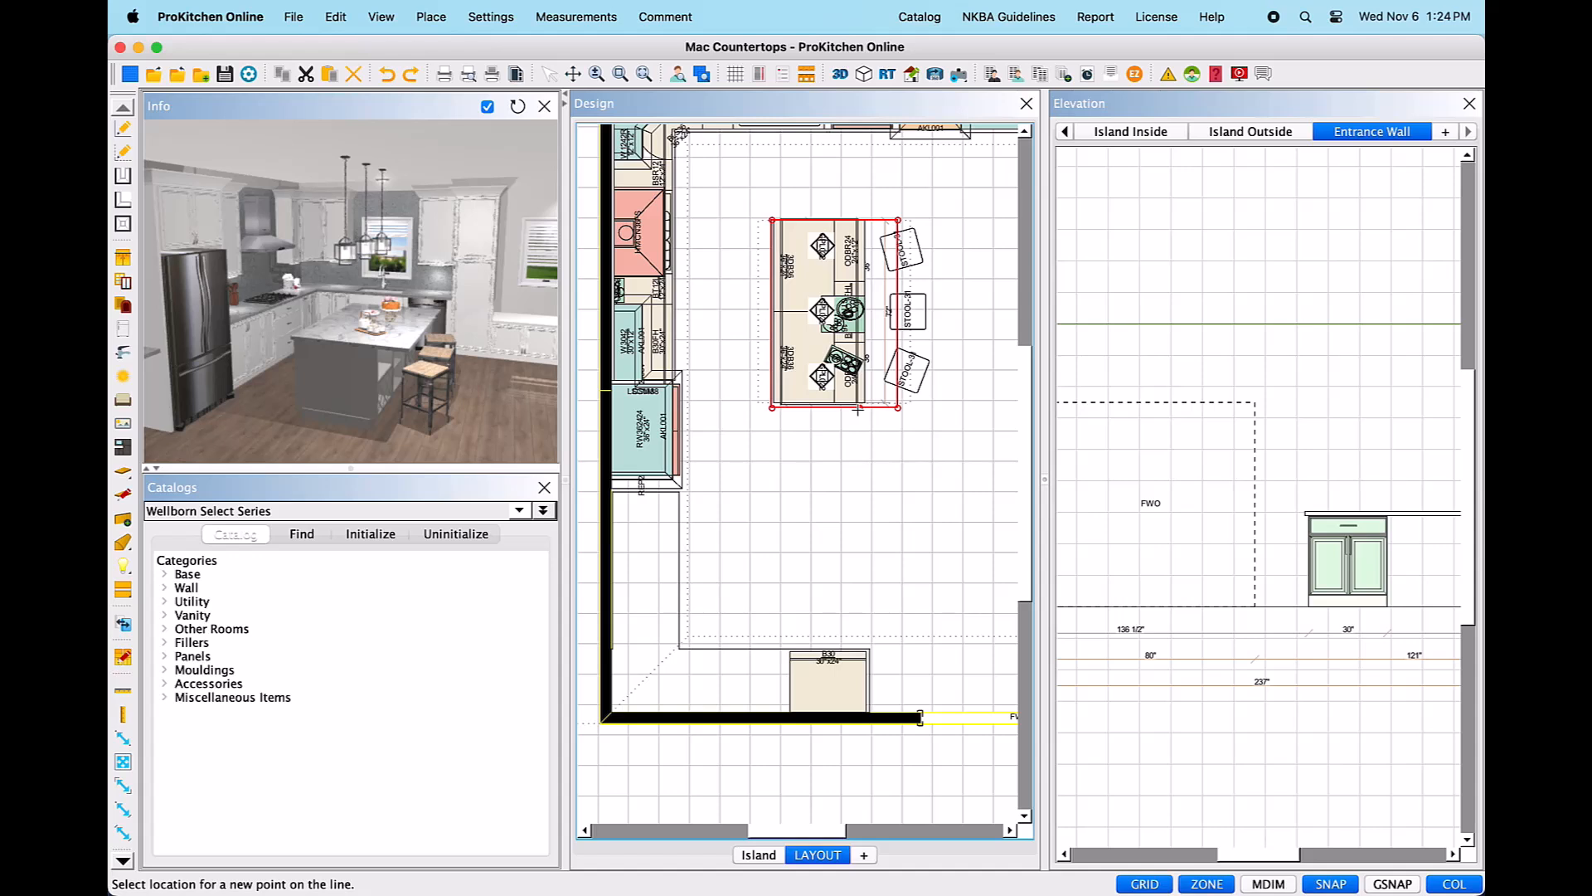
left_click(858, 407)
left_click(773, 407)
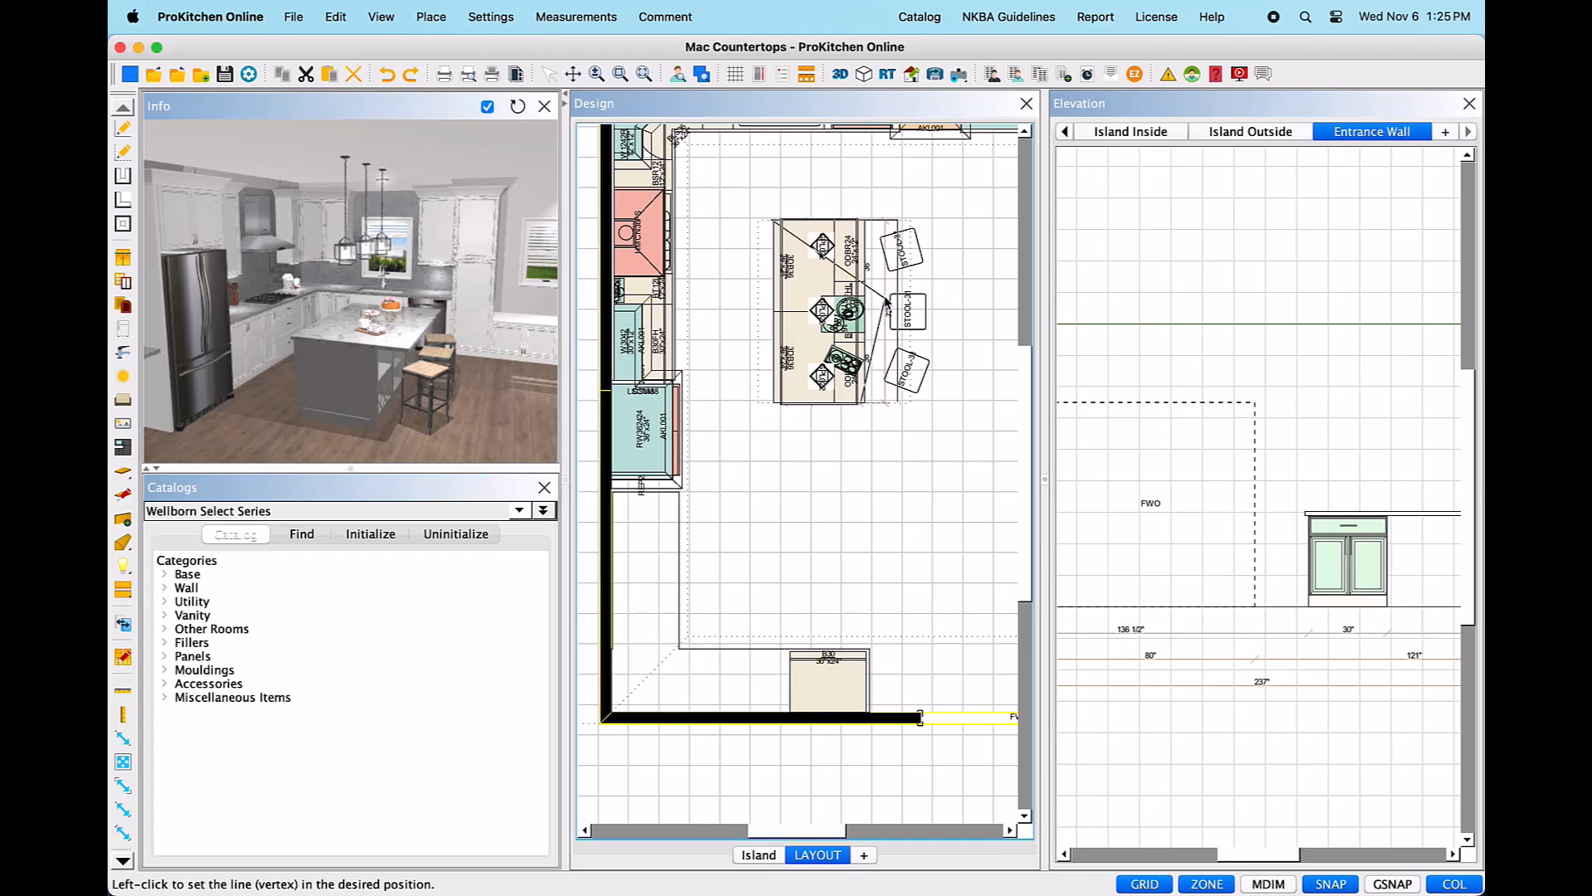
left_click(899, 302)
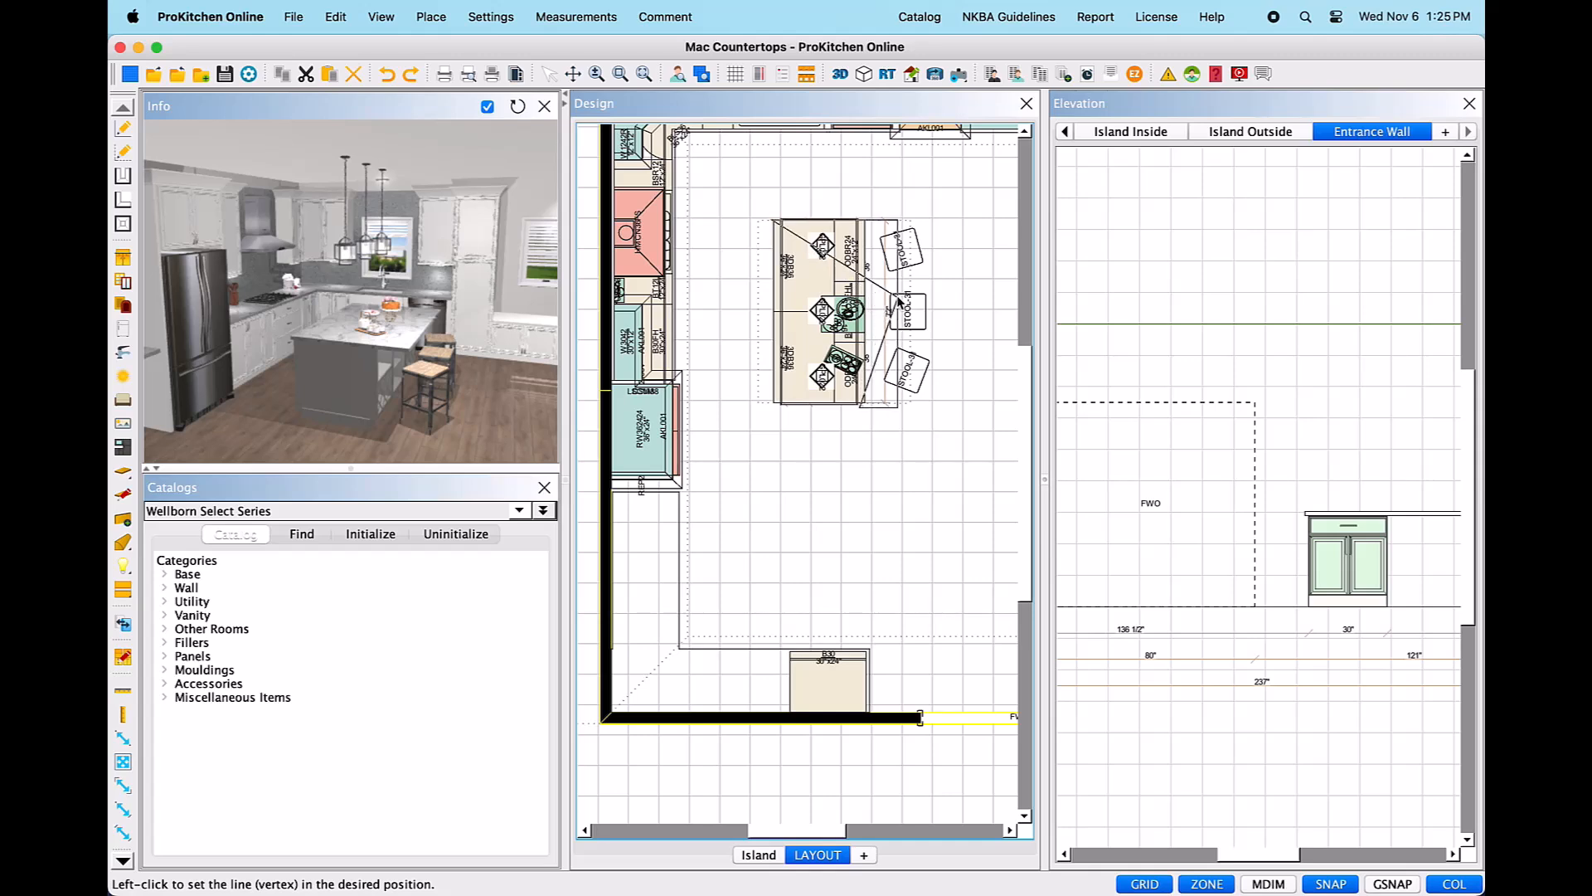
left_click(938, 316)
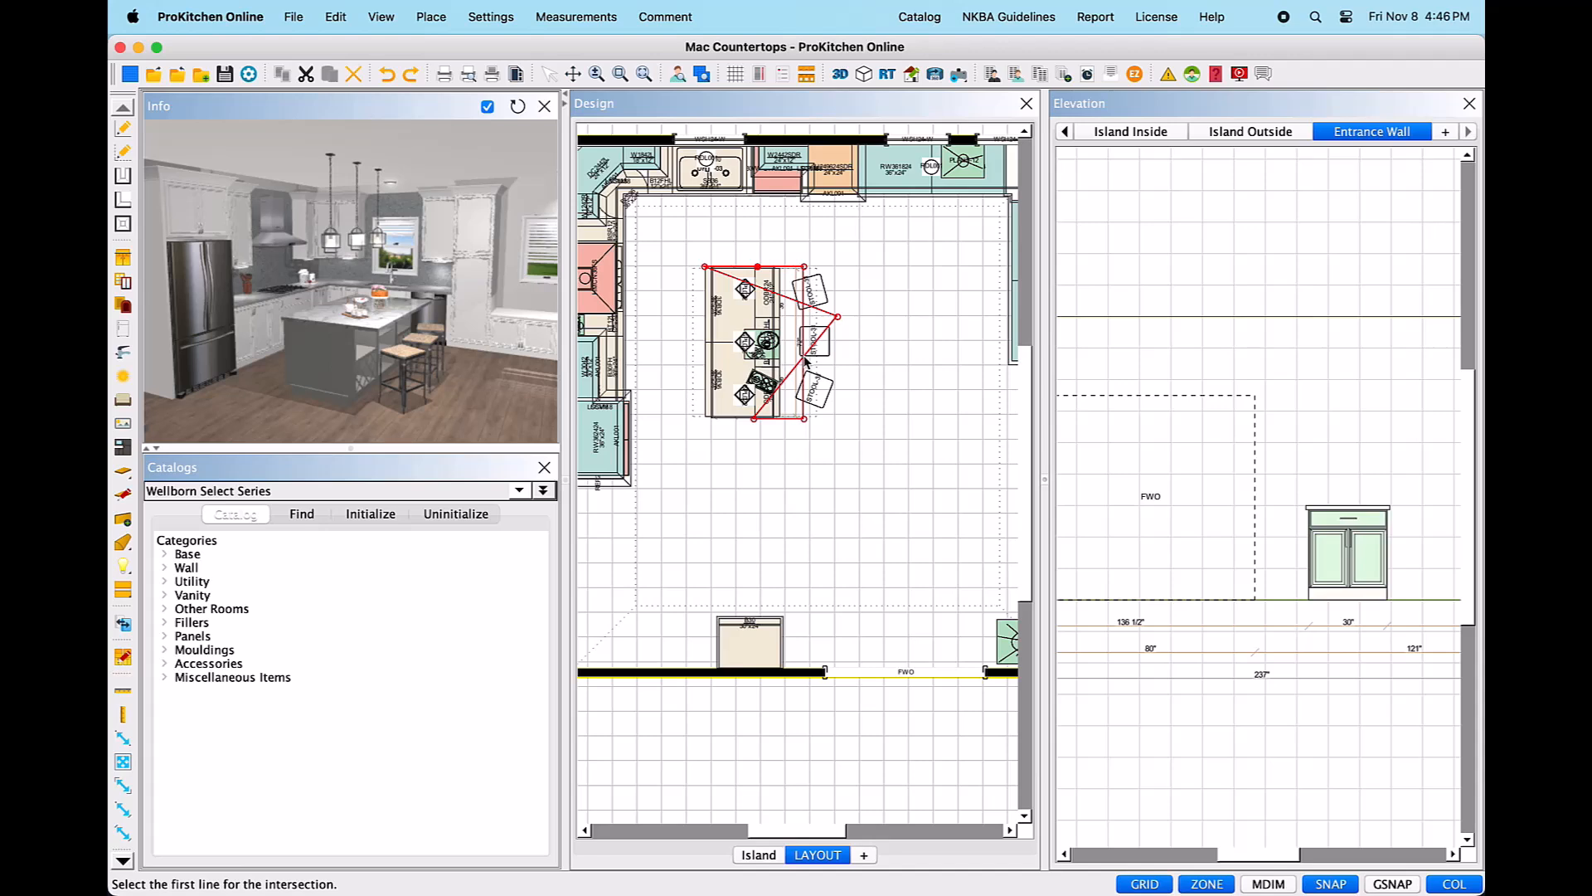
- Try to intersect the crossing edges on the stool side of the island countertop
left_click(804, 361)
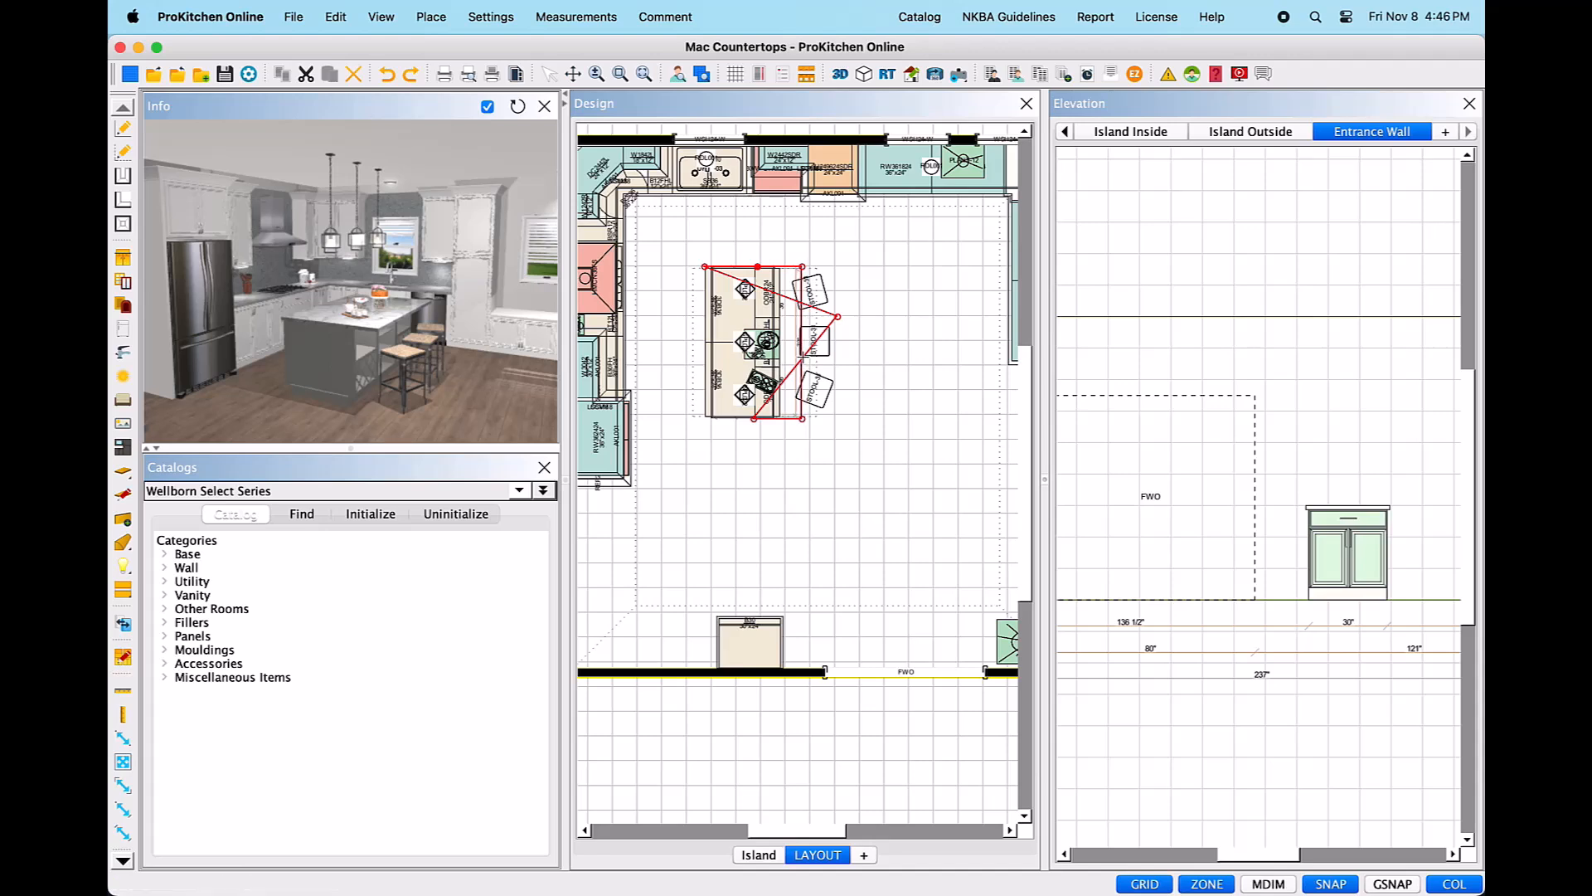
right_click(798, 357)
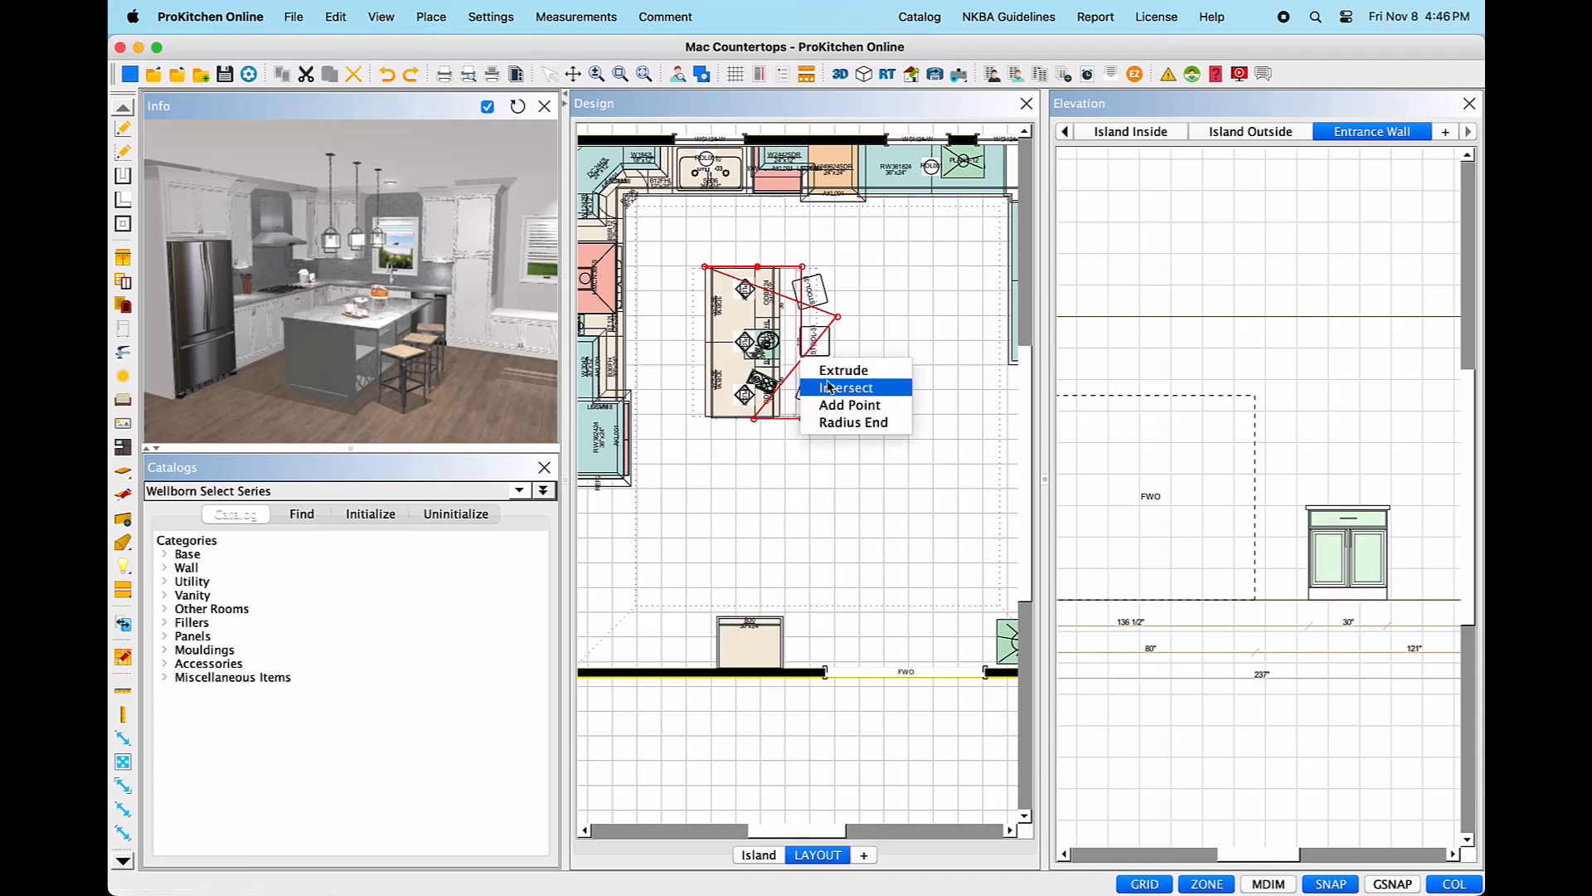
left_click(839, 385)
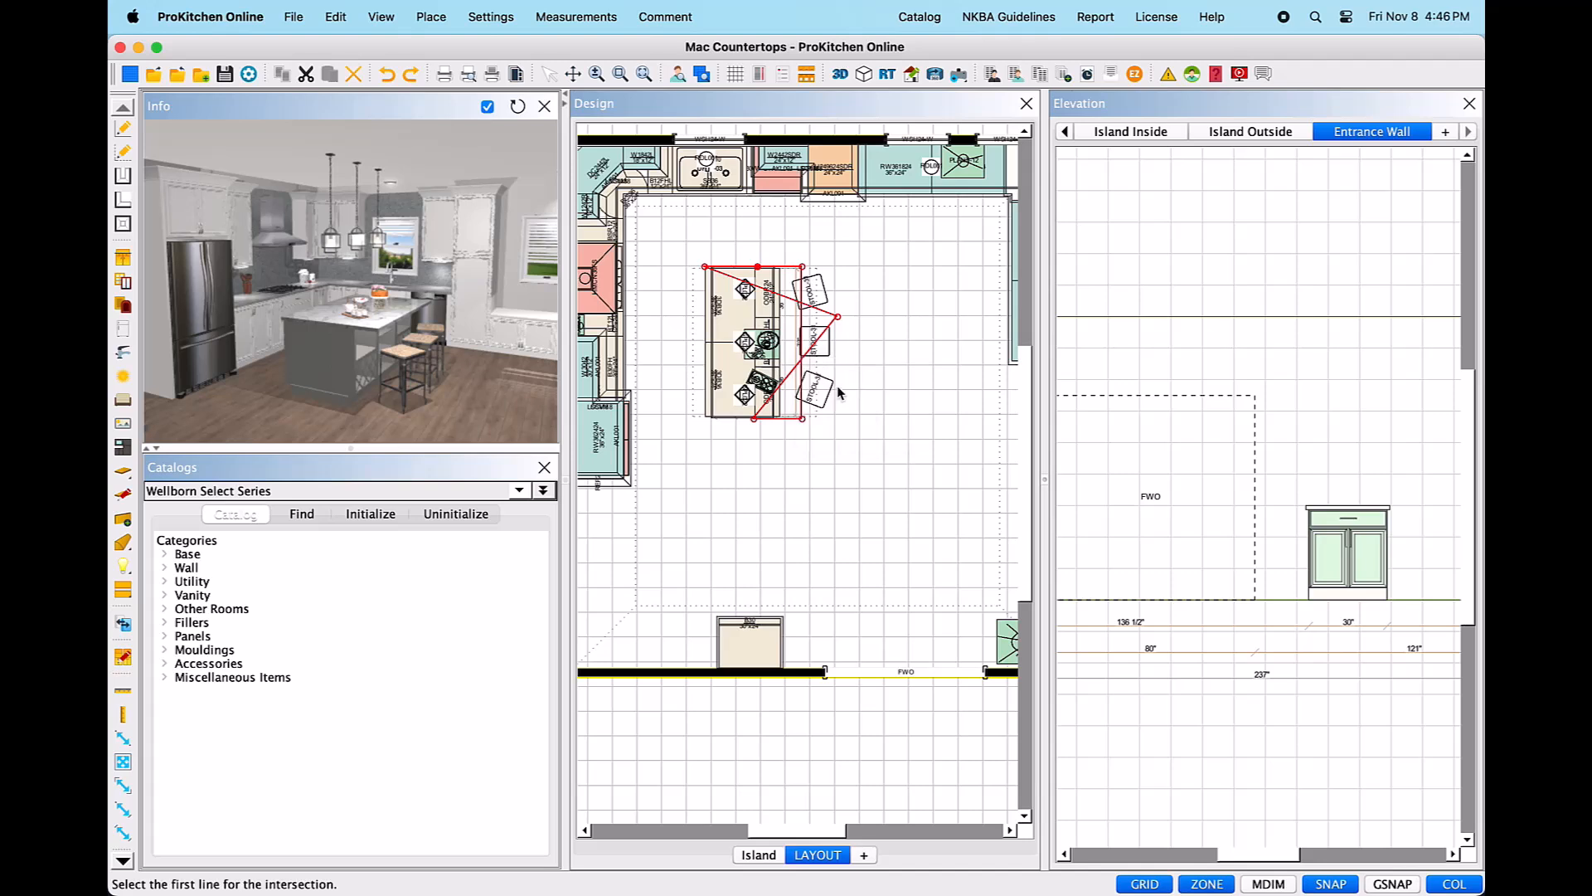
left_click(817, 341)
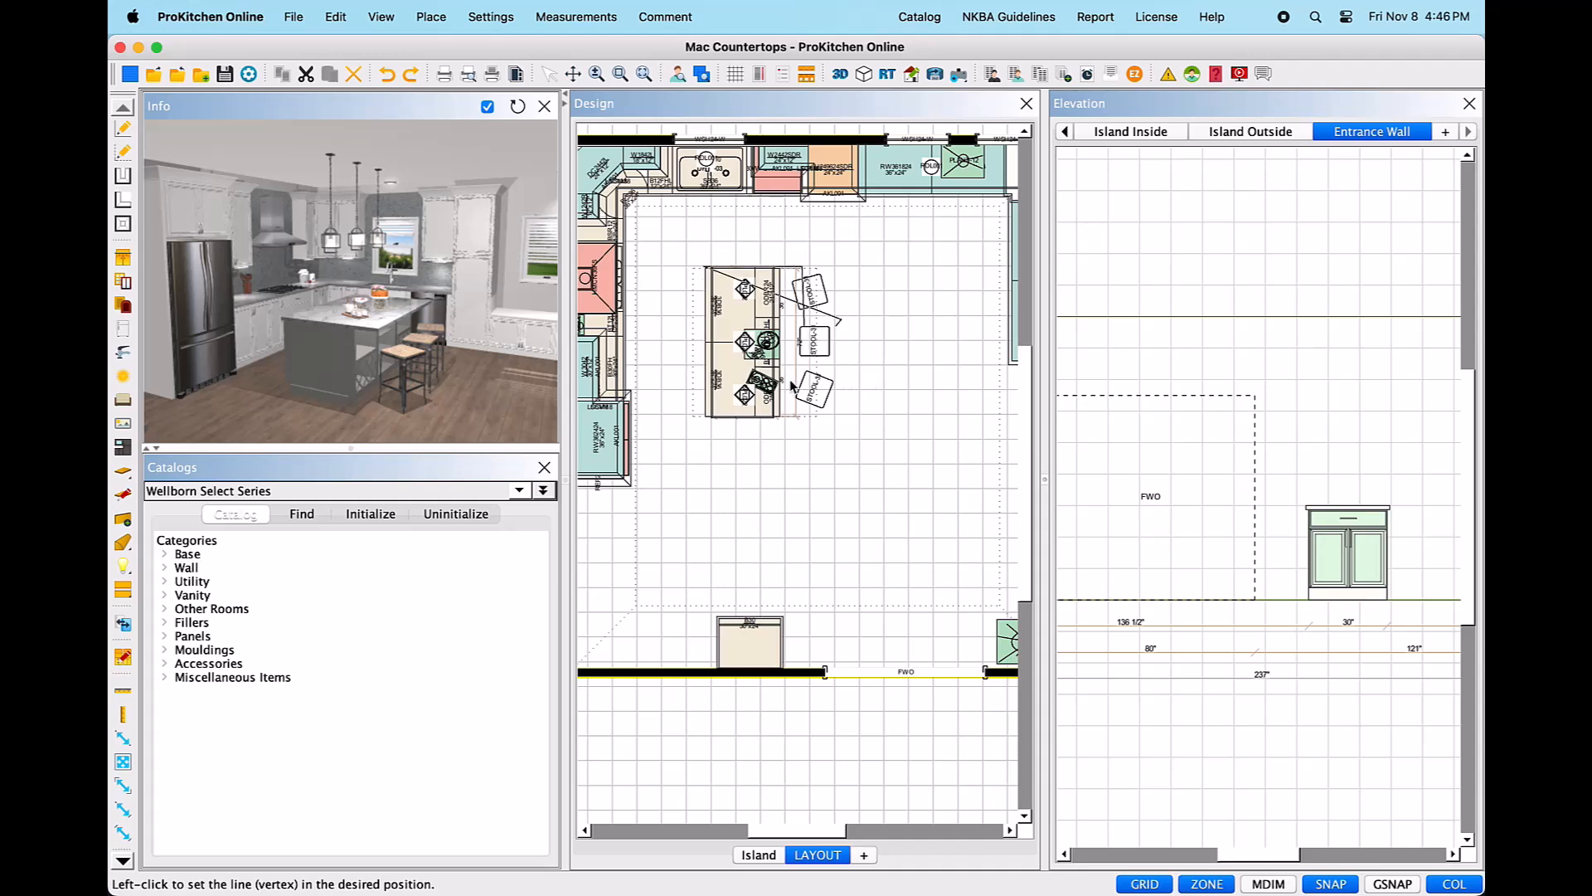
double_click(819, 374)
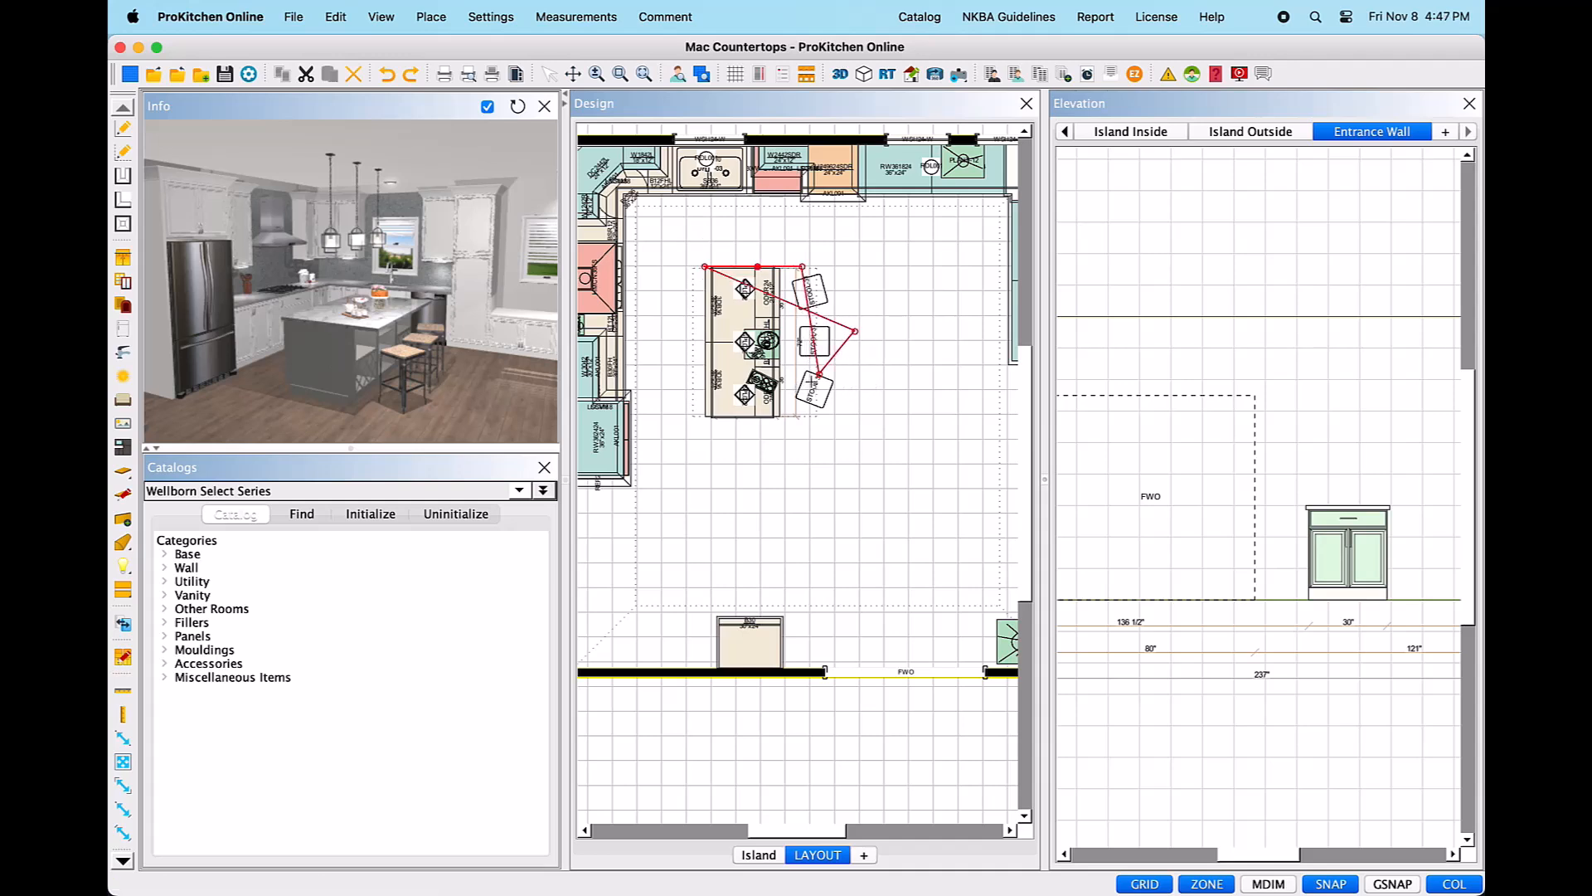
- Undo the recent shape edits on the island countertop
left_click(385, 74)
left_click(385, 74)
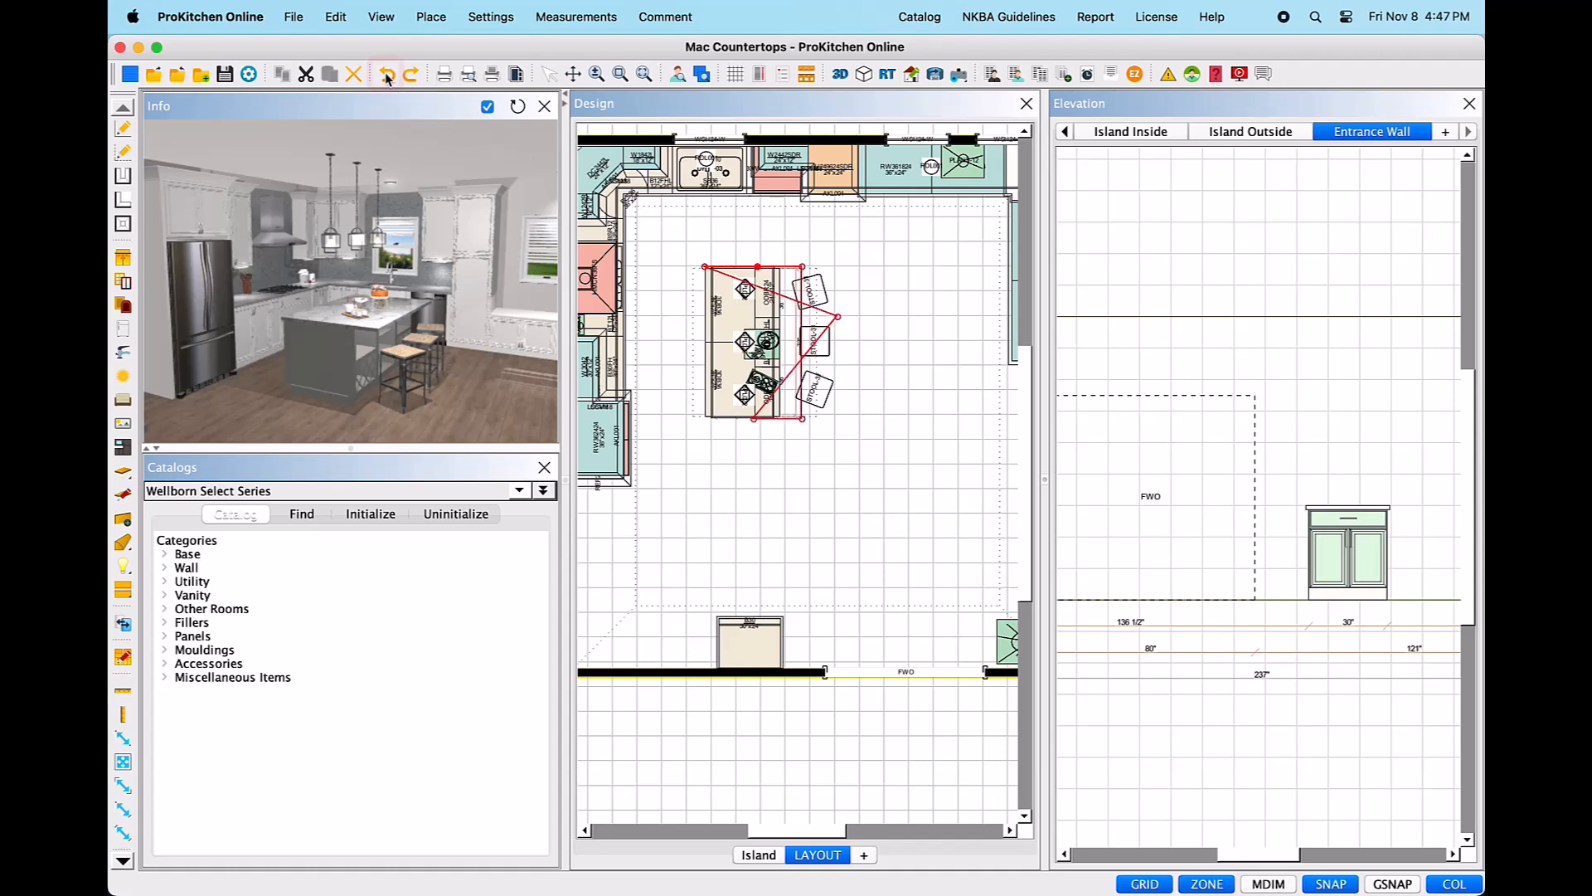
left_click(384, 74)
left_click(385, 74)
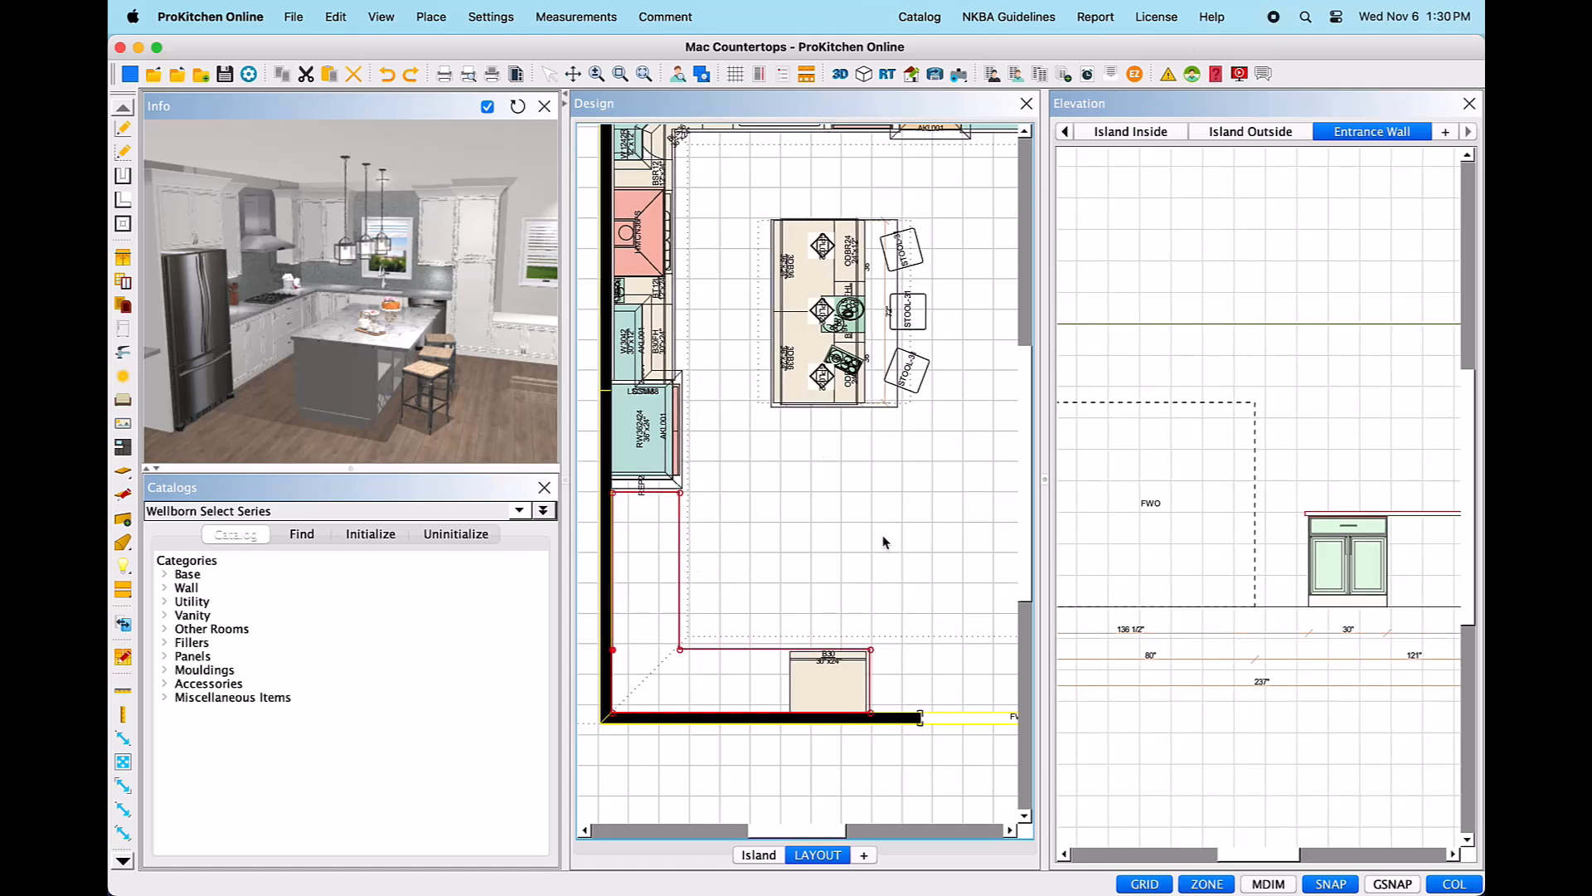
- Apply a Radius End to the L-shaped countertop's inner edge below the refrigerator, with a length of about 12 1/4"
right_click(678, 567)
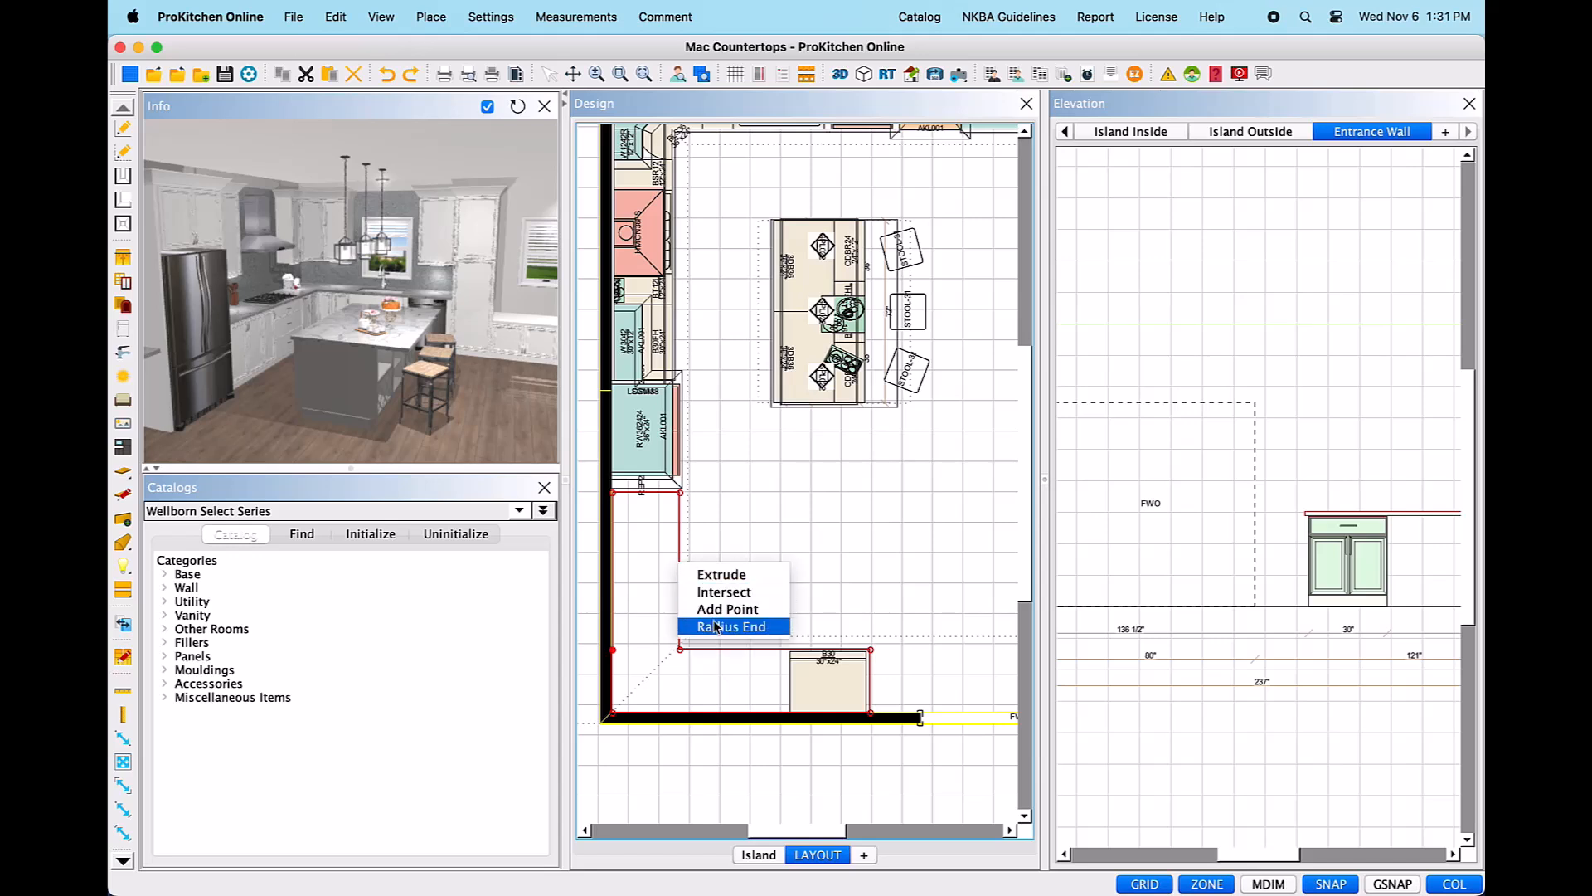
left_click(782, 628)
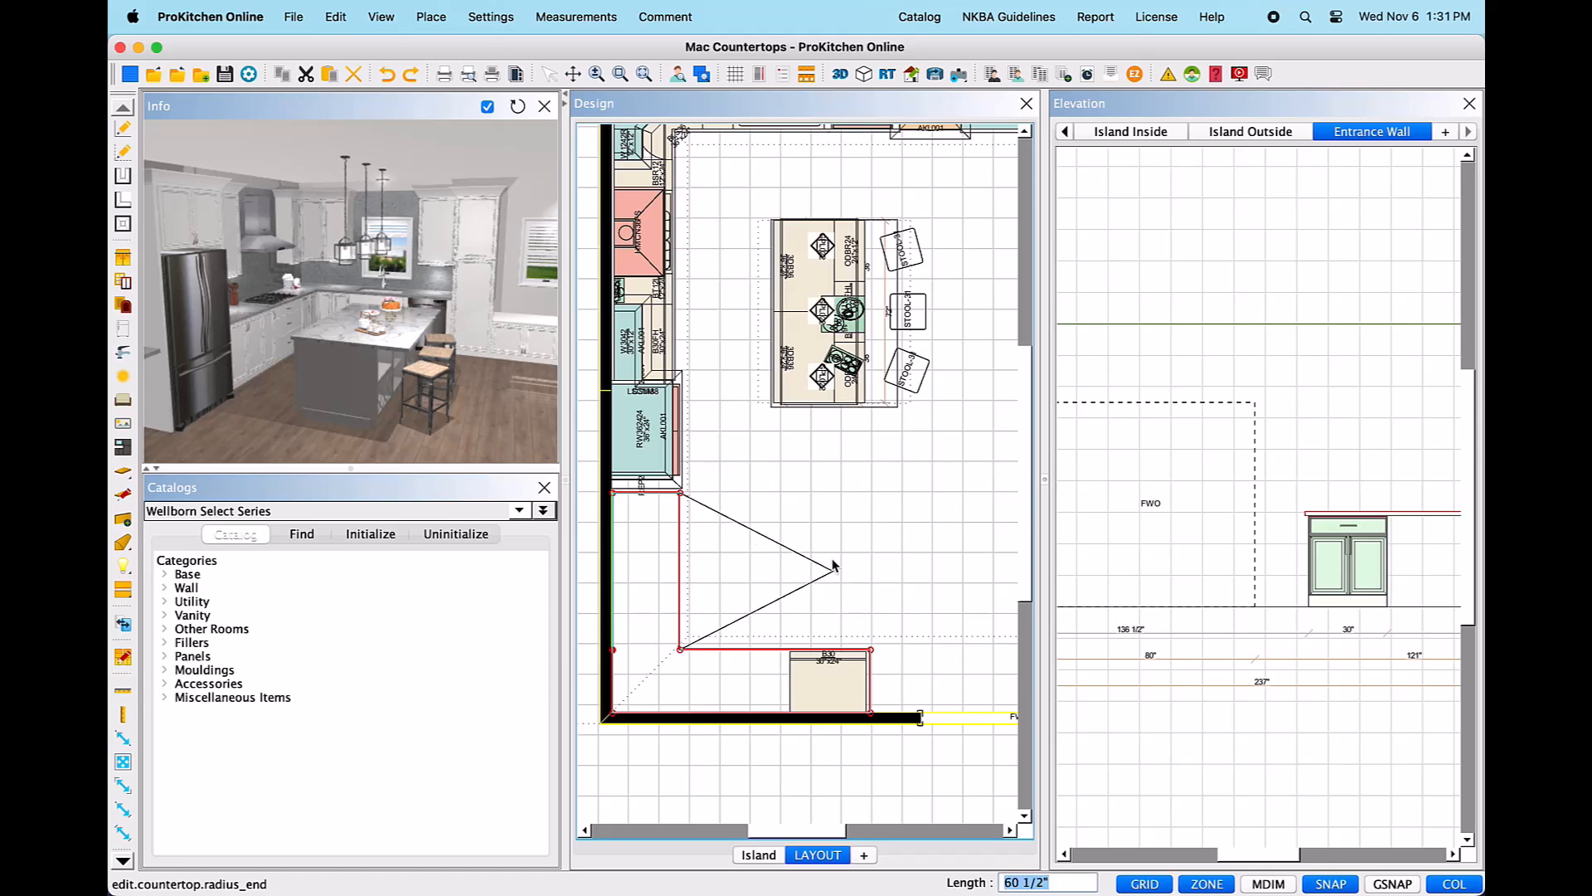
left_click(735, 561)
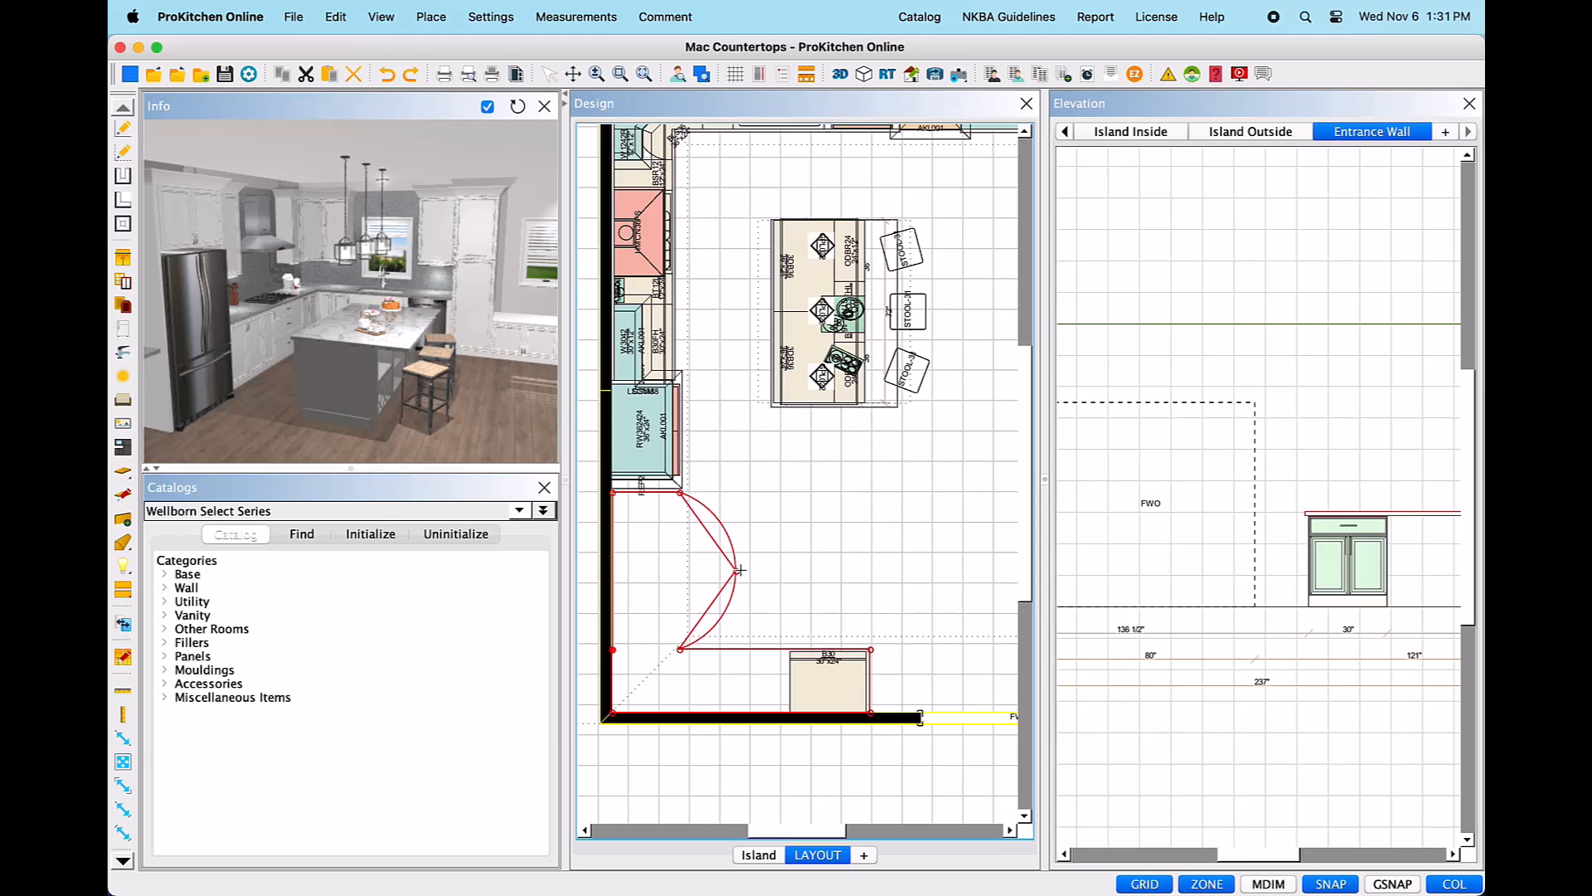
left_click(735, 571)
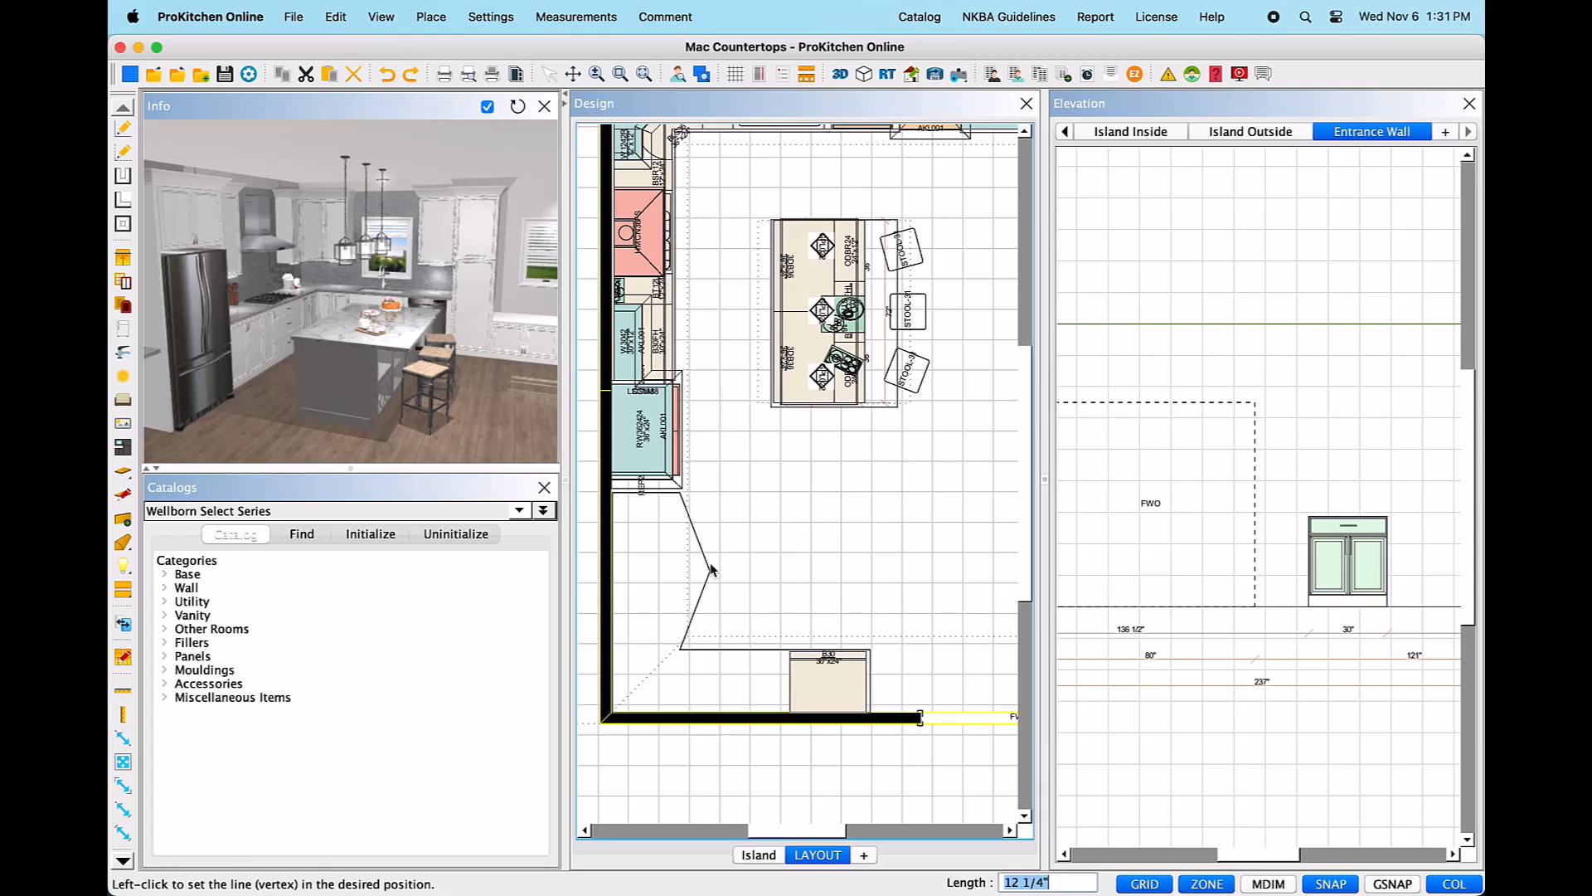
left_click(711, 569)
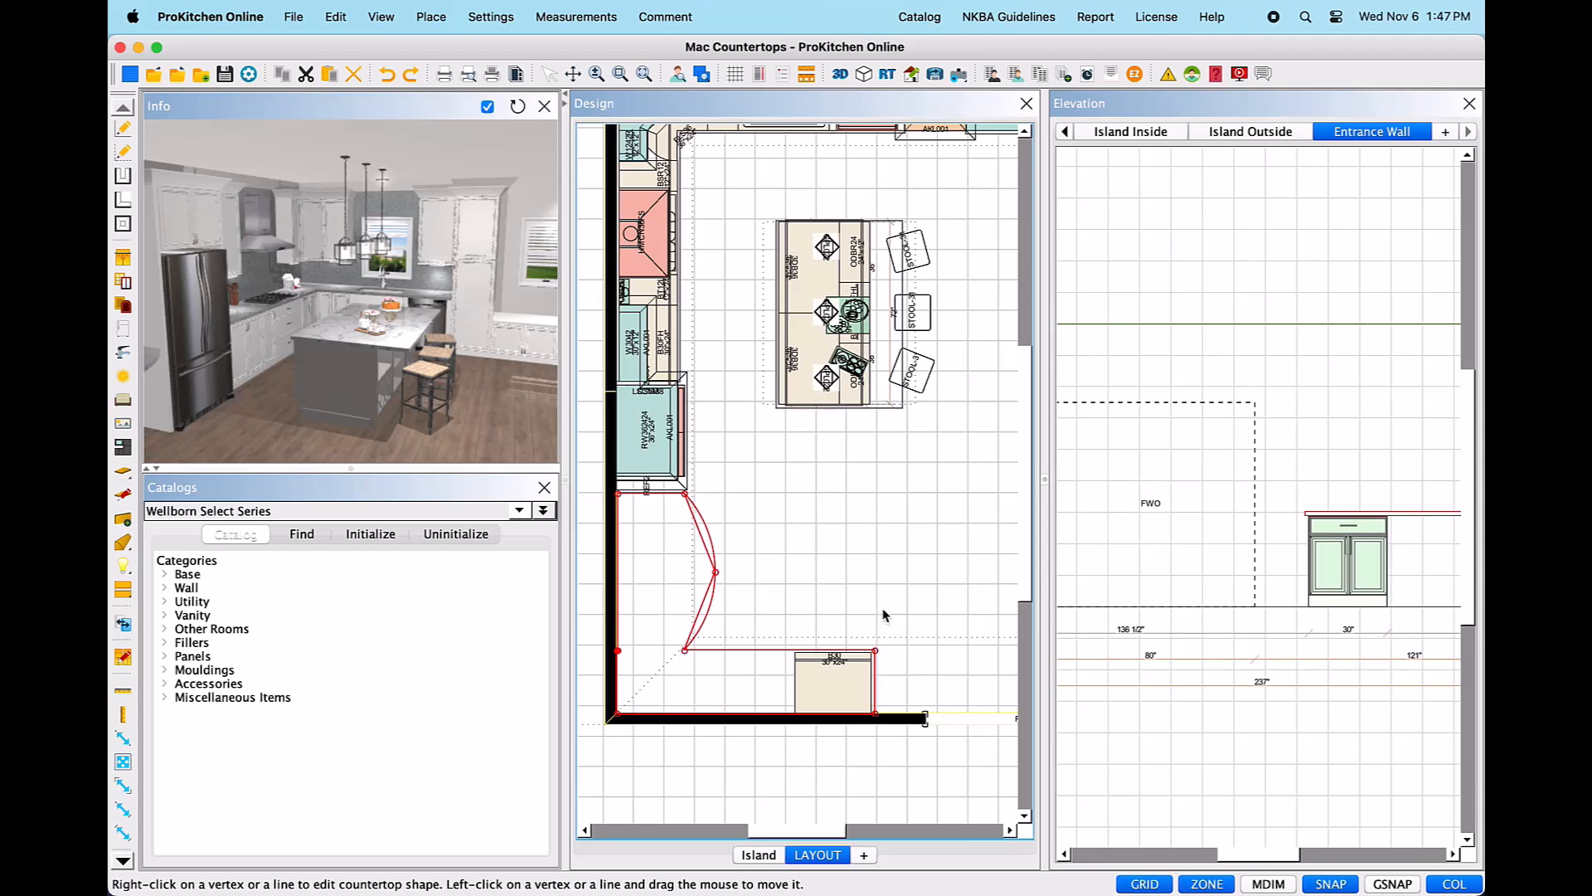
- Cut a small Notch in the countertop's front right corner at the B30 cabinet
right_click(876, 652)
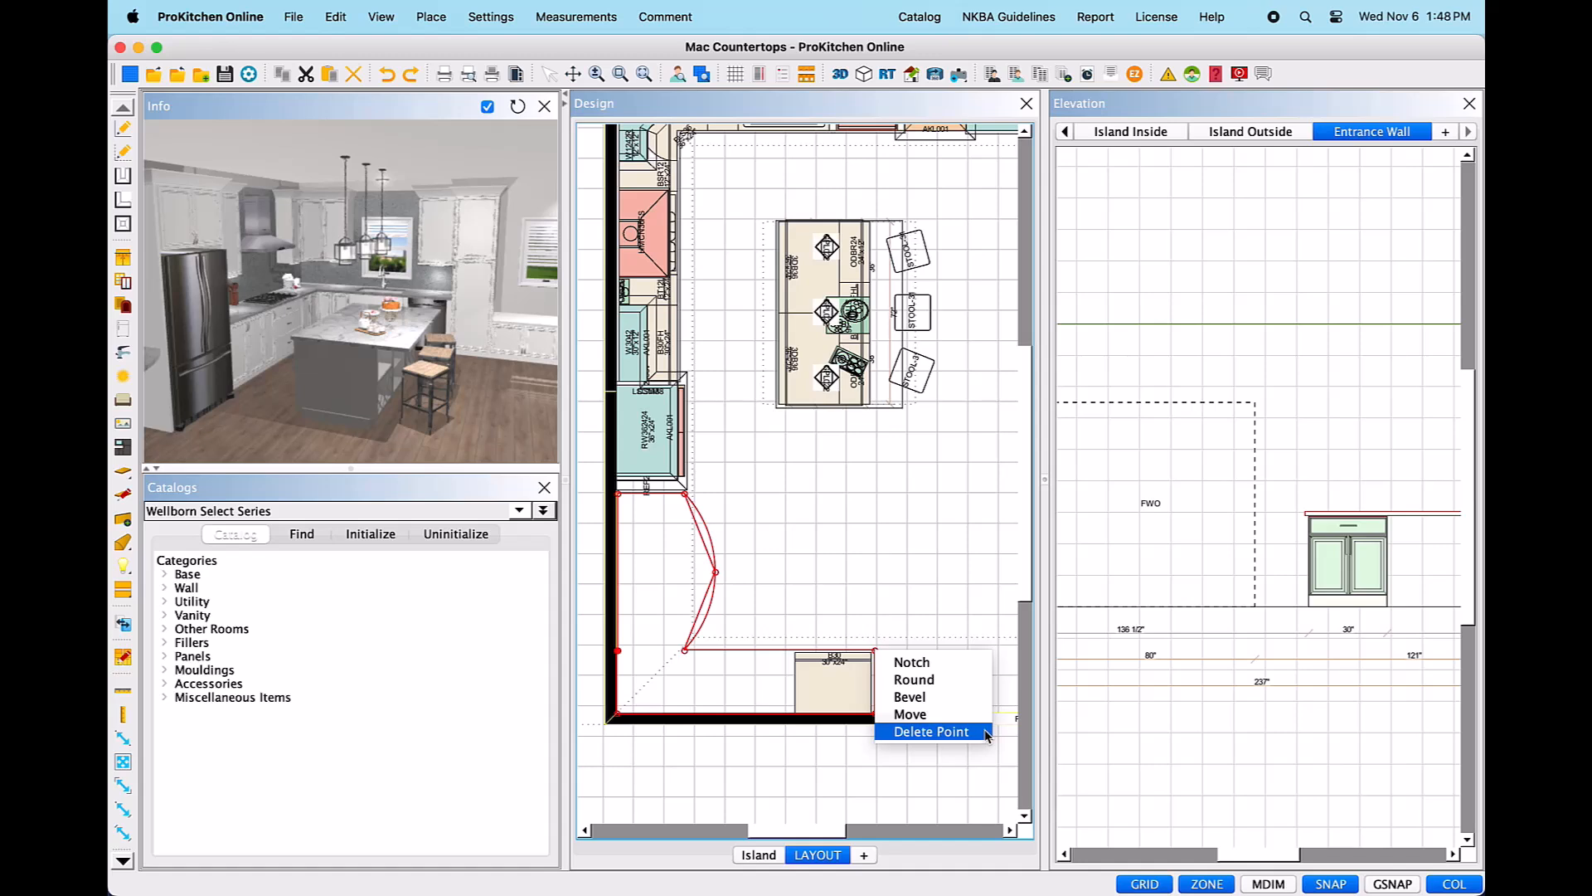
left_click(946, 665)
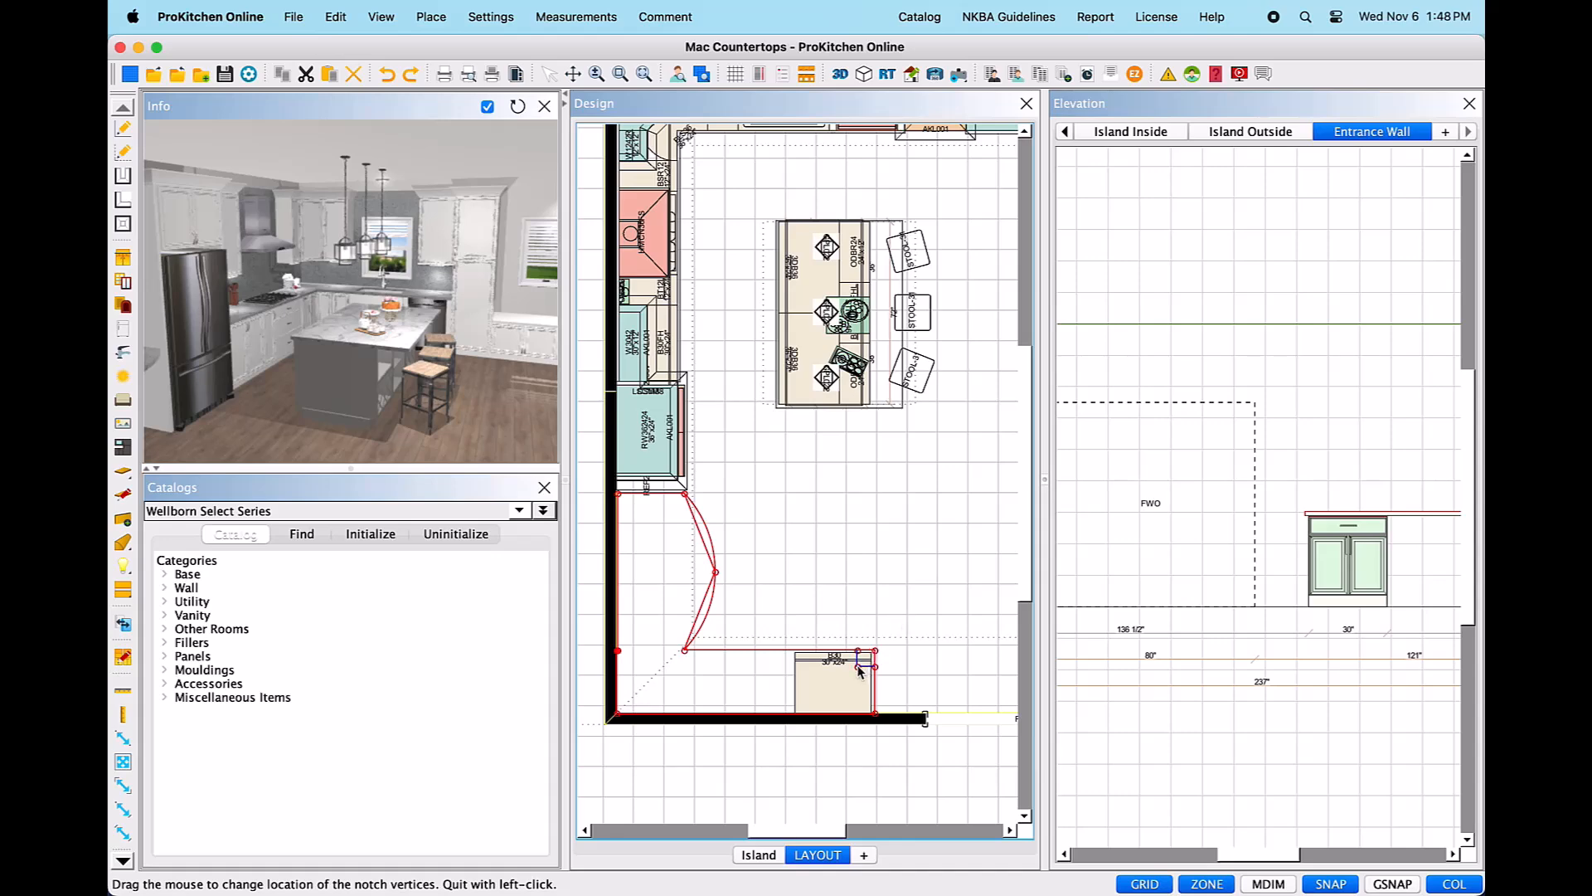
scroll(859, 672, "up", 4)
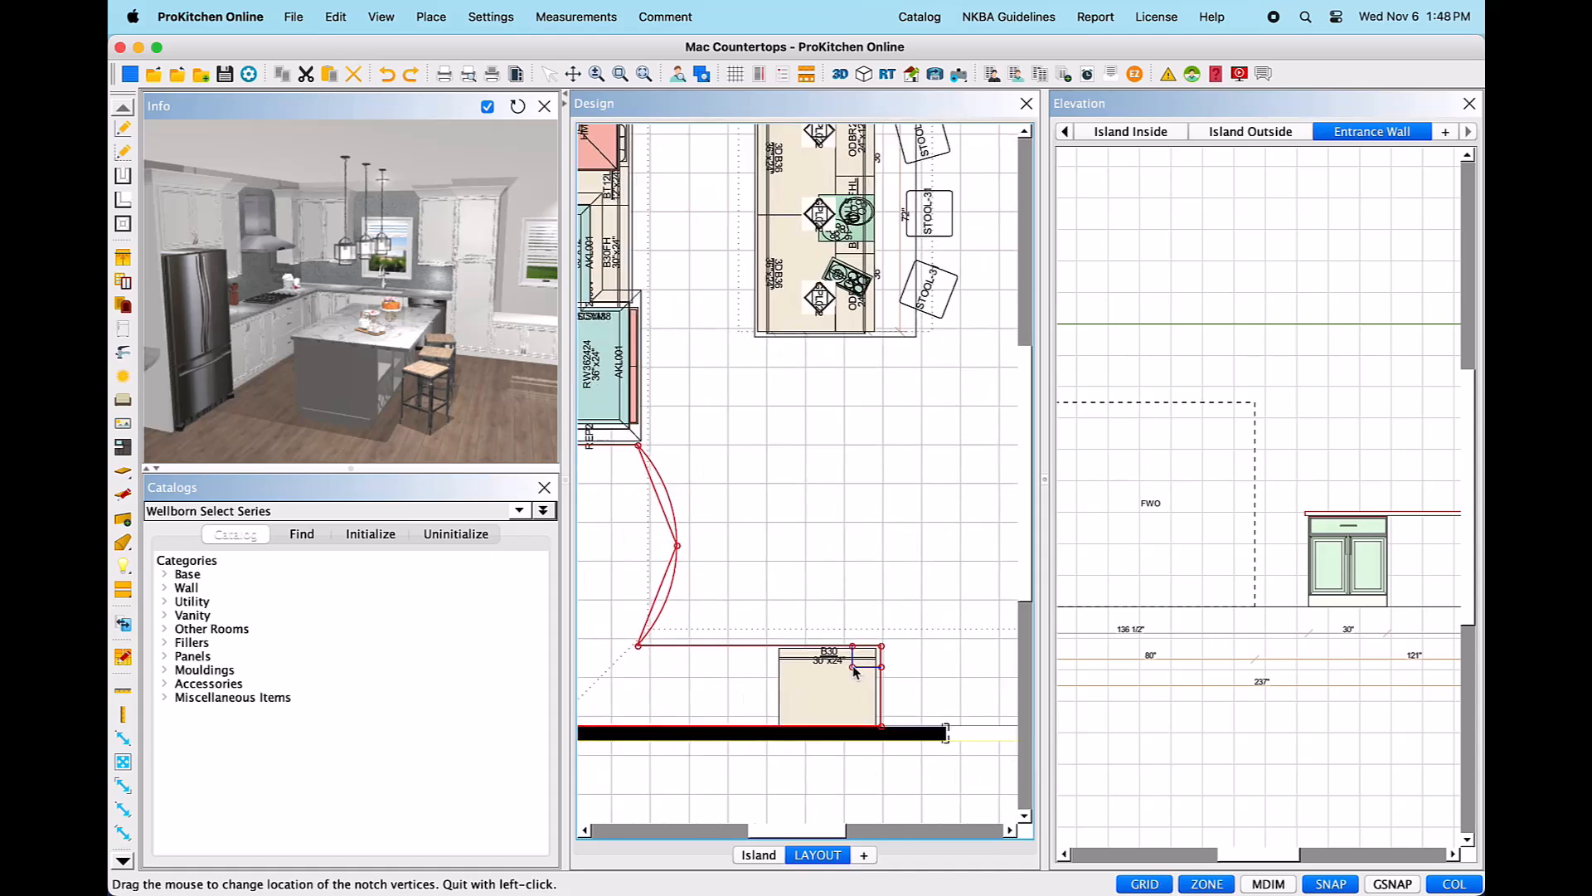
scroll(855, 667, "up", 2)
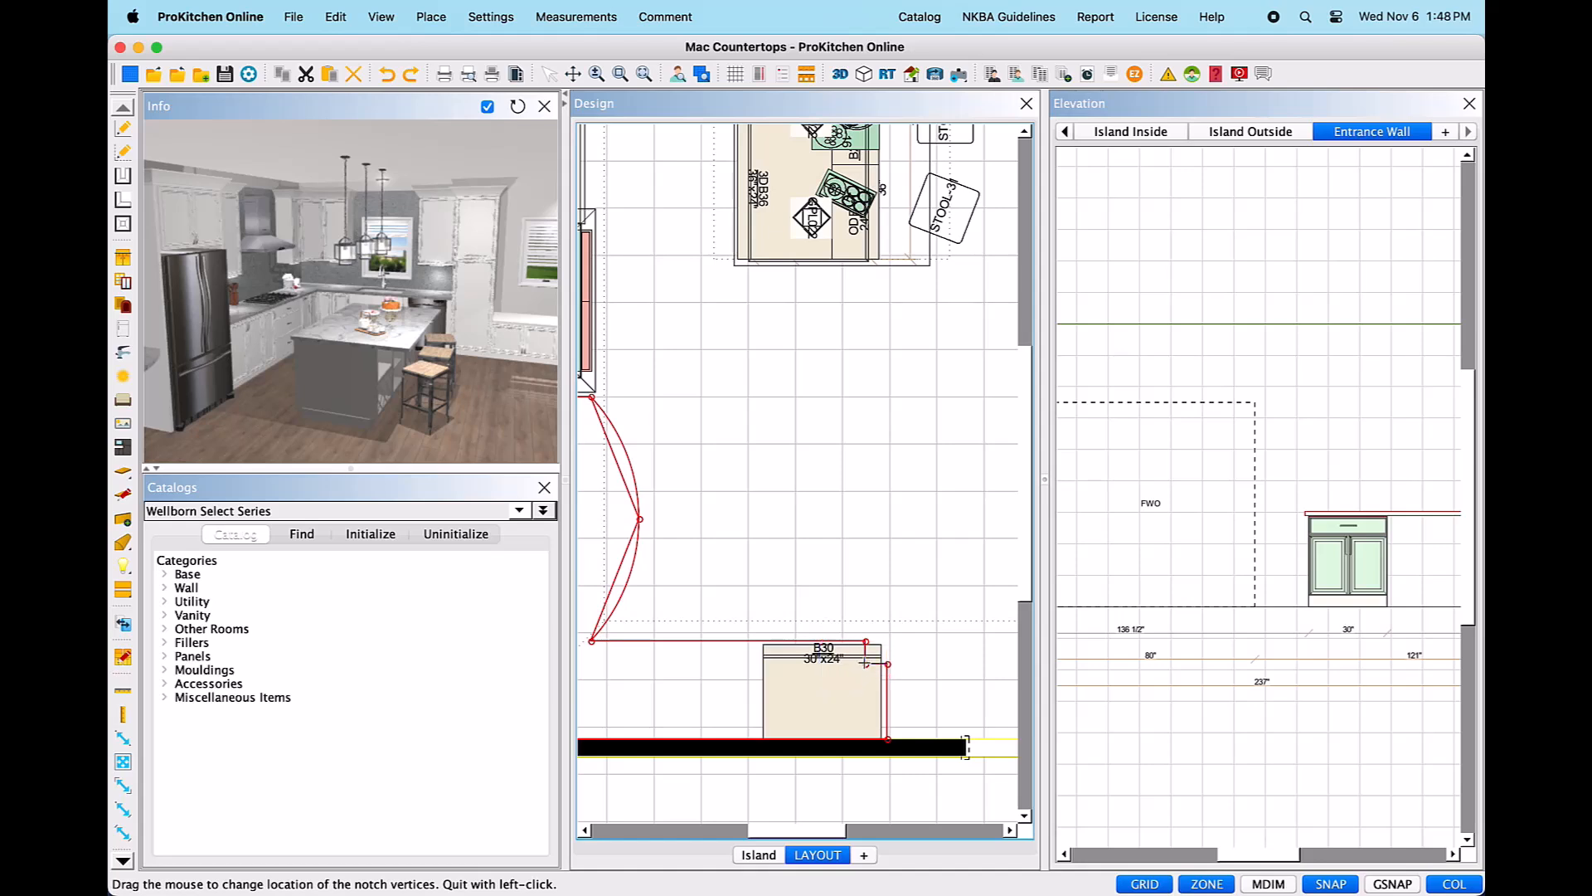
scroll(865, 663, "up", 3)
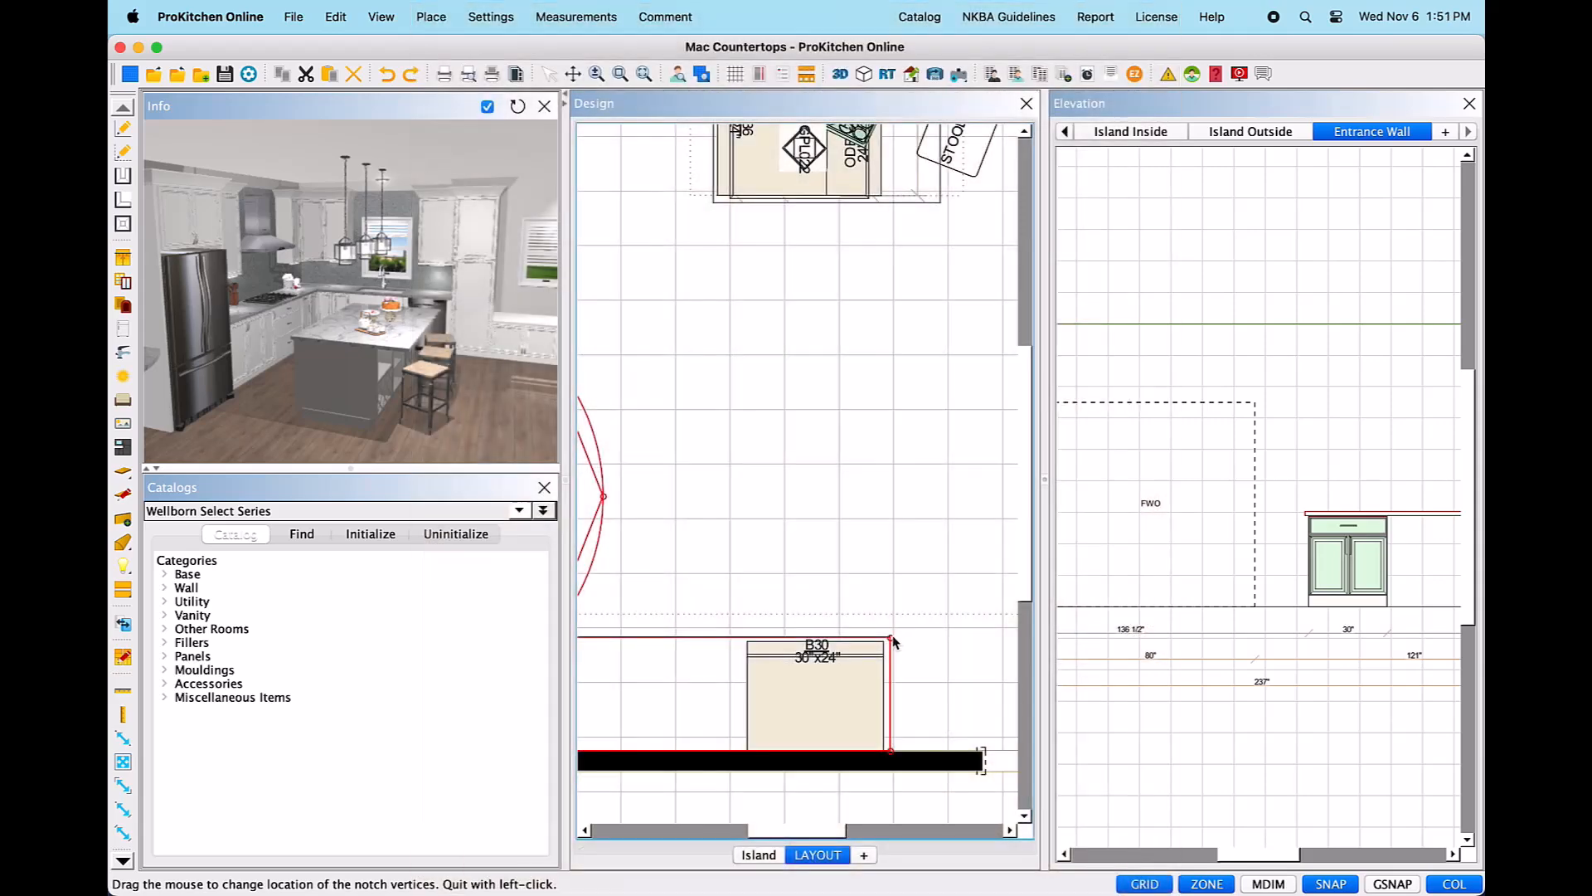
- Round the countertop's front corner at the B30 cabinet, and move a vertex of the rounded edge out to the square corner position
right_click(891, 637)
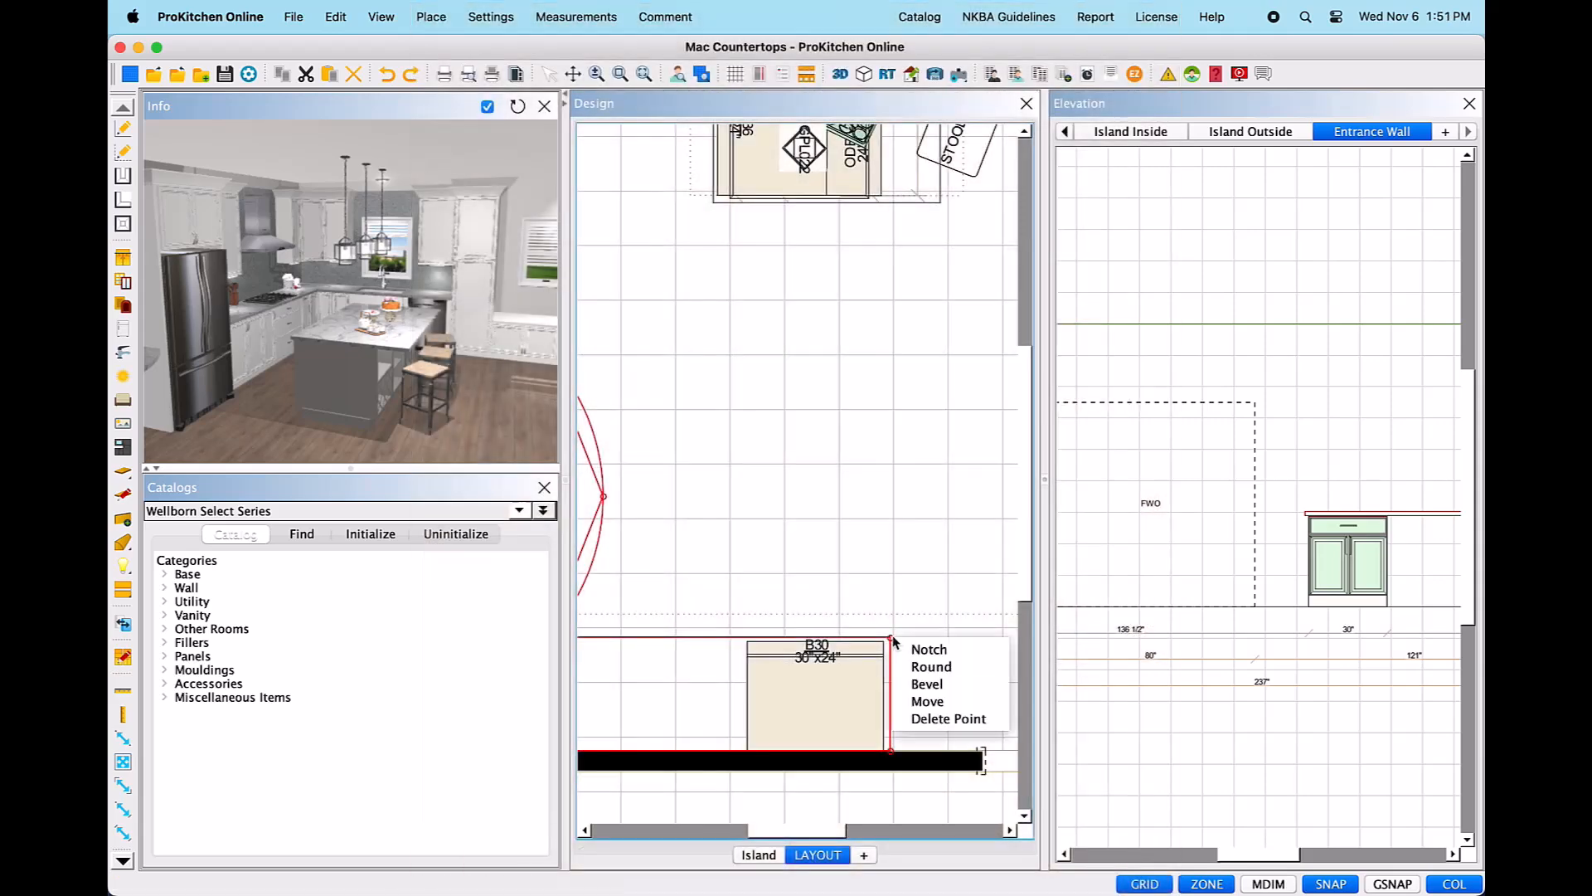
left_click(970, 670)
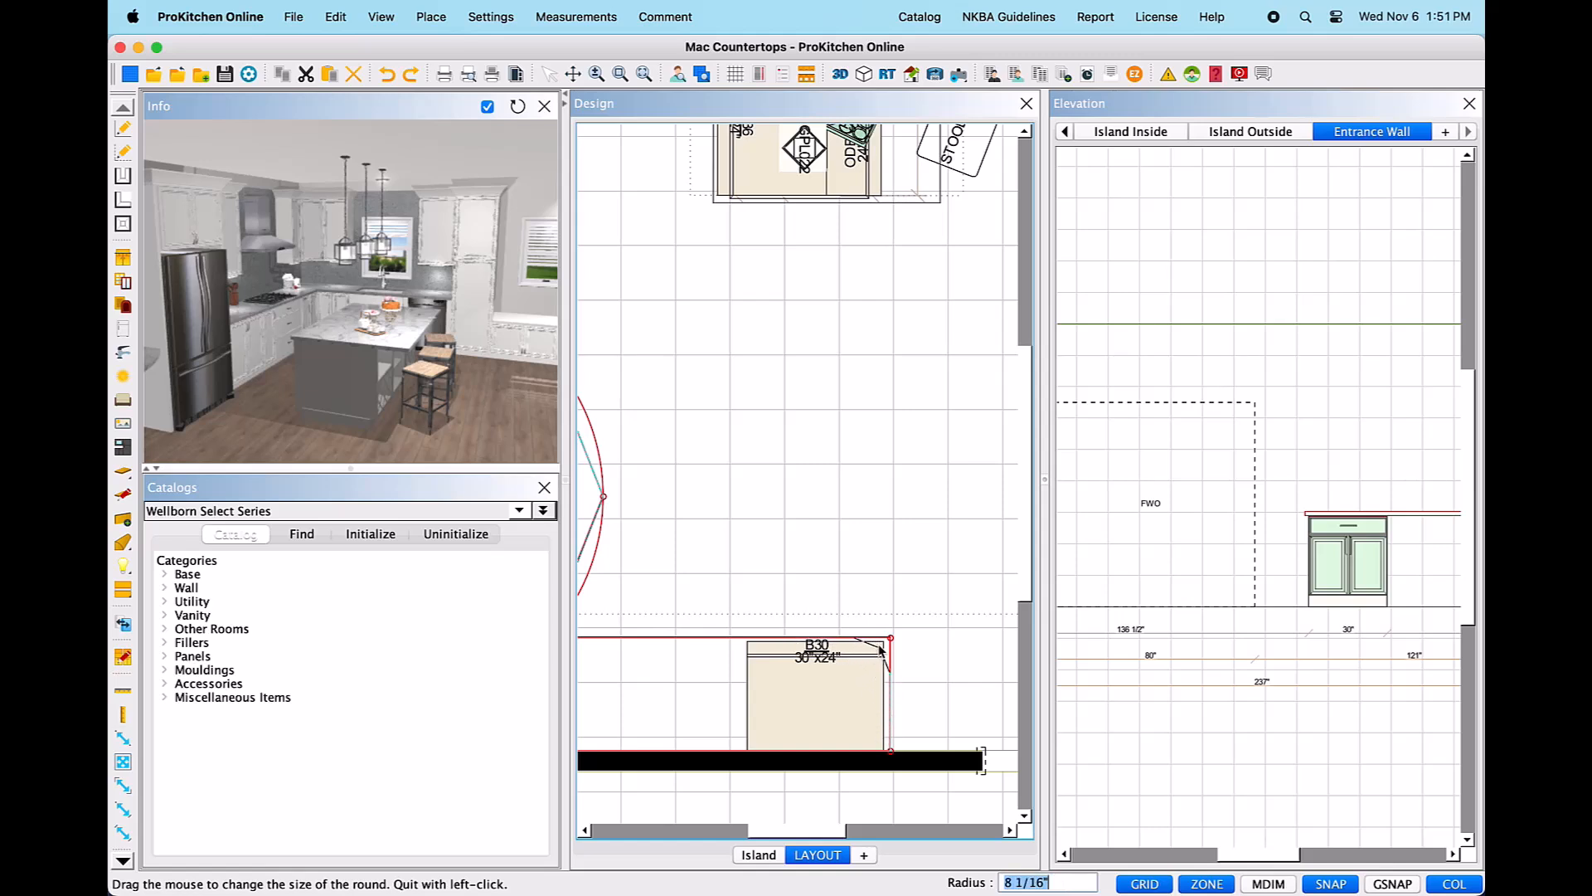
scroll(881, 647, "up", 3)
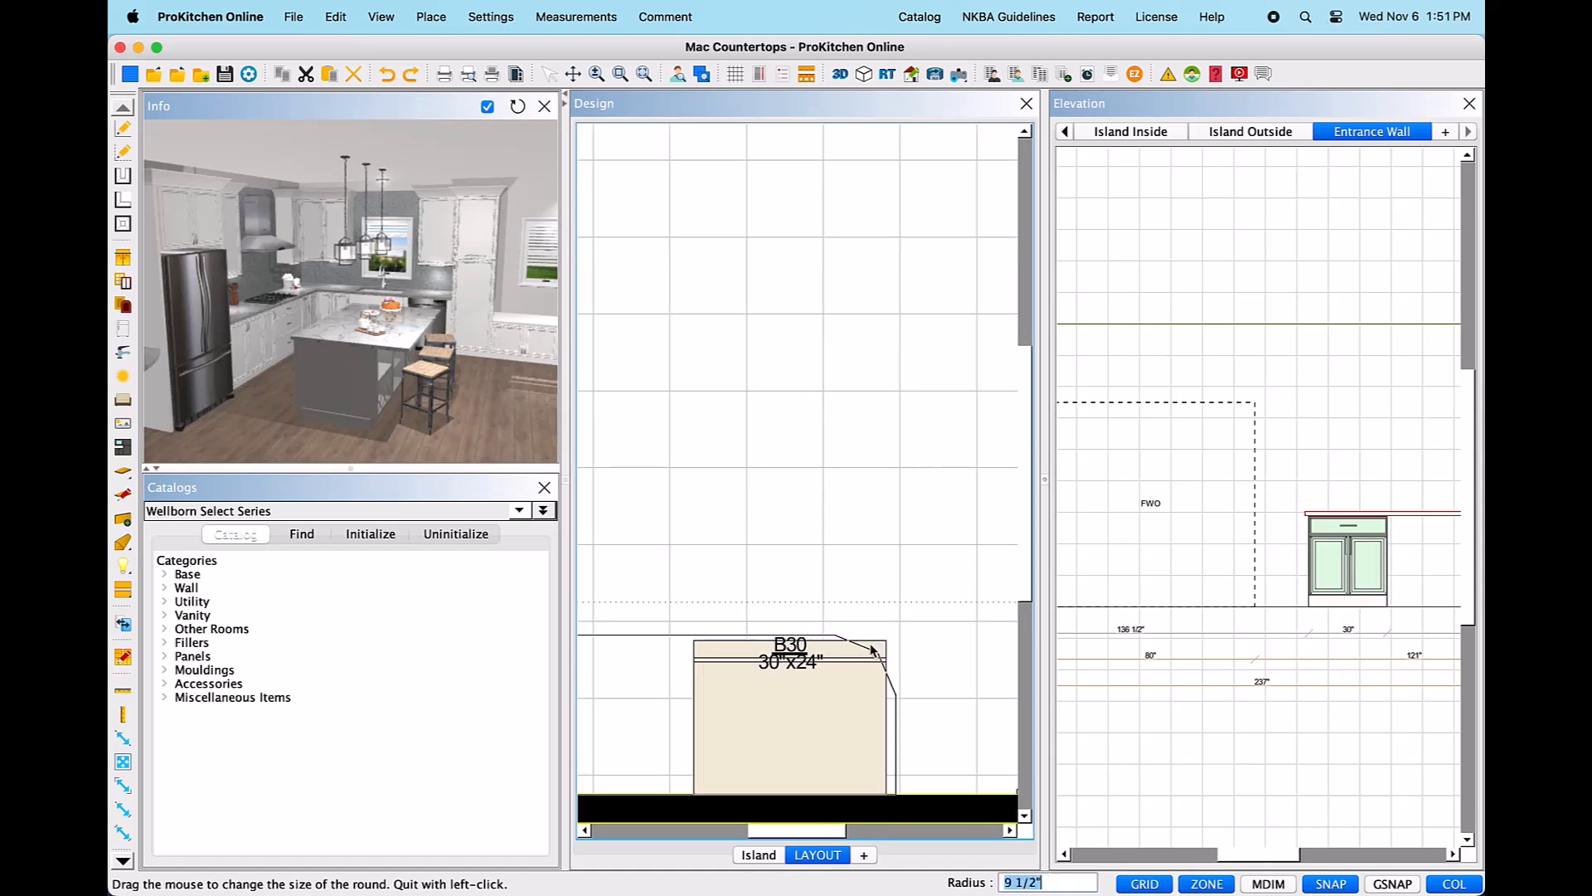
left_click(879, 635)
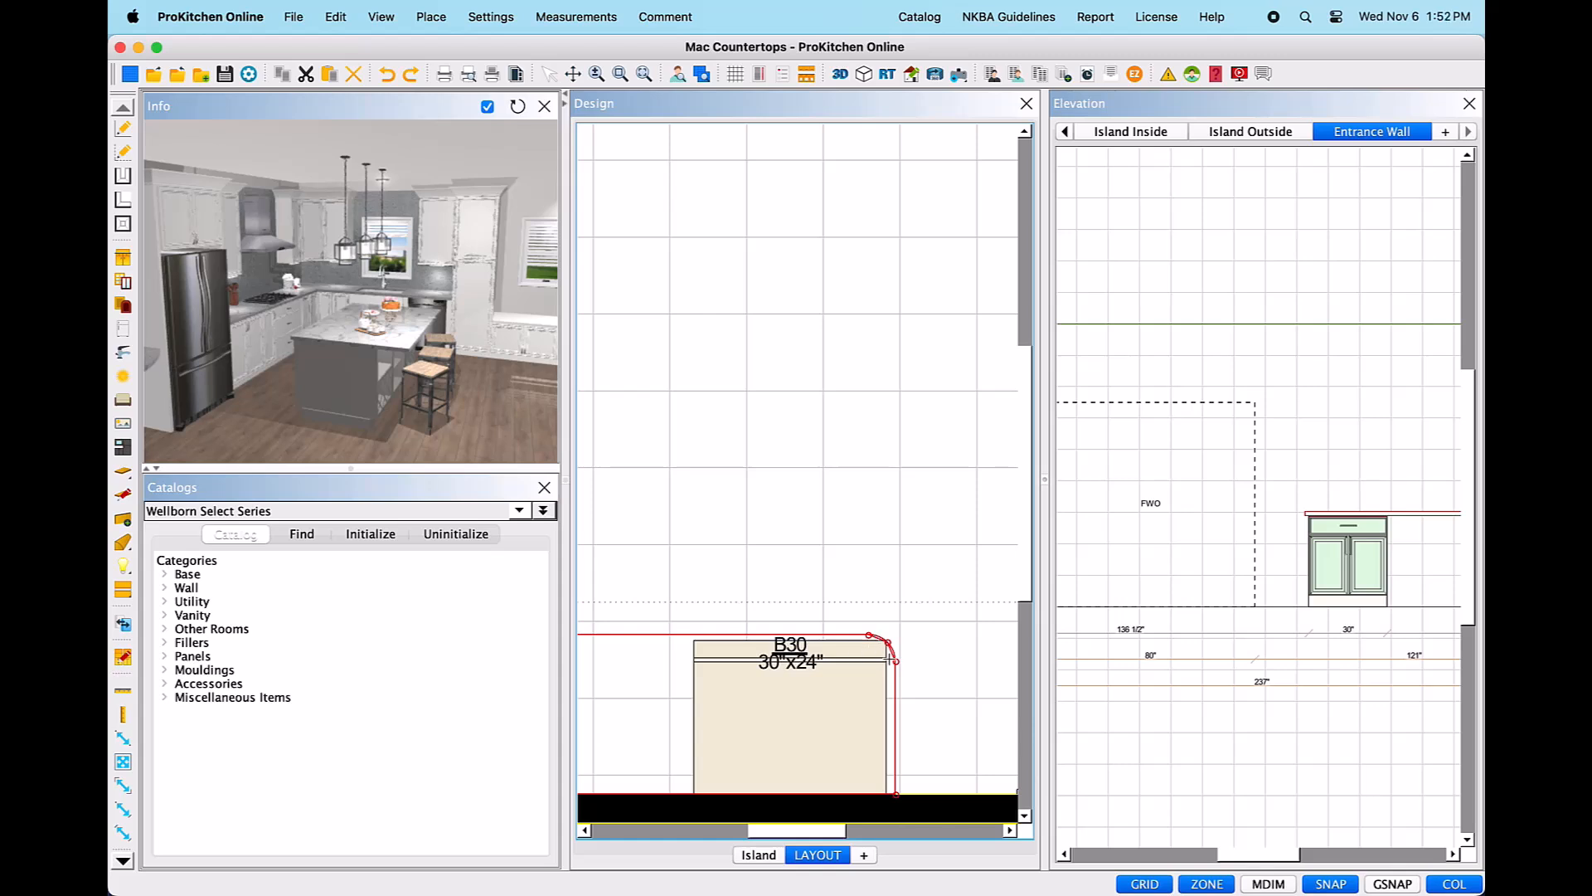
left_click(892, 660)
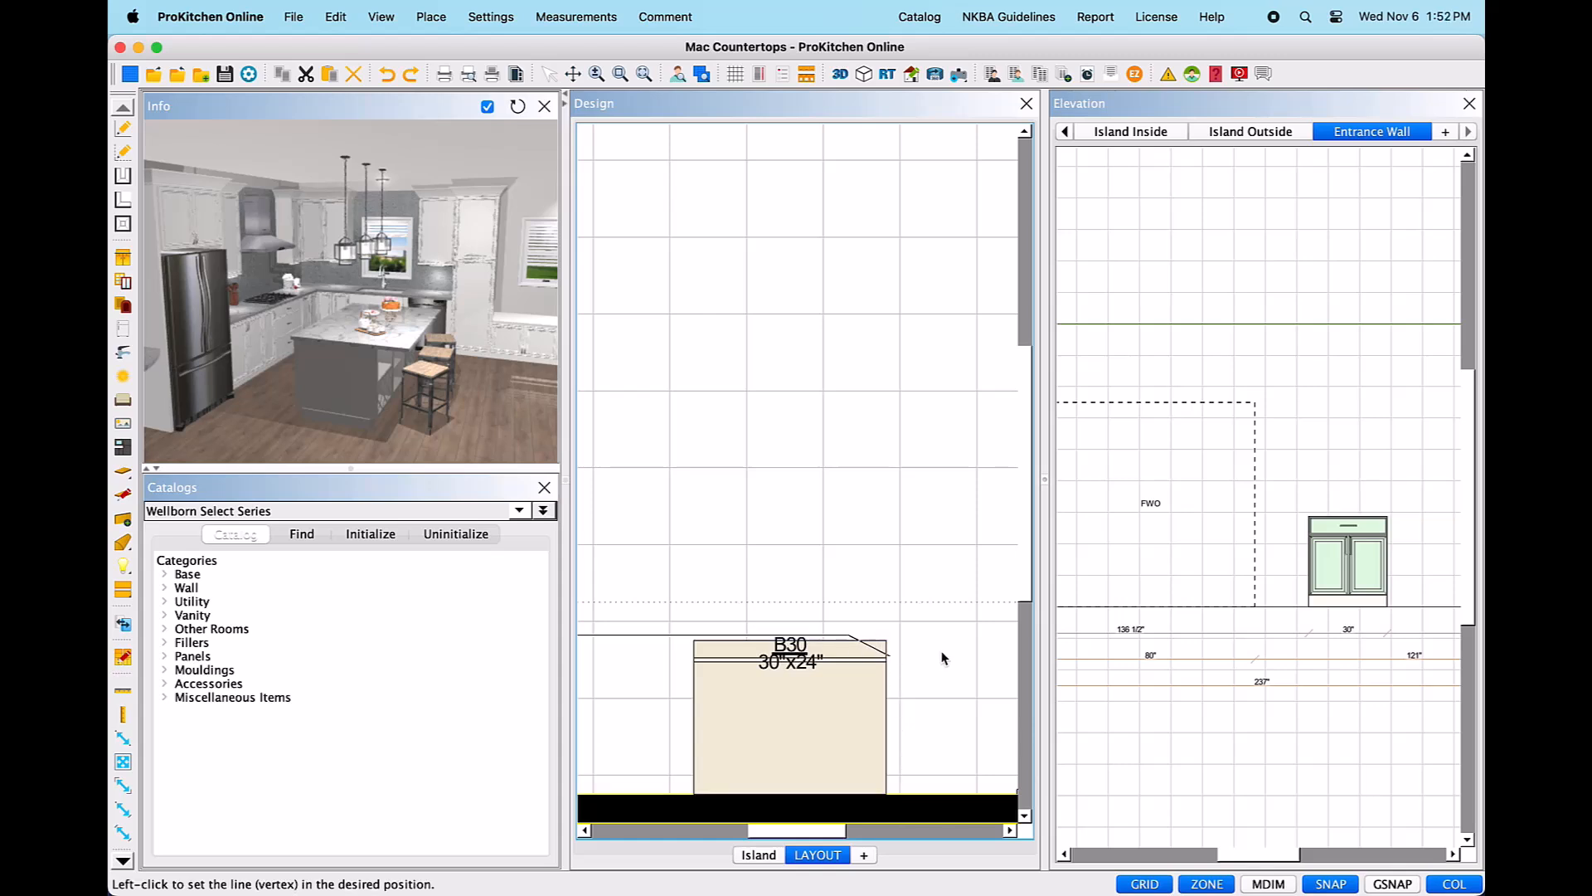
left_click(896, 634)
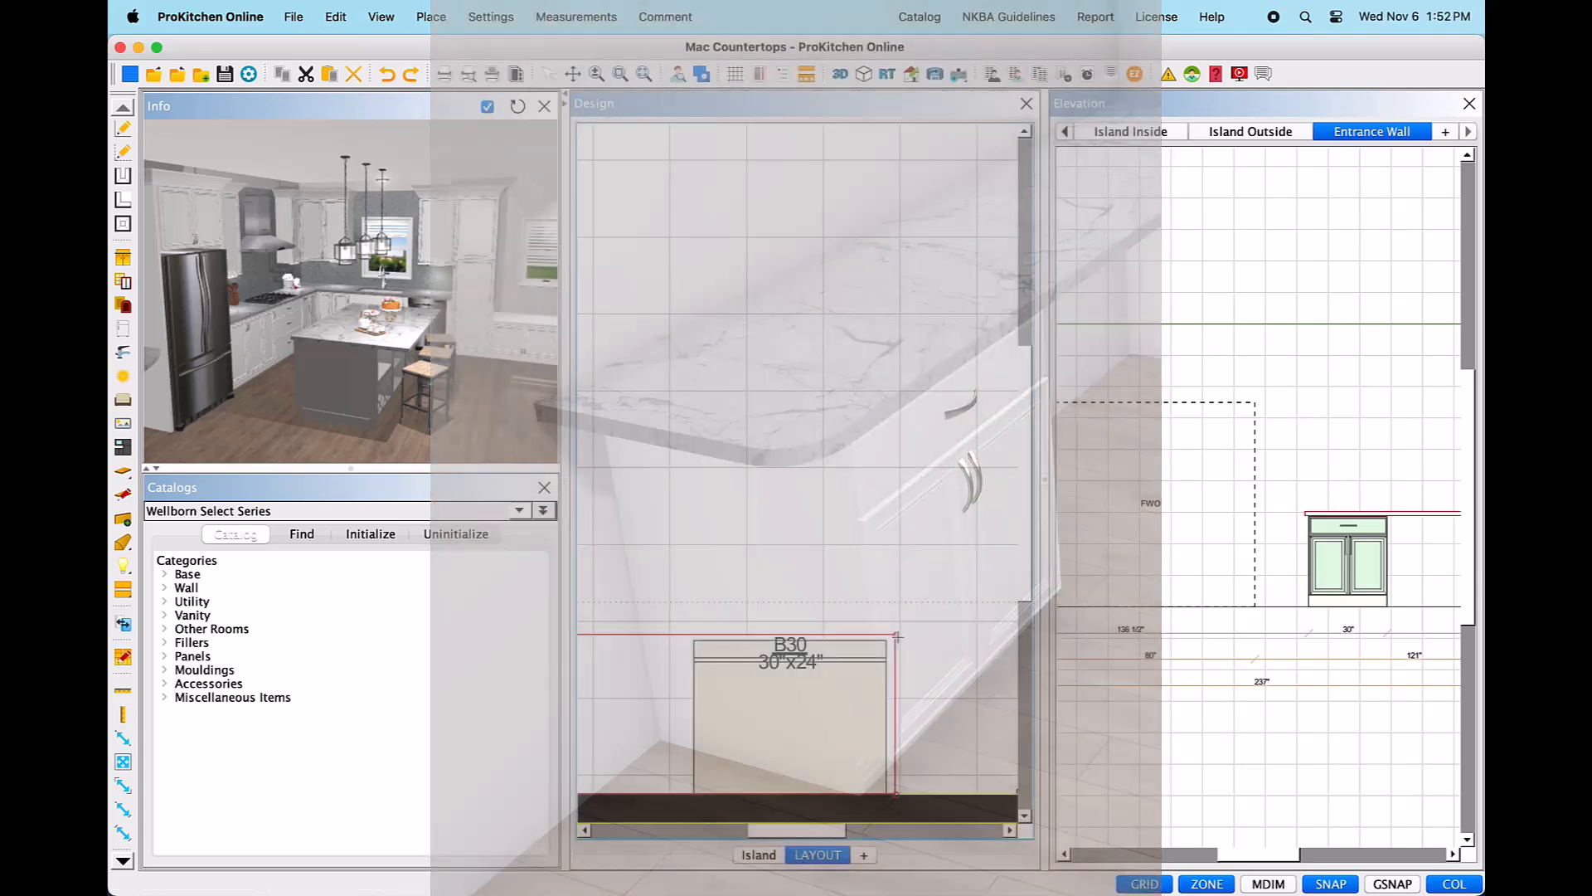
- Try a Bevel on the countertop's front corner at the B30 cabinet
right_click(897, 635)
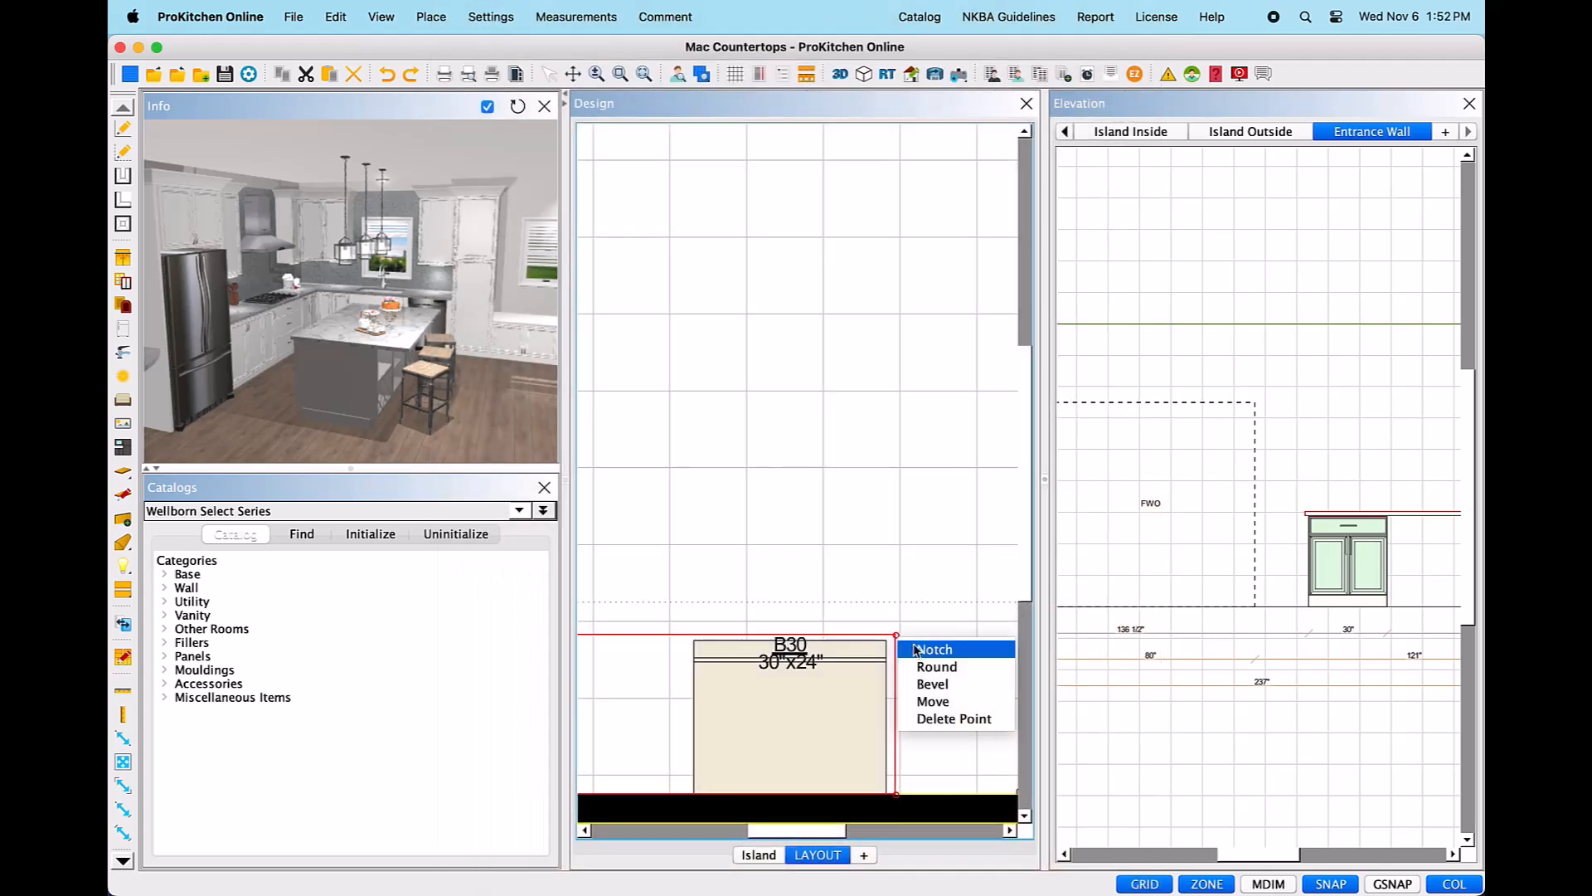
left_click(972, 685)
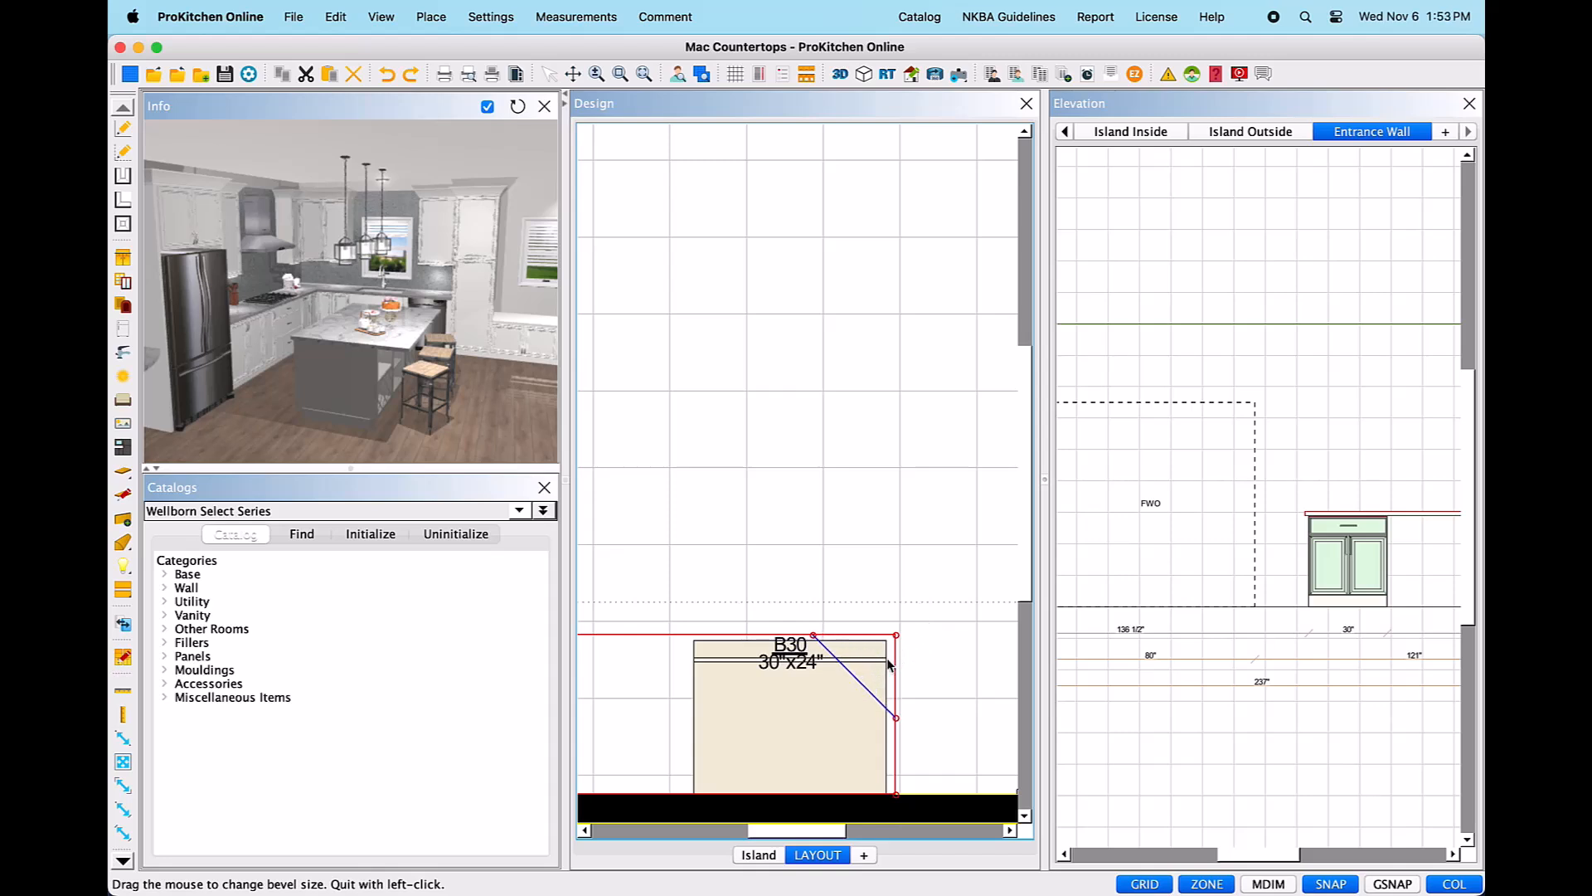
left_click(936, 607)
- Try moving the countertop's corner vertex at the B30 cabinet outward past the cabinet, both along an edge direction and freely
right_click(897, 637)
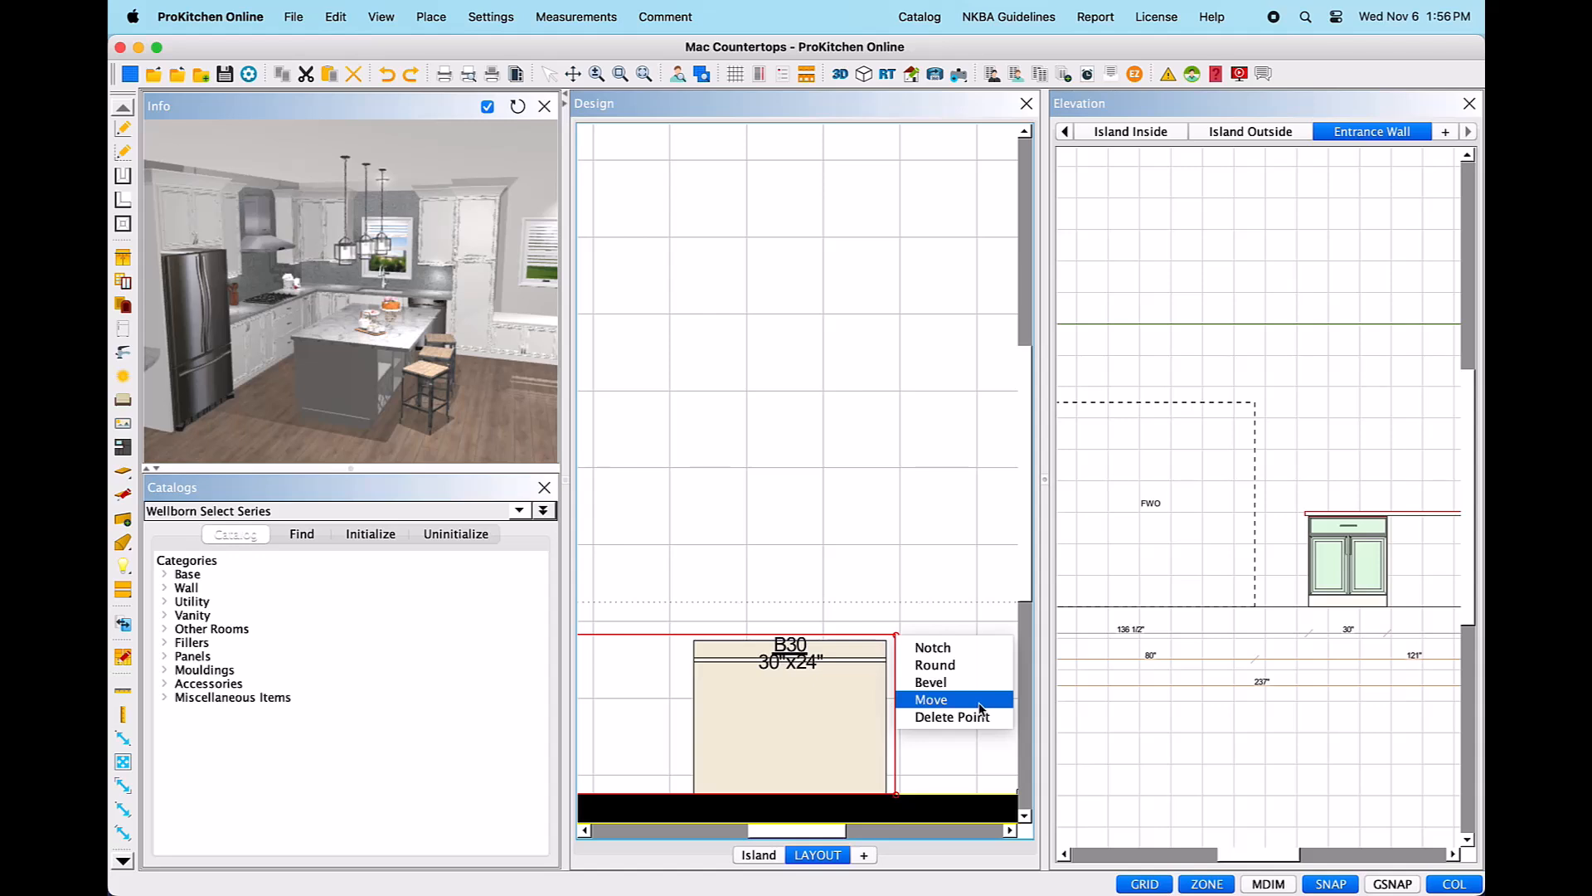
left_click(980, 708)
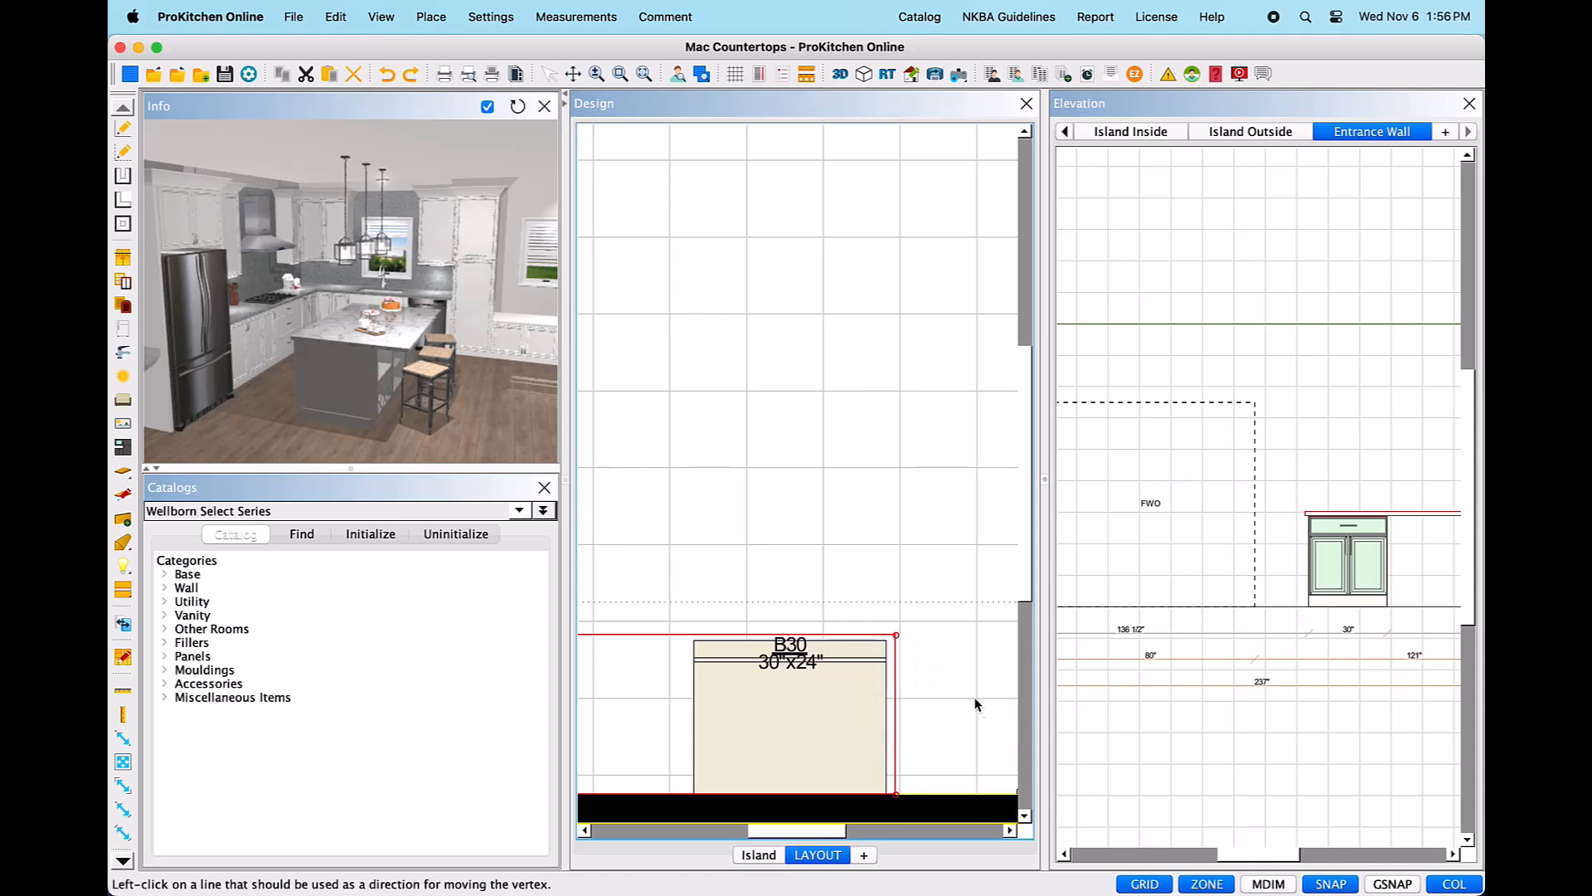
left_click(896, 640)
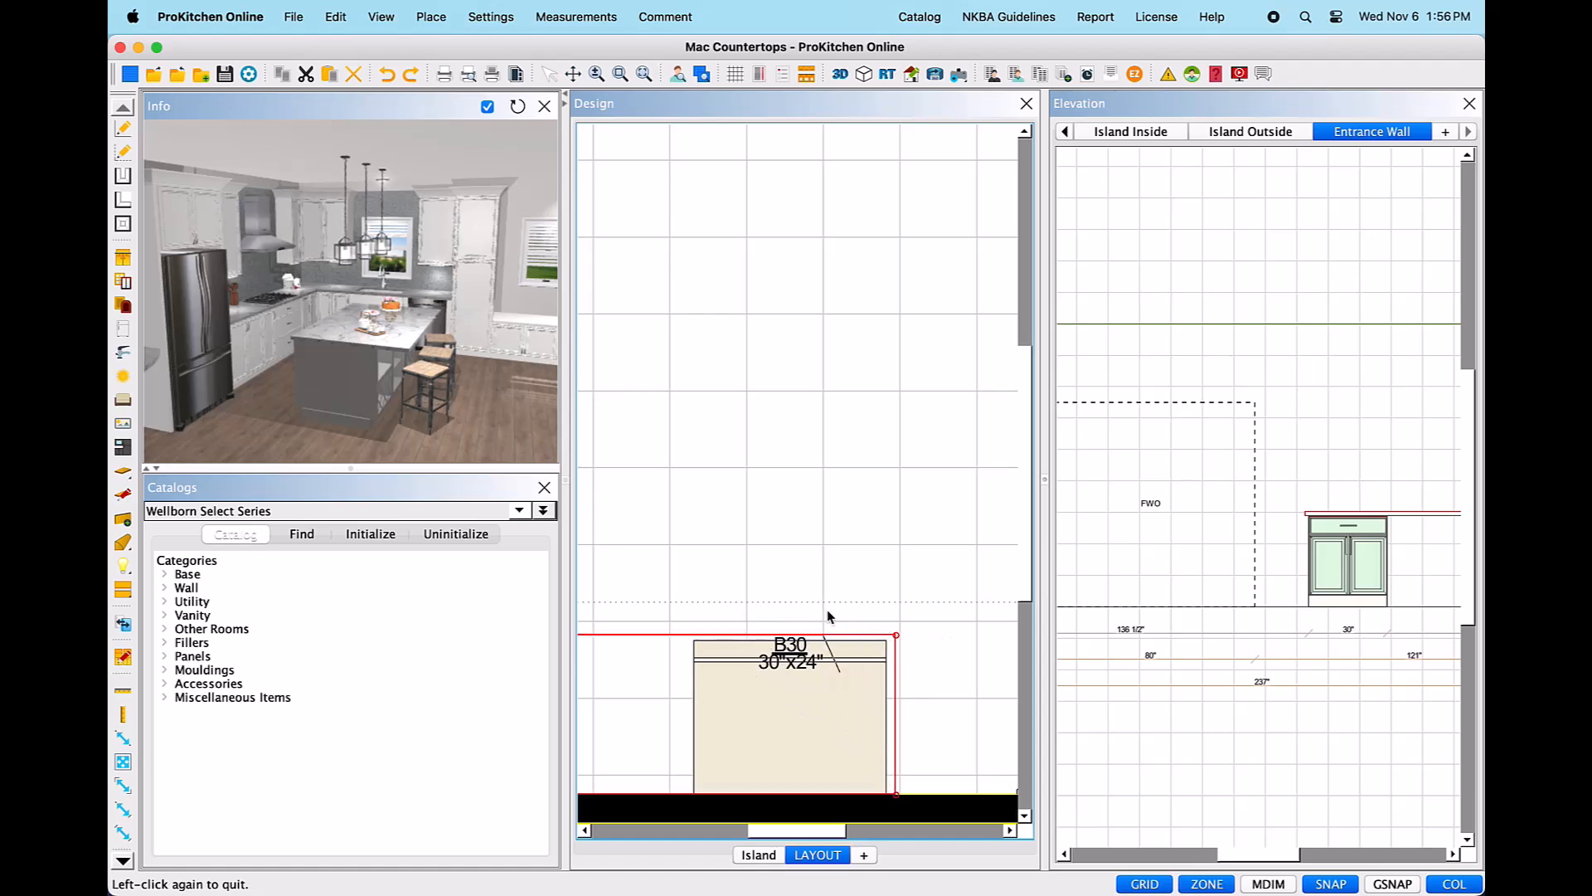
left_click(998, 636)
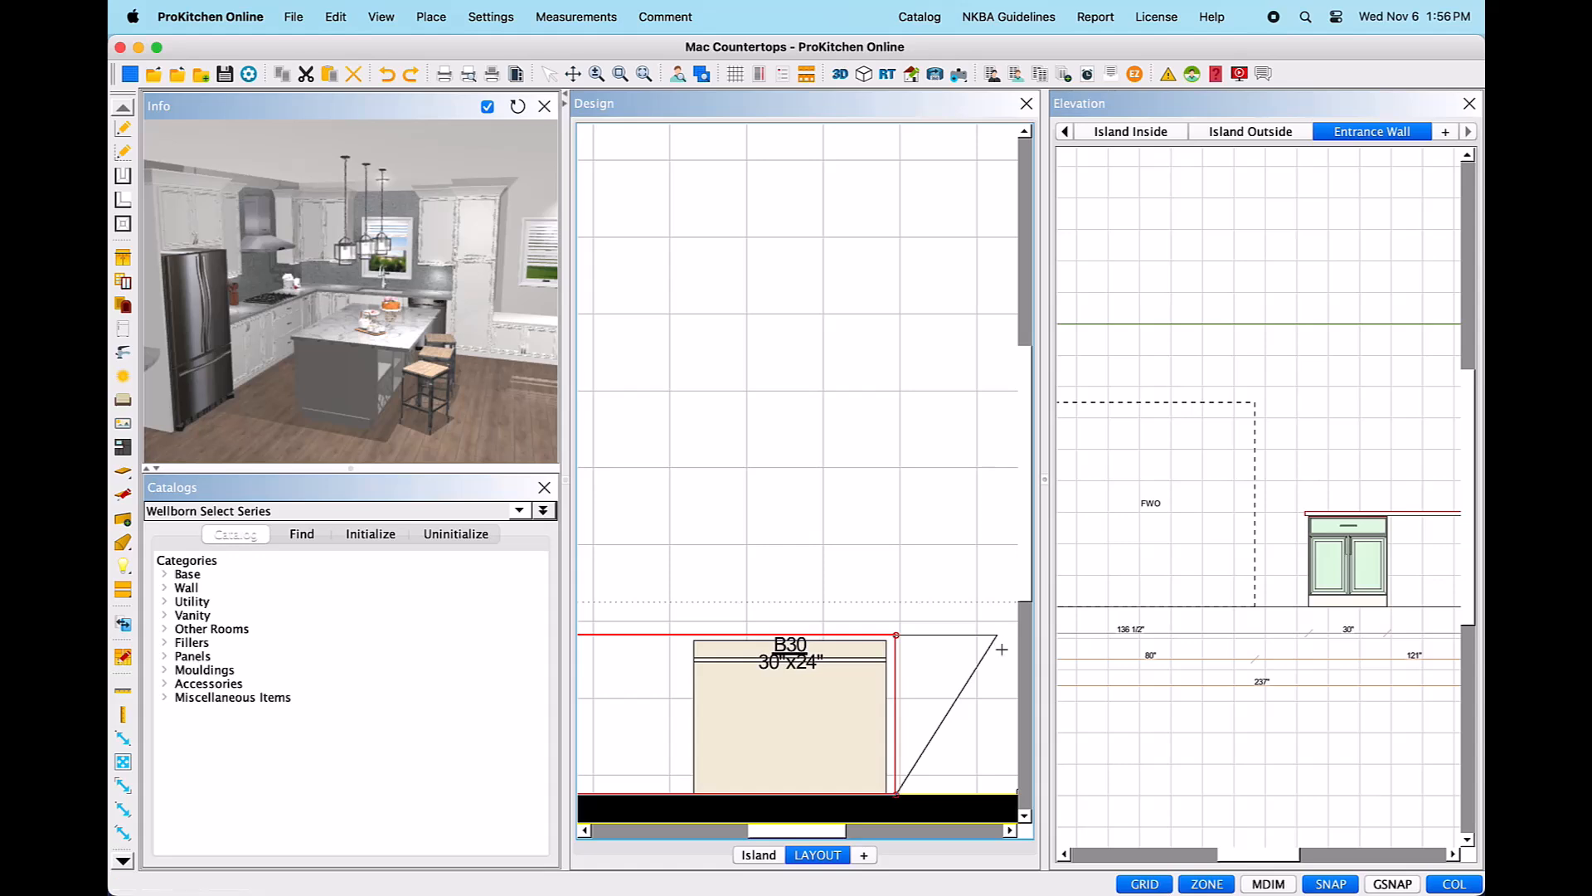
left_click(991, 632)
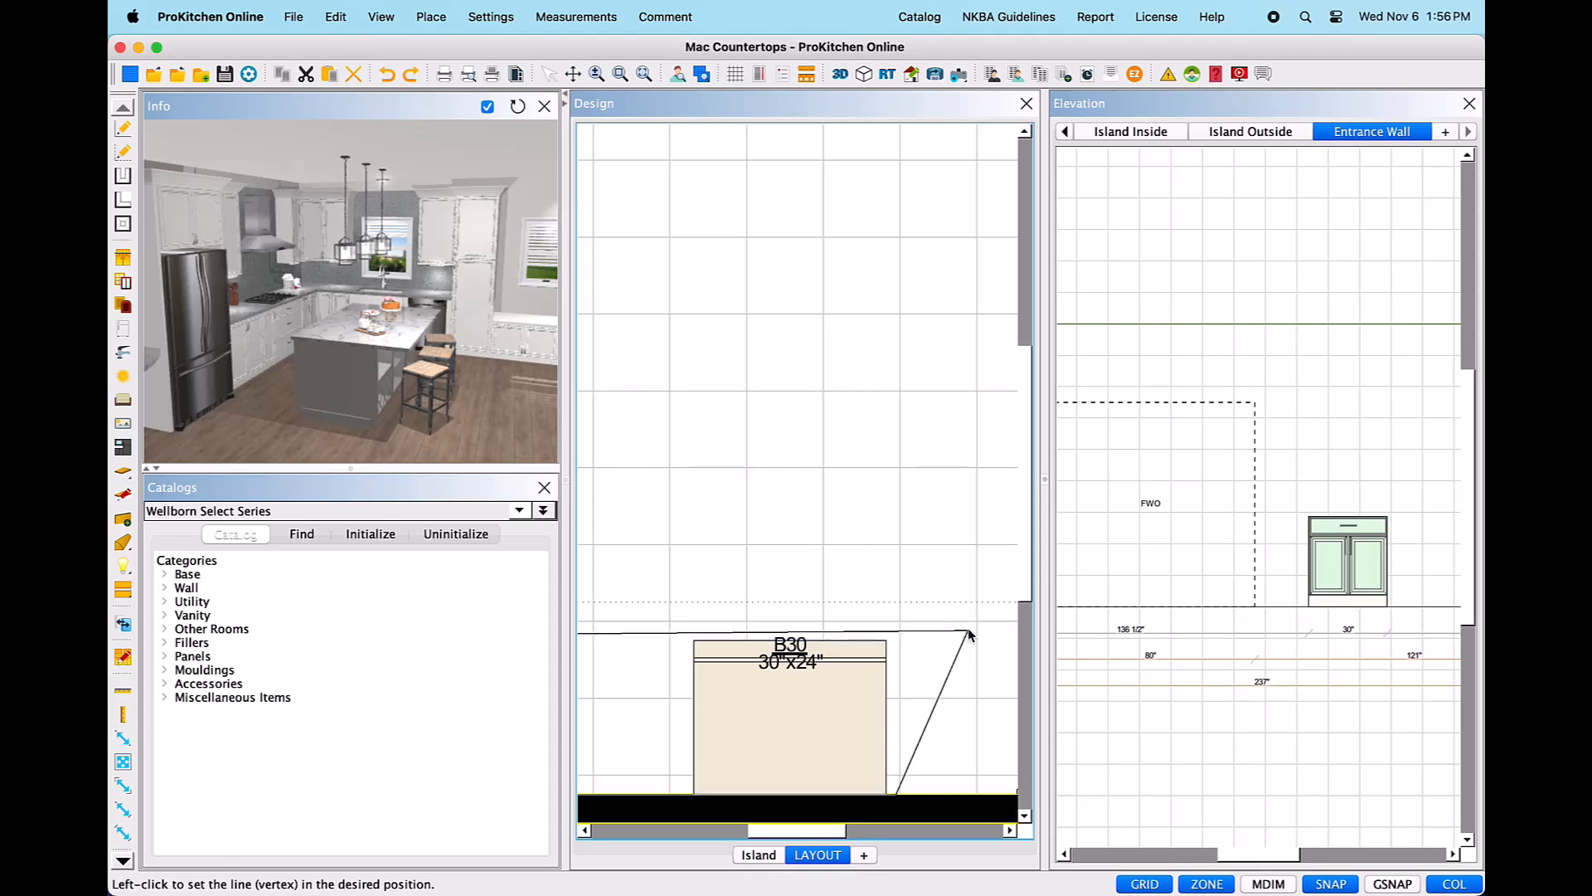
left_click(972, 637)
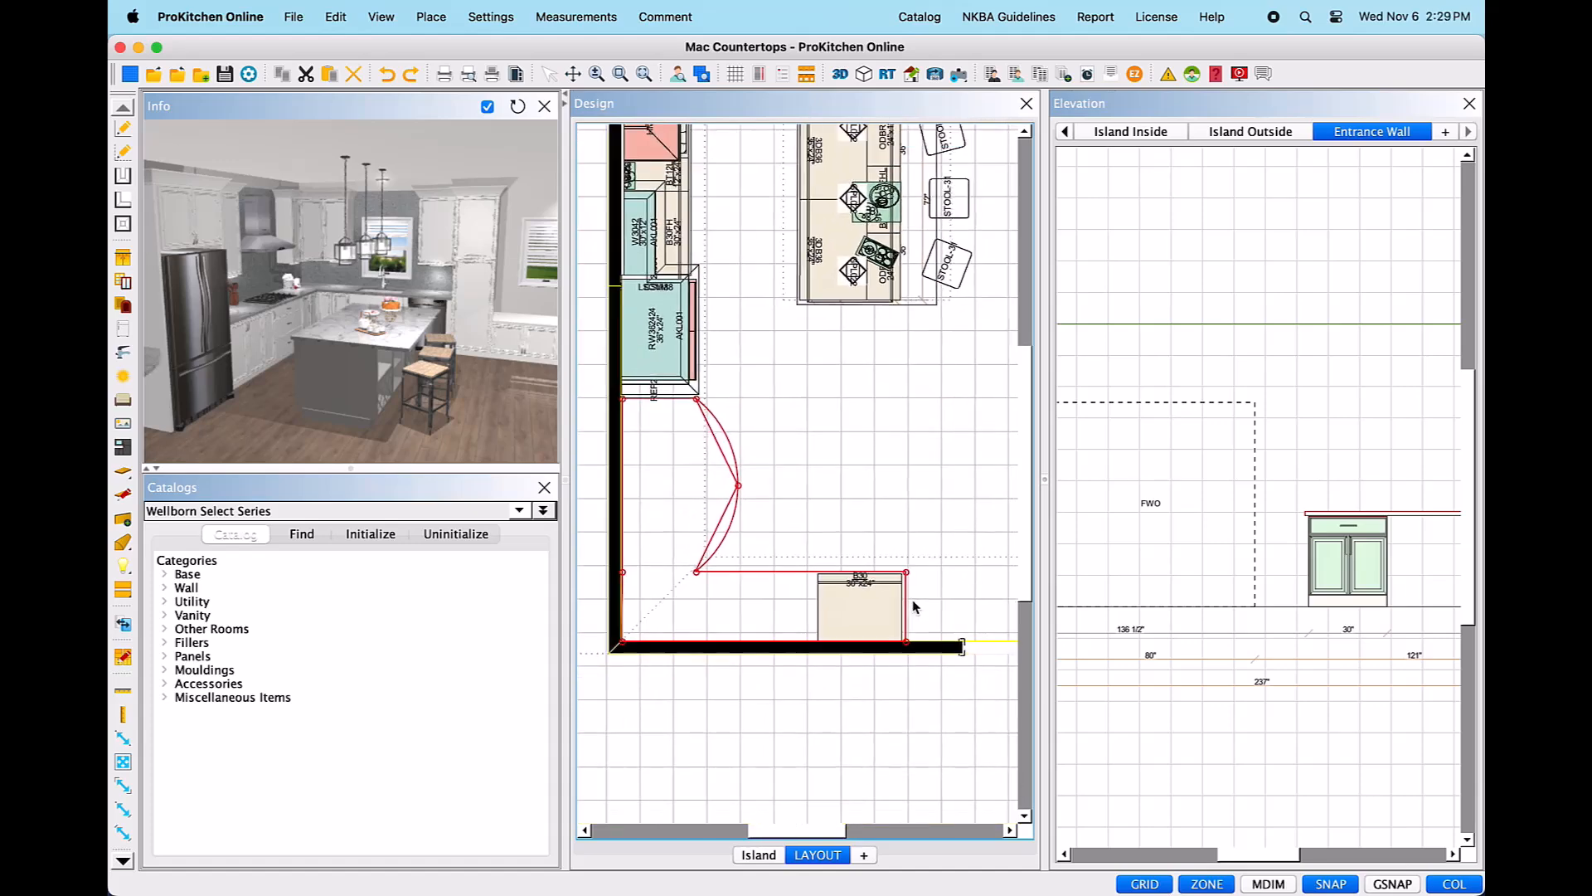
- Delete the extra point on the L-shaped countertop's edge along the refrigerator wall and deselect the countertop
scroll(914, 606, "down", 1)
scroll(684, 580, "up", 3)
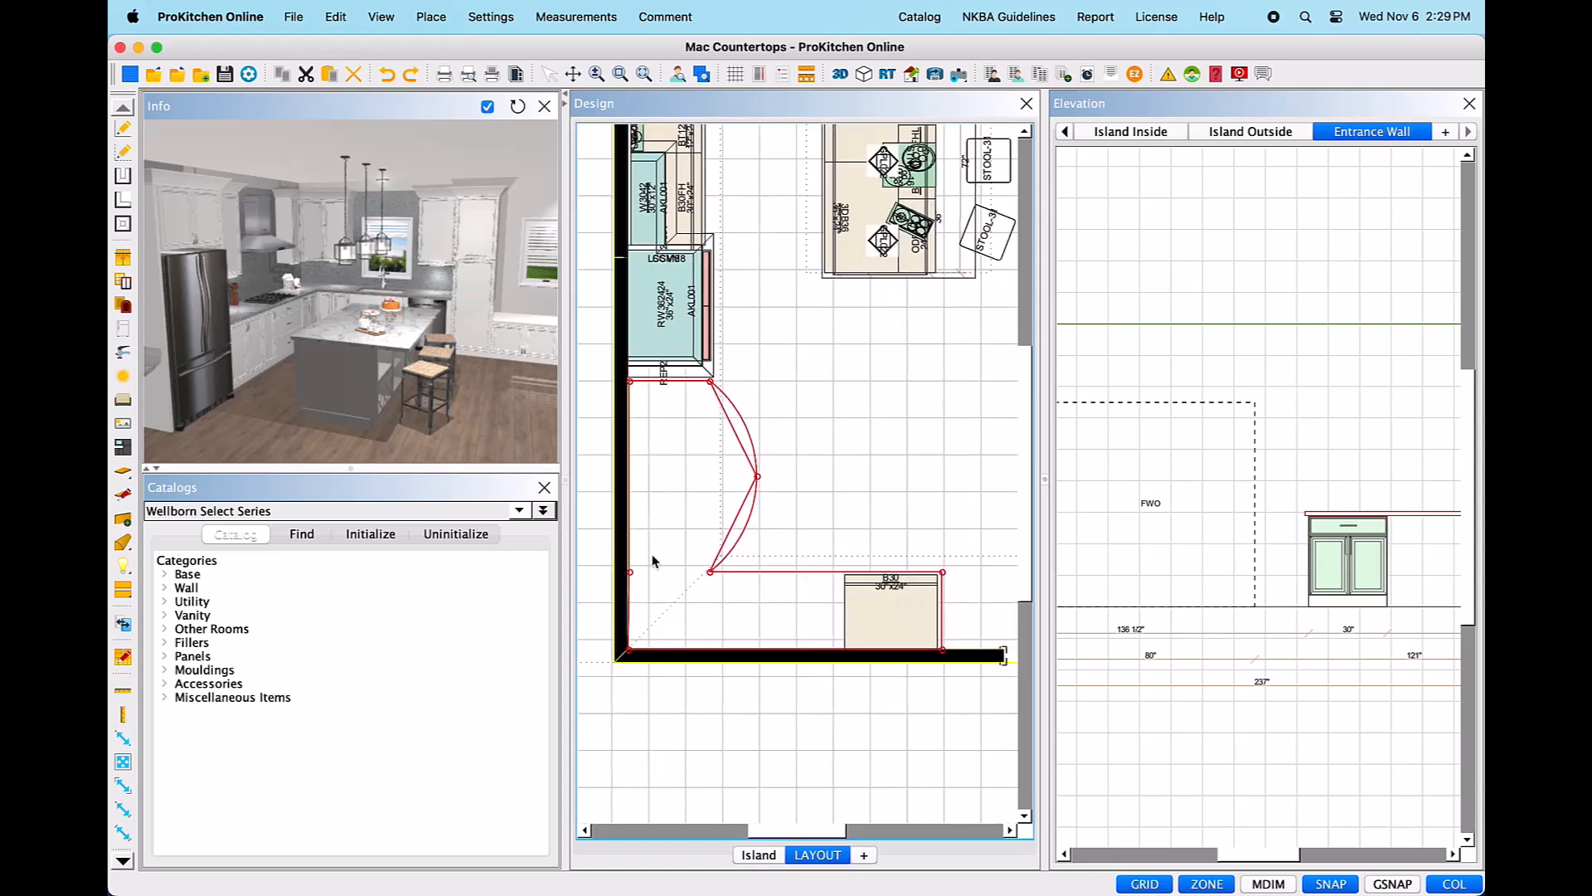
scroll(589, 554, "up", 3)
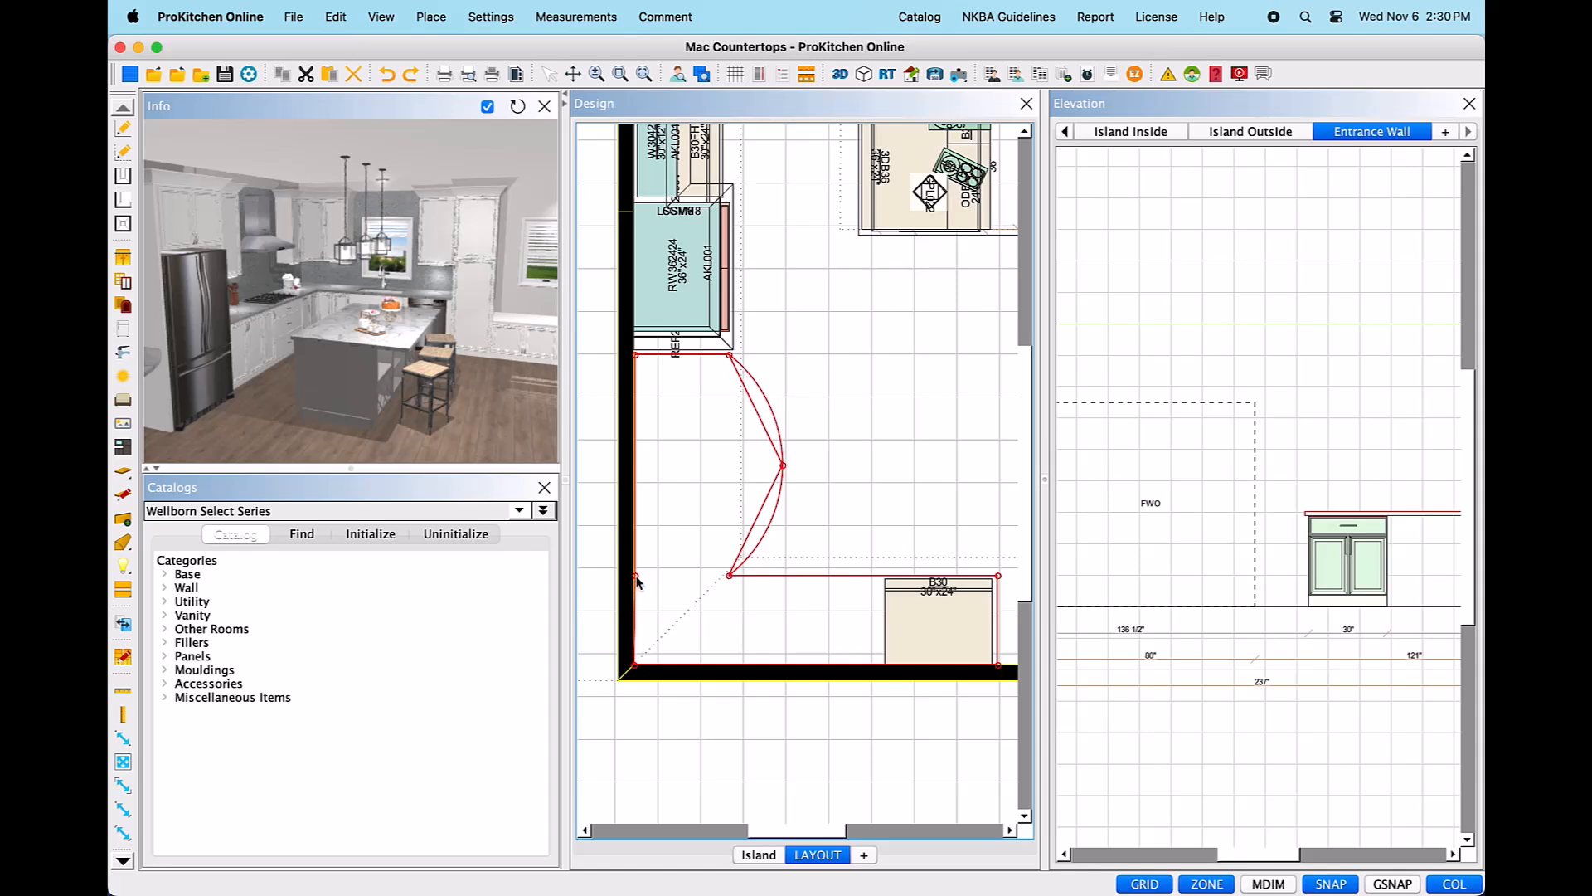
right_click(636, 577)
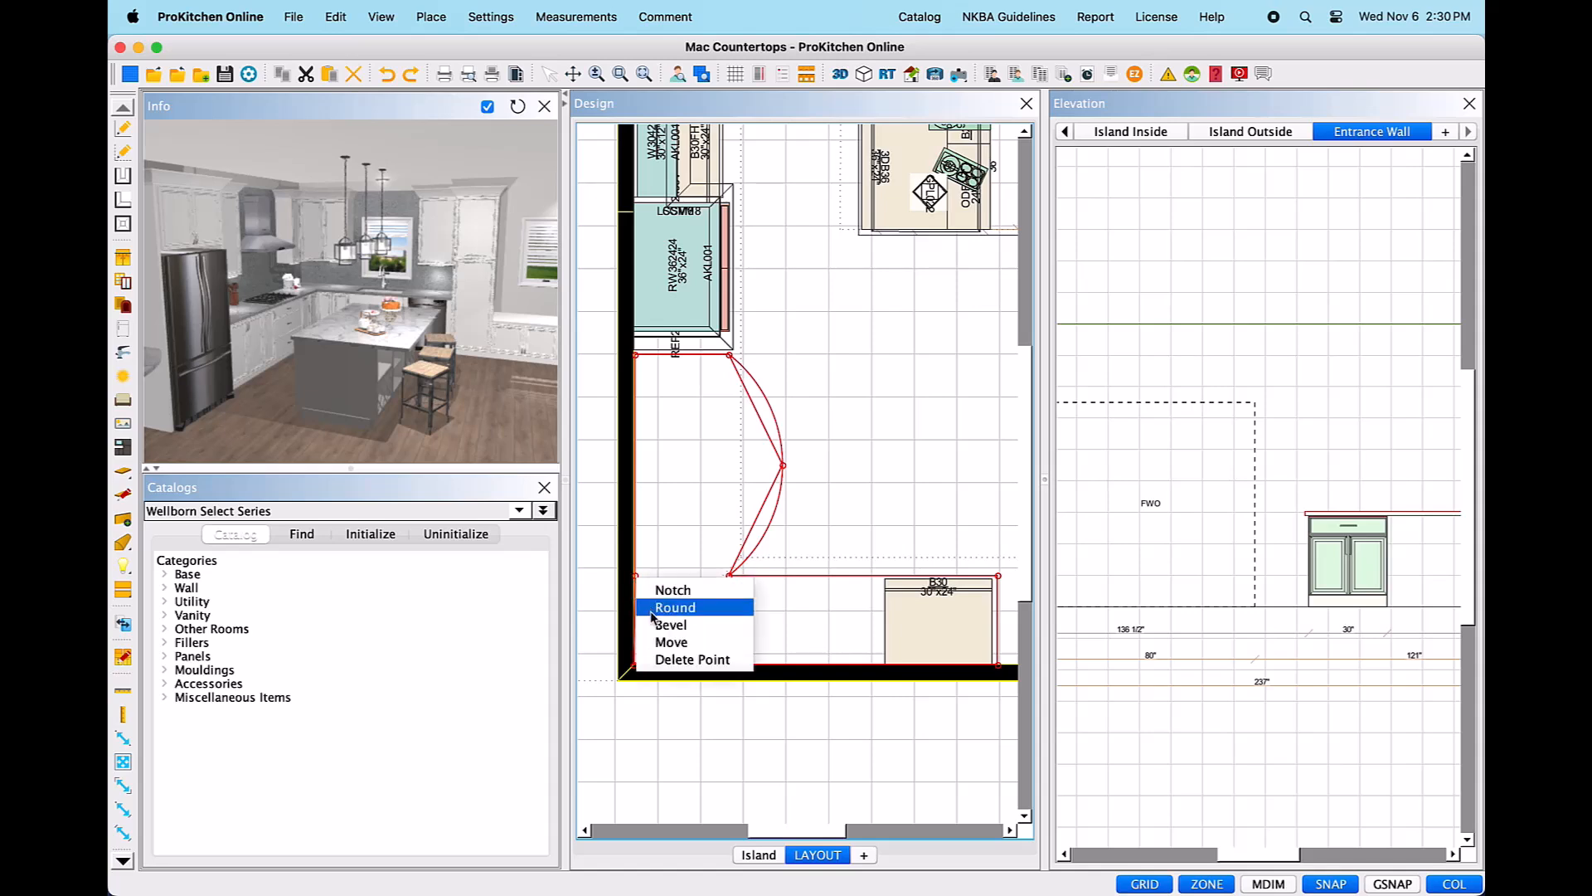
left_click(668, 661)
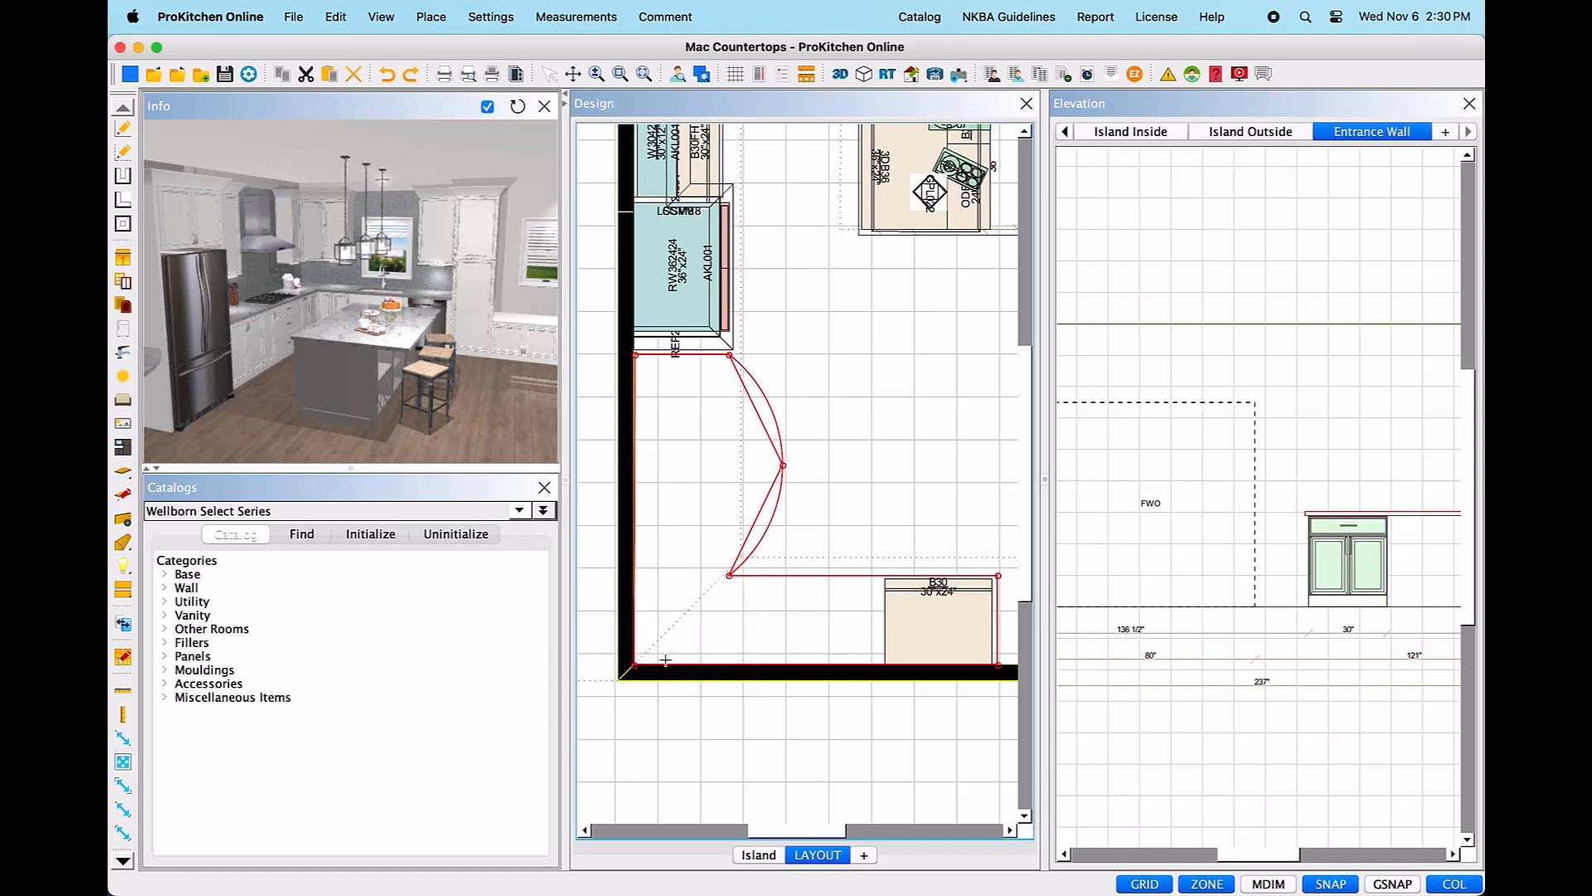
scroll(665, 656, "down", 1)
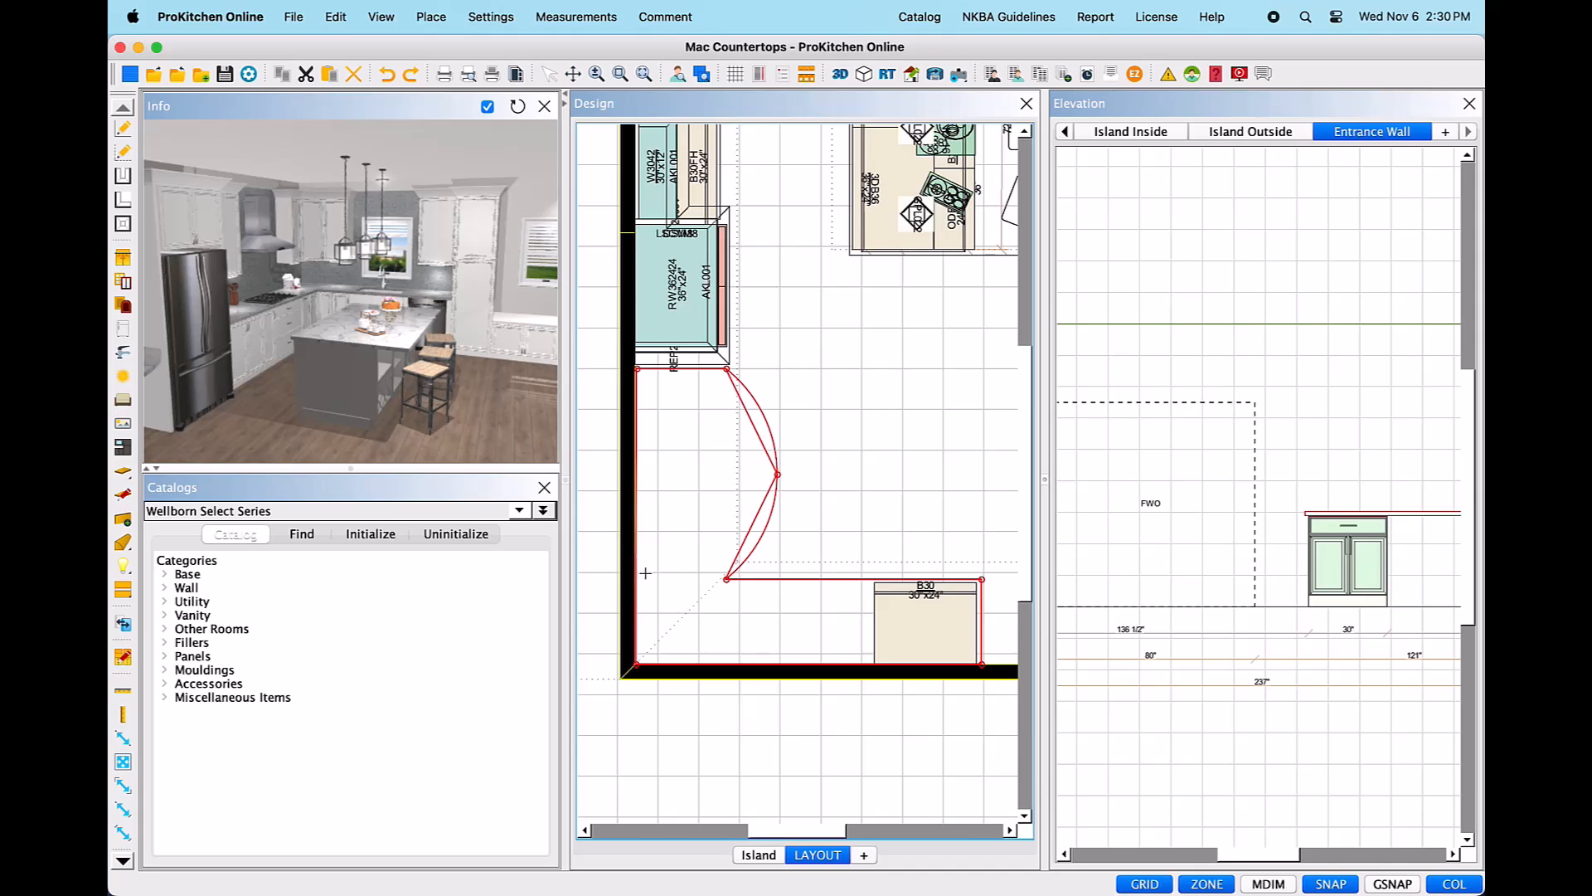
left_click(901, 462)
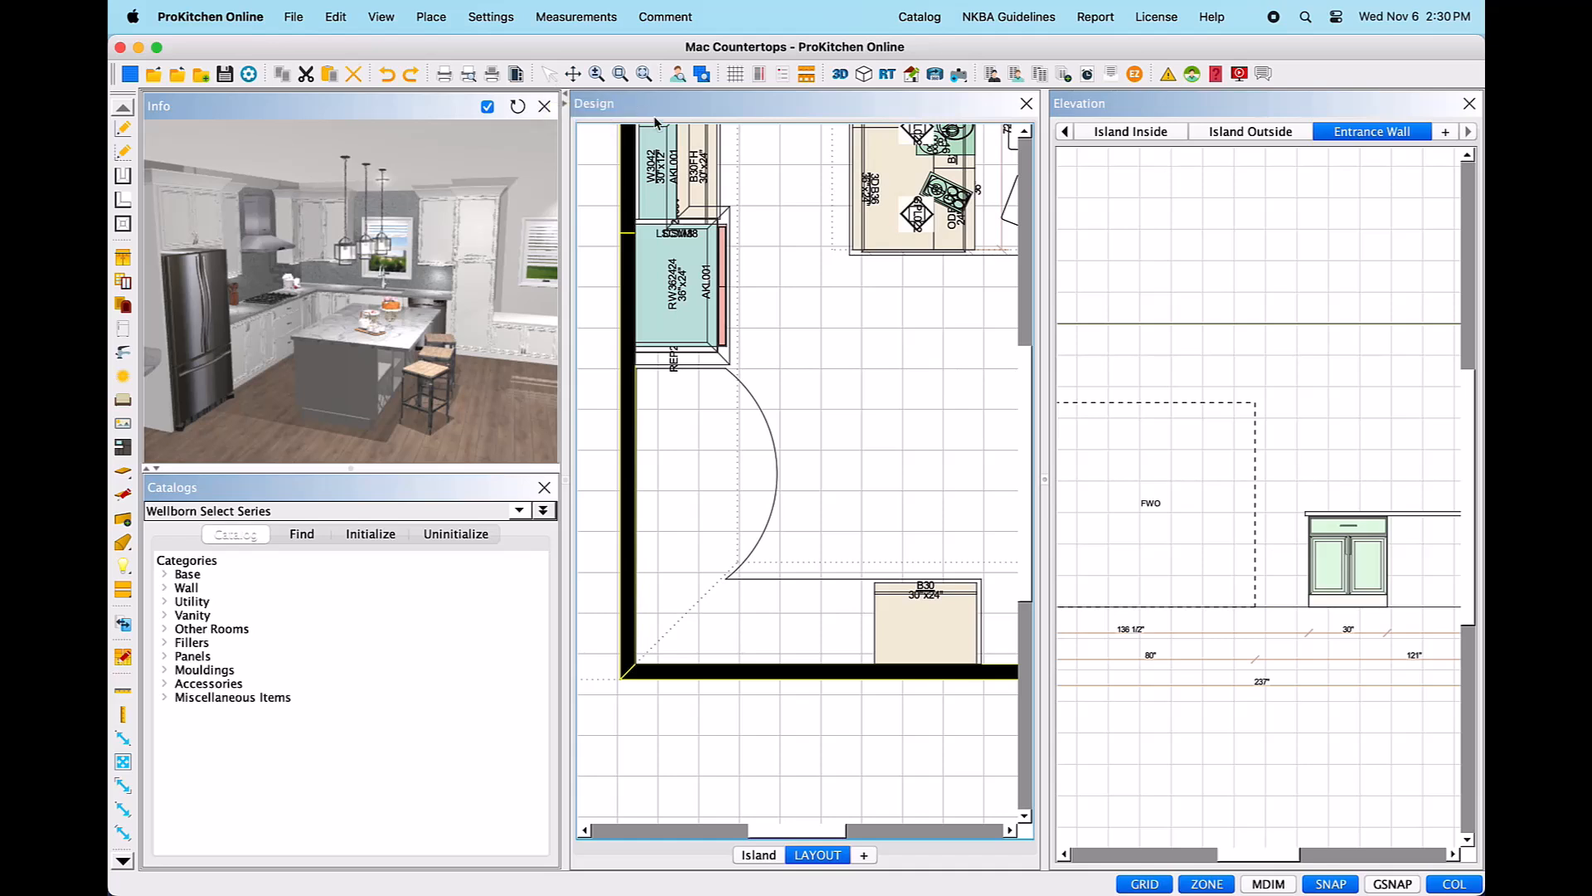
- Open the L-shaped countertop's attributes and review its General dimensions and Texture options
left_click(738, 467)
right_click(738, 467)
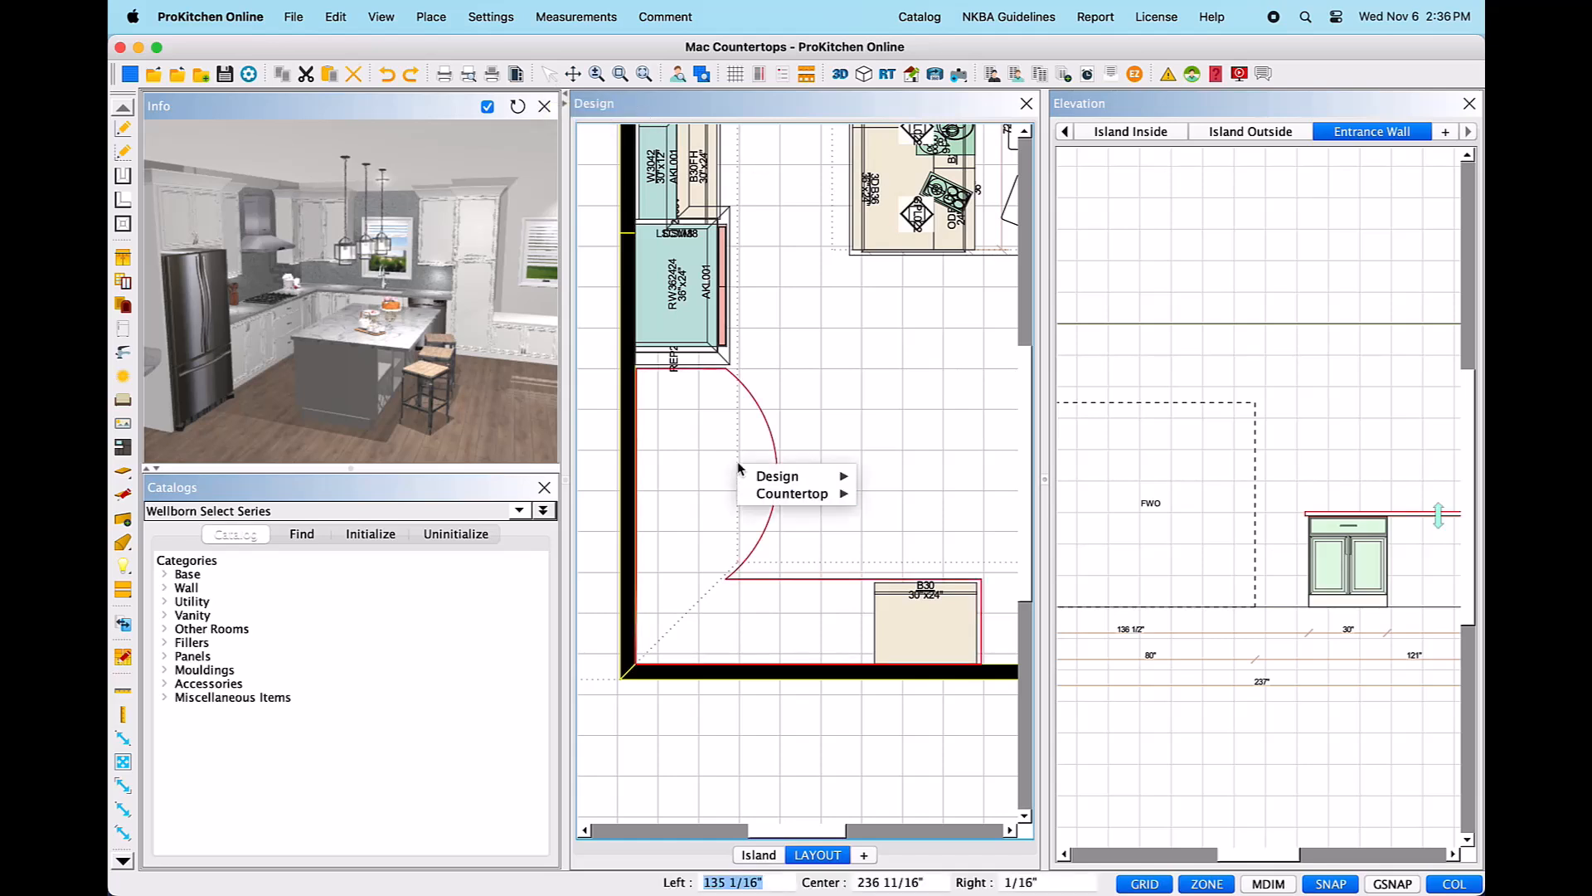
mouse_move(792, 493)
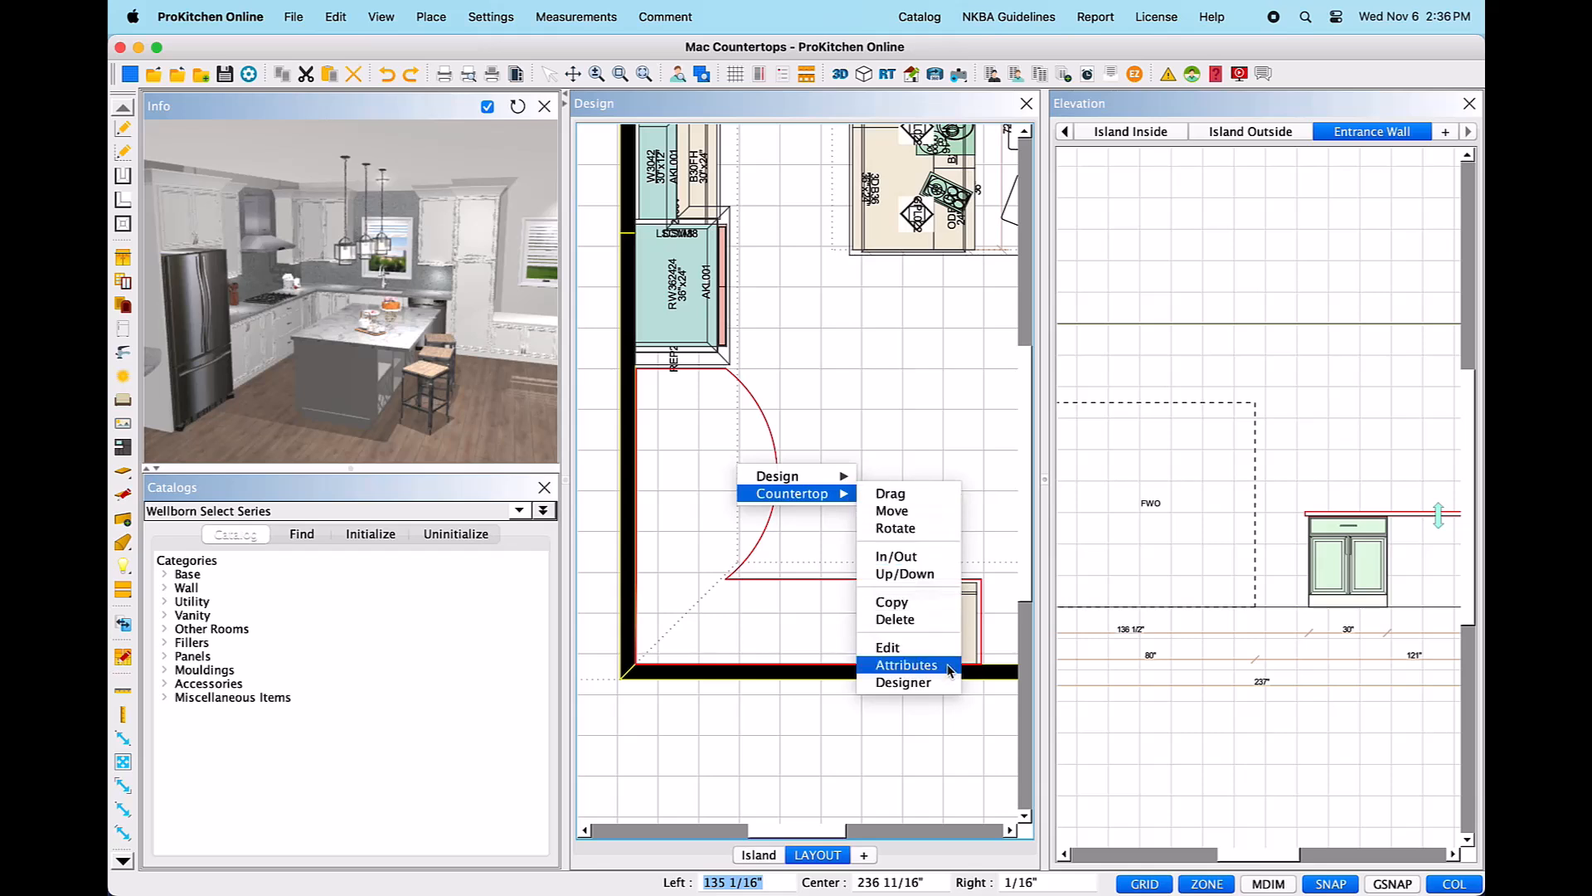
left_click(907, 665)
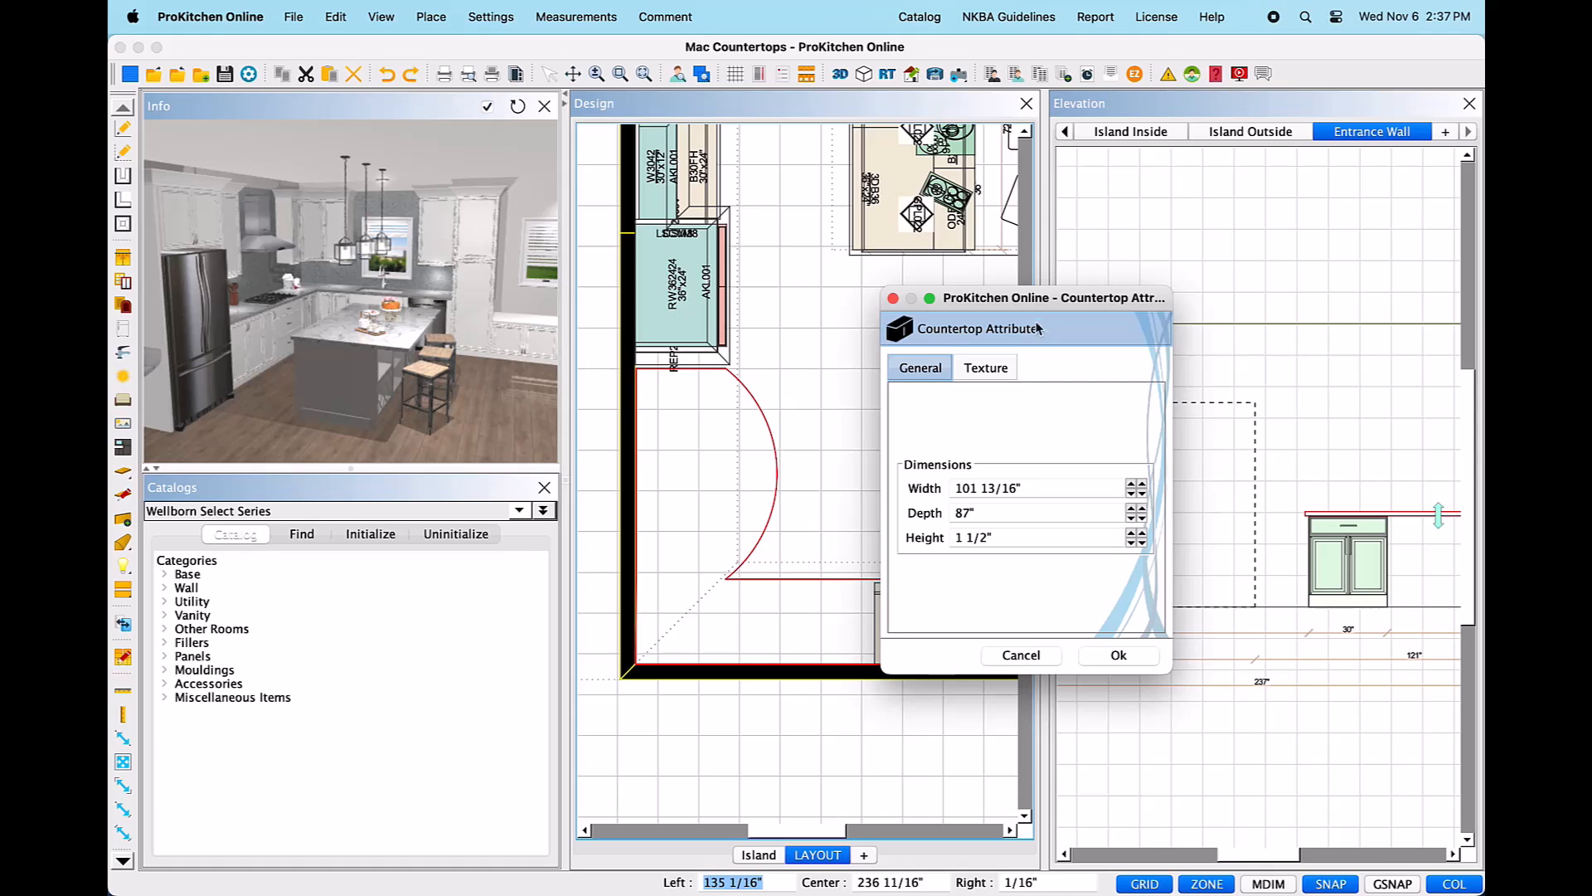
left_click_drag(1020, 301, 918, 273)
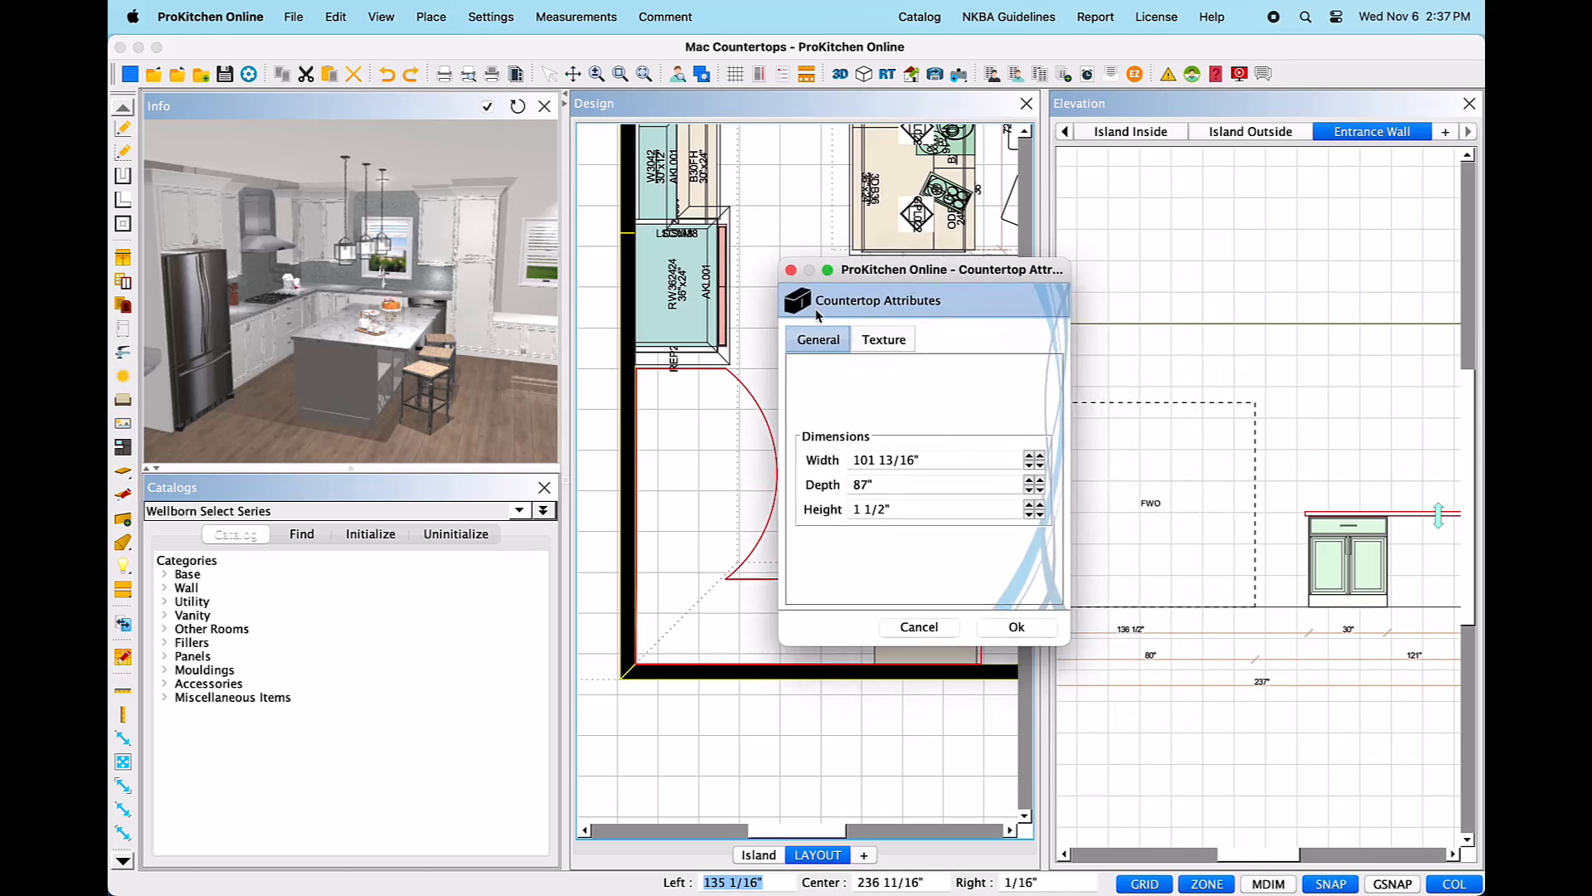
left_click(820, 352)
left_click(859, 480)
left_click(852, 511)
left_click(892, 348)
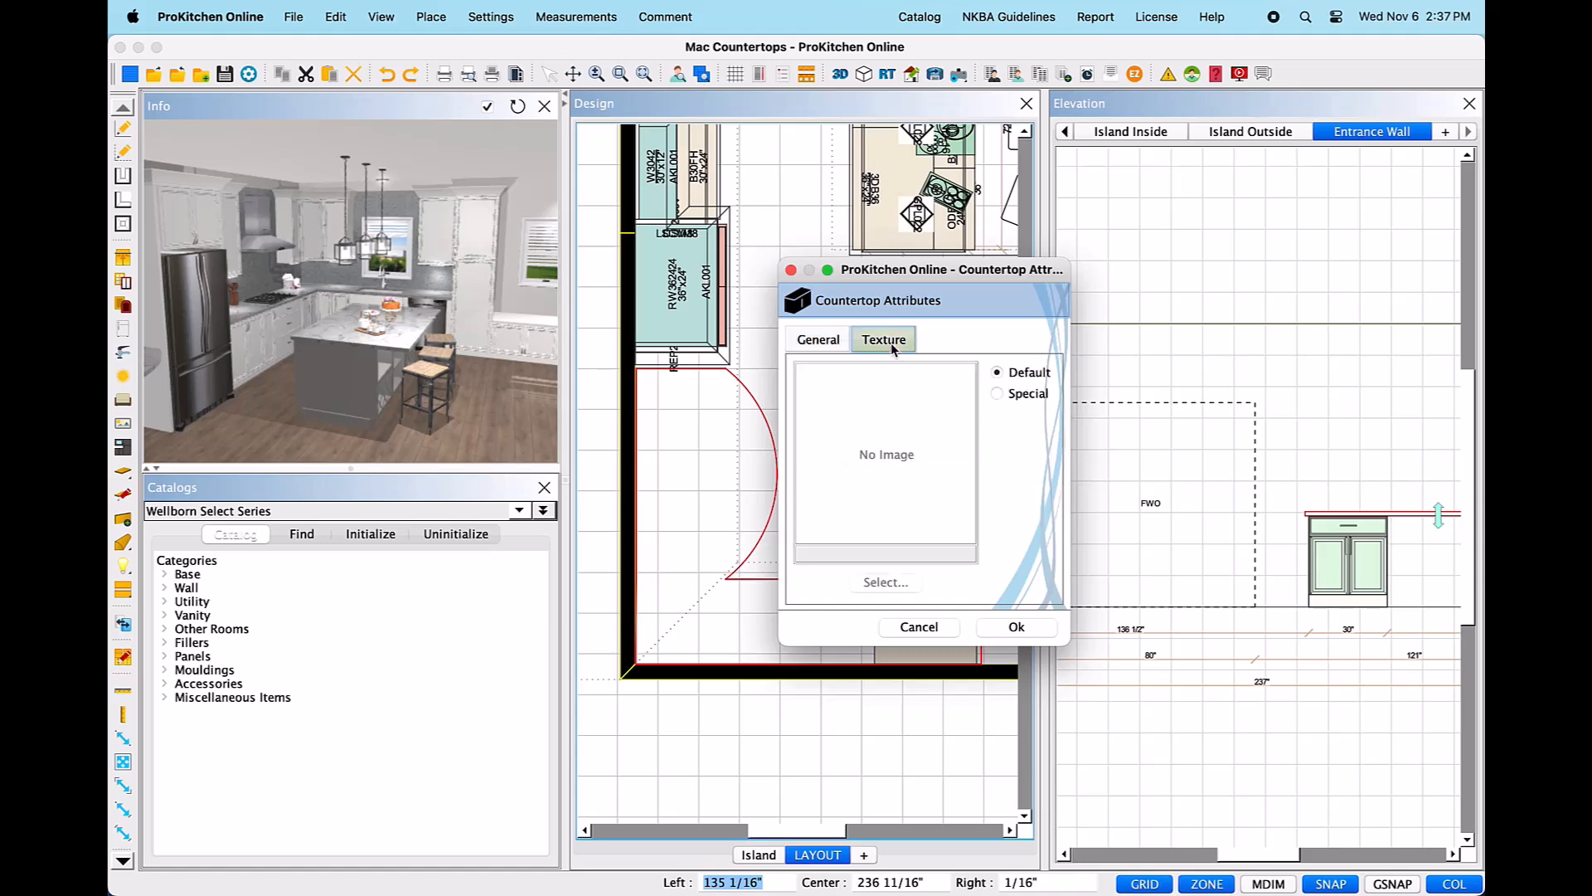
left_click(807, 342)
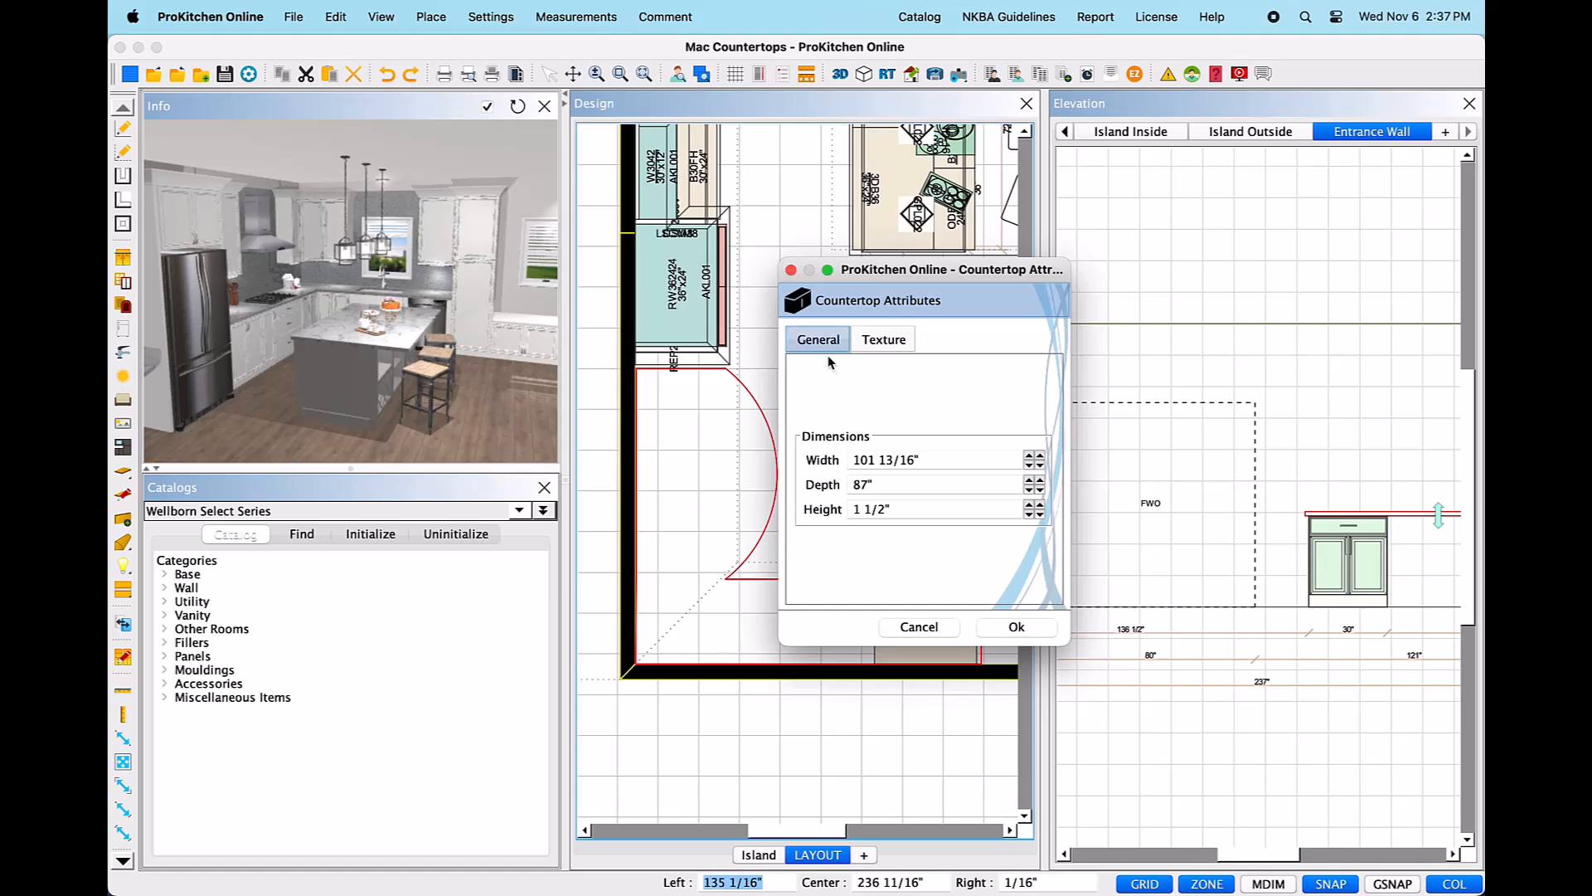
- Set the countertop's width to 102" and adjust it up and down in coarse and fine increments
left_click_drag(922, 458, 851, 458)
type("102")
key("Tab")
left_click(1029, 458)
left_click(1029, 464)
left_click(1029, 464)
left_click(1041, 456)
left_click(1040, 465)
left_click(1040, 456)
left_click(1040, 456)
left_click(1040, 456)
- Give the countertop the special texture 3459 Soapstone Sequoia from the 180FX By Formica Group collection and apply the attributes
left_click(888, 341)
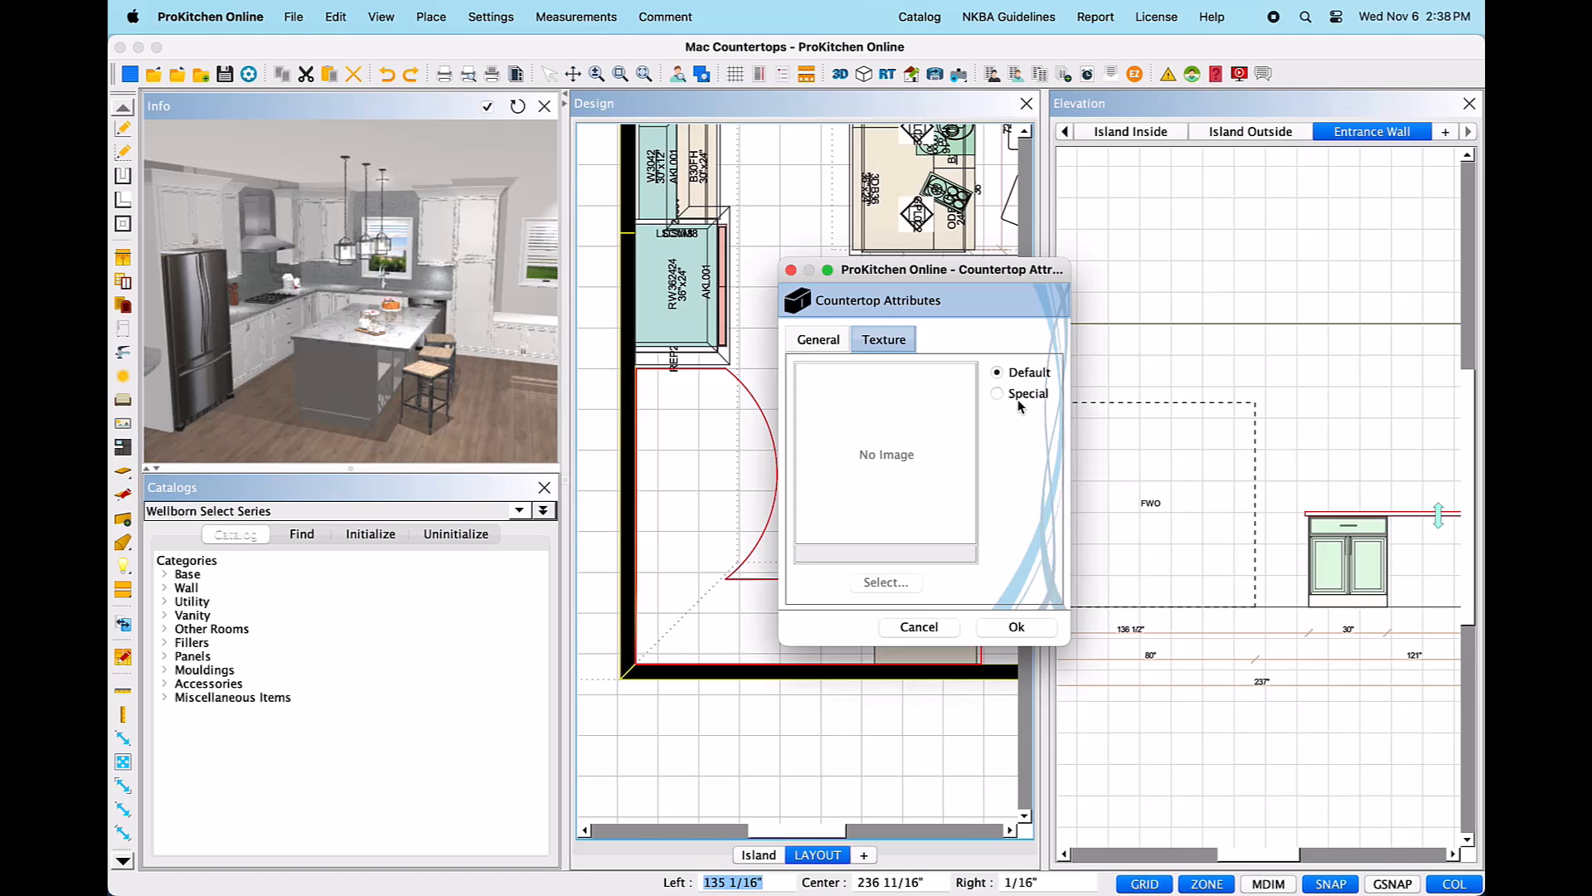
left_click(998, 395)
left_click(907, 584)
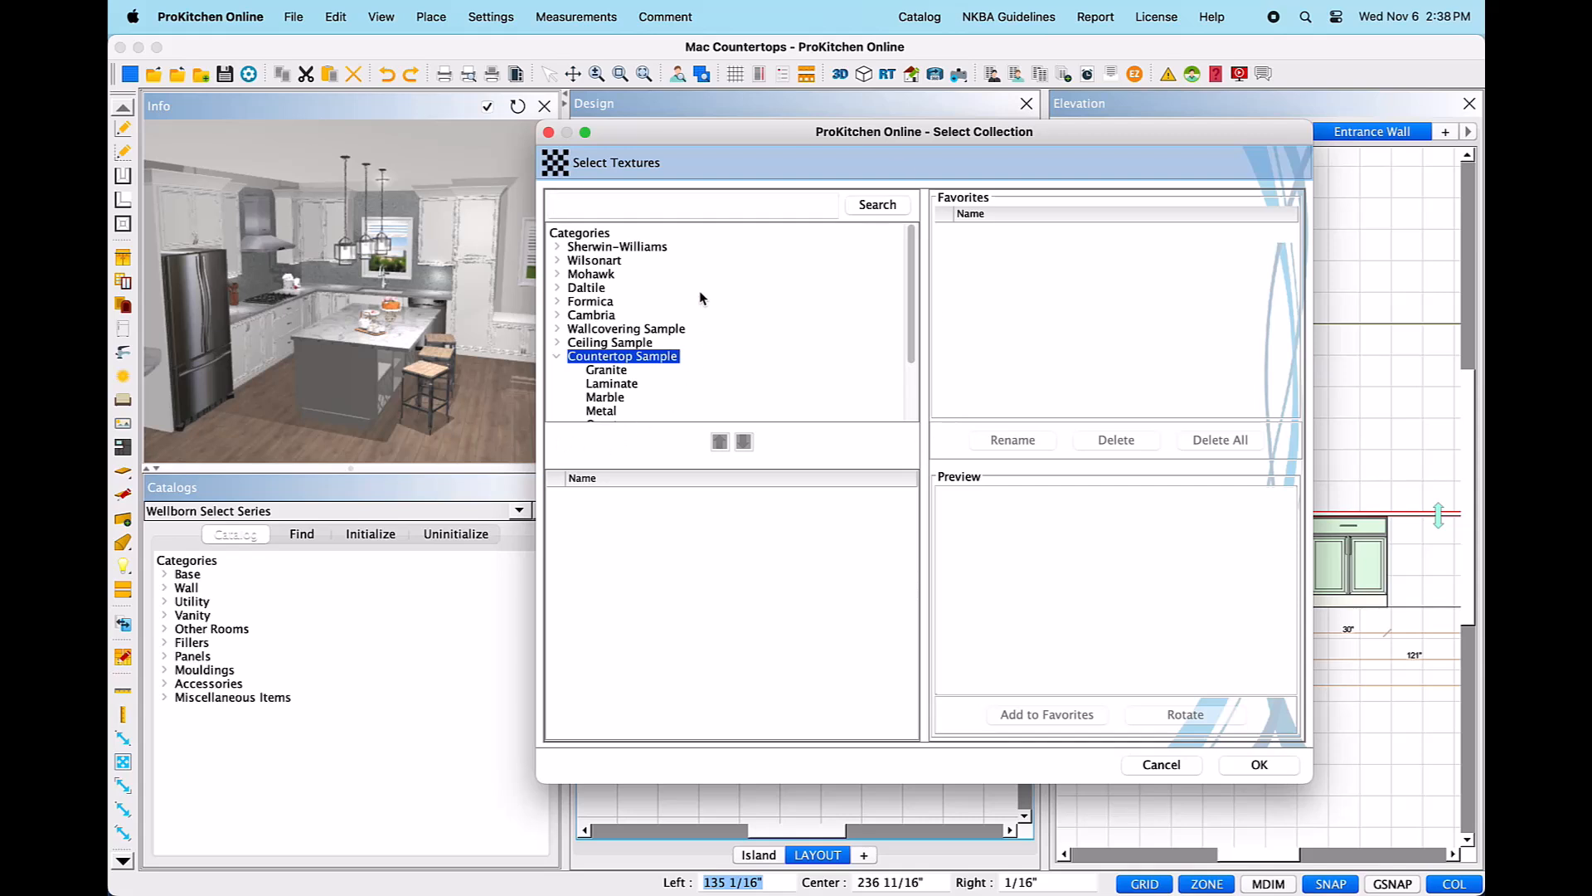
left_click(599, 372)
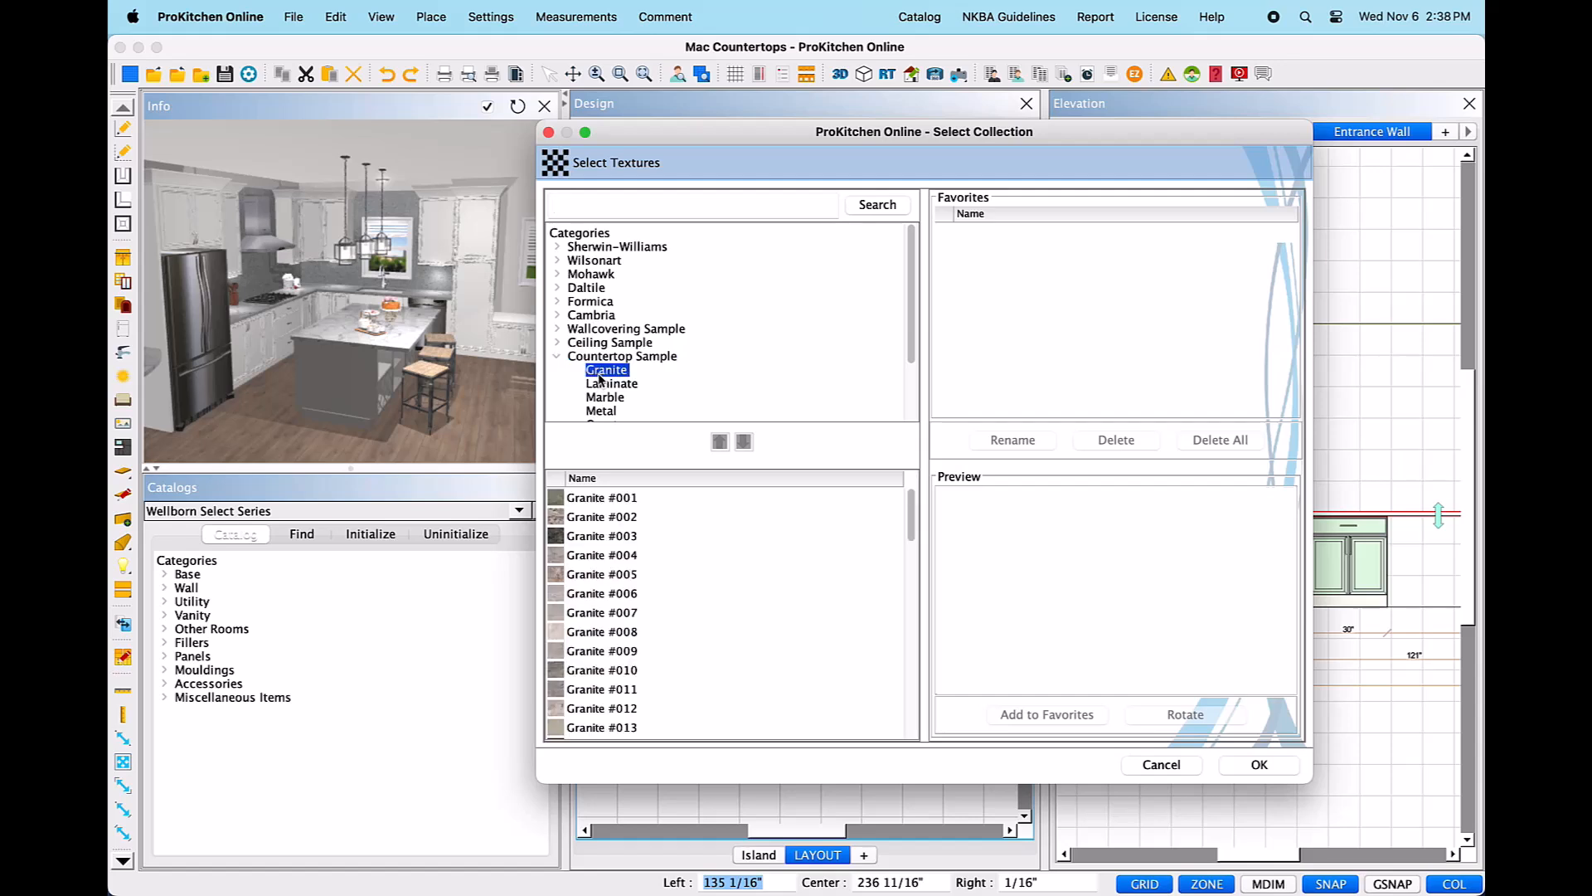
left_click(557, 302)
left_click(614, 318)
left_click(622, 595)
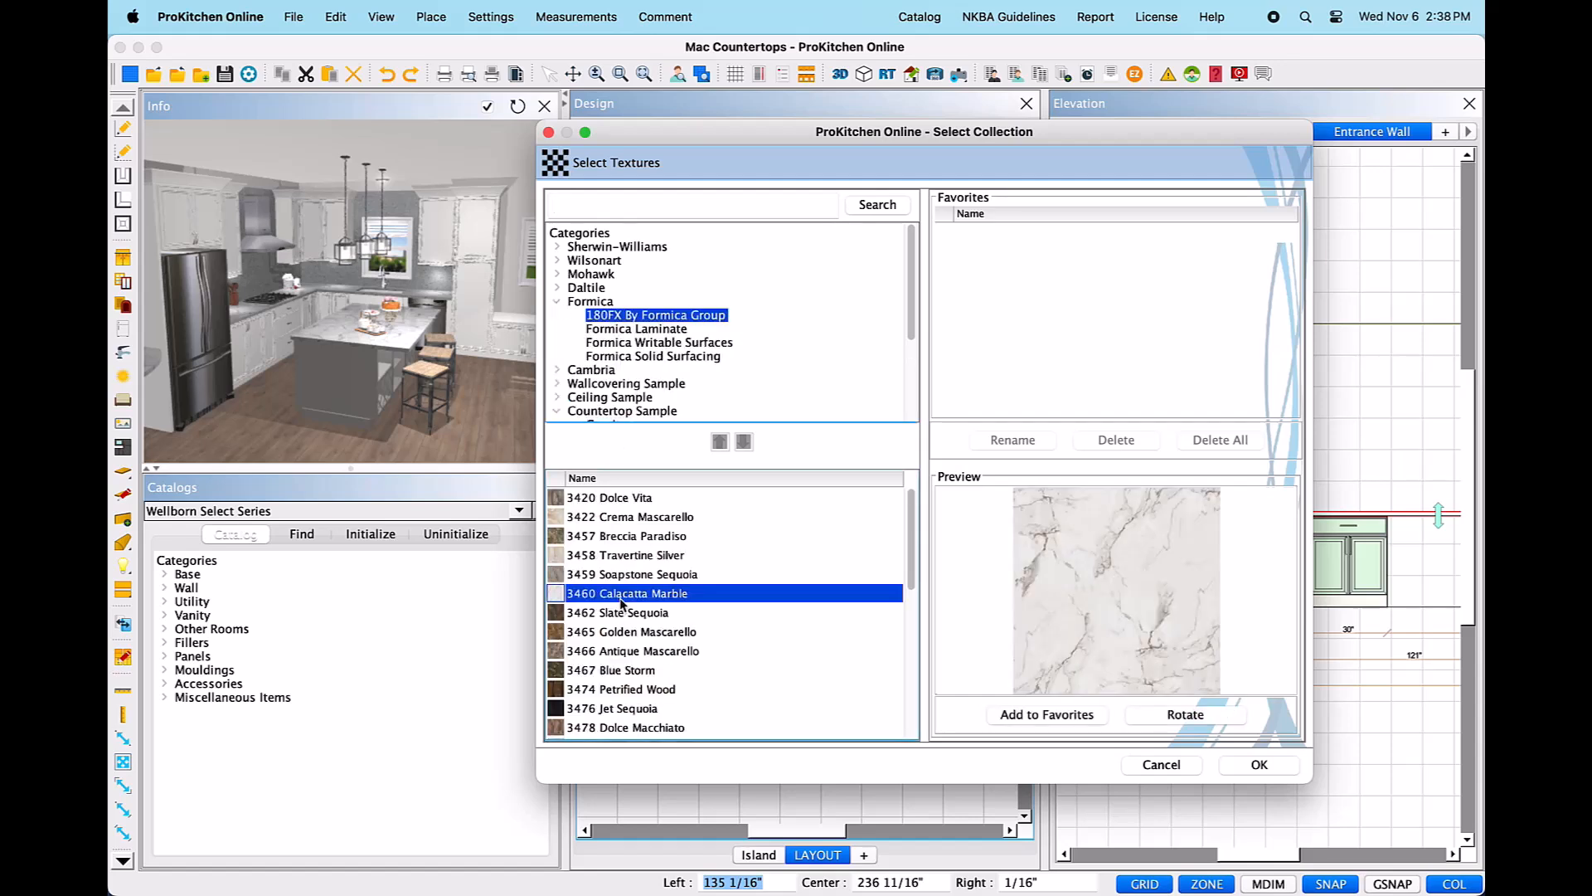
left_click(614, 576)
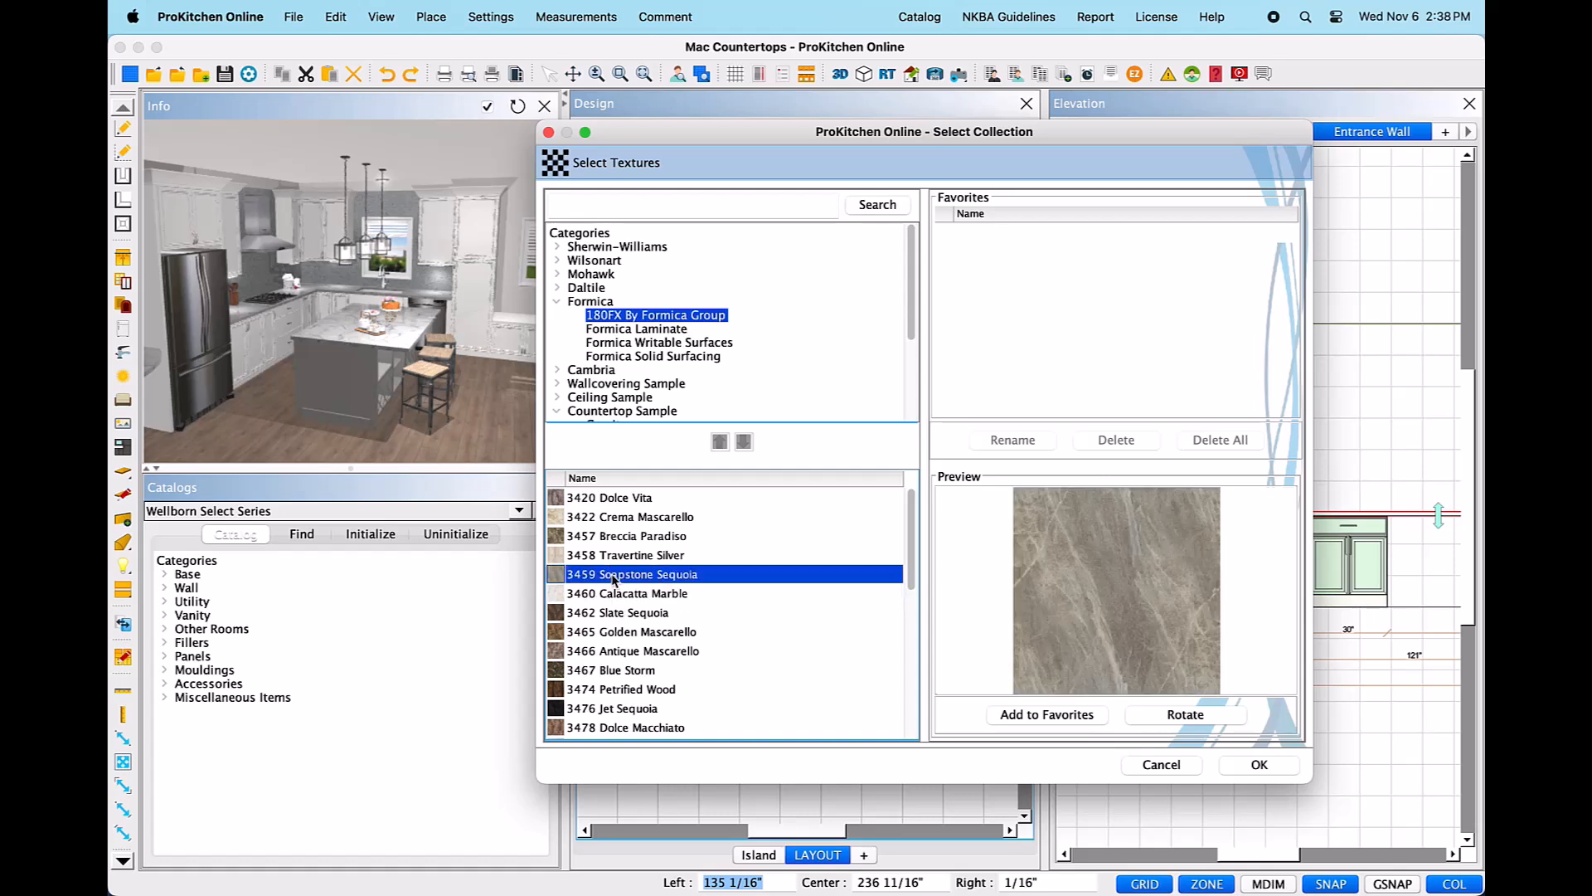
left_click(1234, 767)
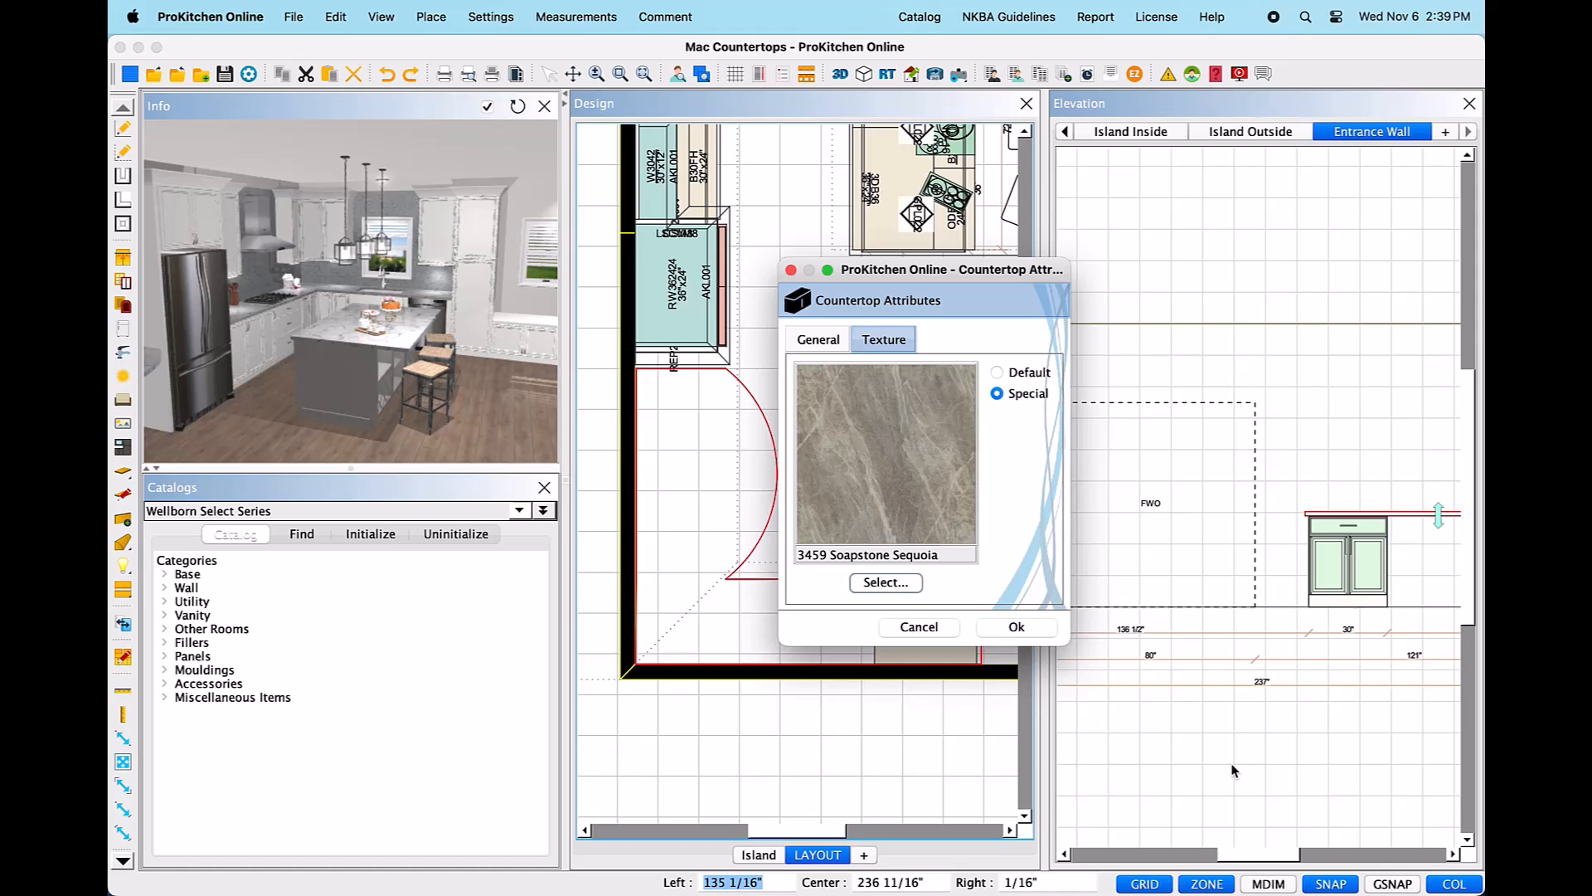
left_click(1003, 632)
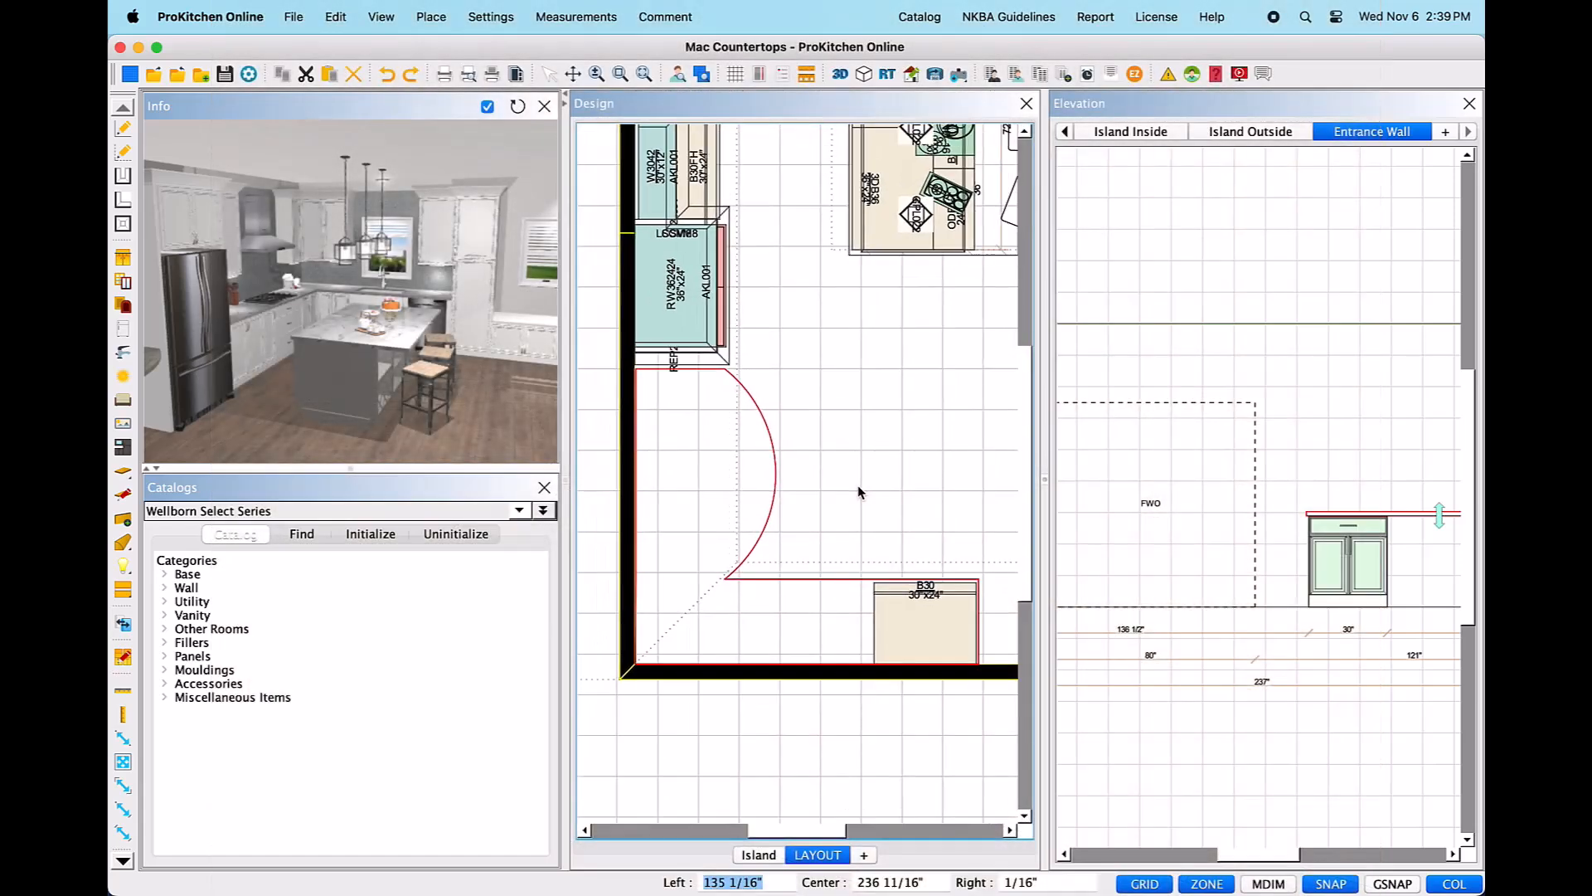
- Open the Countertop commands for the L-shaped countertop below the refrigerator in the floor plan
scroll(854, 489, "down", 4)
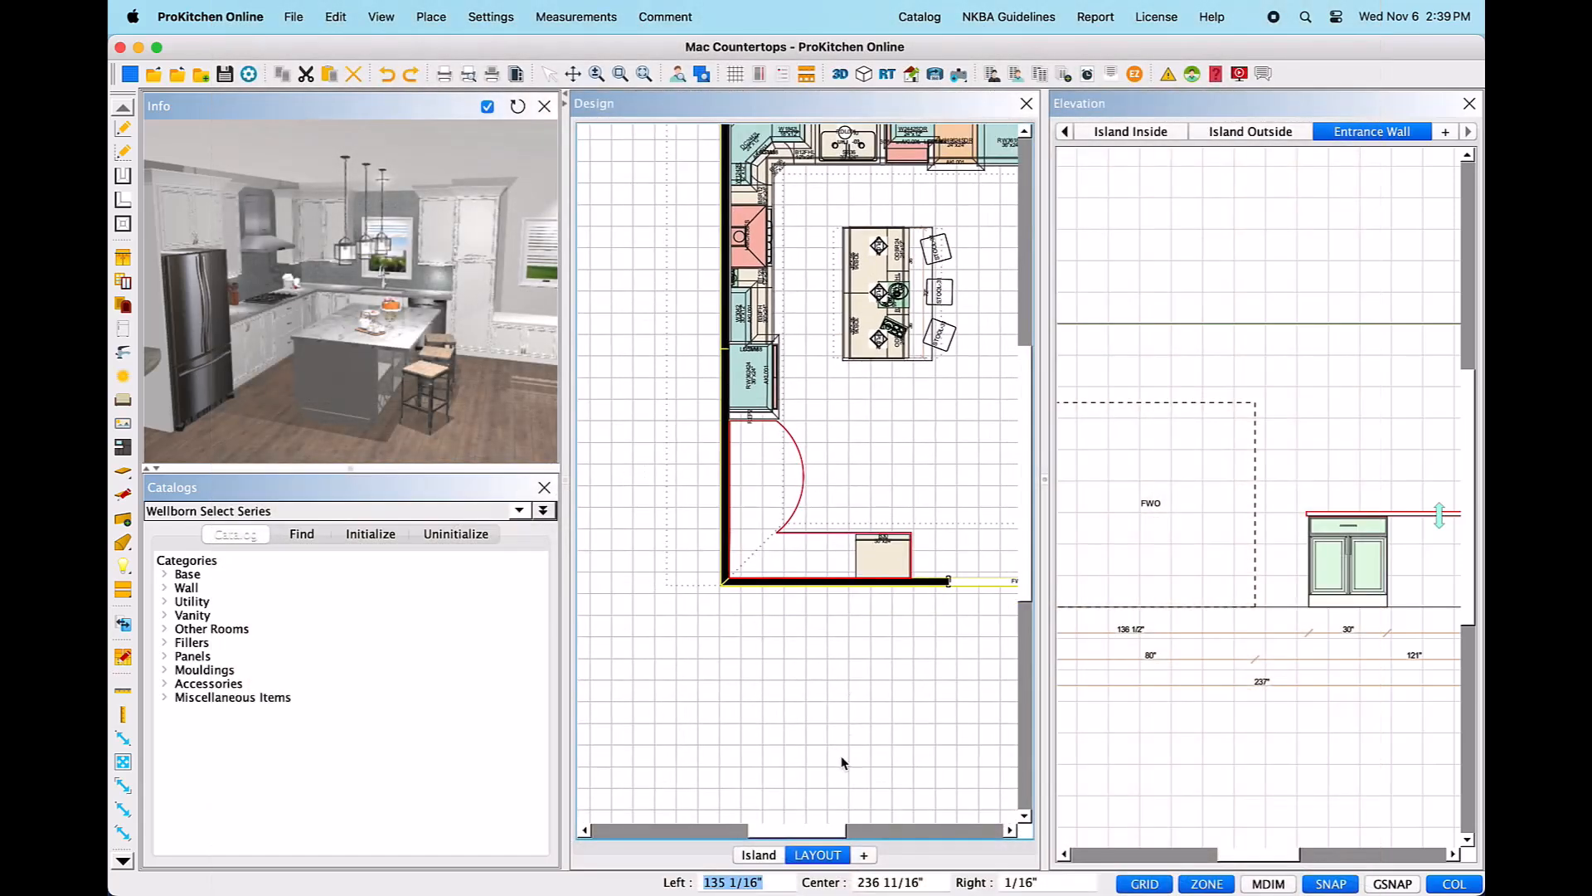
scroll(841, 754, "right", 5)
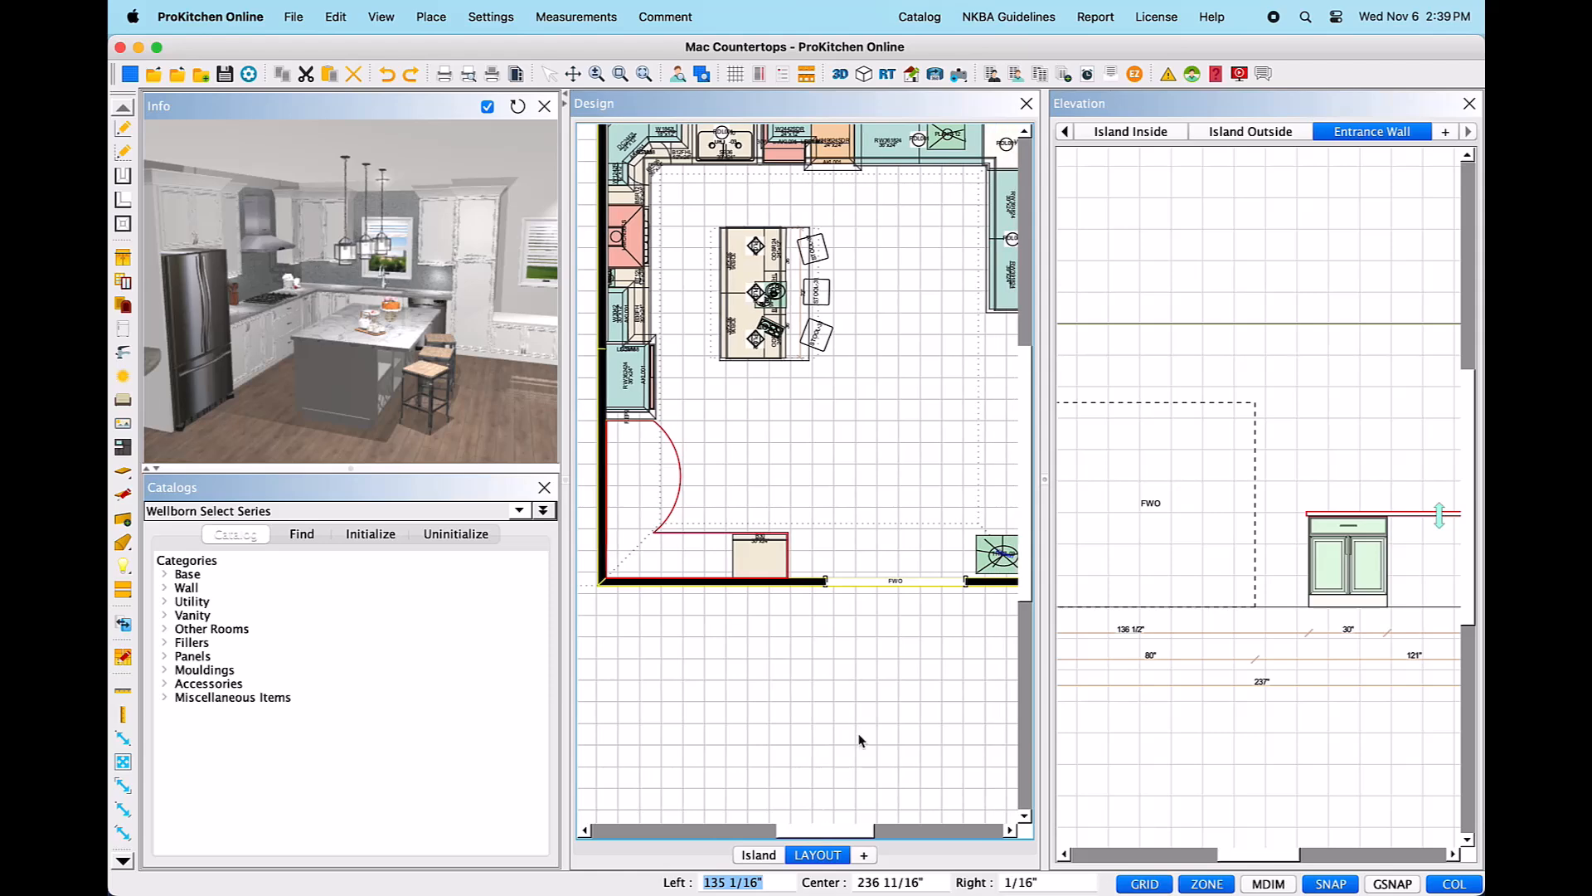
left_click(644, 74)
scroll(764, 545, "up", 2)
right_click(628, 568)
mouse_move(683, 594)
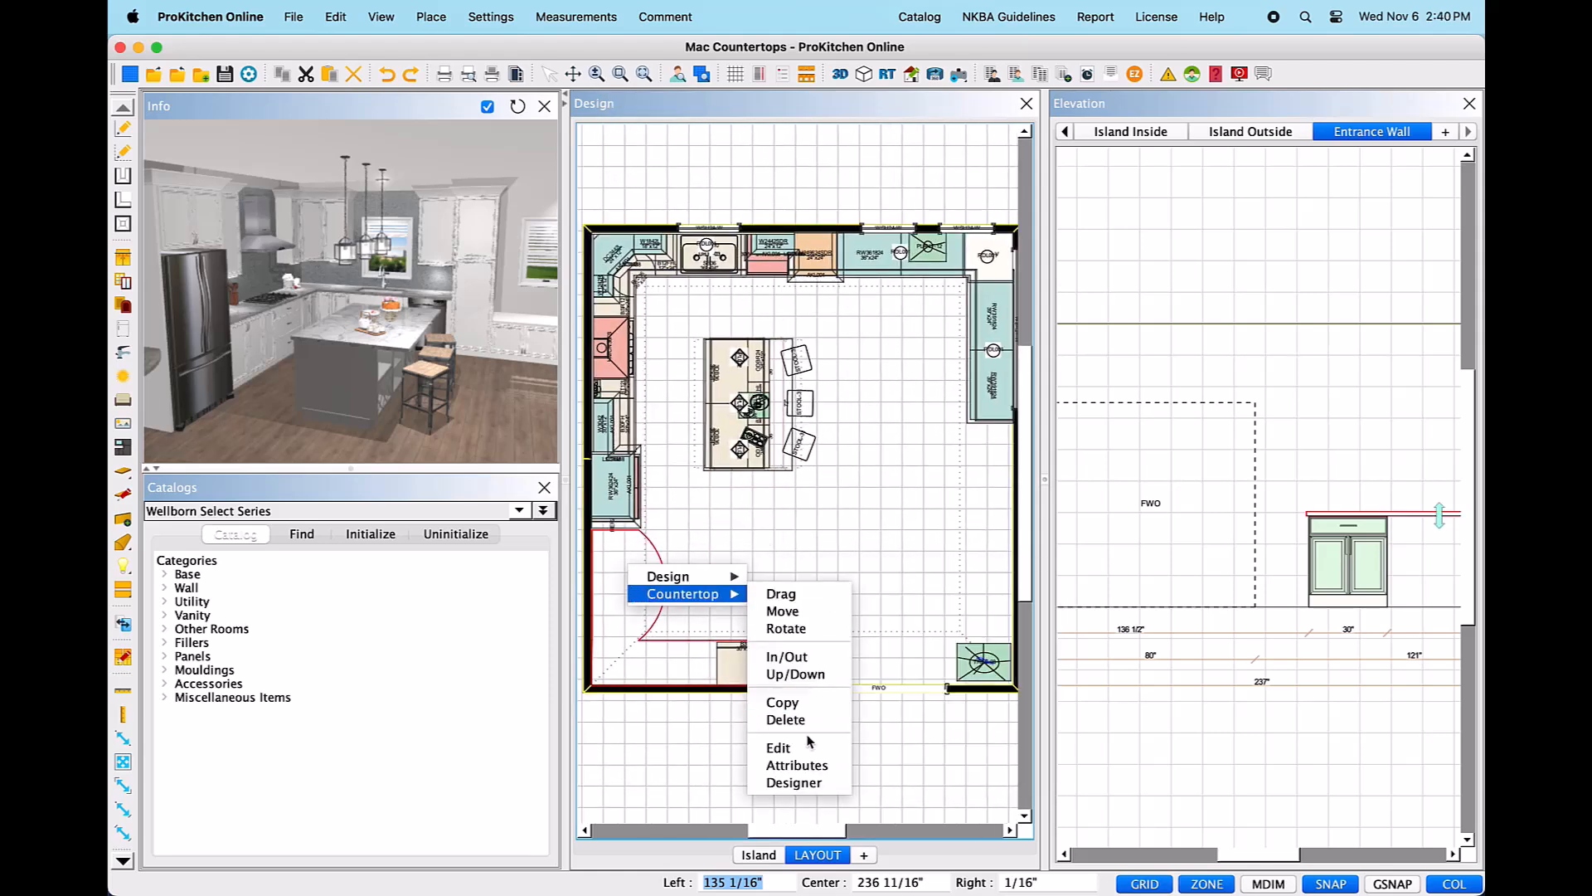